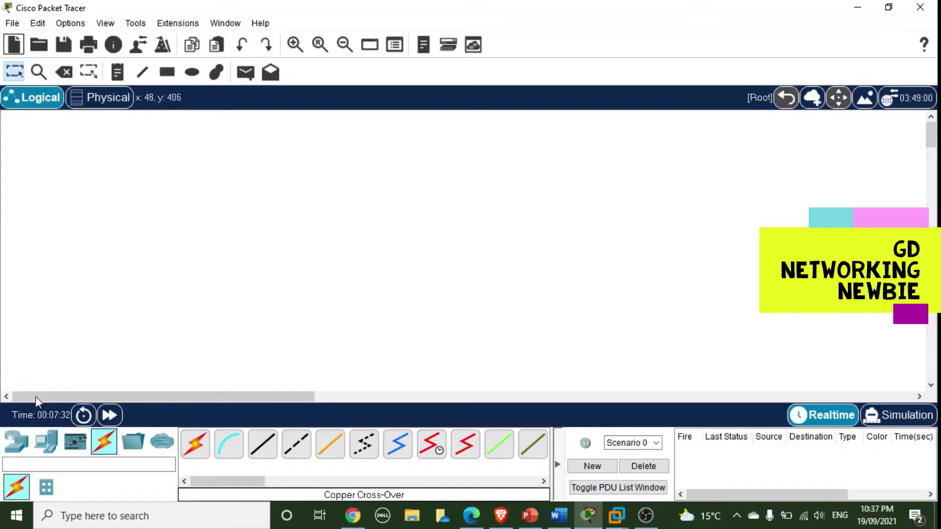
Place two PCs side by side in the logical workspace and a 2960 switch above them
{"action": "left_click", "coordinate": [47, 447]}
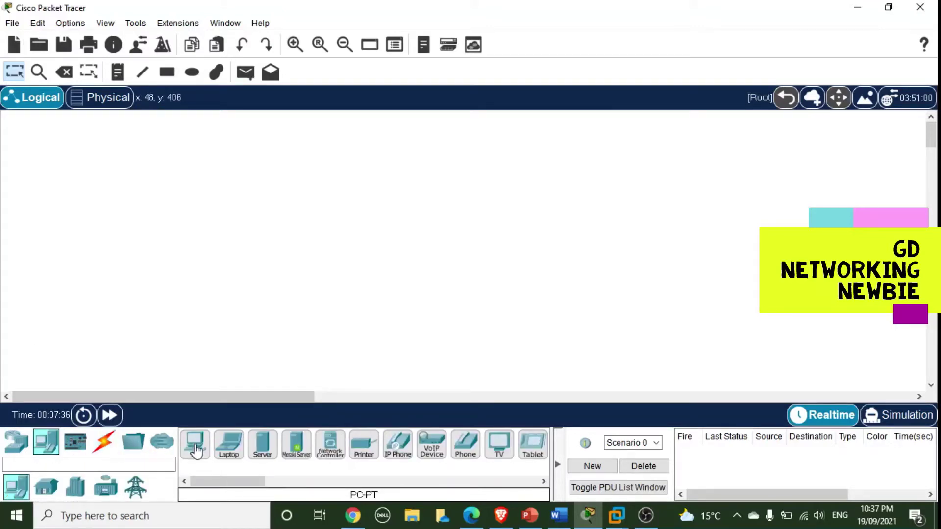
{"action": "left_click_drag", "start_coordinate": [196, 449], "coordinate": [101, 318]}
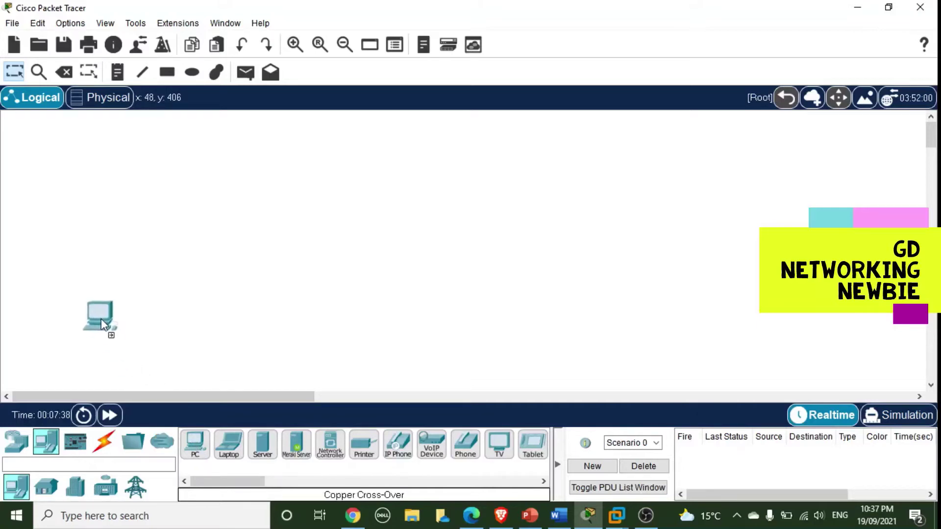
{"action": "mouse_move", "coordinate": [195, 447]}
{"action": "left_mouse_down"}
{"action": "mouse_move", "coordinate": [178, 422]}
{"action": "mouse_move", "coordinate": [151, 318]}
{"action": "left_mouse_up"}
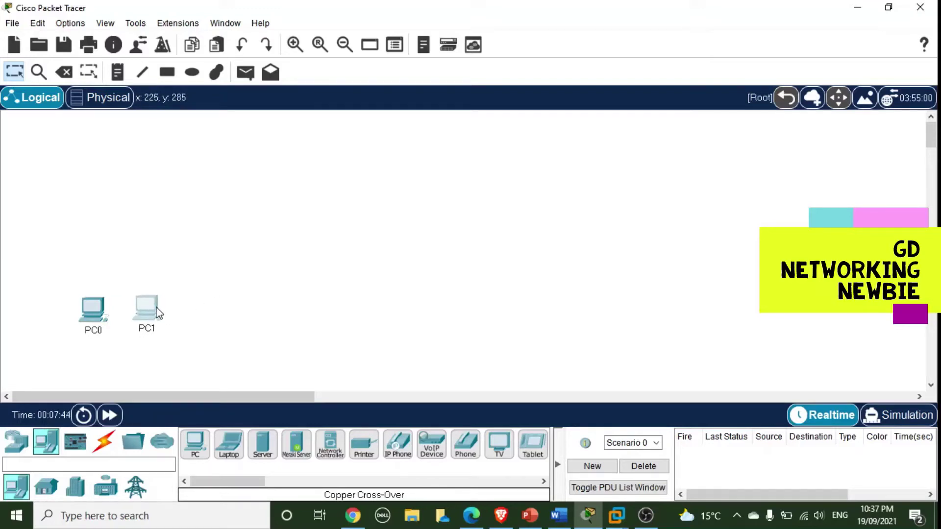
{"action": "left_click", "coordinate": [22, 447]}
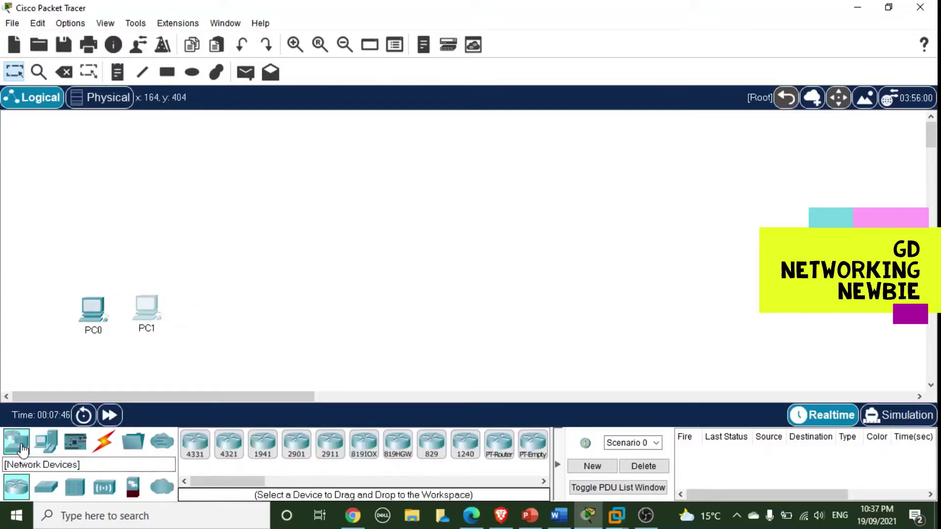
{"action": "left_click", "coordinate": [50, 487]}
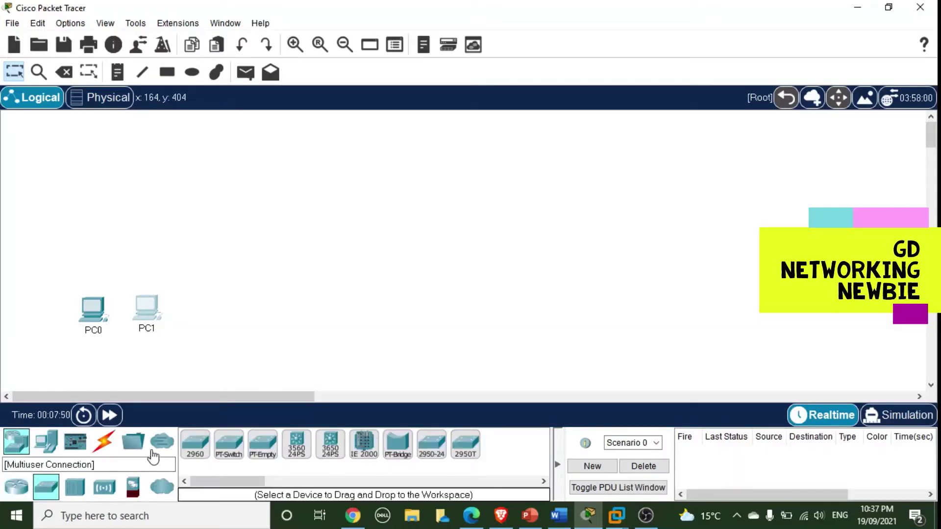
{"action": "left_click_drag", "start_coordinate": [195, 443], "coordinate": [125, 253]}
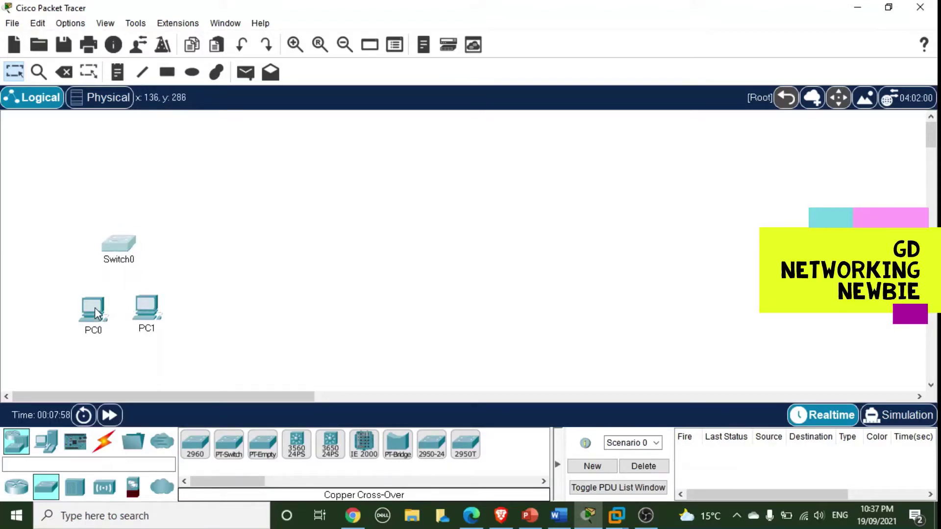
{"action": "left_click", "coordinate": [196, 259]}
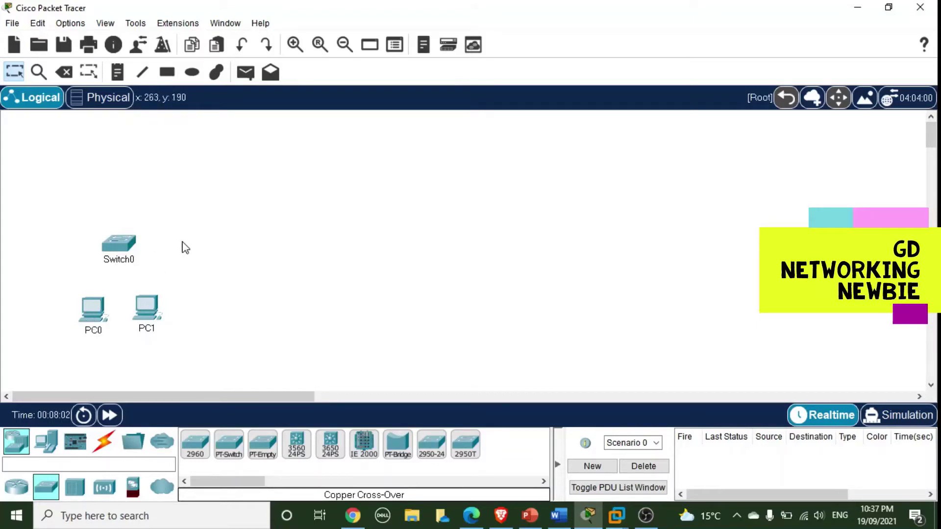
Connect PC0's FastEthernet0 port to FastEthernet0/1 on Switch0 with a copper straight-through cable
{"action": "left_click", "coordinate": [104, 442]}
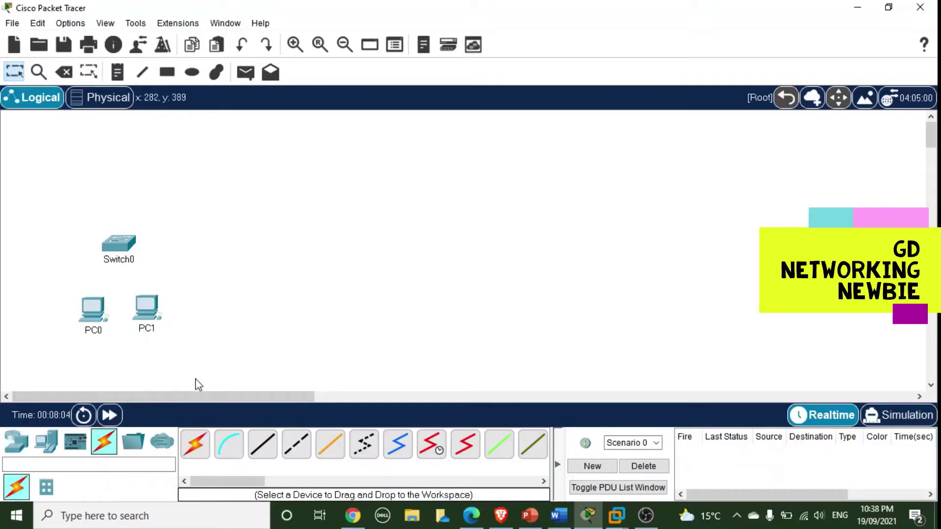
{"action": "left_click", "coordinate": [264, 452]}
{"action": "left_click", "coordinate": [95, 317]}
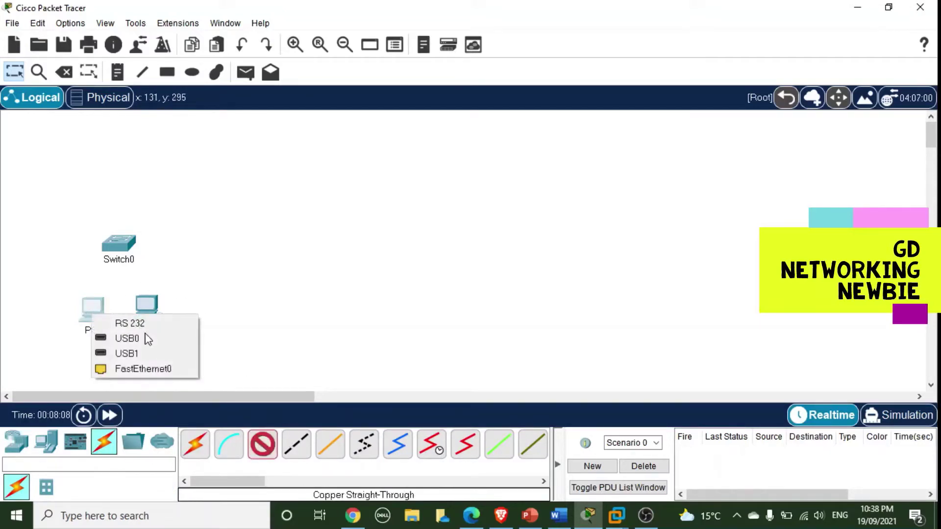
{"action": "left_click", "coordinate": [146, 370]}
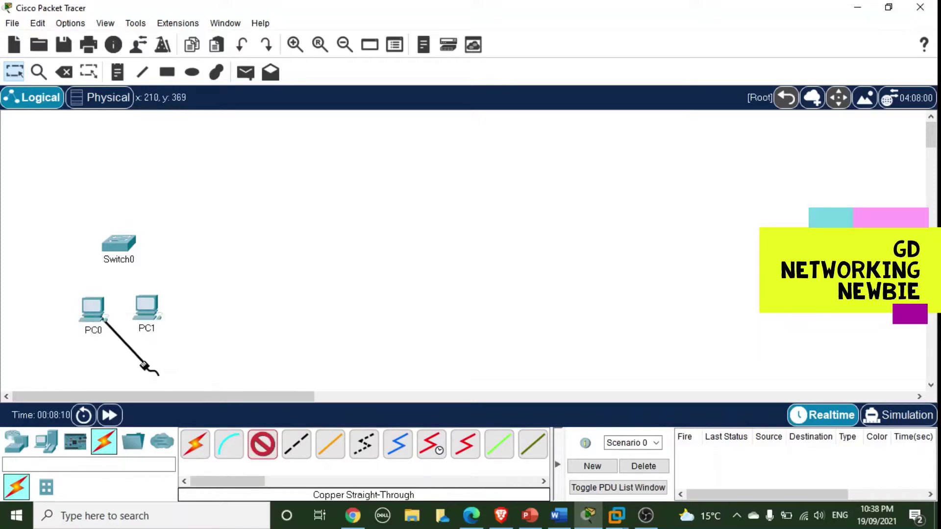
{"action": "left_click", "coordinate": [112, 250]}
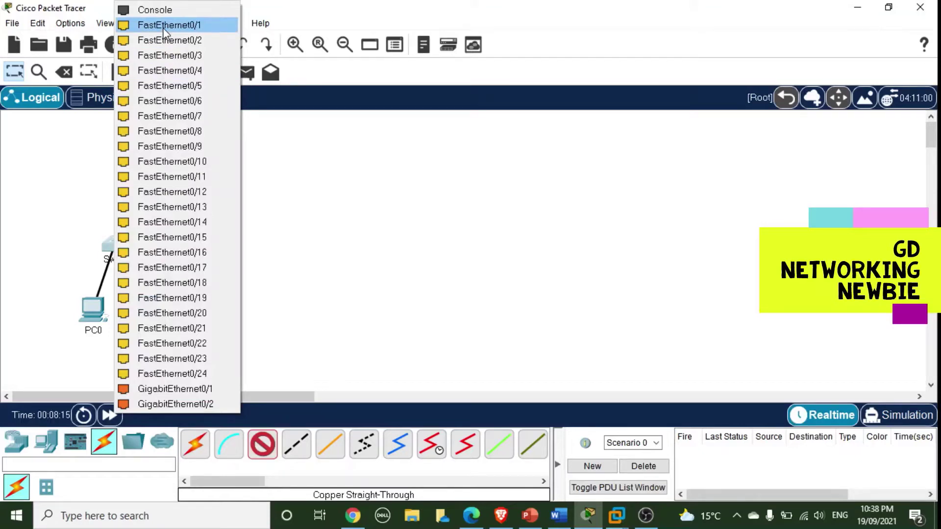
{"action": "left_click", "coordinate": [163, 26]}
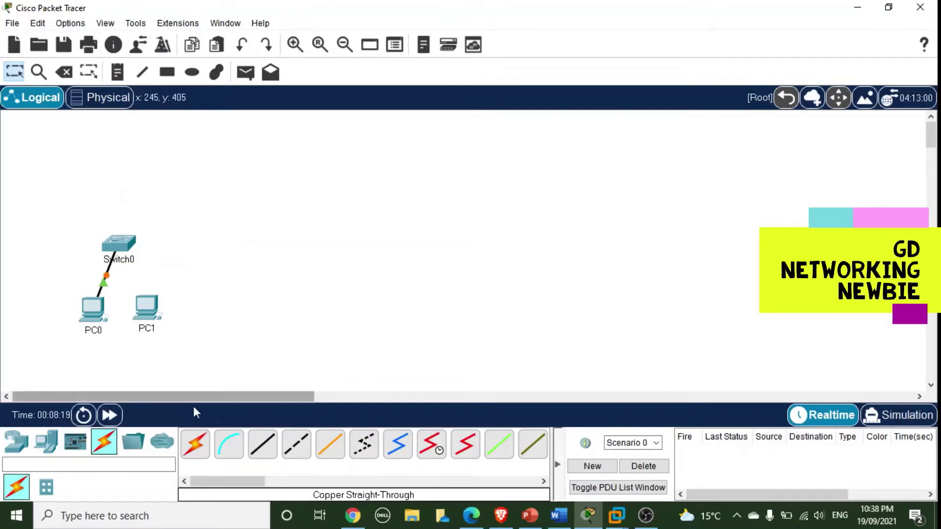
Connect PC1's FastEthernet0 port to FastEthernet0/2 on Switch0 with a copper straight-through cable
{"action": "left_click", "coordinate": [264, 451]}
{"action": "left_click", "coordinate": [150, 311]}
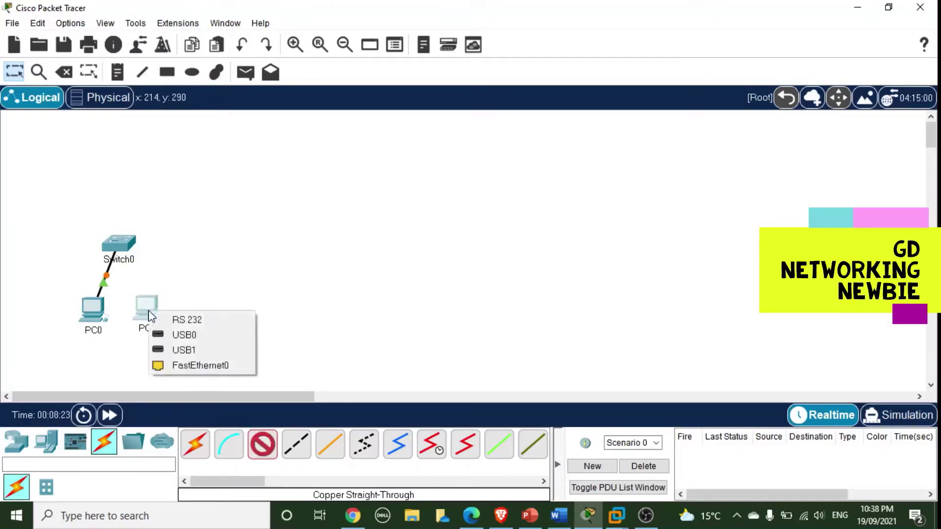
{"action": "left_click", "coordinate": [198, 367]}
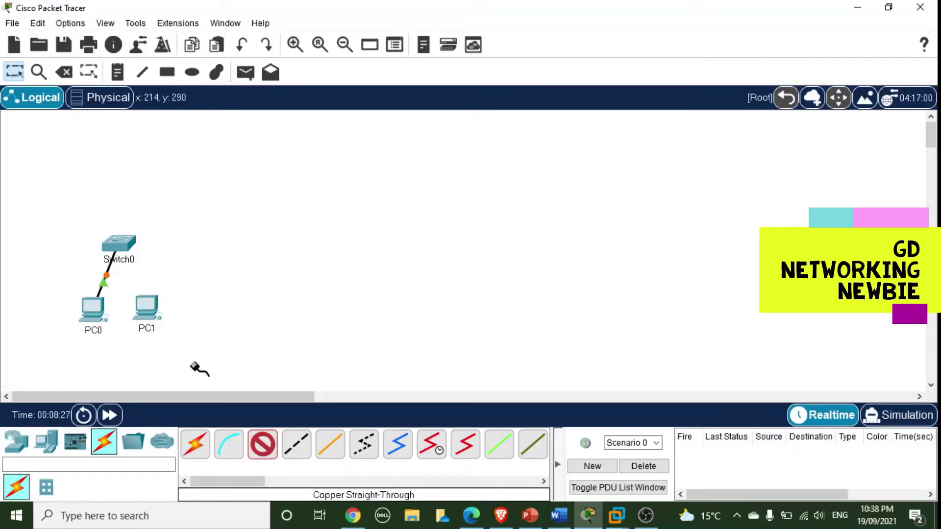
{"action": "left_click", "coordinate": [125, 252]}
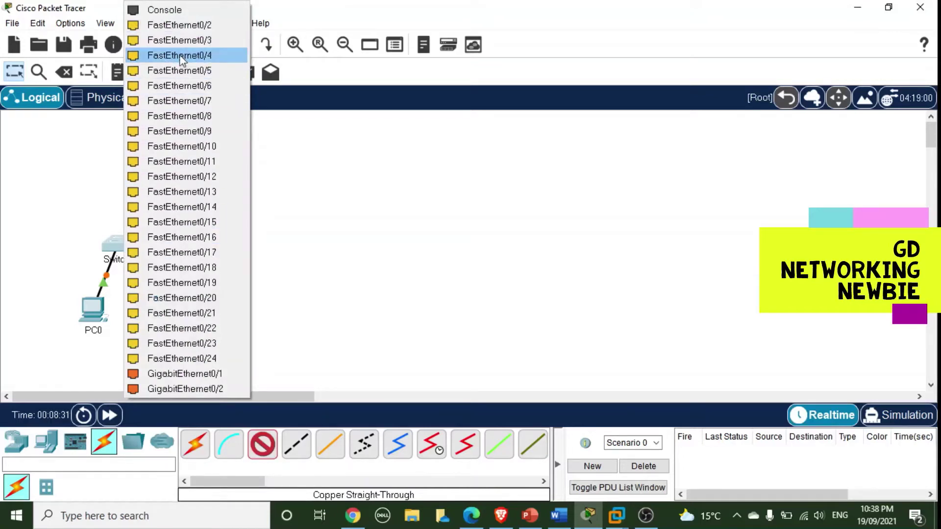
{"action": "left_click", "coordinate": [181, 29]}
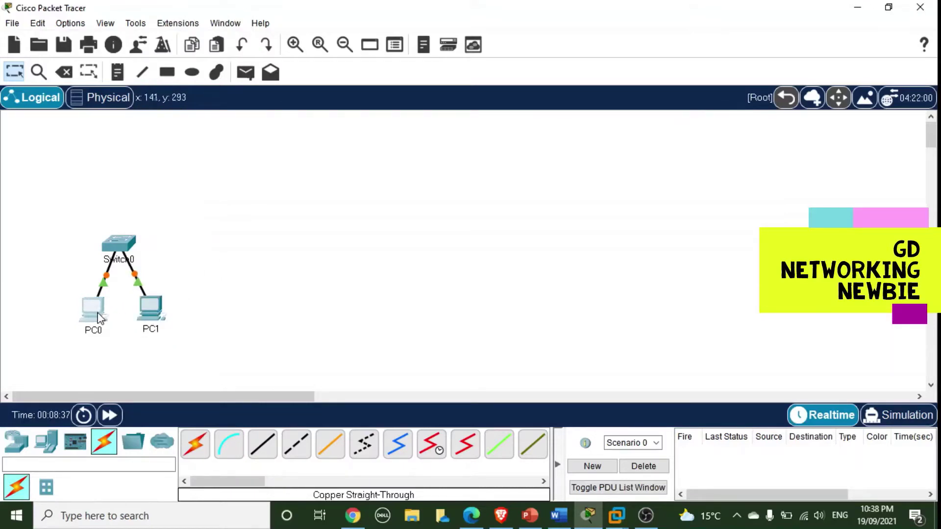
Shift PC0, PC1 and Switch0 slightly so the switch is centred above the two PCs
{"action": "left_click_drag", "start_coordinate": [102, 317], "coordinate": [95, 316]}
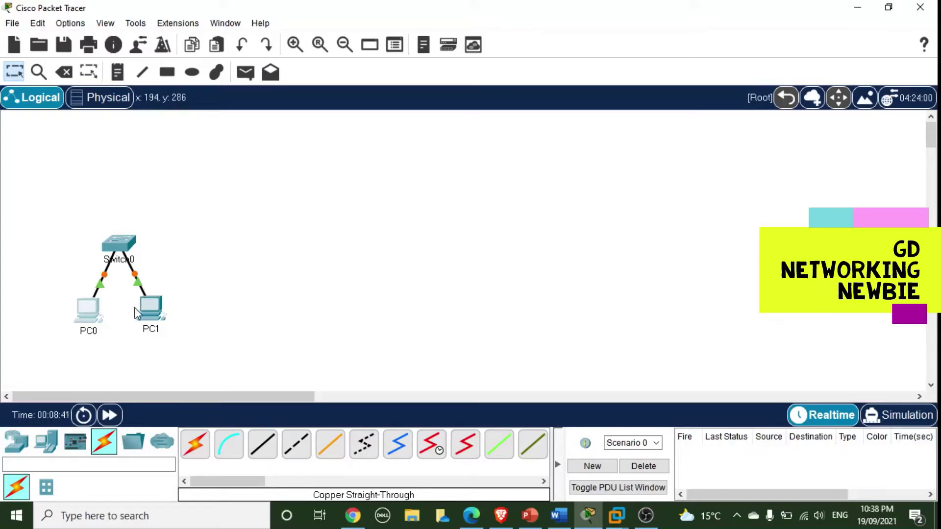
{"action": "left_click_drag", "start_coordinate": [158, 310], "coordinate": [148, 310]}
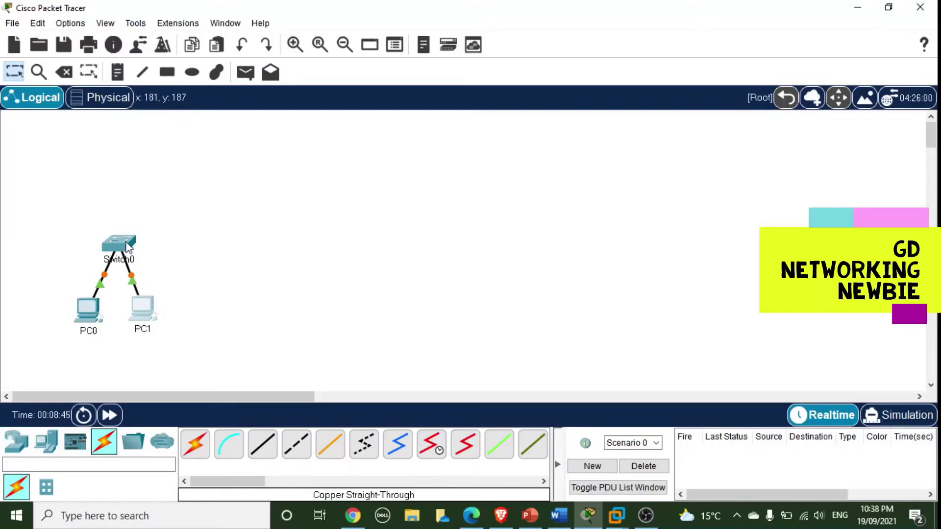
{"action": "left_click", "coordinate": [162, 218]}
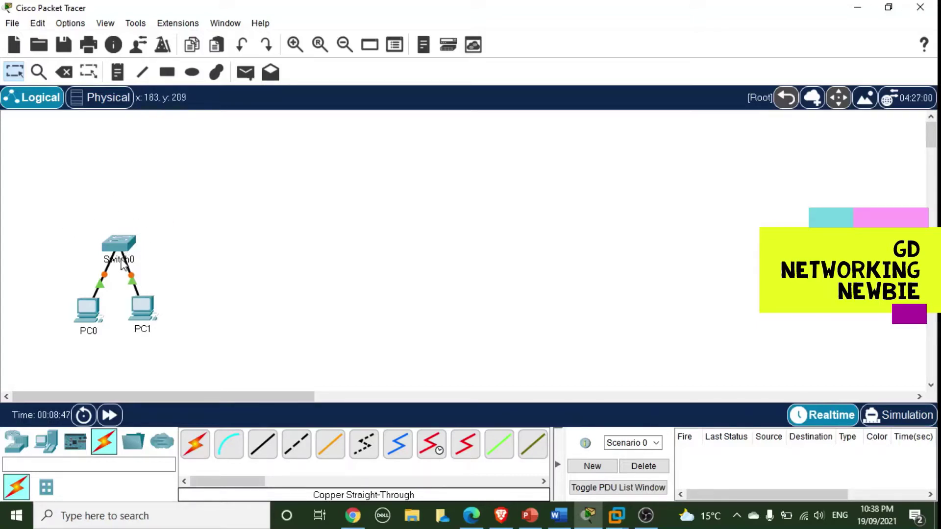
{"action": "left_click_drag", "start_coordinate": [114, 253], "coordinate": [109, 255]}
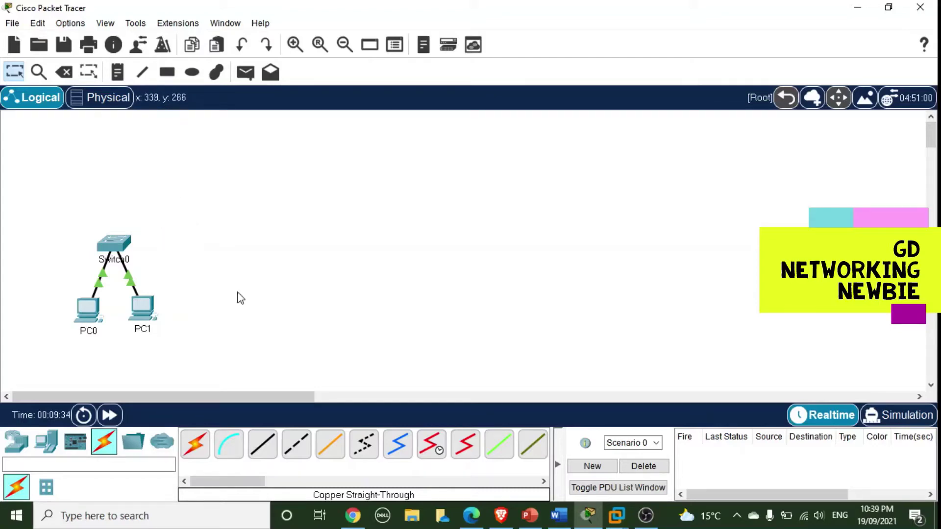
Open PC0's IP configuration and examine its IPv6 link-local address
{"action": "left_click", "coordinate": [87, 319]}
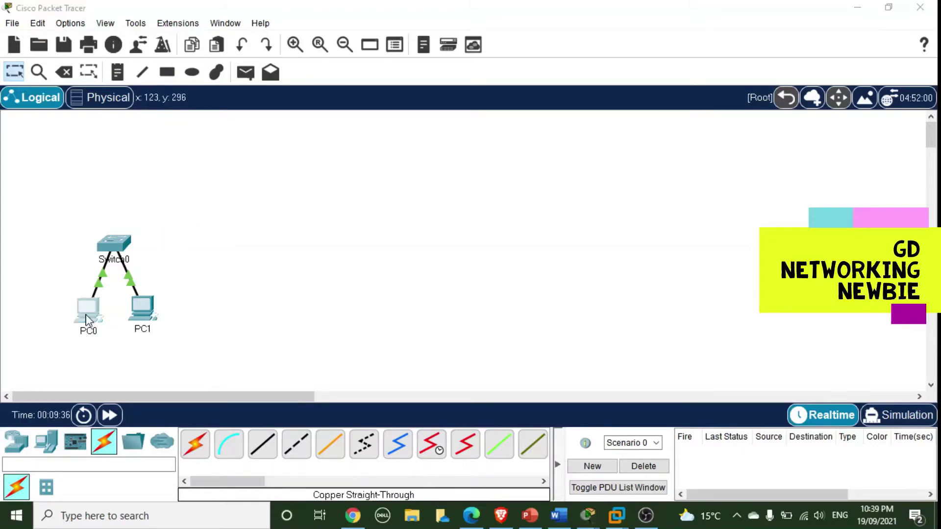
{"action": "left_click_drag", "start_coordinate": [304, 23], "coordinate": [188, 30]}
{"action": "left_click", "coordinate": [238, 50]}
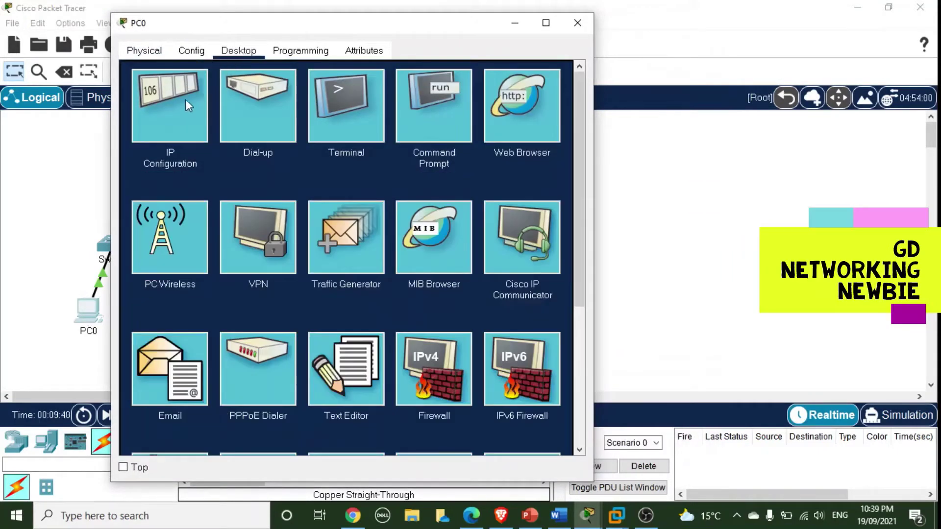
{"action": "left_click", "coordinate": [172, 117]}
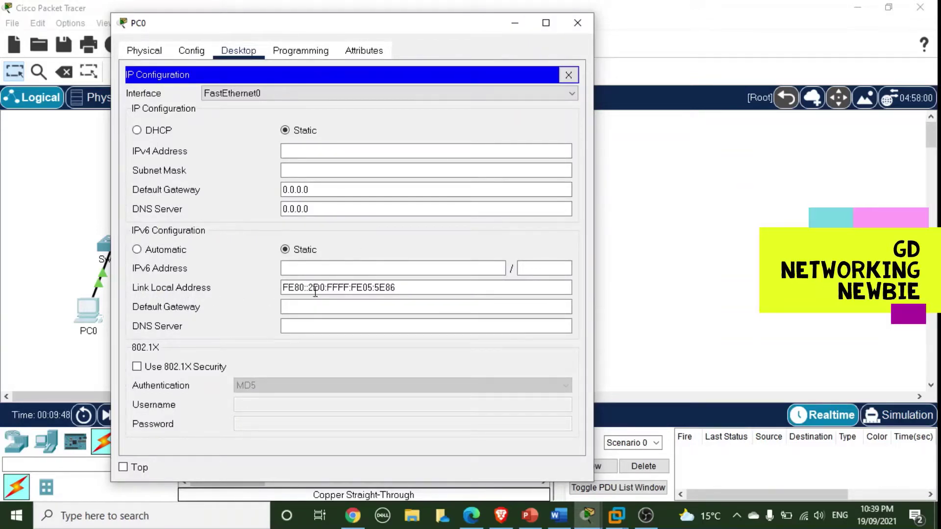
{"action": "left_click", "coordinate": [377, 288]}
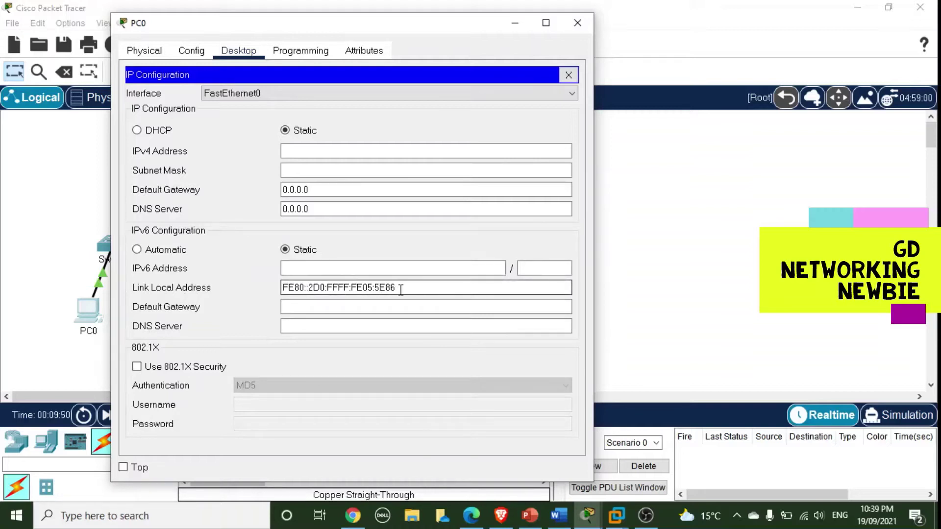
{"action": "left_click_drag", "start_coordinate": [400, 291], "coordinate": [278, 287]}
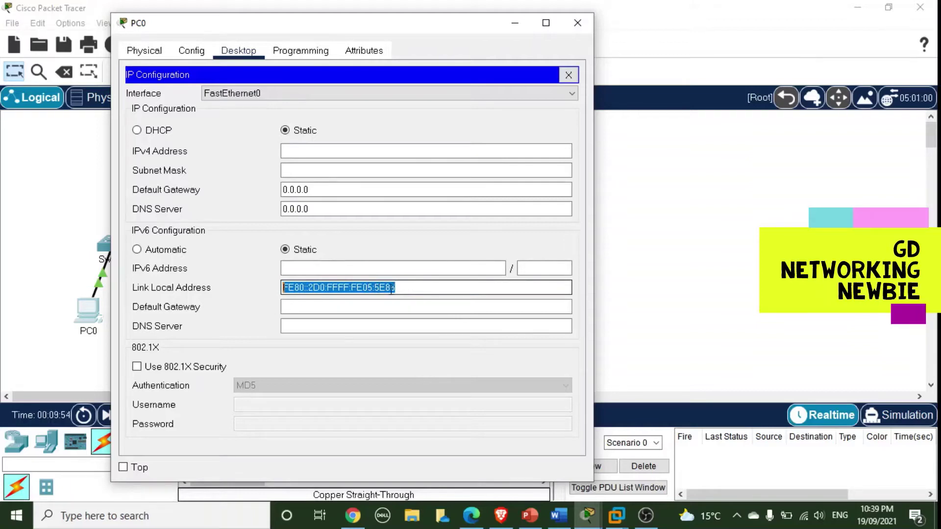
{"action": "left_click", "coordinate": [338, 288]}
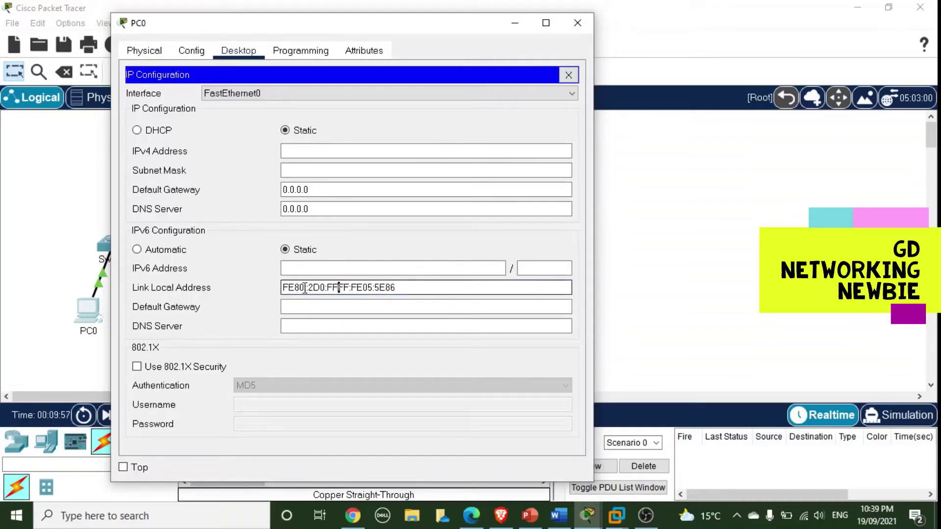
Examine the FE80 prefix and the remaining portion of PC0's link-local address, and close PC0's window
{"action": "left_click_drag", "start_coordinate": [310, 288], "coordinate": [269, 289]}
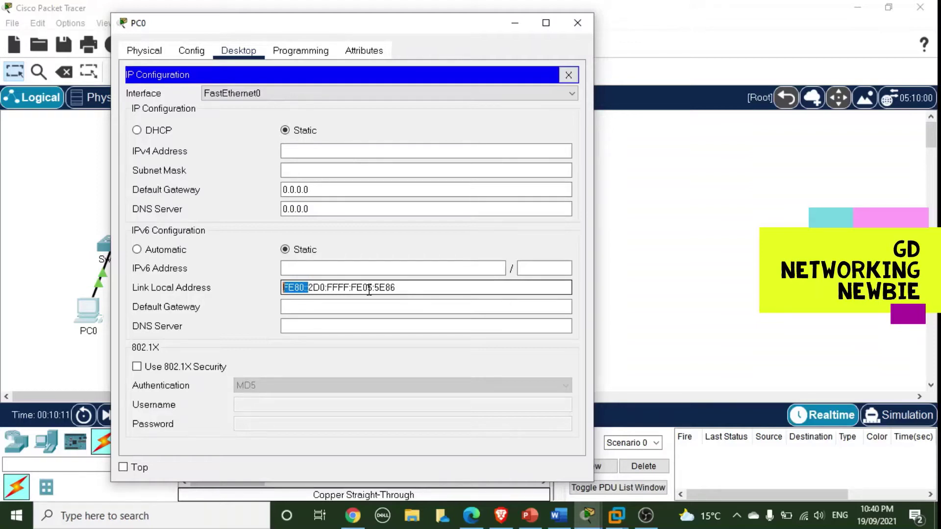
{"action": "left_click_drag", "start_coordinate": [399, 288], "coordinate": [326, 290]}
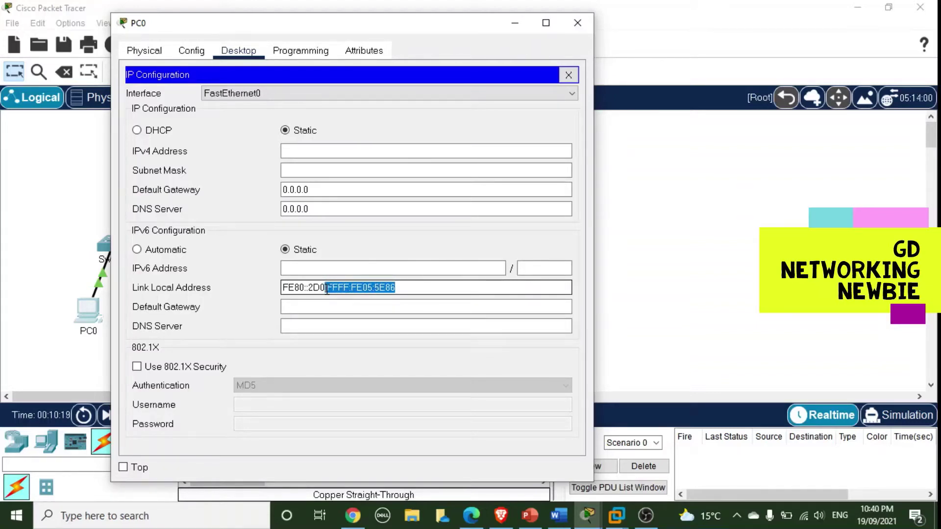
{"action": "left_click_drag", "start_coordinate": [327, 289], "coordinate": [325, 289]}
{"action": "left_click", "coordinate": [391, 287]}
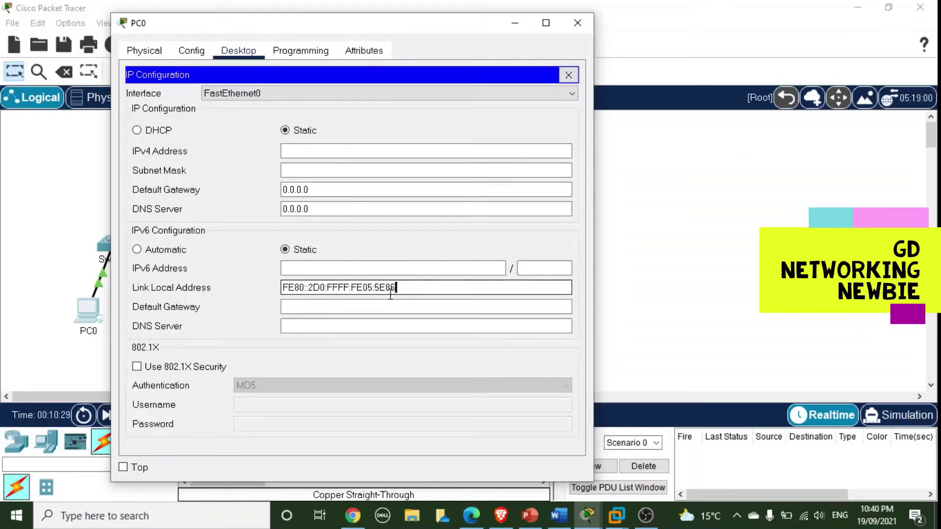
{"action": "left_click_drag", "start_coordinate": [387, 289], "coordinate": [285, 292]}
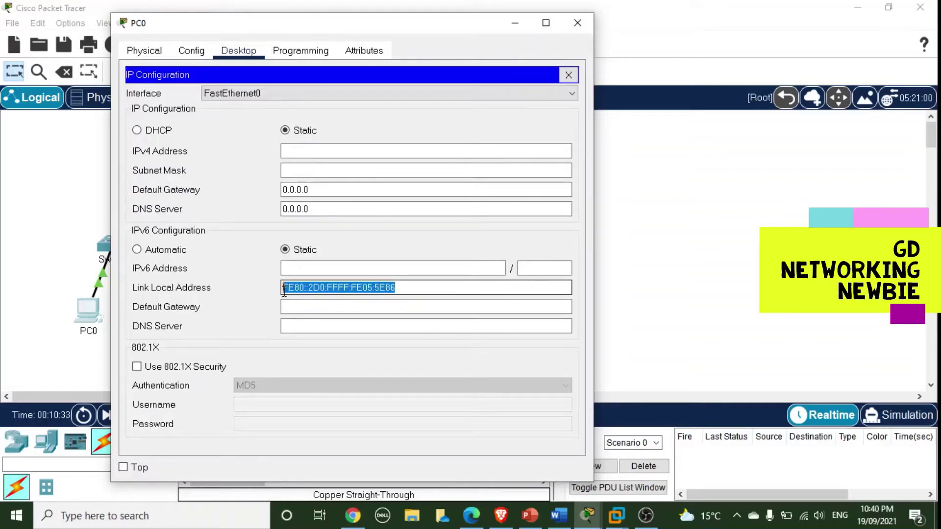
{"action": "left_click", "coordinate": [439, 289]}
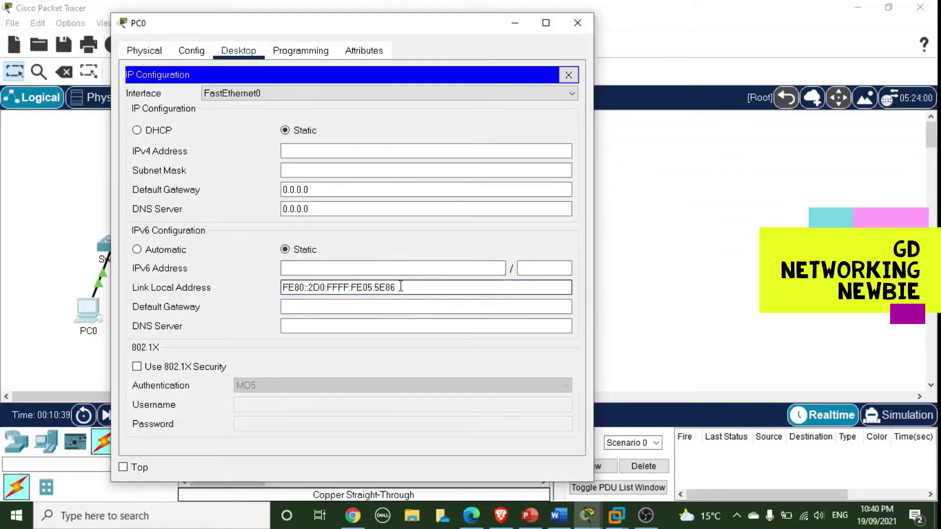
{"action": "left_click", "coordinate": [577, 23]}
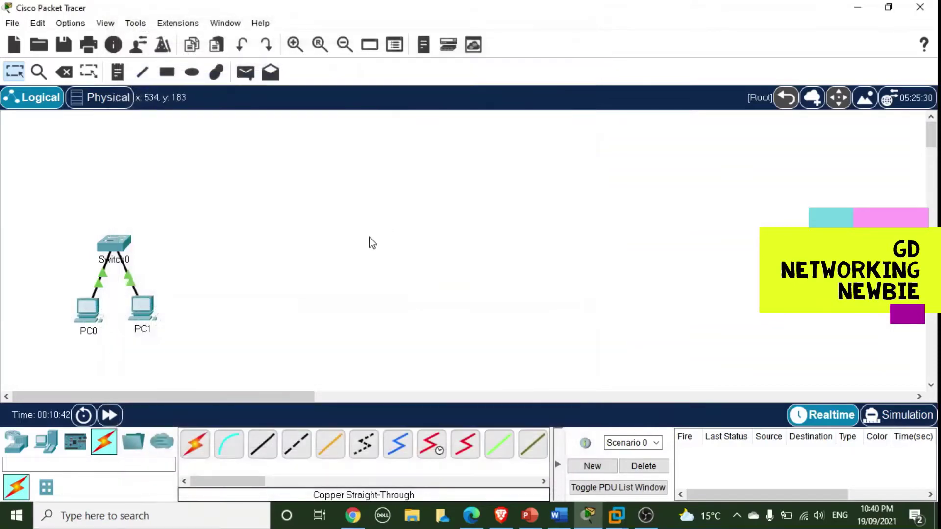
Copy PC1's IPv6 link-local address from its IP configuration and close PC1's window
{"action": "left_click", "coordinate": [155, 320]}
{"action": "left_click", "coordinate": [355, 44]}
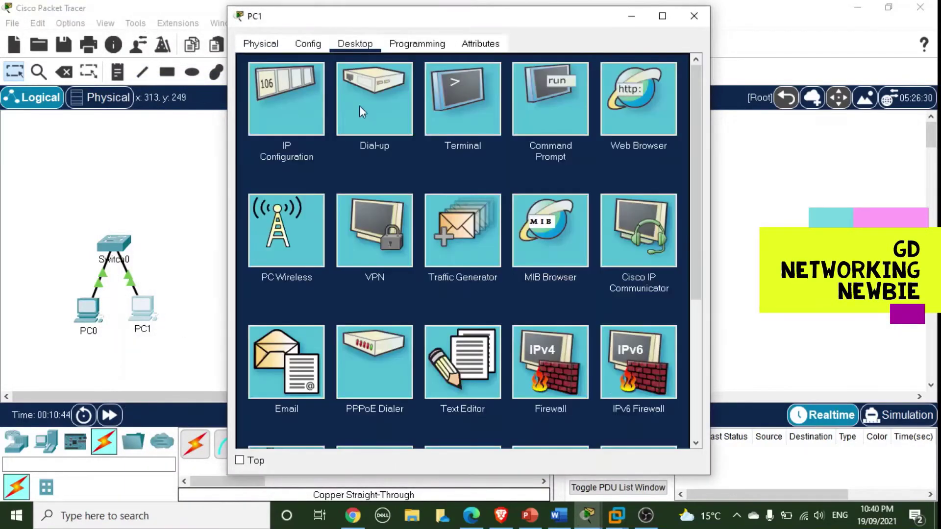
{"action": "left_click", "coordinate": [287, 114]}
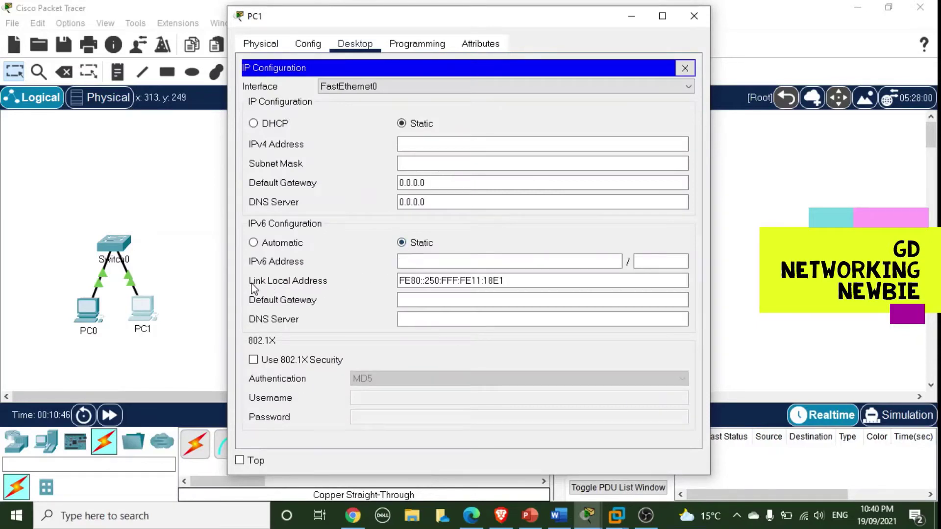
{"action": "left_click", "coordinate": [504, 288]}
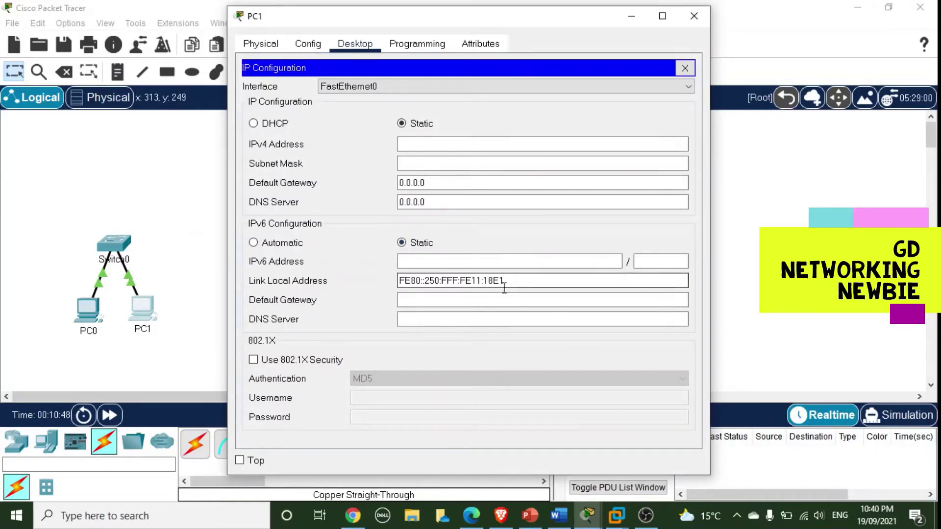
{"action": "left_click_drag", "start_coordinate": [504, 288], "coordinate": [380, 284]}
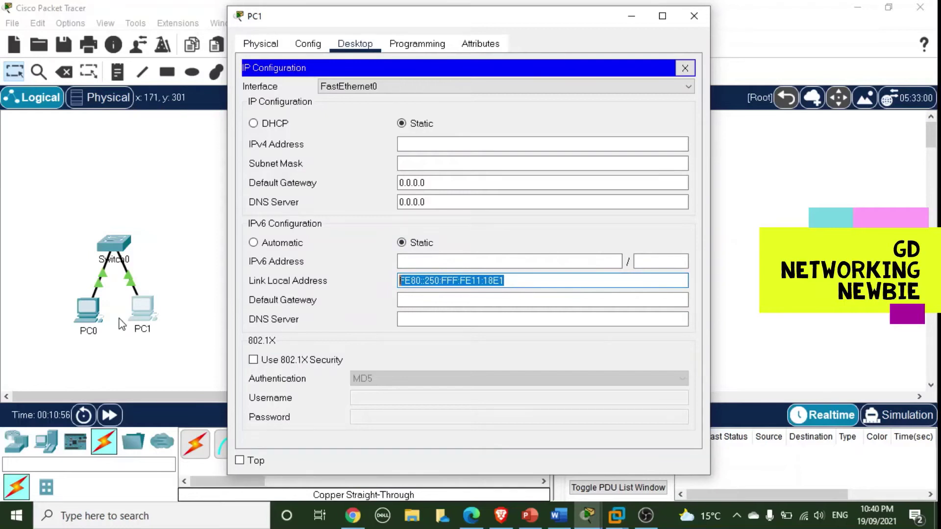
{"action": "right_click", "coordinate": [438, 288]}
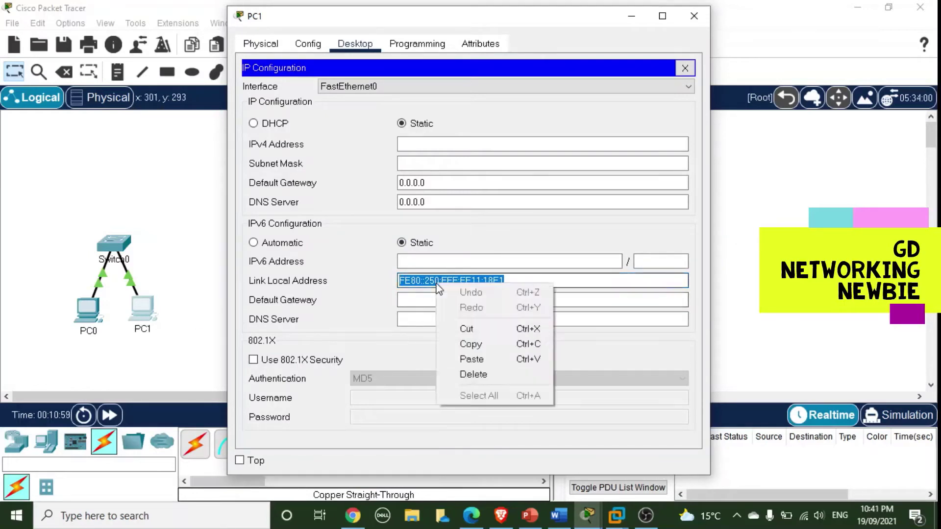
{"action": "left_click", "coordinate": [481, 345]}
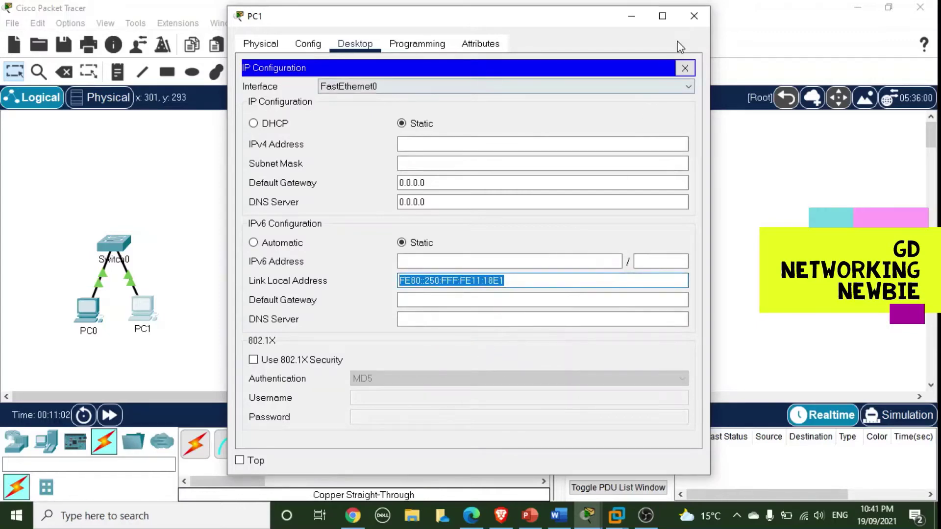
{"action": "left_click", "coordinate": [694, 15]}
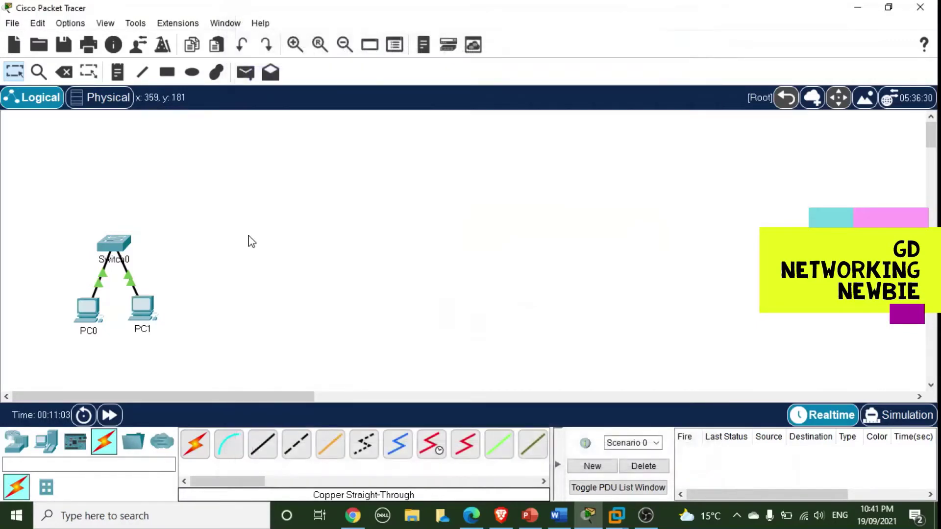
Ping PC1's link-local address FE80::250:FFF:FE11:18E1 from PC0's command prompt, then close the prompt and minimize PC0's window
{"action": "left_click", "coordinate": [88, 310]}
{"action": "left_click_drag", "start_coordinate": [406, 25], "coordinate": [271, 23]}
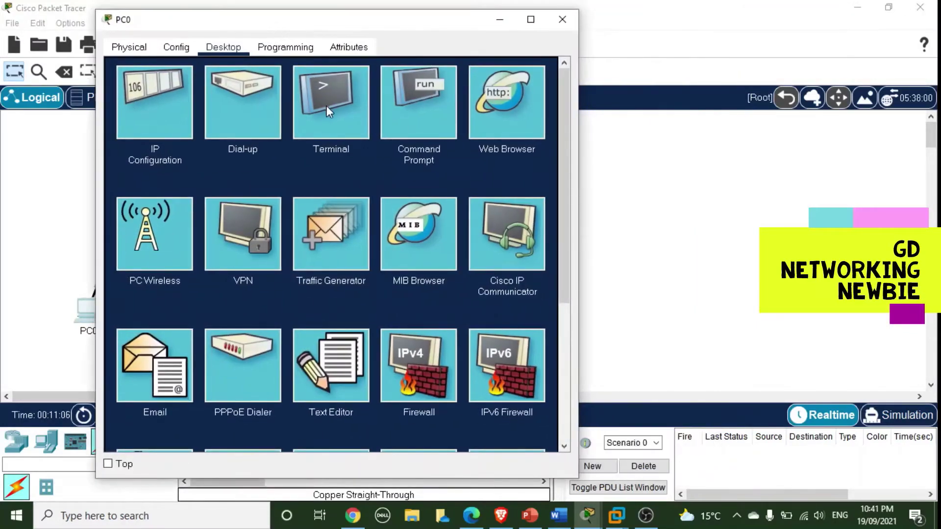
{"action": "left_click", "coordinate": [396, 115]}
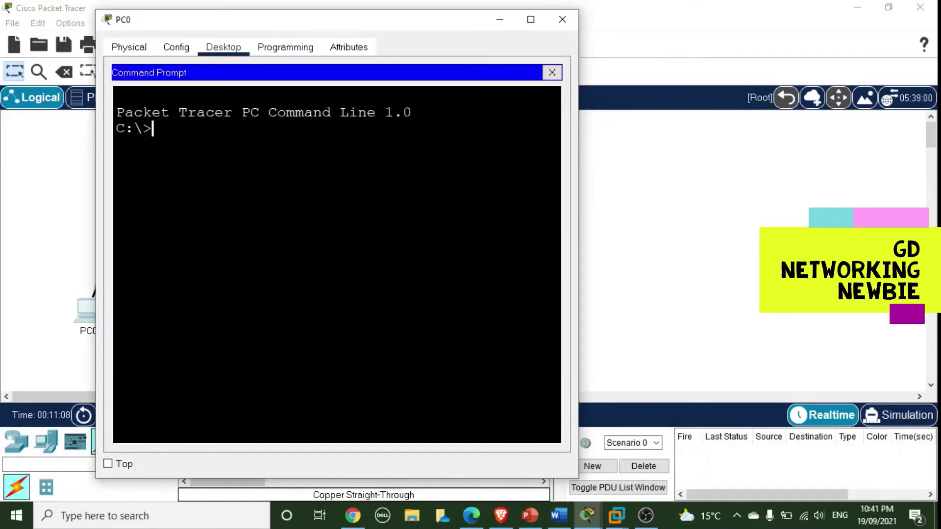
{"action": "type", "text": "ping"}
{"action": "right_click", "coordinate": [263, 139]}
{"action": "left_click", "coordinate": [300, 162]}
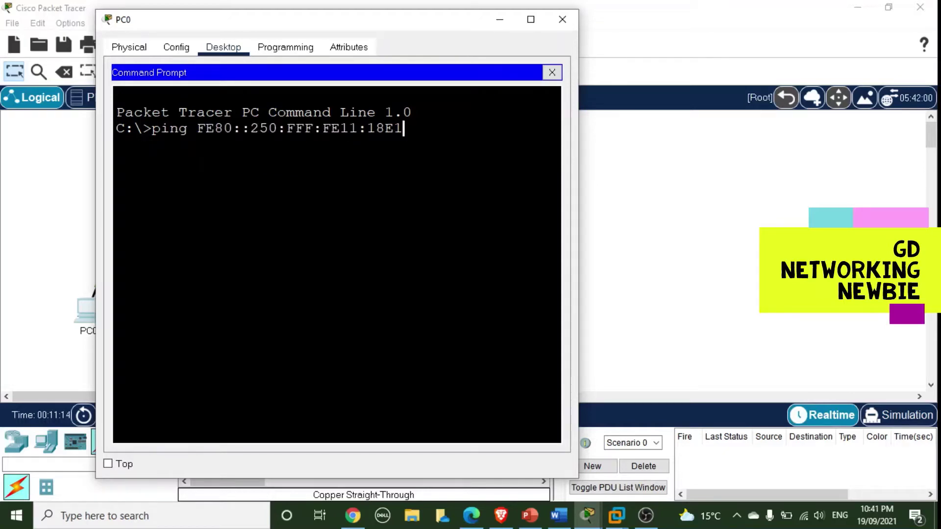
{"action": "key", "text": "Return"}
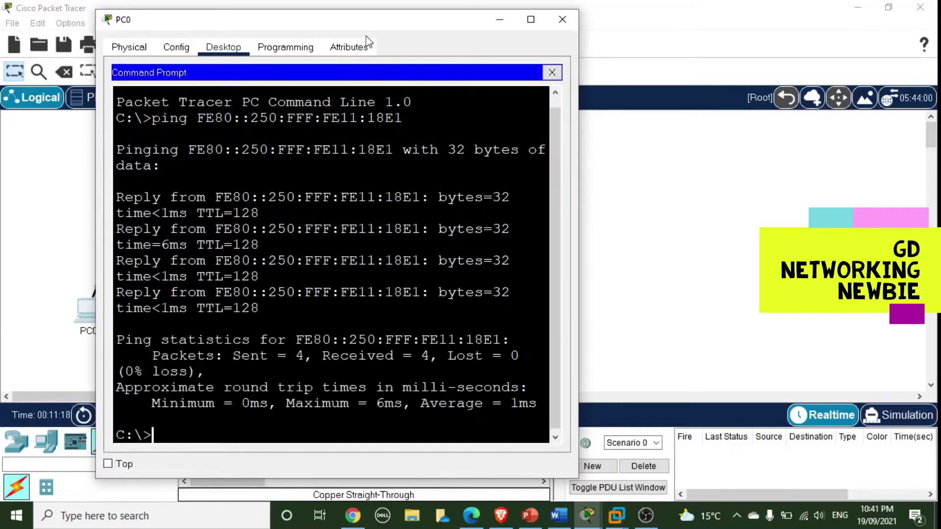
{"action": "left_click_drag", "start_coordinate": [367, 20], "coordinate": [306, 108]}
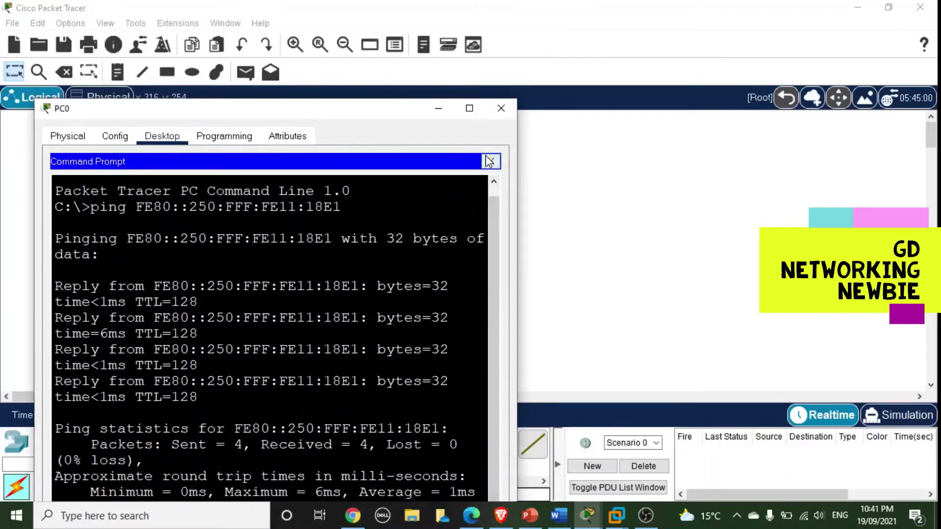
{"action": "left_click", "coordinate": [489, 160]}
{"action": "left_click", "coordinate": [440, 110]}
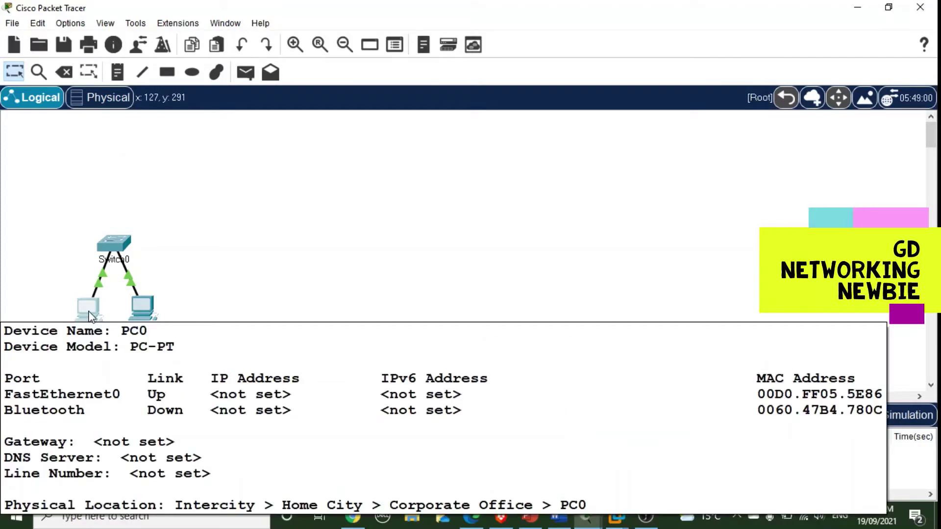
Copy PC0's IPv6 link-local address from its IP configuration and close PC0's window
{"action": "left_click", "coordinate": [90, 317]}
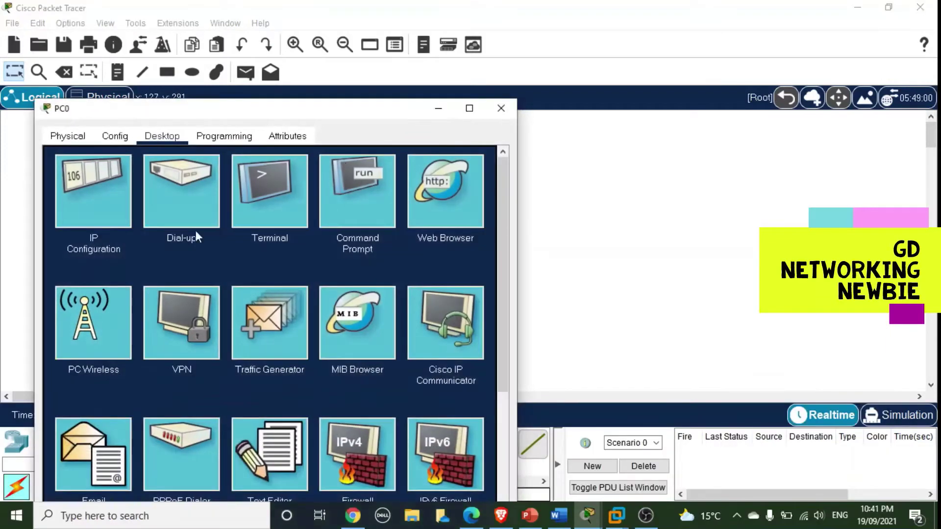
{"action": "left_click", "coordinate": [93, 191]}
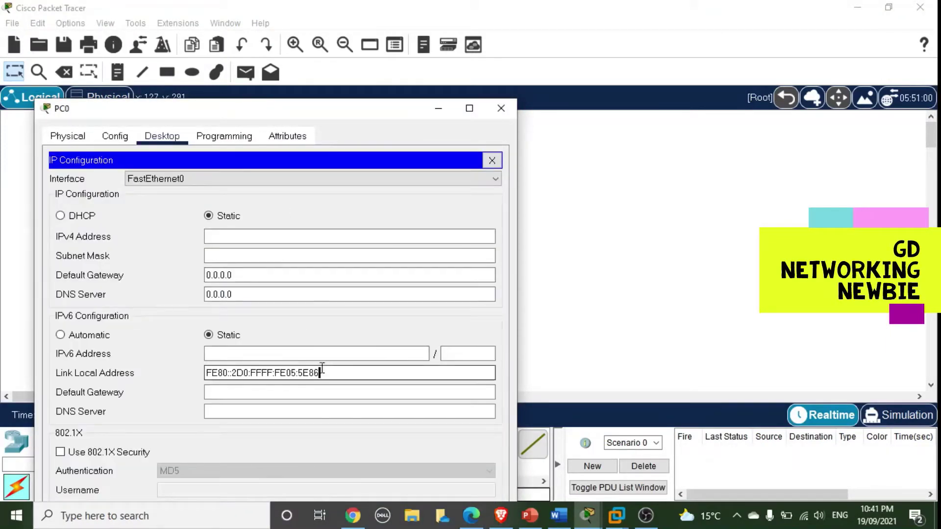
{"action": "left_click_drag", "start_coordinate": [321, 373], "coordinate": [173, 372]}
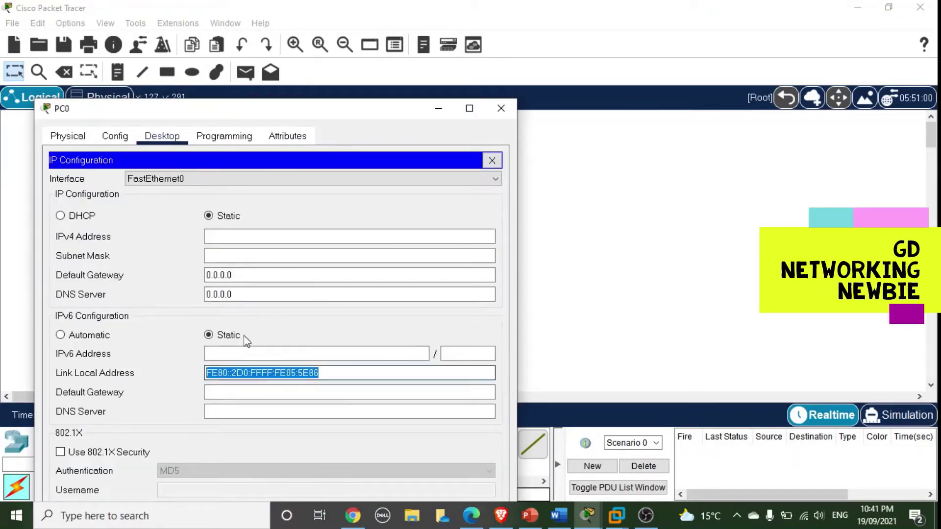
{"action": "left_click", "coordinate": [502, 107]}
Ping PC0's link-local address FE80::2D0:FFFF:FE05:5E86 from PC1's command prompt and put PC1's window away
{"action": "left_click", "coordinate": [147, 307]}
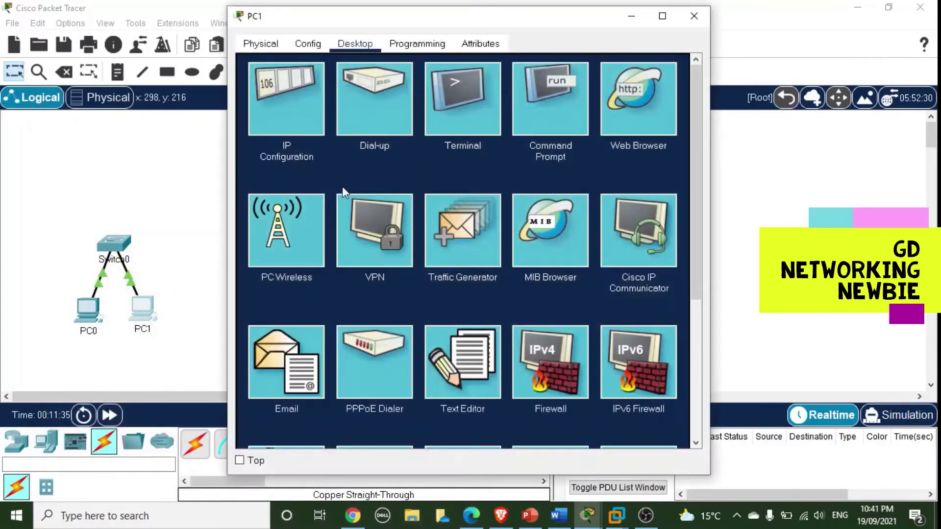
{"action": "left_click", "coordinate": [540, 93]}
{"action": "type", "text": "ping"}
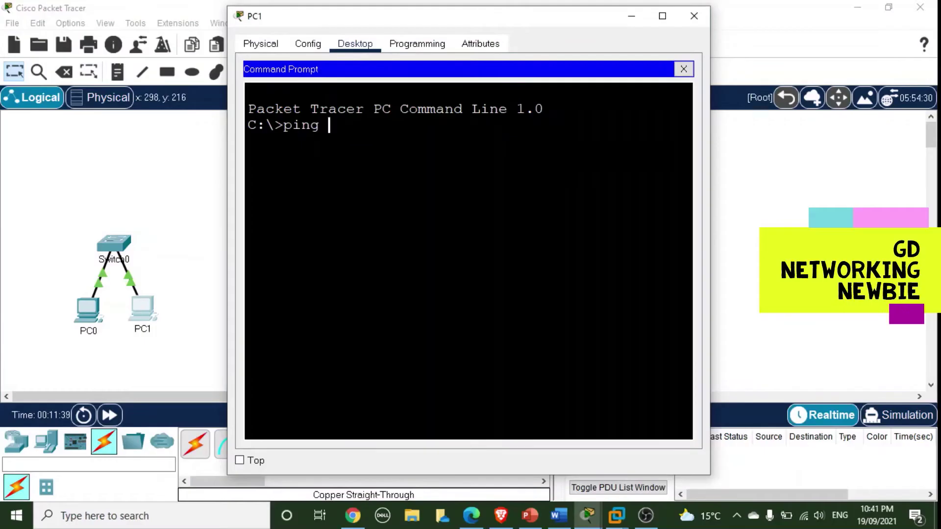
{"action": "right_click", "coordinate": [395, 145]}
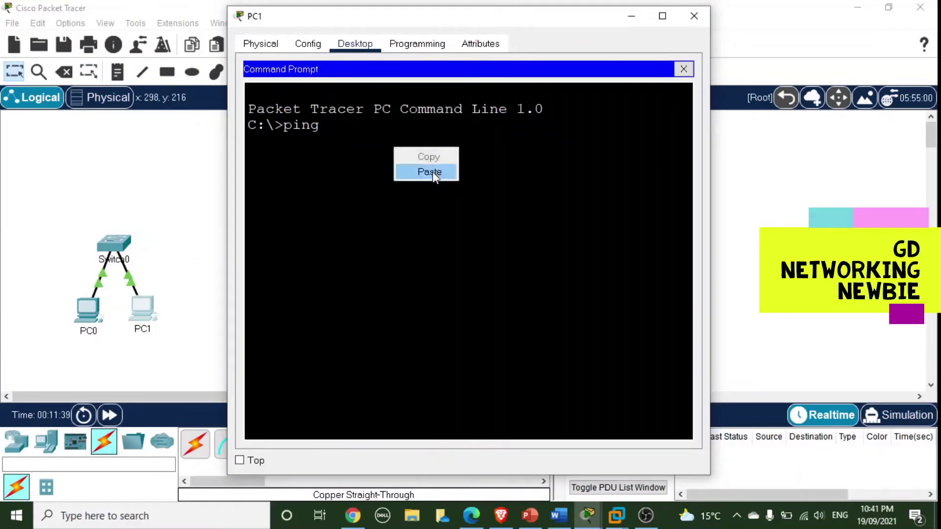
{"action": "left_click", "coordinate": [433, 171]}
{"action": "key", "text": "Return"}
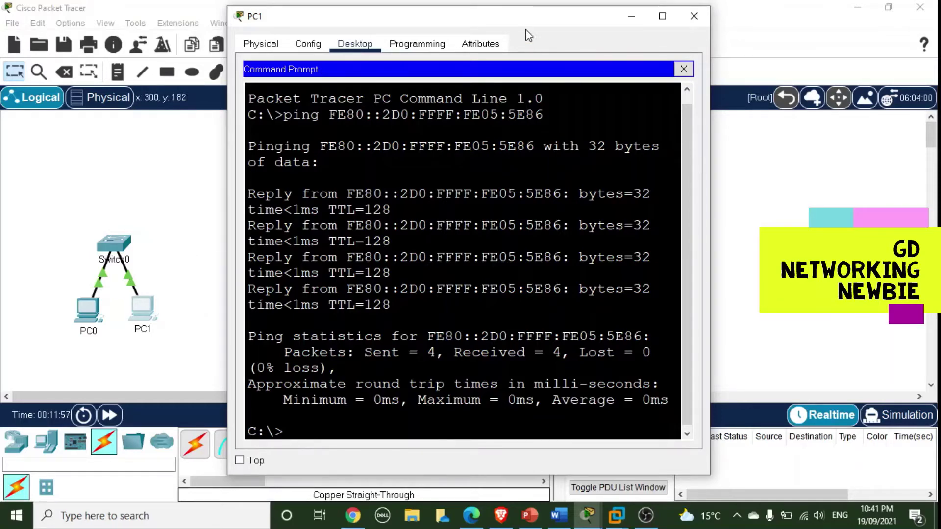
{"action": "left_click_drag", "start_coordinate": [526, 22], "coordinate": [421, 70]}
{"action": "left_click", "coordinate": [525, 64]}
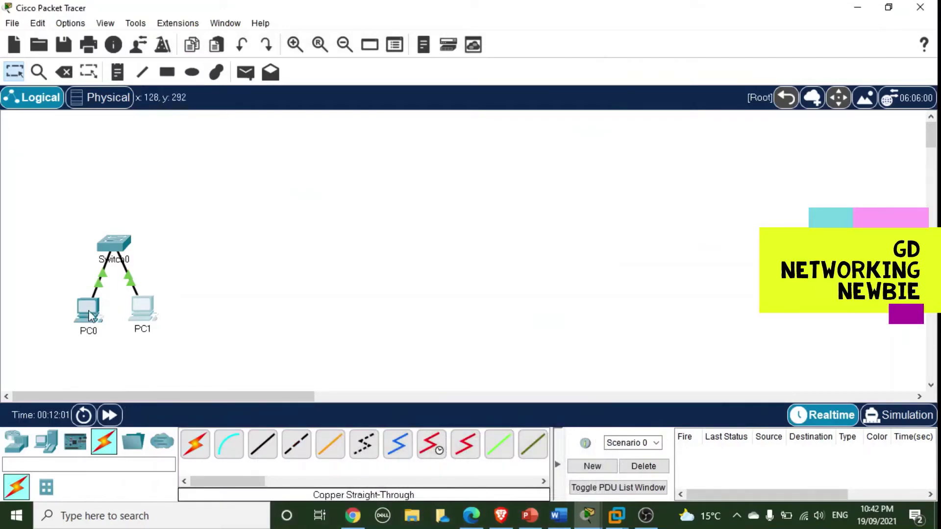
Place two more PCs side by side with a switch above them, apart from the existing network
{"action": "mouse_move", "coordinate": [86, 316]}
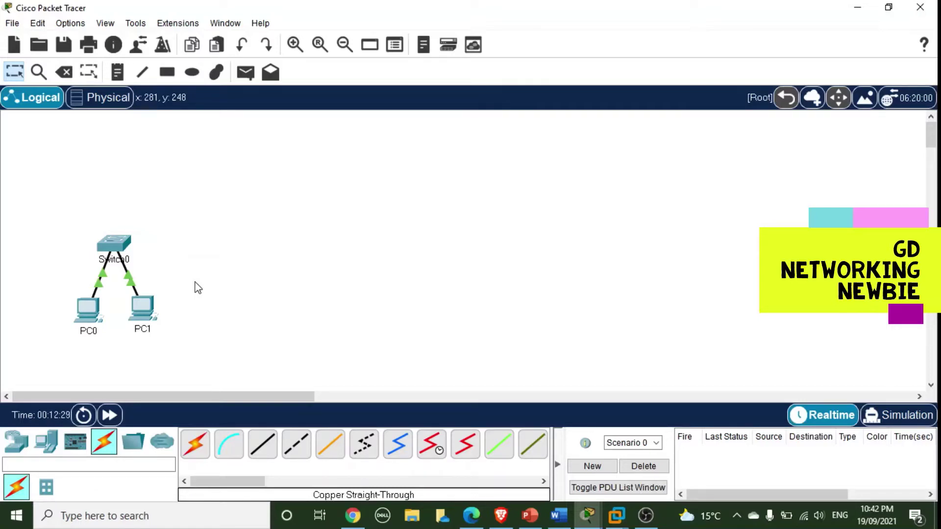
{"action": "left_click", "coordinate": [50, 448]}
{"action": "left_click_drag", "start_coordinate": [195, 443], "coordinate": [389, 308]}
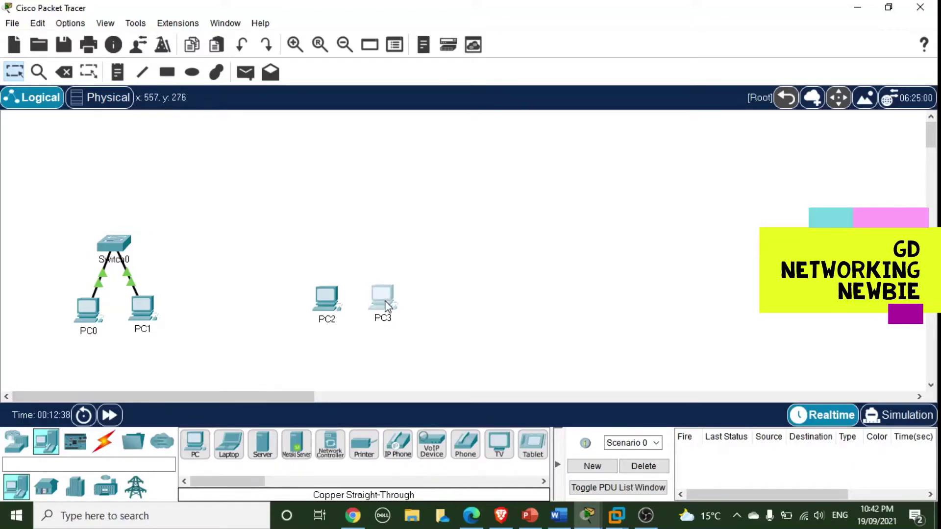
{"action": "left_click", "coordinate": [16, 441]}
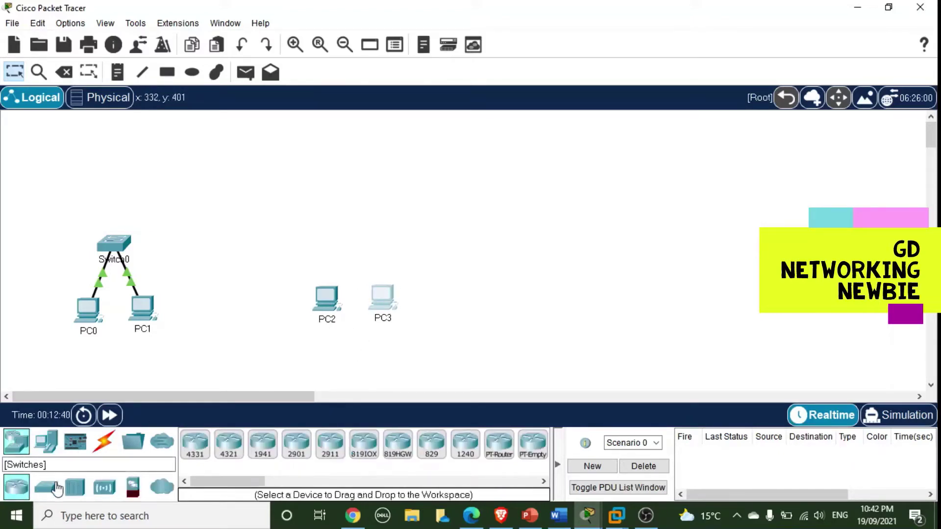
{"action": "left_click_drag", "start_coordinate": [46, 487], "coordinate": [349, 242]}
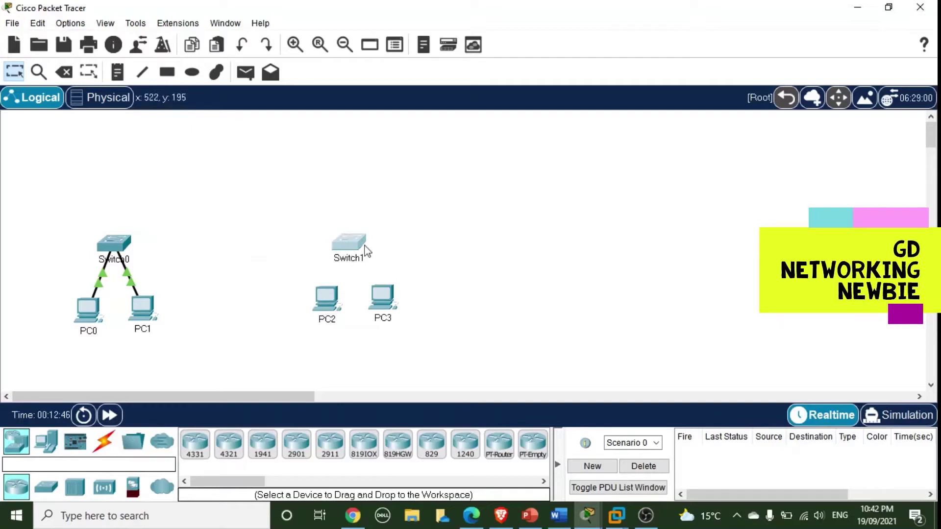
{"action": "left_click", "coordinate": [443, 231]}
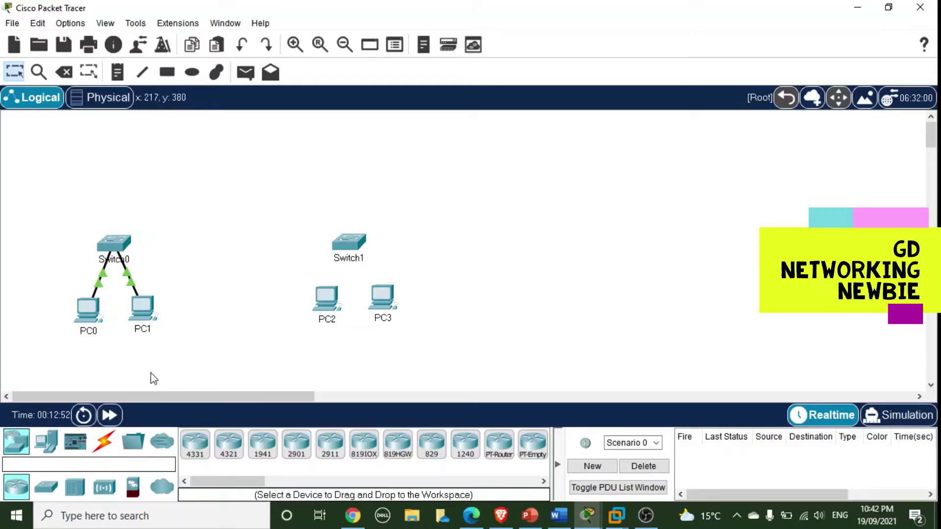
Connect PC2 and PC3 to Switch1 using the automatically chosen connection type
{"action": "left_click", "coordinate": [104, 444]}
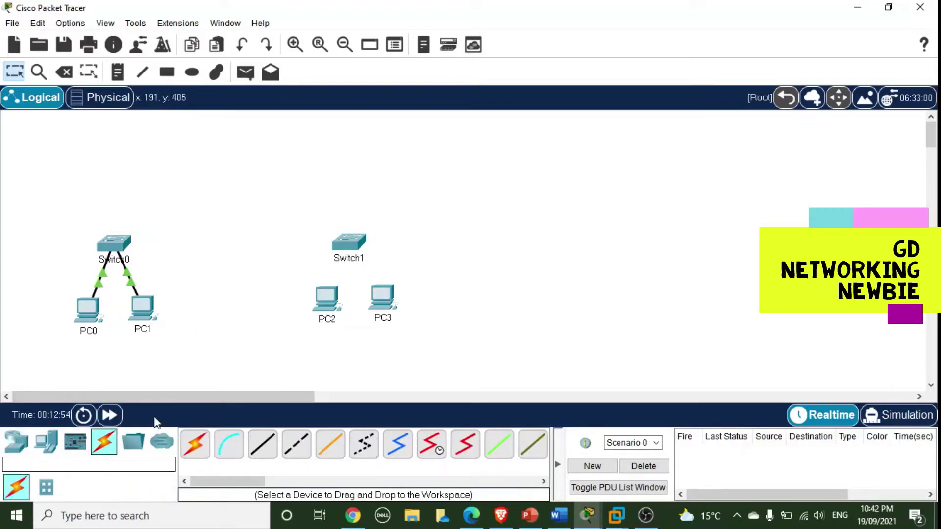
{"action": "left_click", "coordinate": [198, 453]}
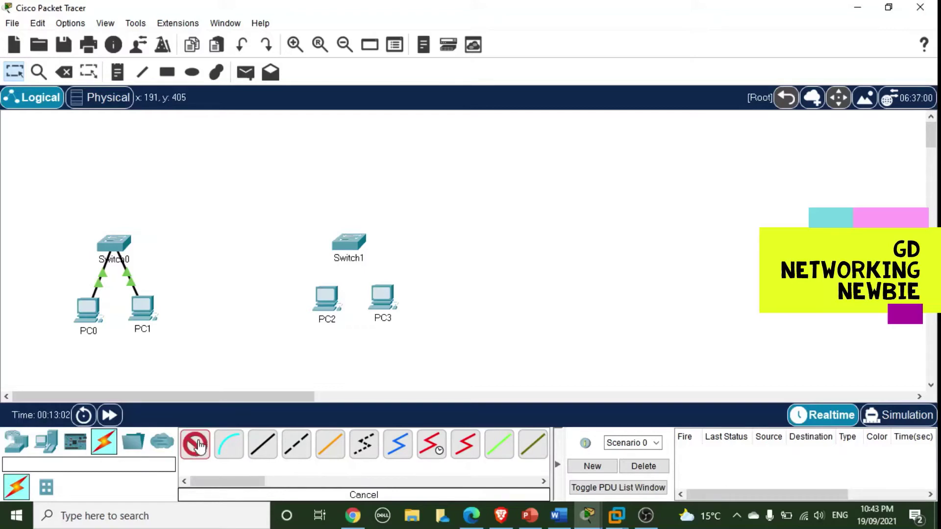
{"action": "left_click", "coordinate": [198, 448]}
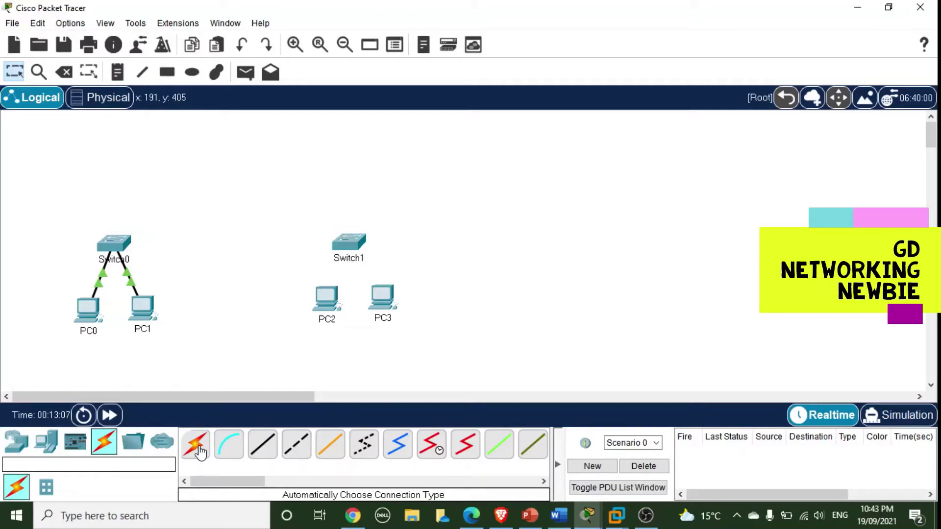
{"action": "left_click", "coordinate": [200, 453]}
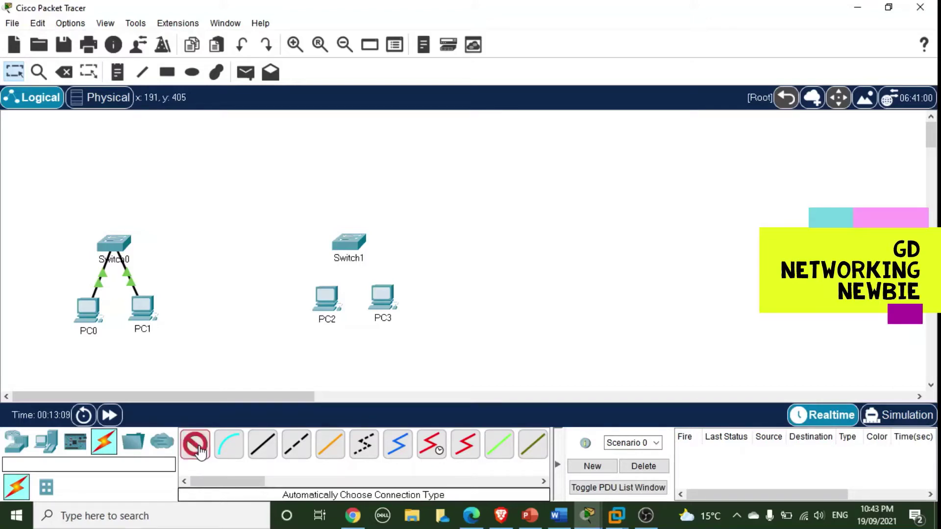
{"action": "mouse_move", "coordinate": [328, 301]}
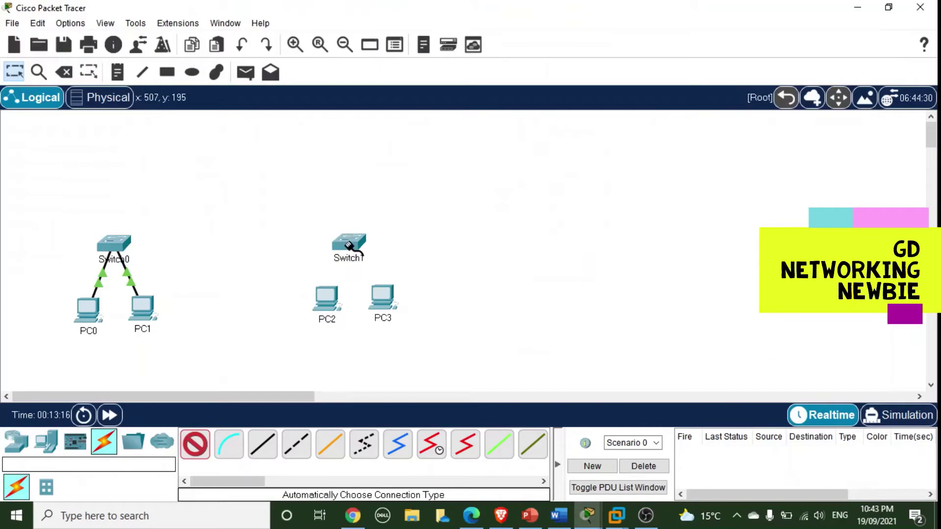
{"action": "left_click", "coordinate": [349, 245]}
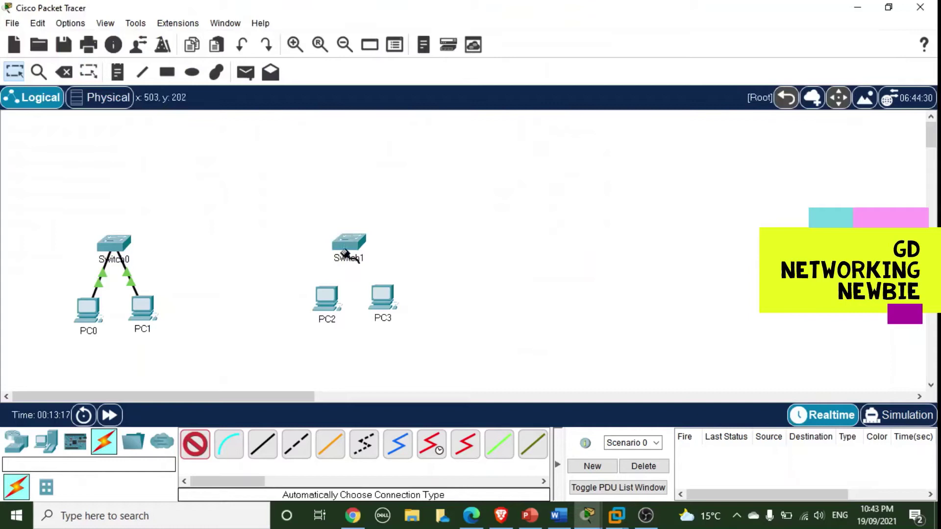
{"action": "left_click", "coordinate": [327, 298]}
{"action": "left_click", "coordinate": [541, 277]}
{"action": "left_click", "coordinate": [348, 245]}
{"action": "left_click", "coordinate": [351, 241]}
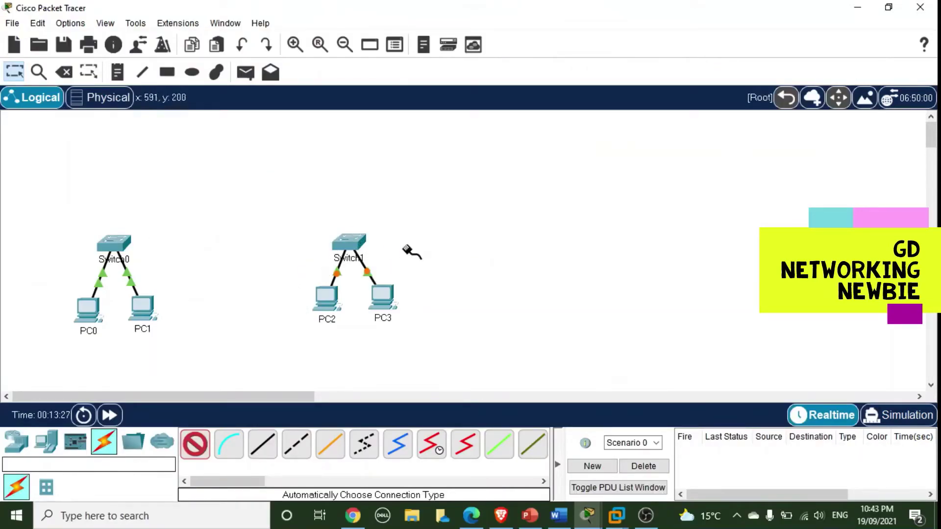
{"action": "key", "text": "Escape"}
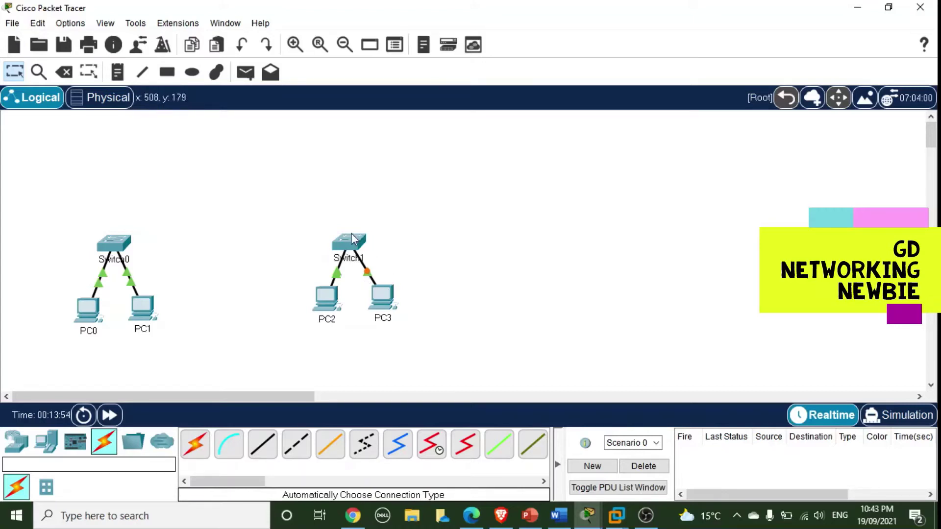
Move PC2 and PC3 slightly apart, and copy PC3's IPv6 link-local address from its IP configuration
{"action": "left_click_drag", "start_coordinate": [326, 303], "coordinate": [321, 306]}
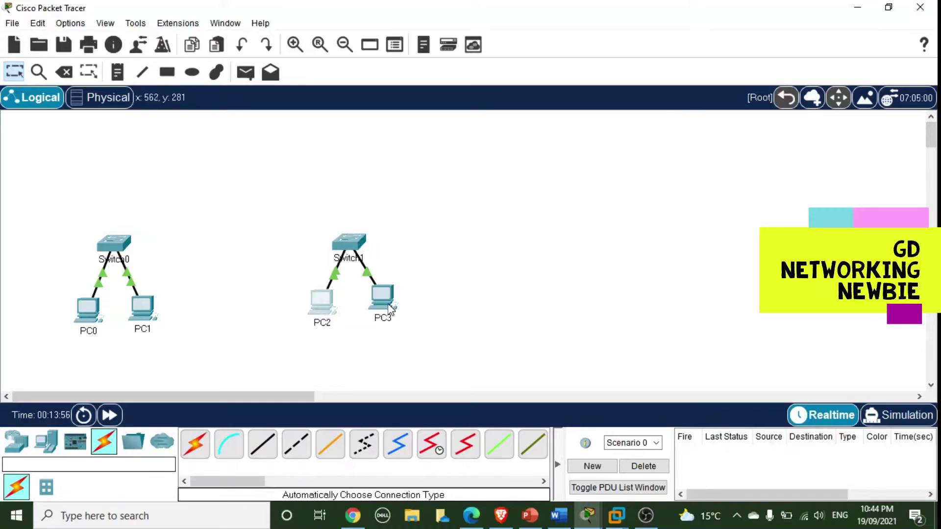
{"action": "left_click_drag", "start_coordinate": [385, 310], "coordinate": [391, 310]}
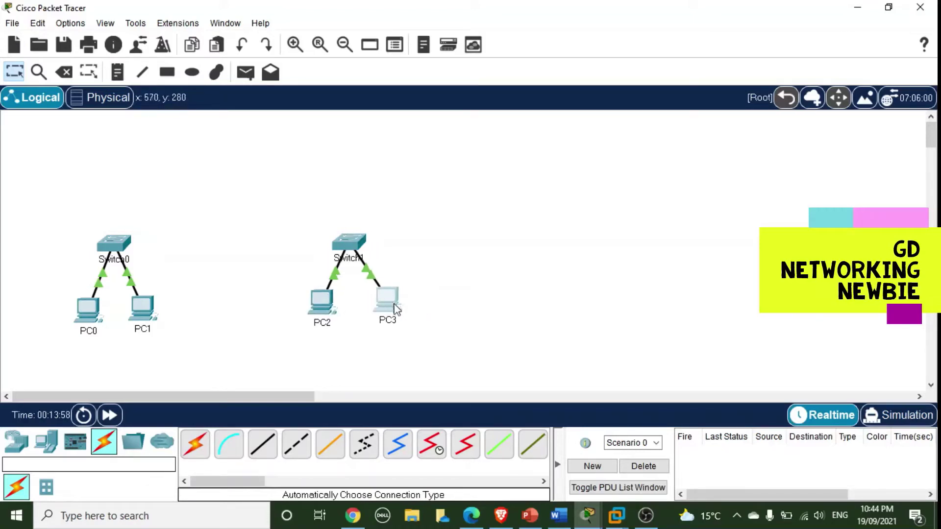
{"action": "left_click", "coordinate": [391, 309]}
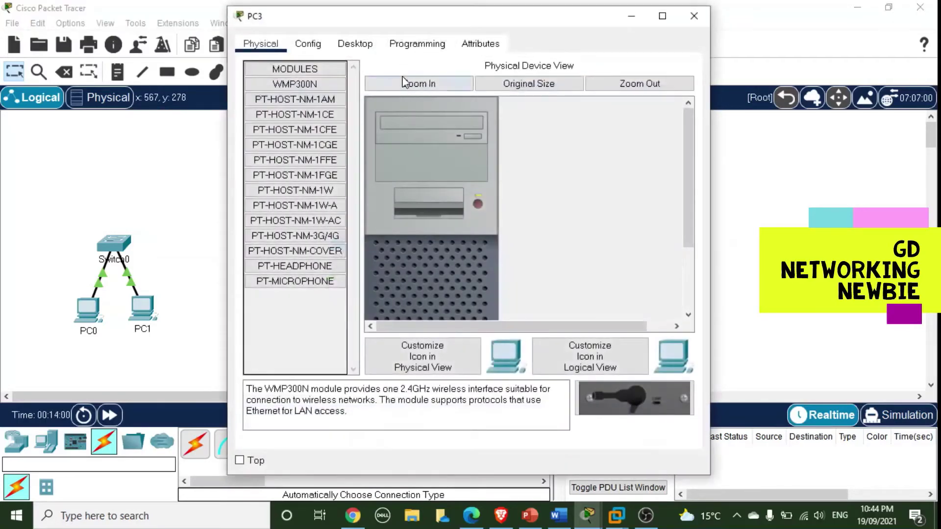
{"action": "left_click", "coordinate": [355, 46]}
{"action": "left_click", "coordinate": [308, 114]}
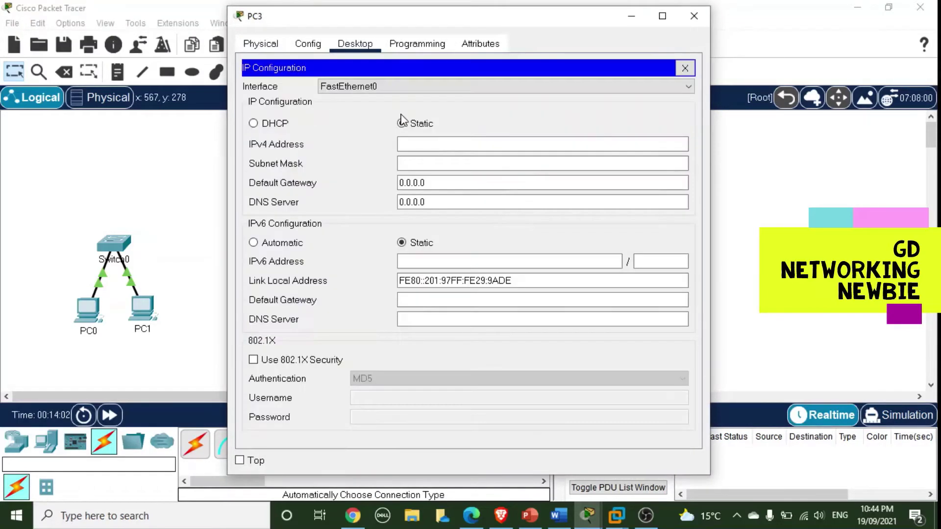
{"action": "left_click_drag", "start_coordinate": [523, 280], "coordinate": [351, 278]}
{"action": "key", "text": "ctrl+c"}
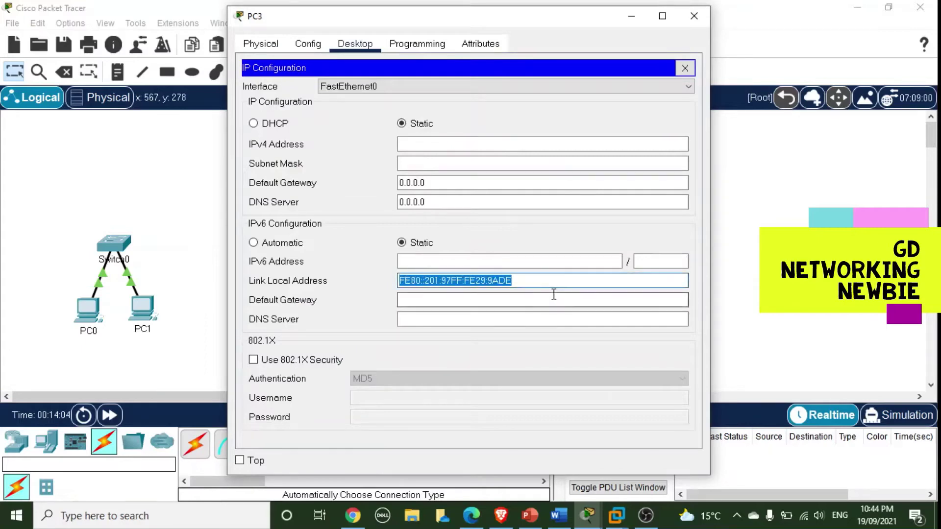
{"action": "left_click", "coordinate": [693, 17]}
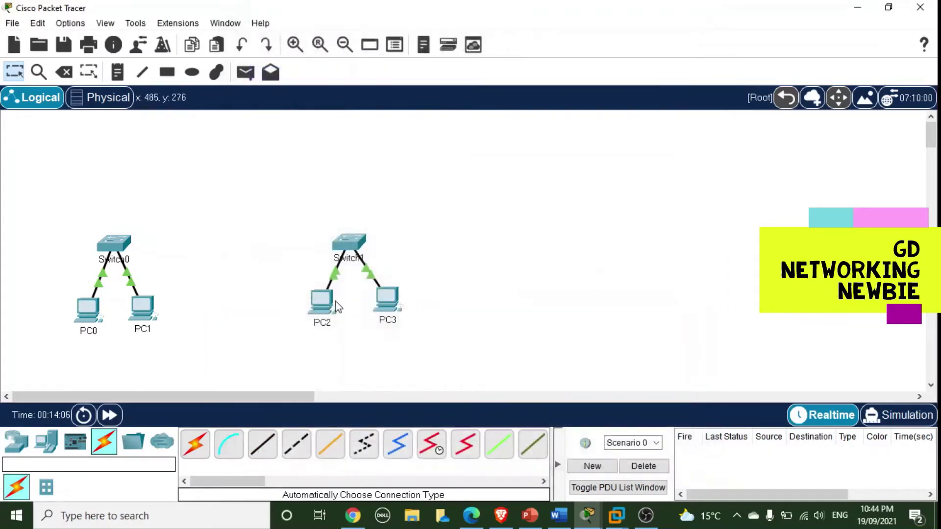
Ping PC3's link-local address FE80::201:97FF:FE29:9ADE from PC2's command prompt and close PC2's window
{"action": "left_click", "coordinate": [333, 308]}
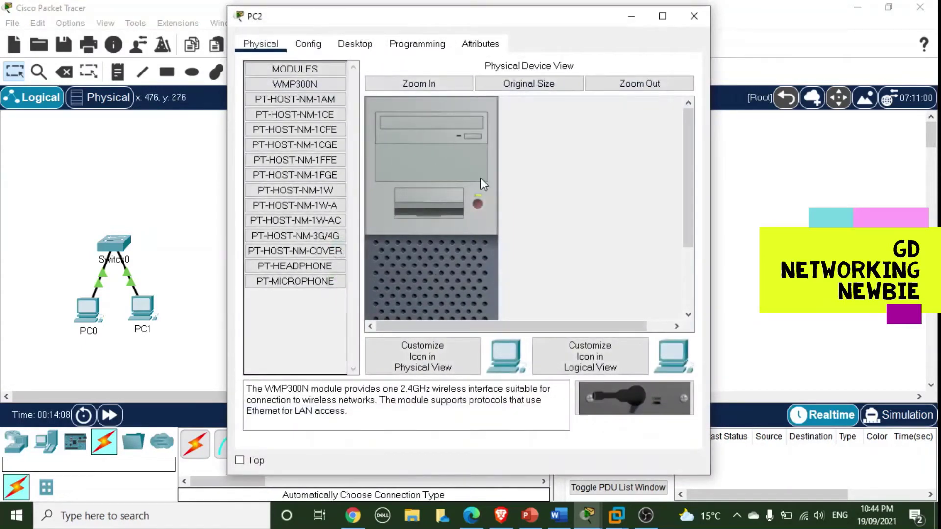
{"action": "left_click", "coordinate": [364, 47]}
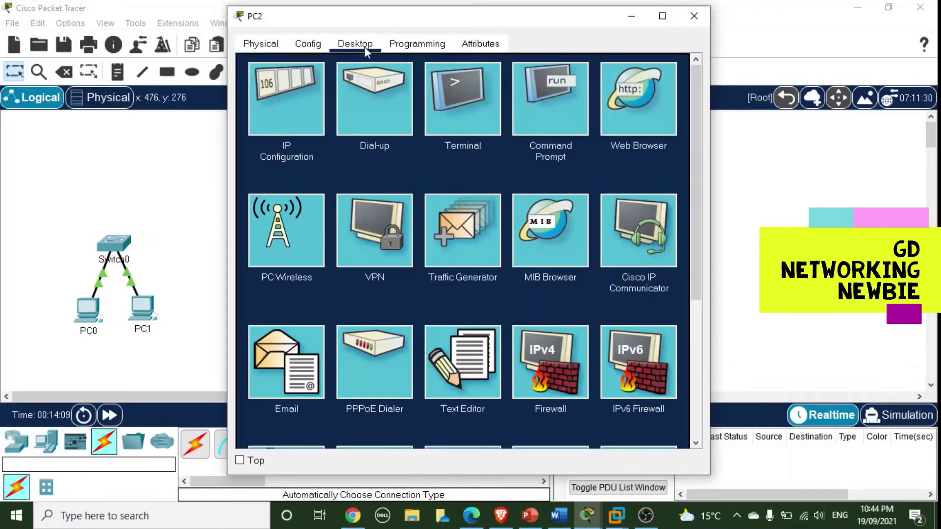
{"action": "left_click", "coordinate": [556, 131]}
{"action": "type", "text": "ping"}
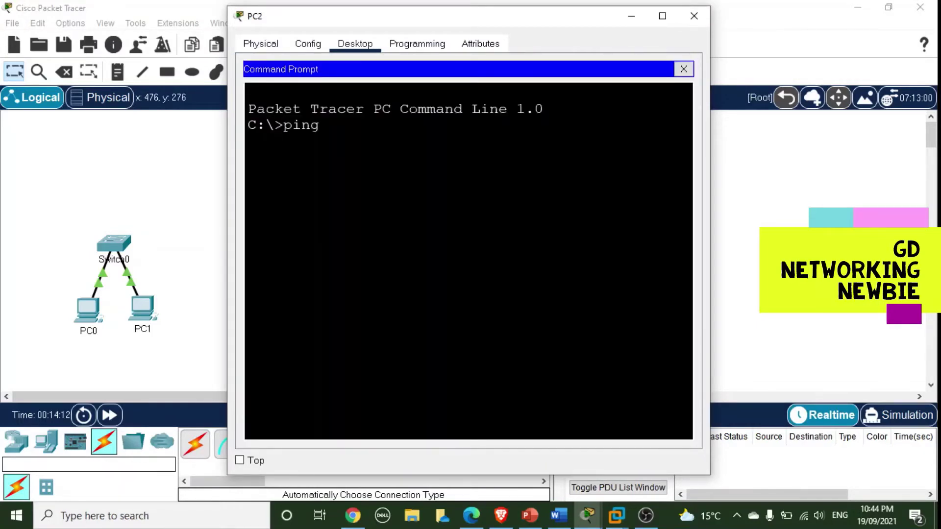
{"action": "right_click", "coordinate": [404, 148]}
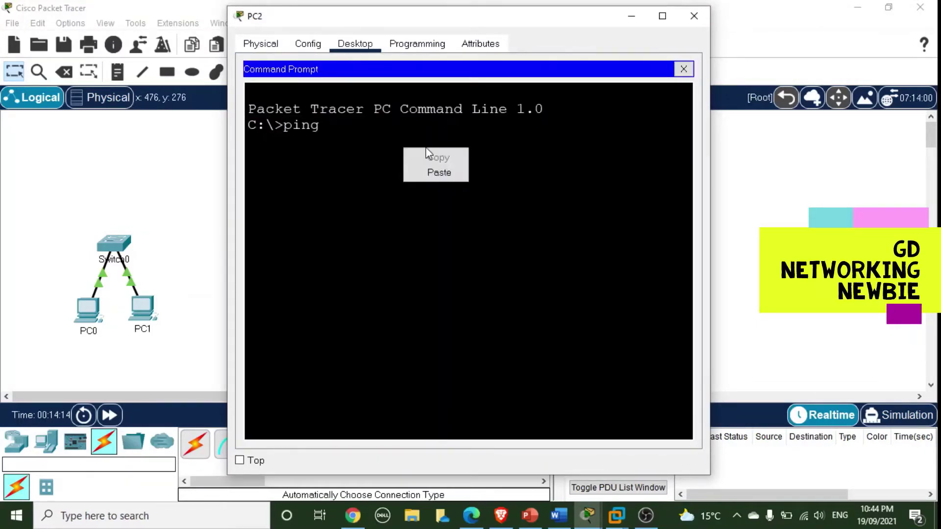
{"action": "left_click", "coordinate": [431, 171]}
{"action": "key", "text": "Return"}
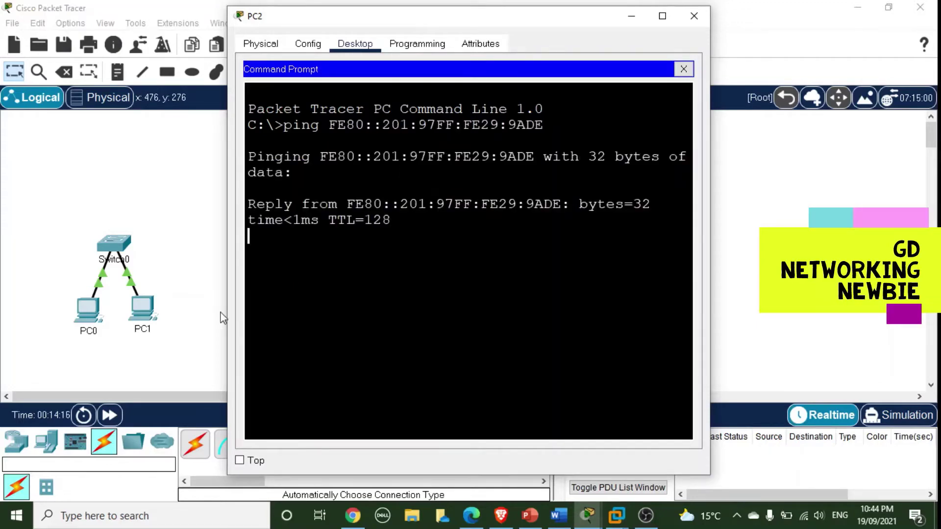
{"action": "left_click", "coordinate": [694, 16]}
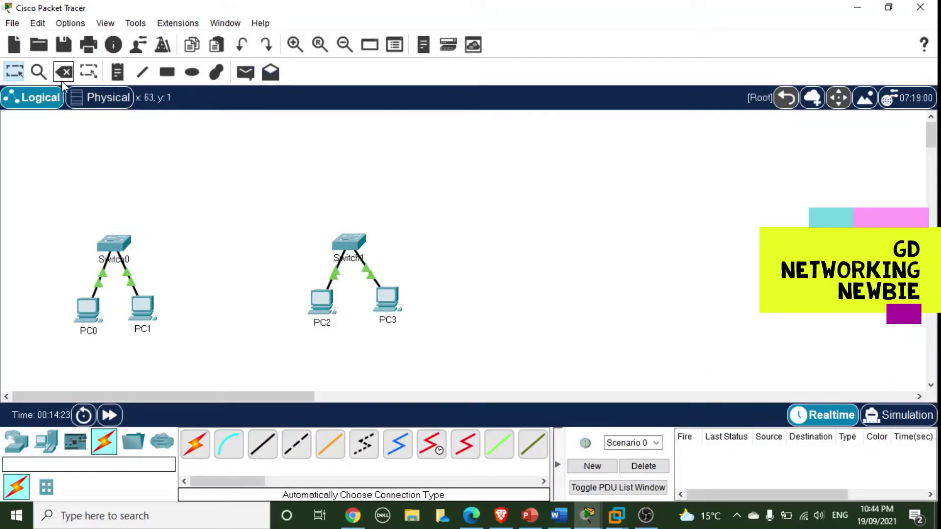
Draw a black-outlined rectangle with light green fill #55ff7f around Switch0, PC0 and PC1
{"action": "left_click", "coordinate": [167, 72]}
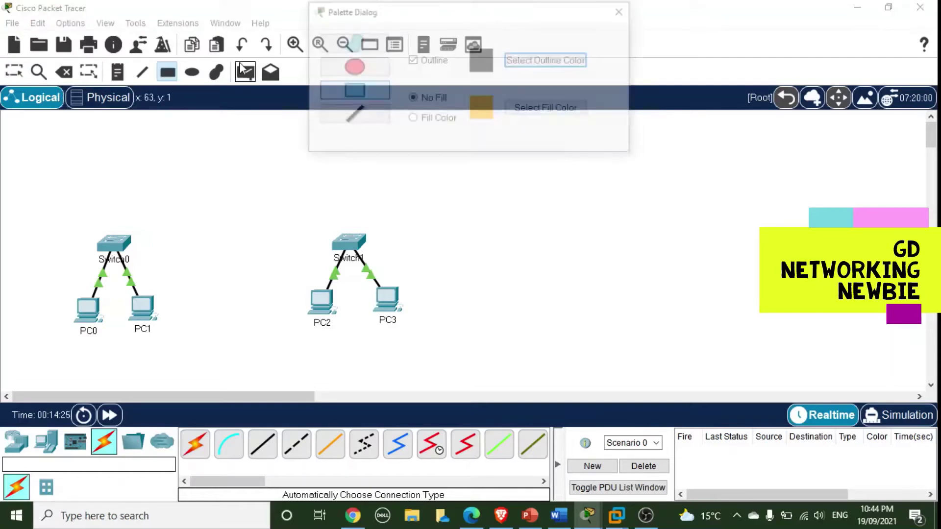
{"action": "left_click", "coordinate": [432, 121]}
{"action": "left_click", "coordinate": [538, 110]}
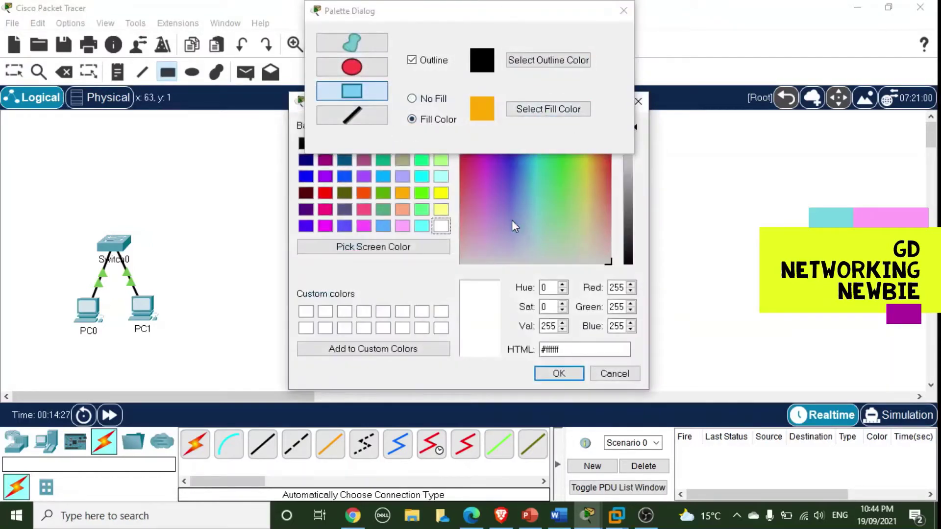
{"action": "left_click", "coordinate": [422, 210]}
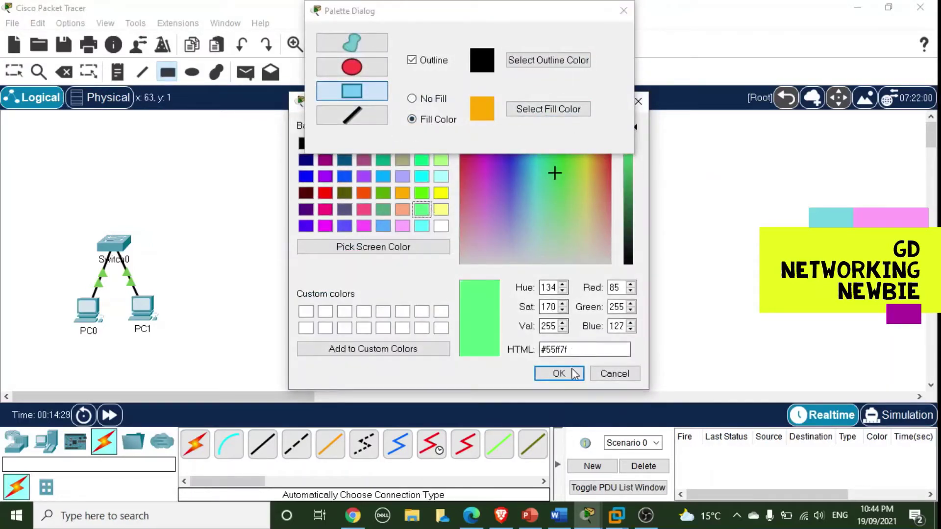
{"action": "left_click", "coordinate": [556, 374]}
{"action": "left_click_drag", "start_coordinate": [60, 222], "coordinate": [170, 338]}
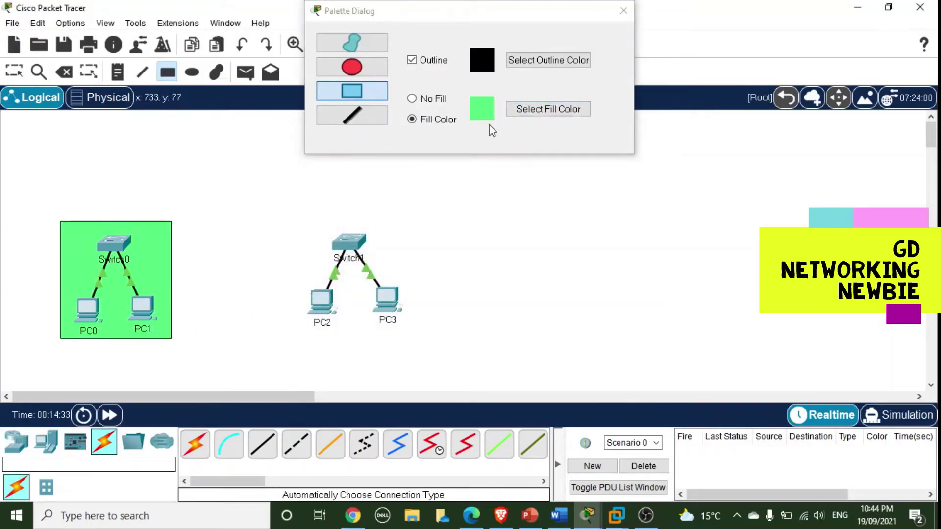
Draw a rectangle with pale yellow fill around Switch1, PC2 and PC3, and leave the drawing tool
{"action": "left_click", "coordinate": [522, 114]}
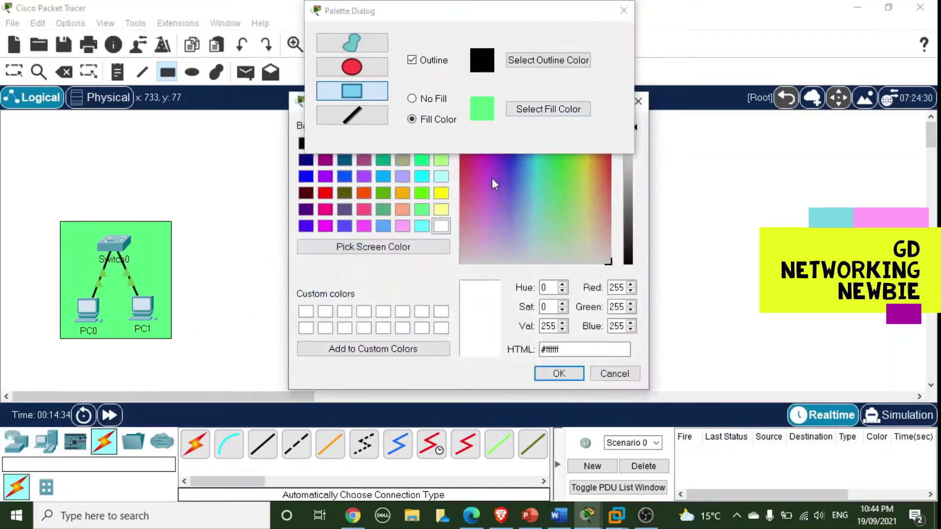
{"action": "left_click", "coordinate": [441, 209]}
{"action": "left_click", "coordinate": [559, 373]}
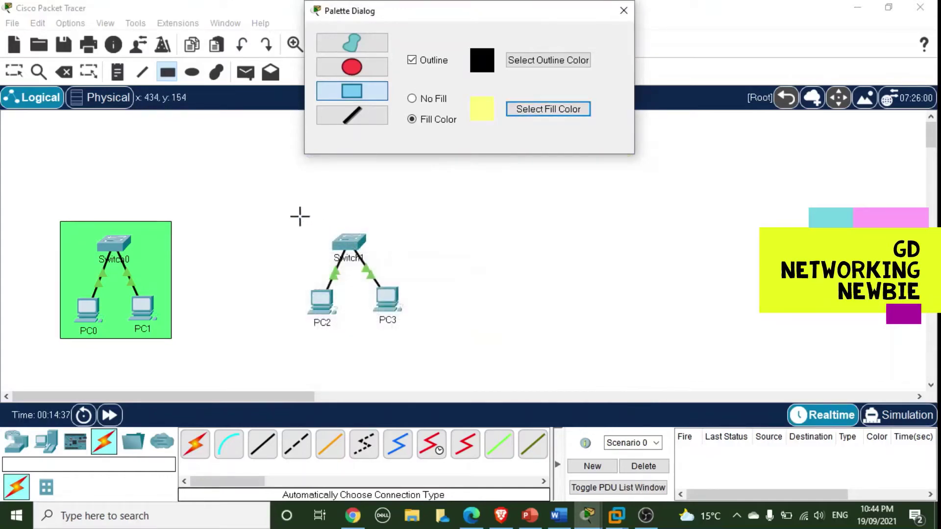
{"action": "left_click_drag", "start_coordinate": [292, 219], "coordinate": [412, 335]}
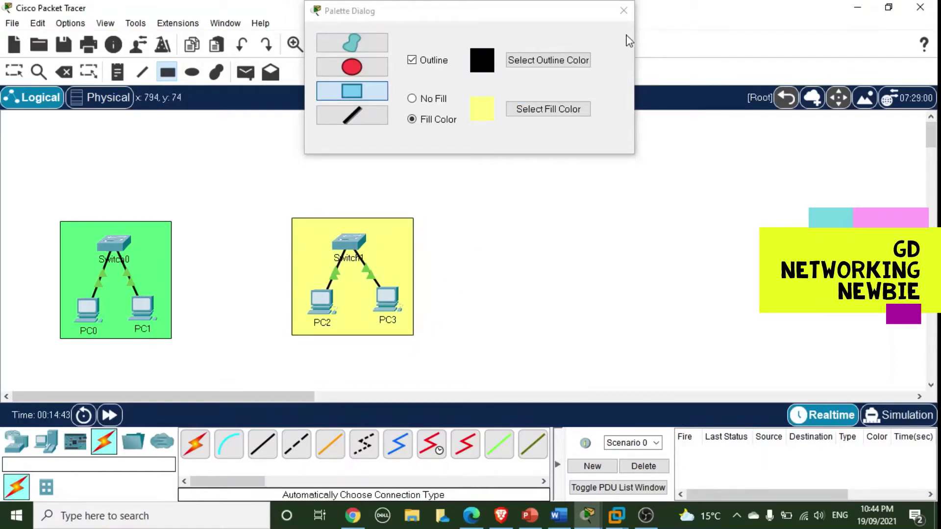
{"action": "left_click", "coordinate": [623, 10]}
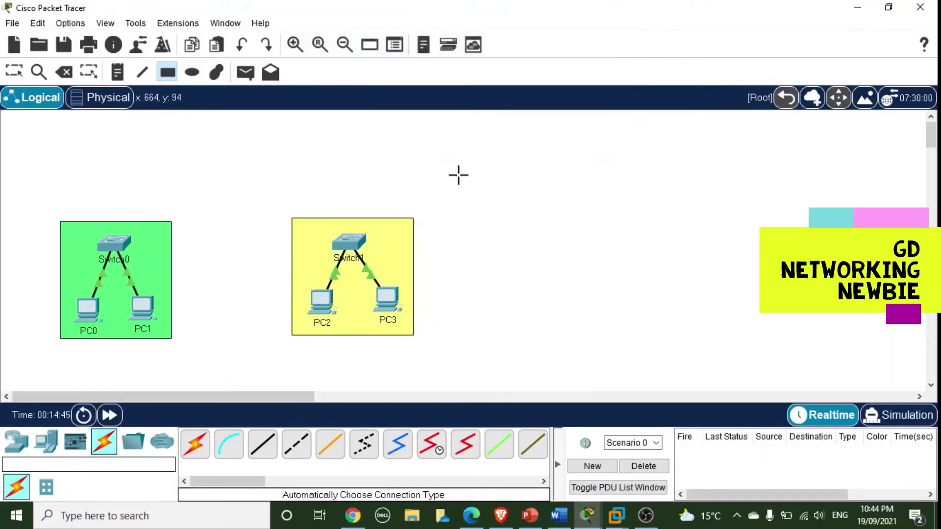
{"action": "key", "text": "Escape"}
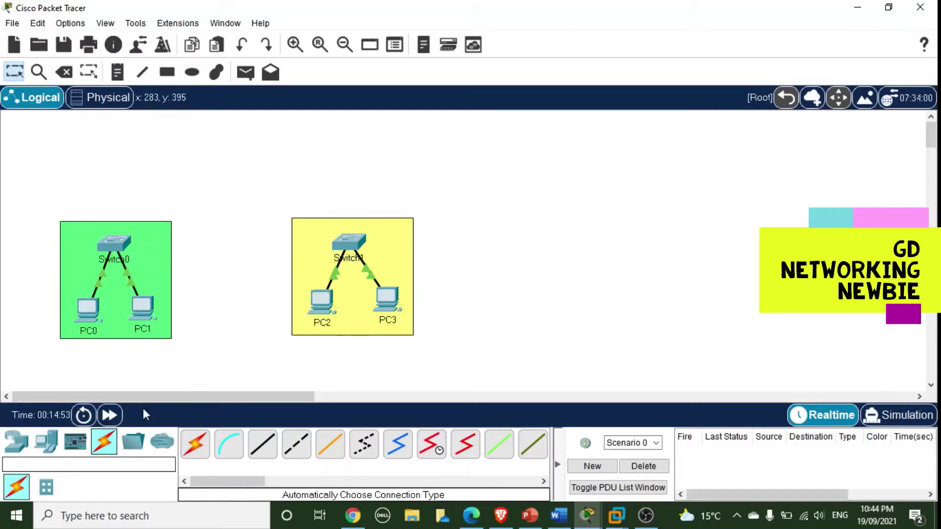
Place two 1941 routers, one above the green network and one above the yellow network
{"action": "left_click", "coordinate": [20, 448]}
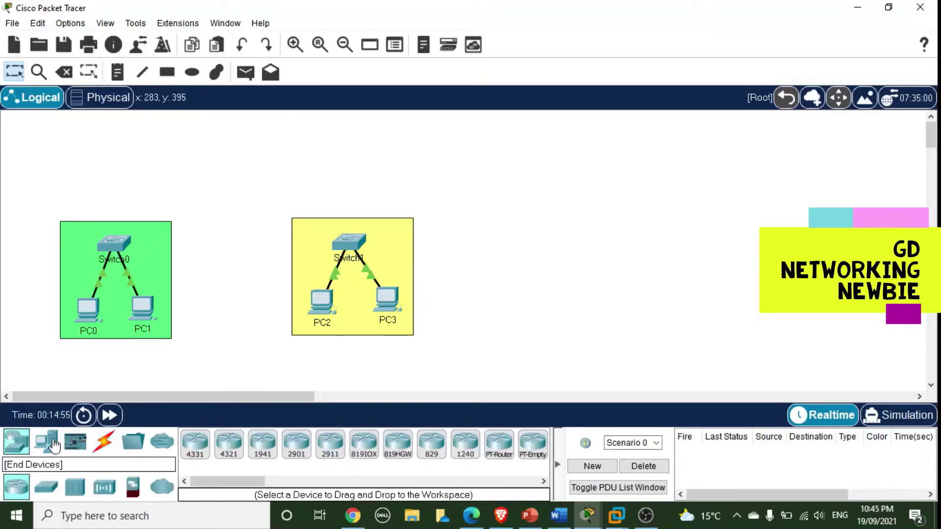
{"action": "left_click_drag", "start_coordinate": [200, 444], "coordinate": [236, 173]}
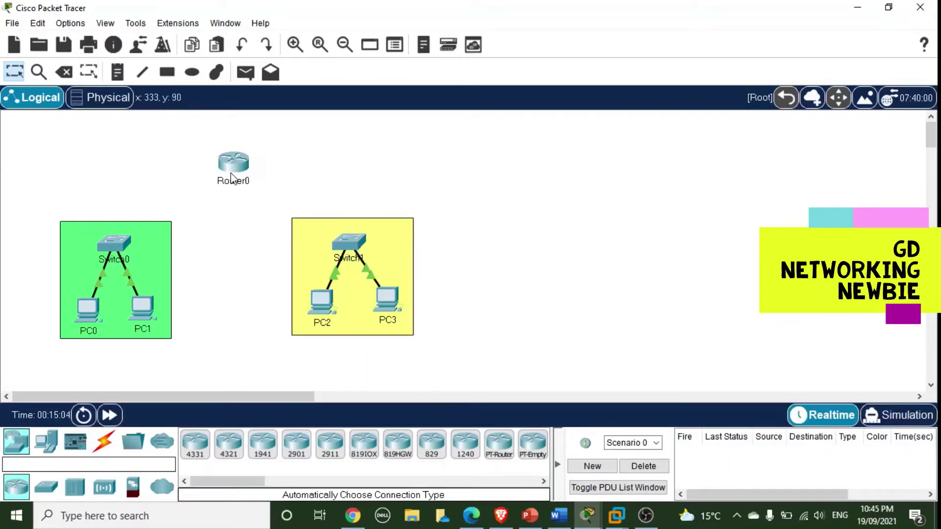
{"action": "mouse_move", "coordinate": [233, 173]}
{"action": "left_click_drag", "start_coordinate": [240, 170], "coordinate": [352, 156]}
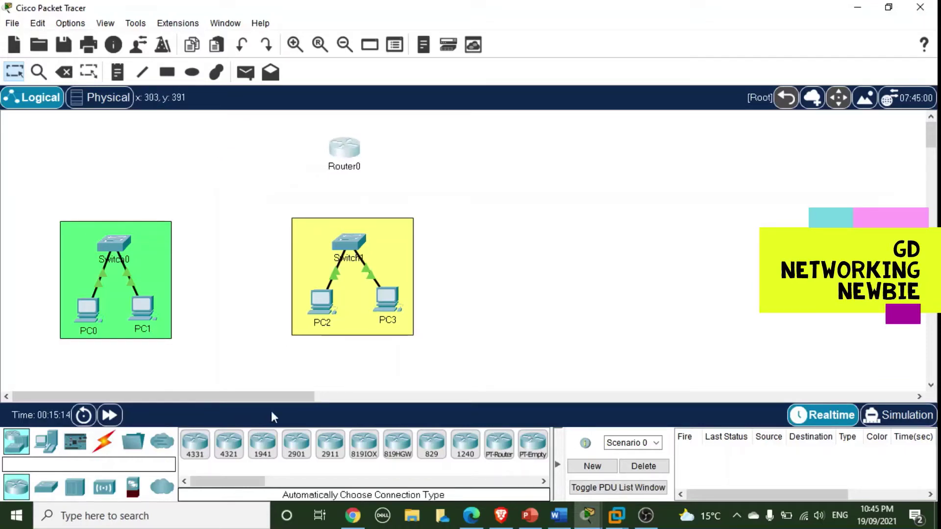
{"action": "left_click_drag", "start_coordinate": [263, 444], "coordinate": [117, 160]}
{"action": "left_click_drag", "start_coordinate": [342, 166], "coordinate": [339, 174]}
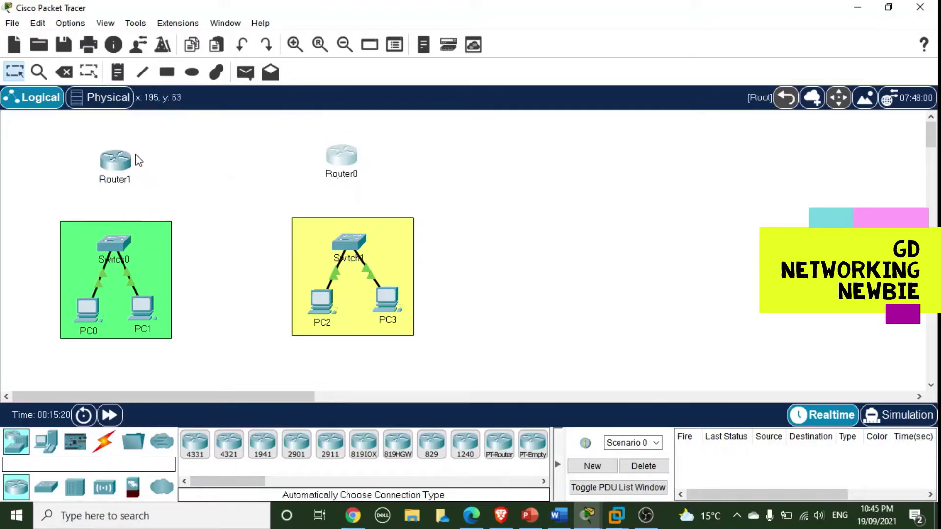
{"action": "left_click", "coordinate": [126, 167]}
{"action": "left_click", "coordinate": [127, 169]}
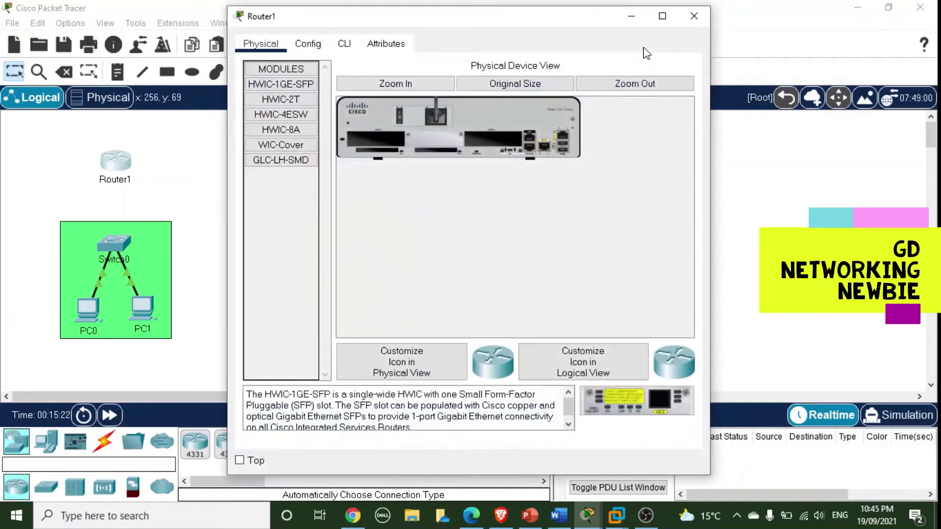
{"action": "left_click", "coordinate": [691, 15]}
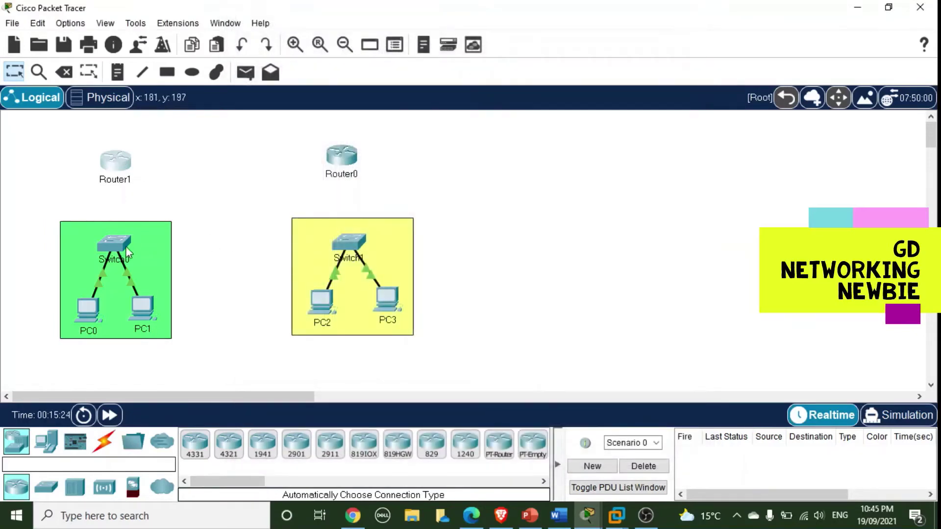
{"action": "left_click", "coordinate": [182, 174]}
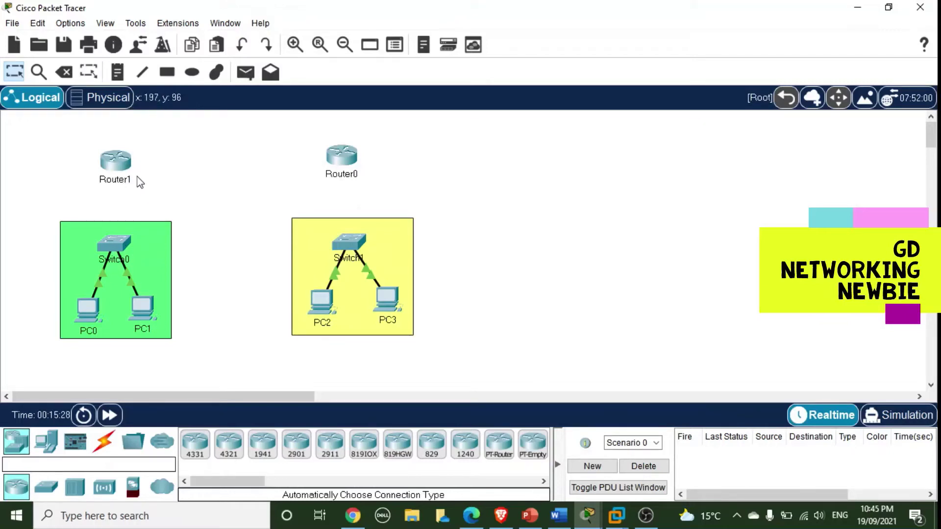
Connect Switch0's GigabitEthernet0/1 to Router1's GigabitEthernet0/1 with a copper straight-through cable
{"action": "left_click", "coordinate": [102, 446]}
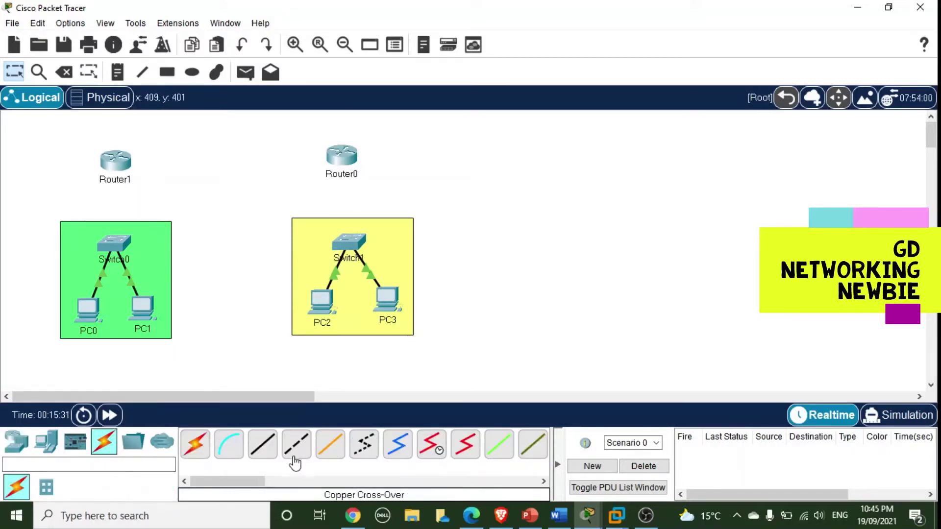
{"action": "left_click", "coordinate": [265, 455]}
{"action": "left_click", "coordinate": [118, 248]}
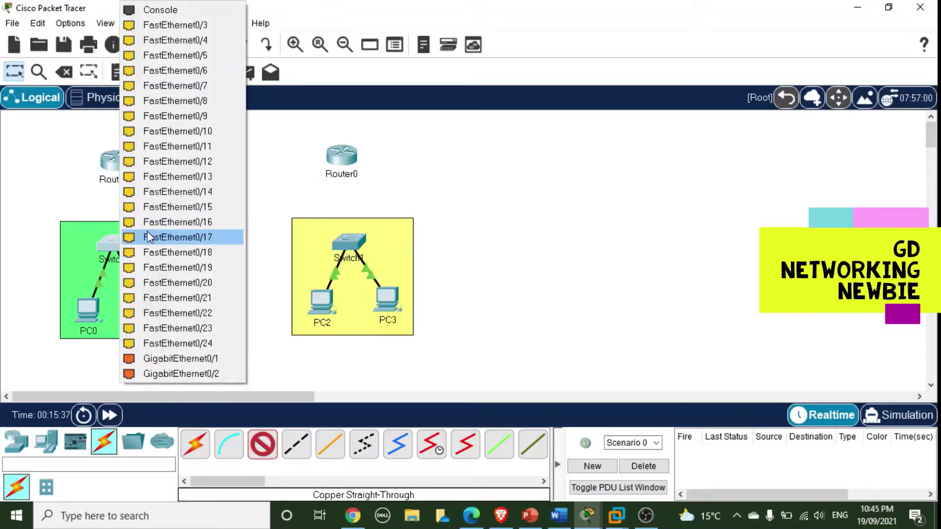
{"action": "left_click", "coordinate": [190, 363]}
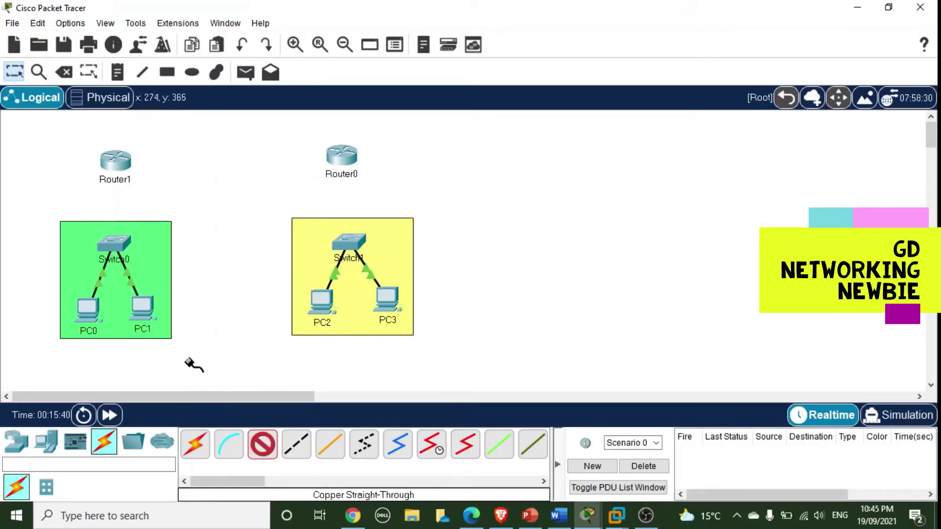
{"action": "left_click", "coordinate": [116, 167]}
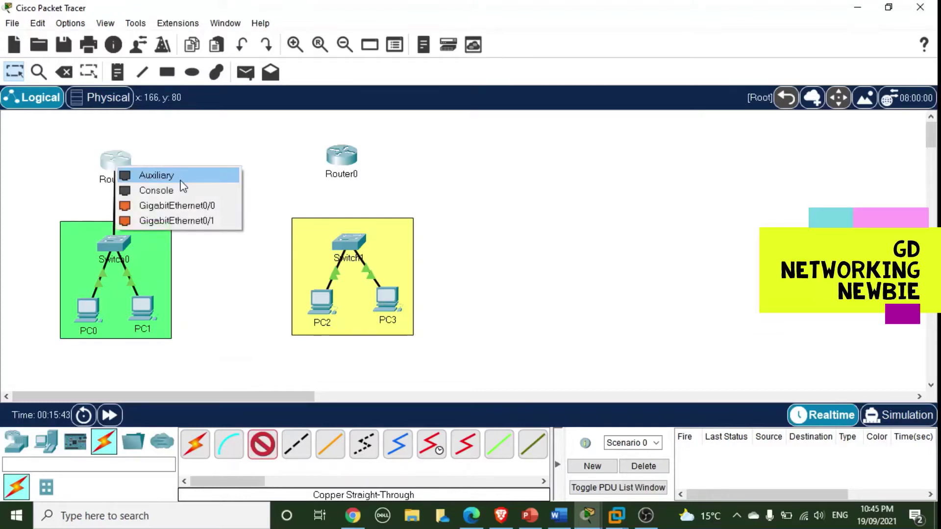
{"action": "left_click", "coordinate": [183, 222]}
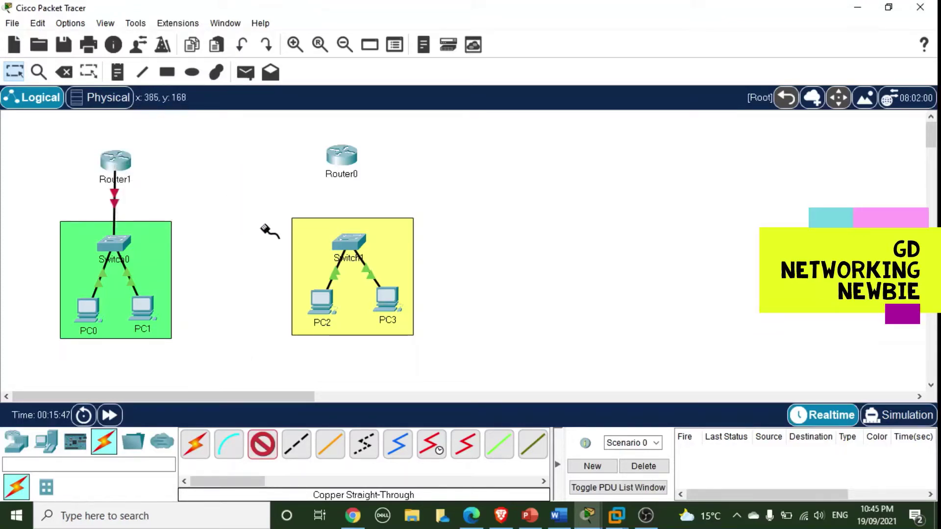
Connect Switch1's GigabitEthernet0/1 to Router0's GigabitEthernet0/1 with the copper straight-through cable, and nudge both routers into line above their switches
{"action": "left_click", "coordinate": [358, 251]}
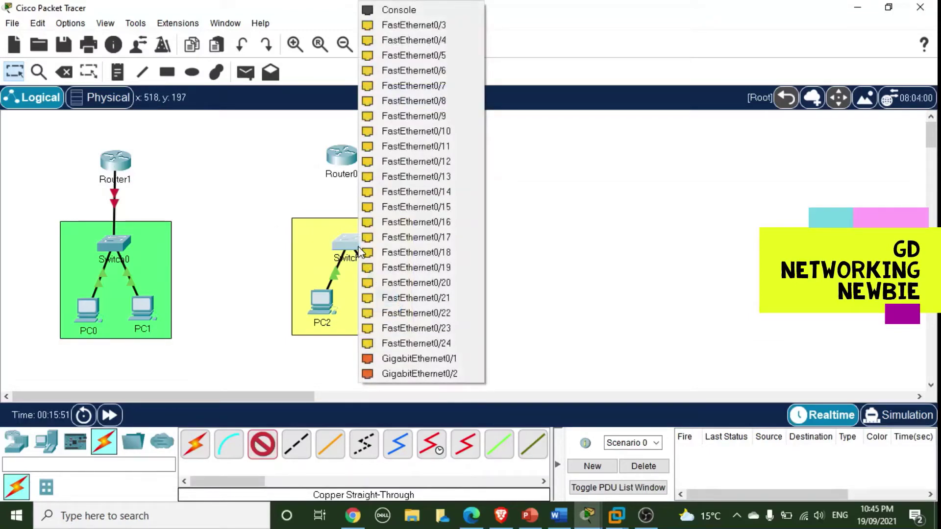
{"action": "left_click", "coordinate": [437, 358]}
{"action": "left_click", "coordinate": [343, 163]}
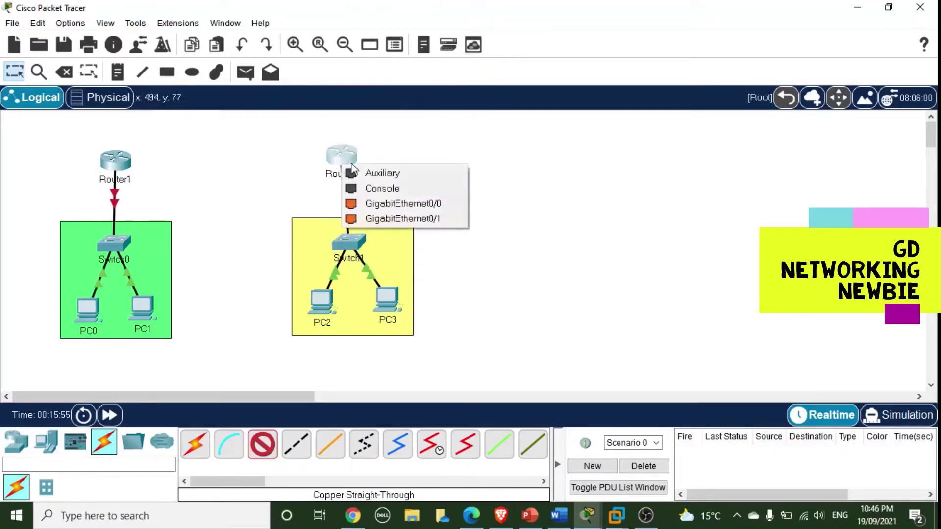
{"action": "left_click", "coordinate": [414, 220]}
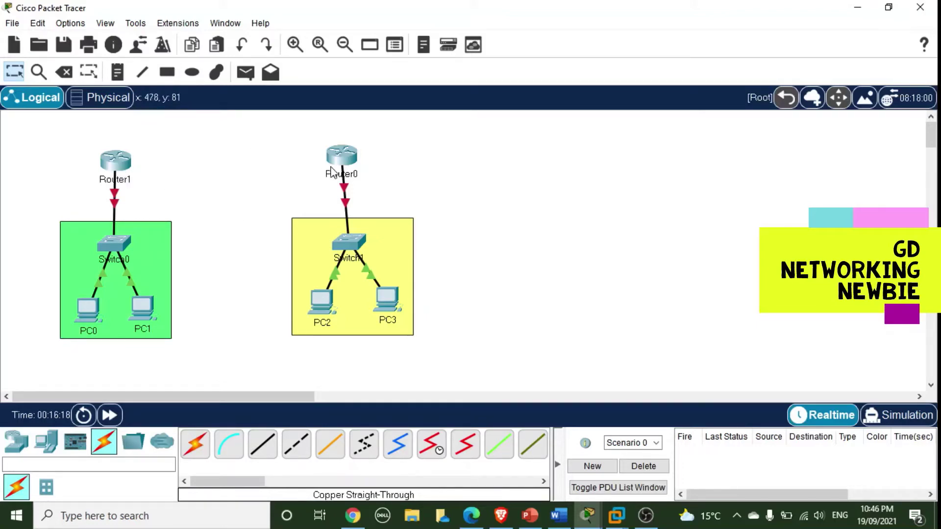
{"action": "left_click_drag", "start_coordinate": [347, 165], "coordinate": [352, 164]}
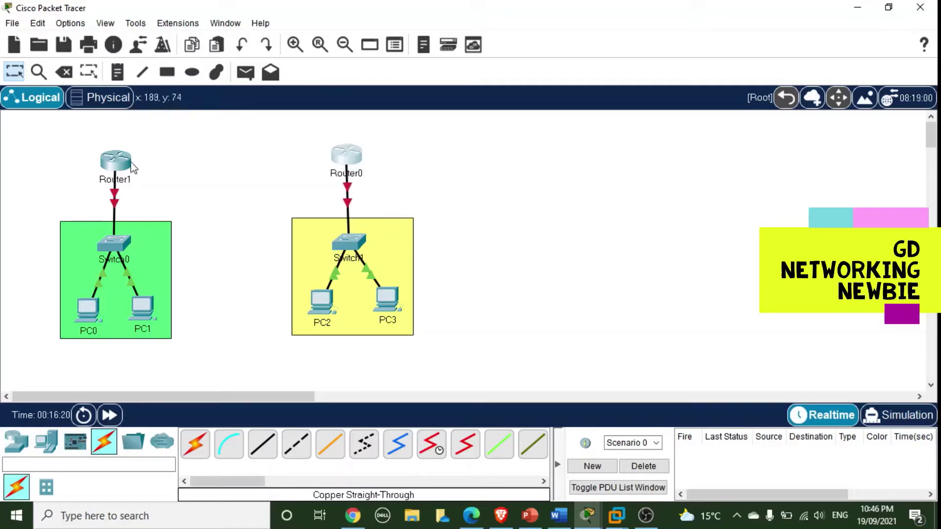
{"action": "left_click_drag", "start_coordinate": [128, 167], "coordinate": [124, 165]}
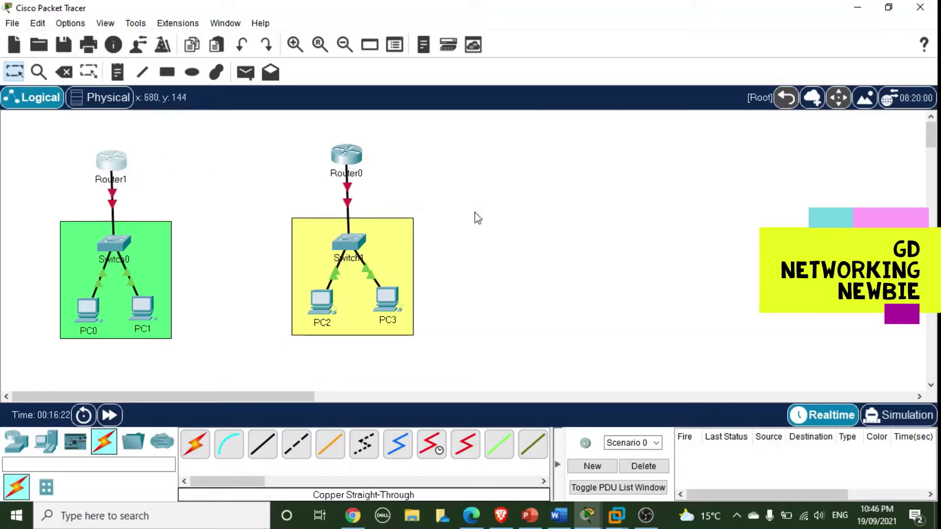
Link Router1's GigabitEthernet0/0 to Router0's GigabitEthernet0/0 with a copper cross-over cable
{"action": "left_click", "coordinate": [297, 449]}
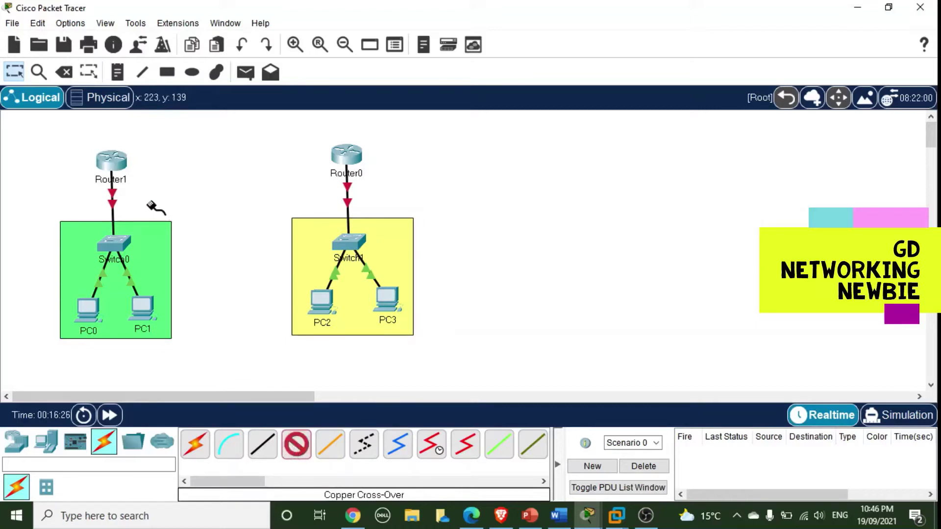
{"action": "left_click", "coordinate": [117, 168]}
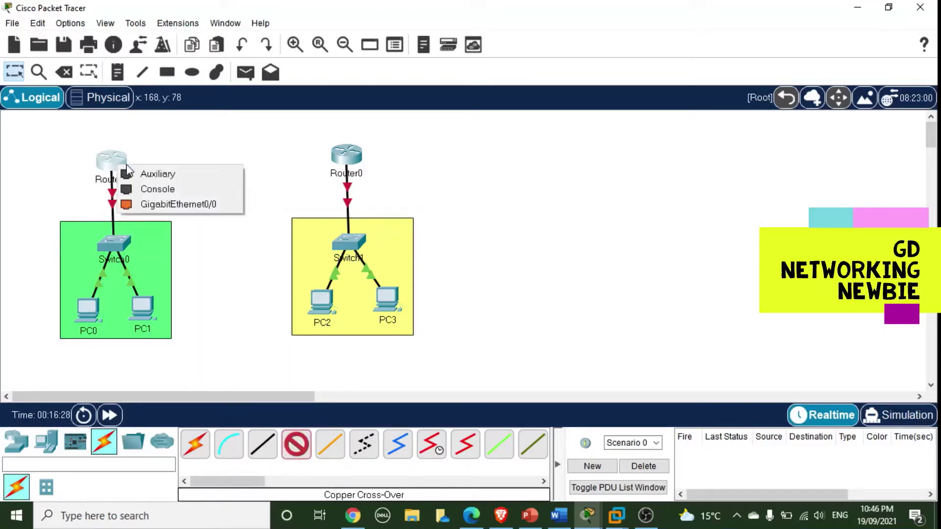
{"action": "left_click", "coordinate": [178, 206]}
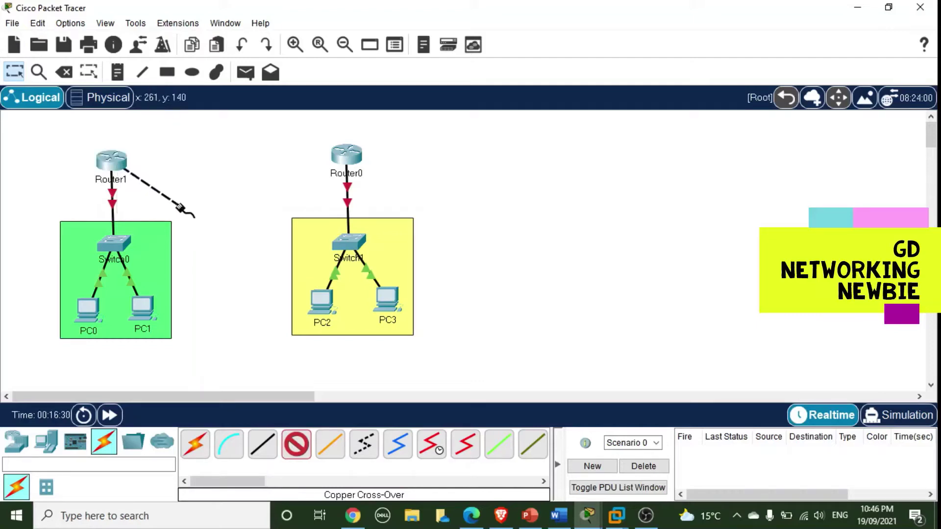
{"action": "left_click", "coordinate": [336, 156]}
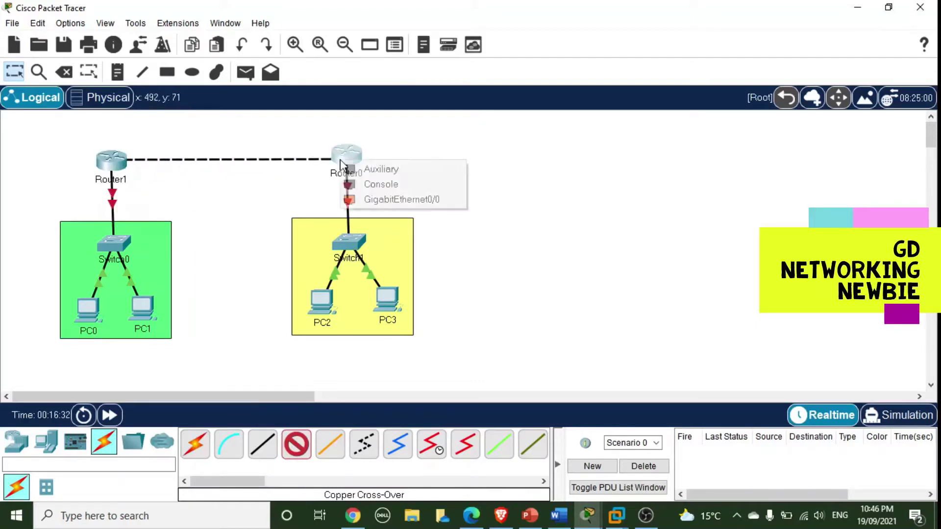
{"action": "left_click", "coordinate": [426, 205]}
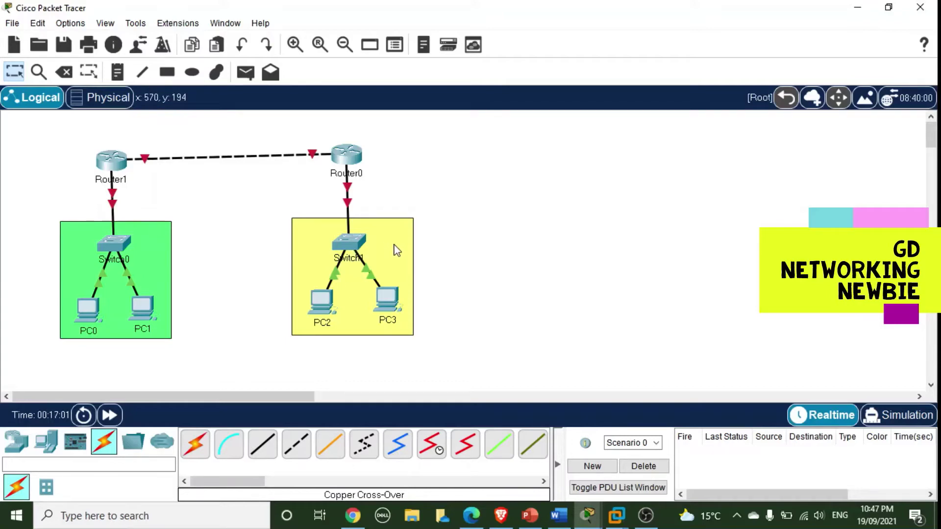
Copy PC2's IPv6 link-local address from its IP configuration and close PC2's window
{"action": "left_click", "coordinate": [329, 317]}
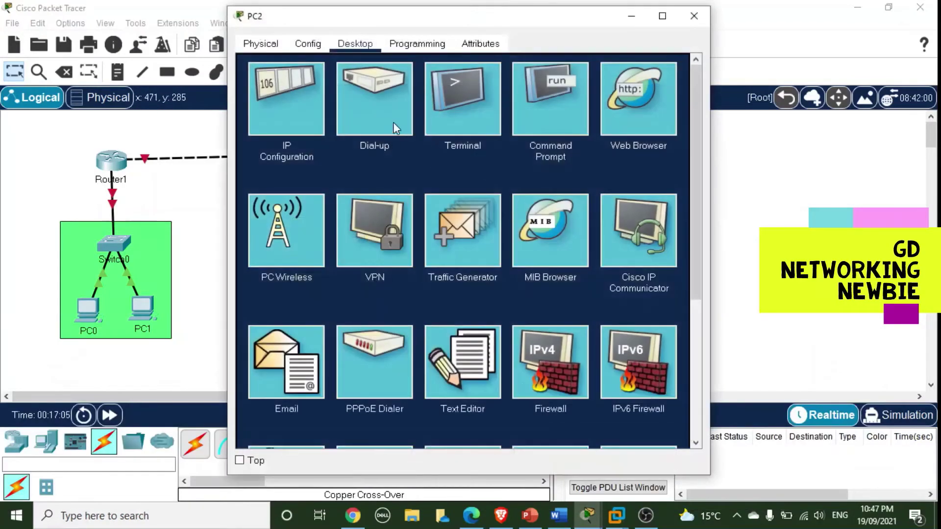
{"action": "left_click", "coordinate": [294, 113]}
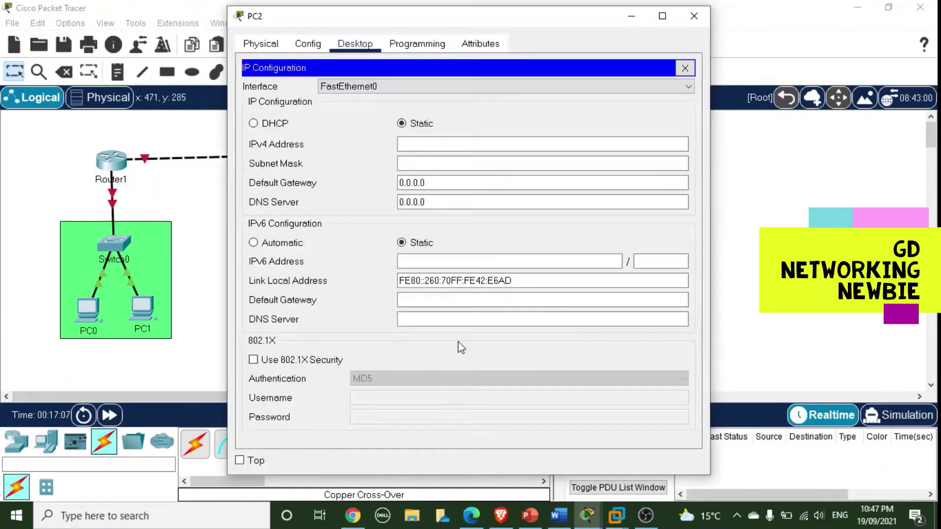
{"action": "triple_click", "coordinate": [536, 278]}
{"action": "key", "text": "ctrl+c"}
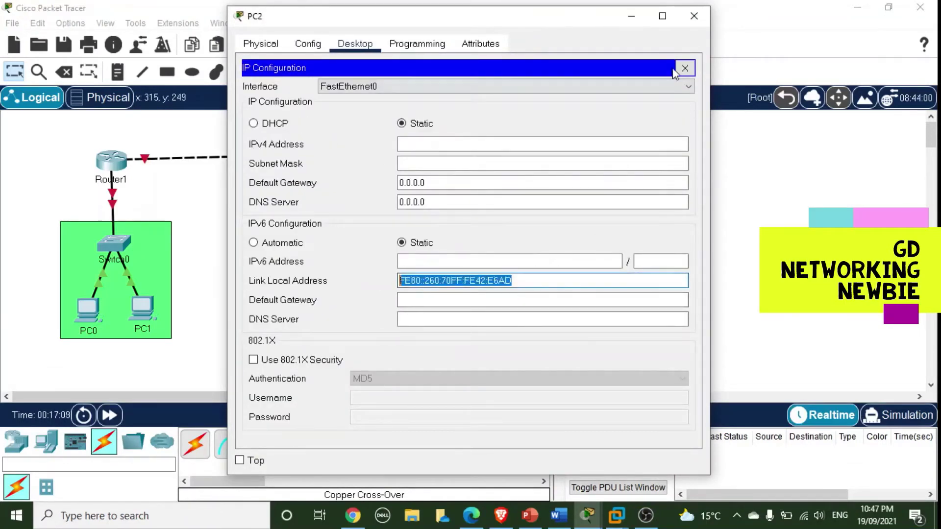
{"action": "left_click", "coordinate": [694, 16]}
From PC0's command prompt, ping PC2's copied link-local address FE80::260:70FF:FE42:E6AD
{"action": "left_click", "coordinate": [84, 309]}
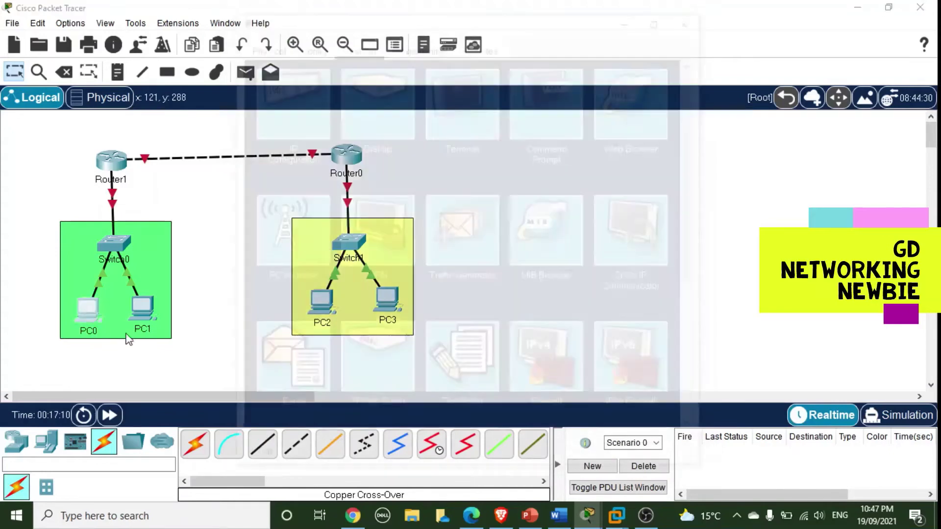
{"action": "left_click", "coordinate": [550, 98]}
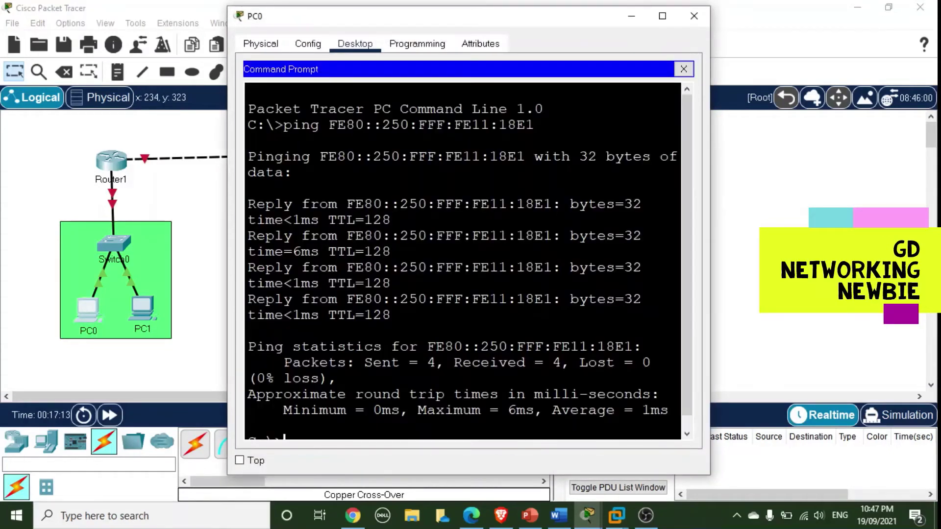
{"action": "key", "text": "Return"}
{"action": "key", "text": "Return"}
{"action": "key", "text": "Return"}
{"action": "key", "text": "Return"}
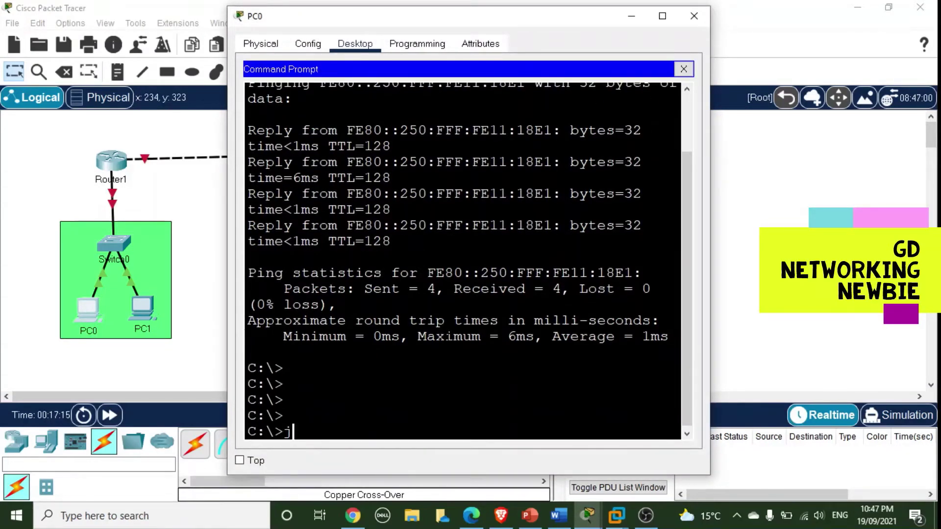
{"action": "type", "text": "ping"}
{"action": "right_click", "coordinate": [374, 425]}
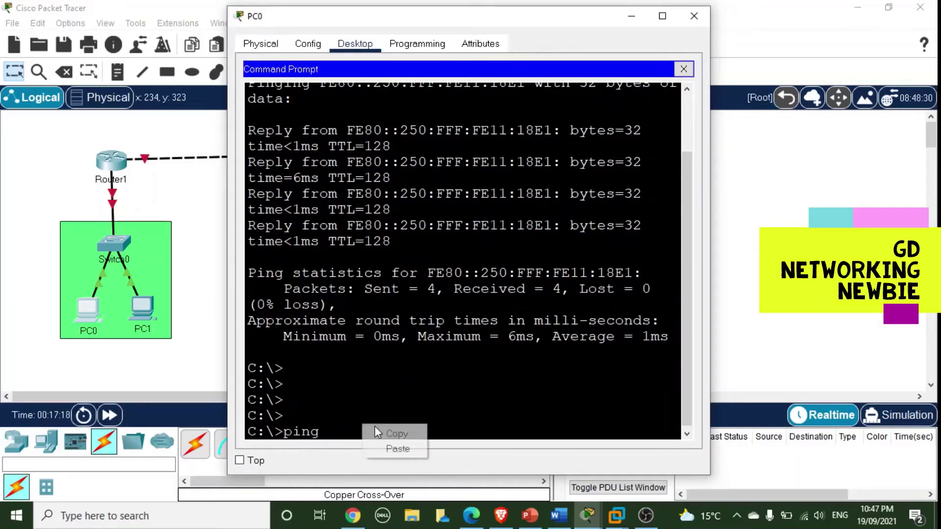
{"action": "left_click", "coordinate": [395, 447]}
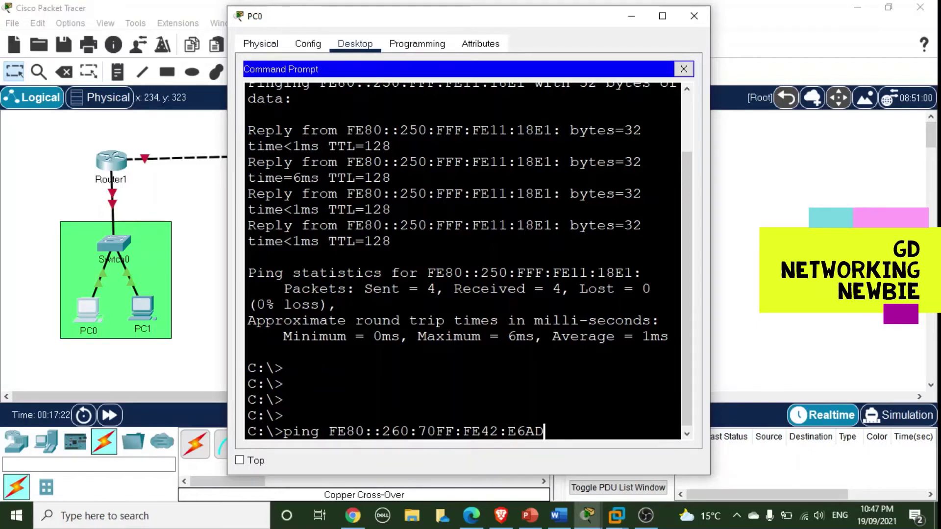
{"action": "key", "text": "Return"}
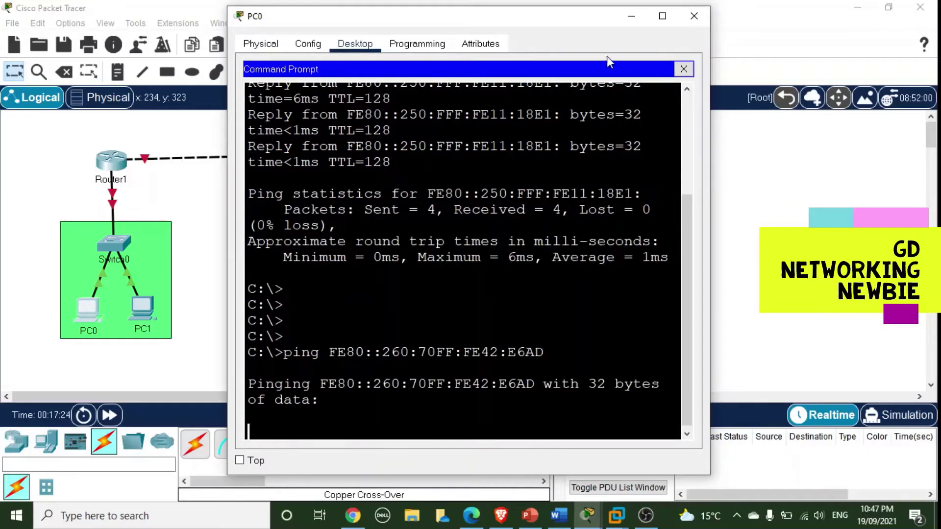
Reposition PC0's window to examine the ping replies and packet-loss statistics, and close it
{"action": "left_click_drag", "start_coordinate": [558, 25], "coordinate": [354, 2]}
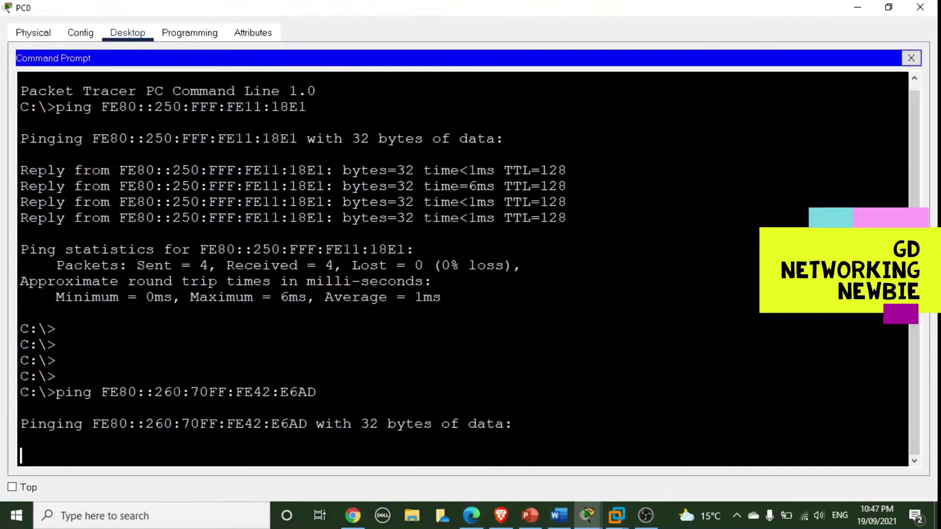
{"action": "left_click", "coordinate": [888, 8]}
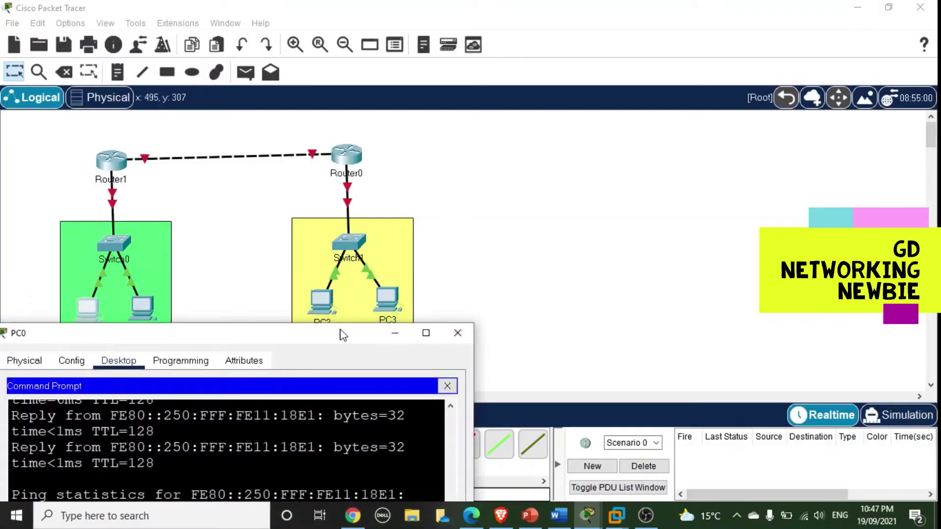
{"action": "left_click_drag", "start_coordinate": [342, 335], "coordinate": [357, 64]}
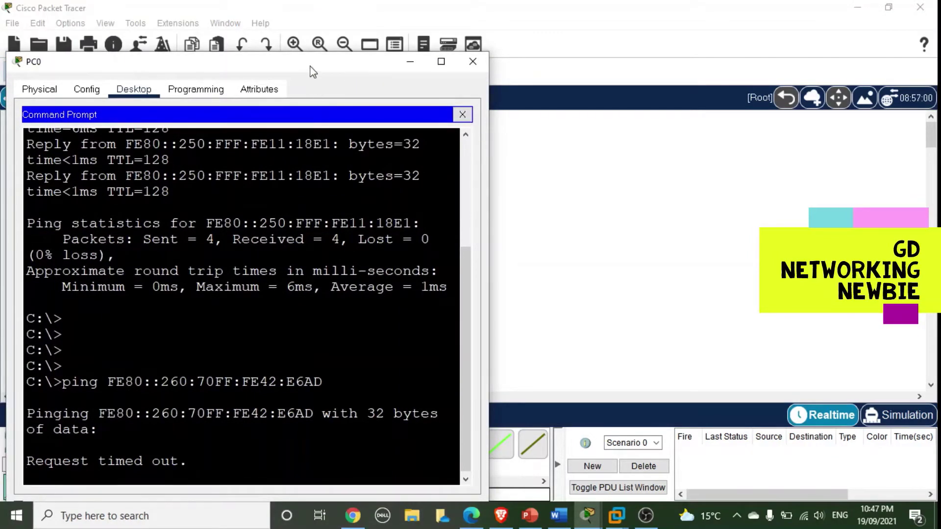
{"action": "left_click_drag", "start_coordinate": [310, 63], "coordinate": [309, 28]}
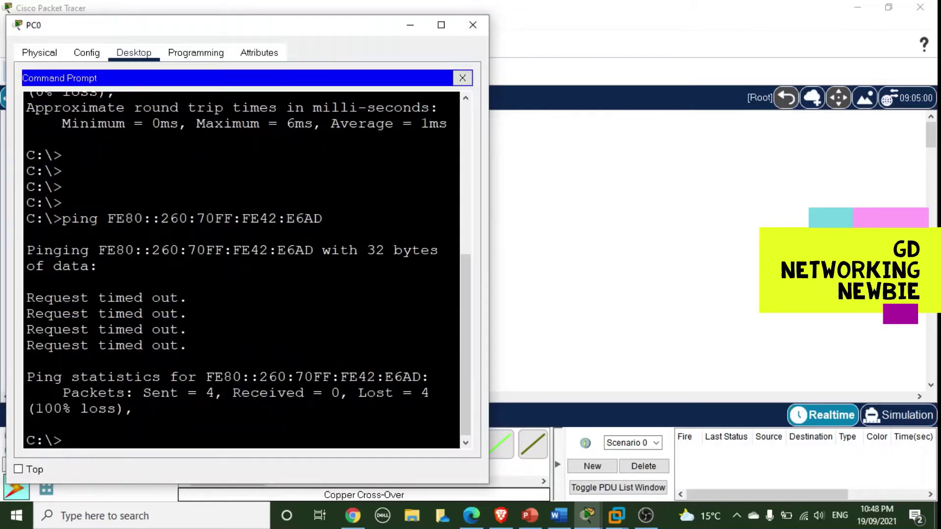
{"action": "left_click_drag", "start_coordinate": [358, 393], "coordinate": [431, 393]}
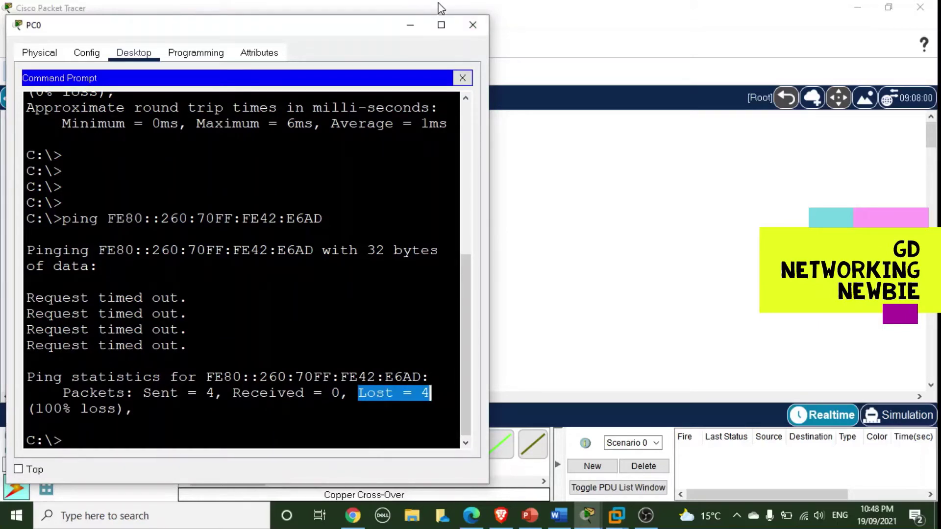
{"action": "left_click", "coordinate": [463, 77]}
{"action": "left_click", "coordinate": [418, 33]}
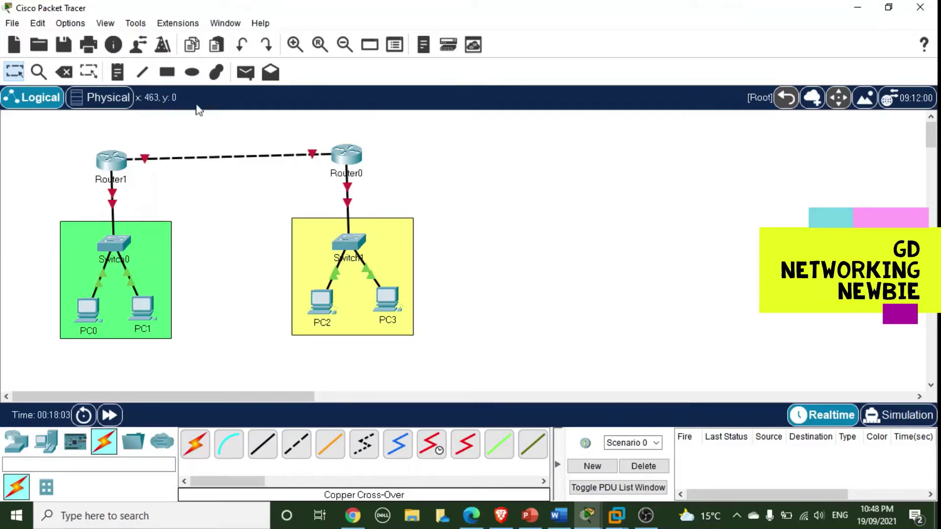
Place a text note reading "Network-1" below the green area
{"action": "left_click", "coordinate": [117, 72]}
{"action": "left_click", "coordinate": [90, 351]}
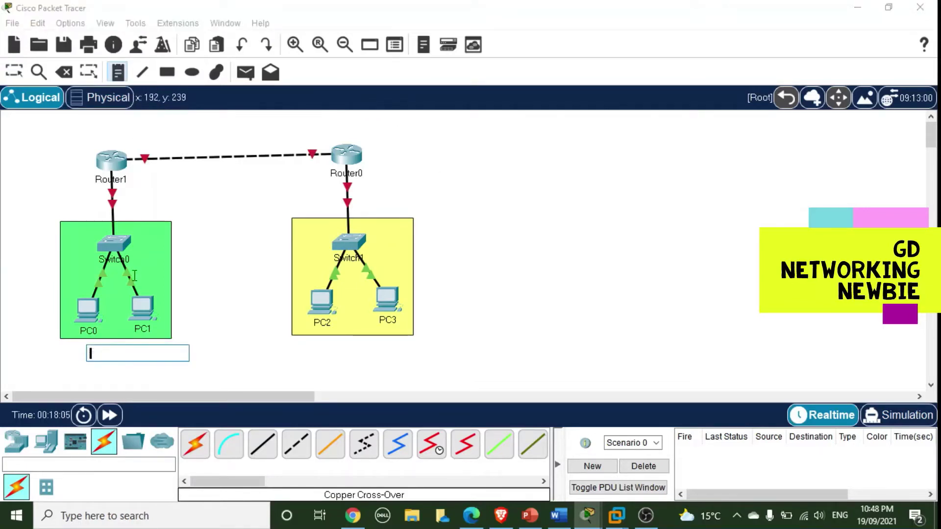
{"action": "type", "text": "Network"}
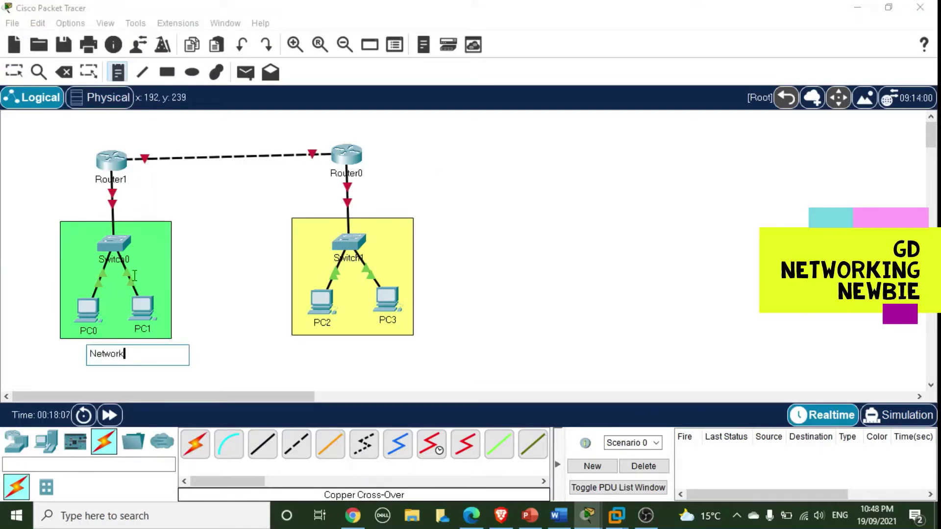
{"action": "type", "text": "-2"}
{"action": "key", "text": "BackSpace"}
{"action": "type", "text": "1"}
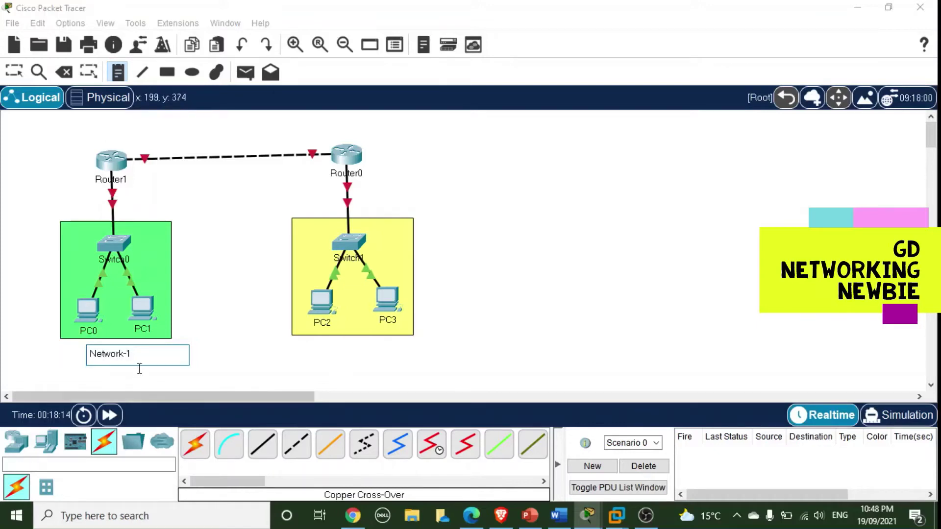
Reuse the Network-1 note text for a note reading "Network-2" below the yellow area, and leave the note tool
{"action": "left_click_drag", "start_coordinate": [140, 357], "coordinate": [86, 354]}
{"action": "key", "text": "ctrl+c"}
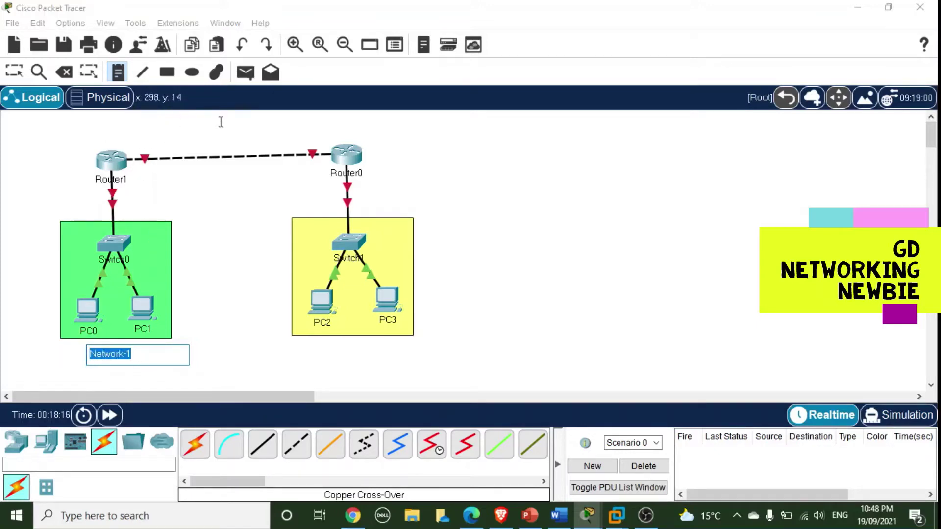
{"action": "left_click", "coordinate": [435, 150]}
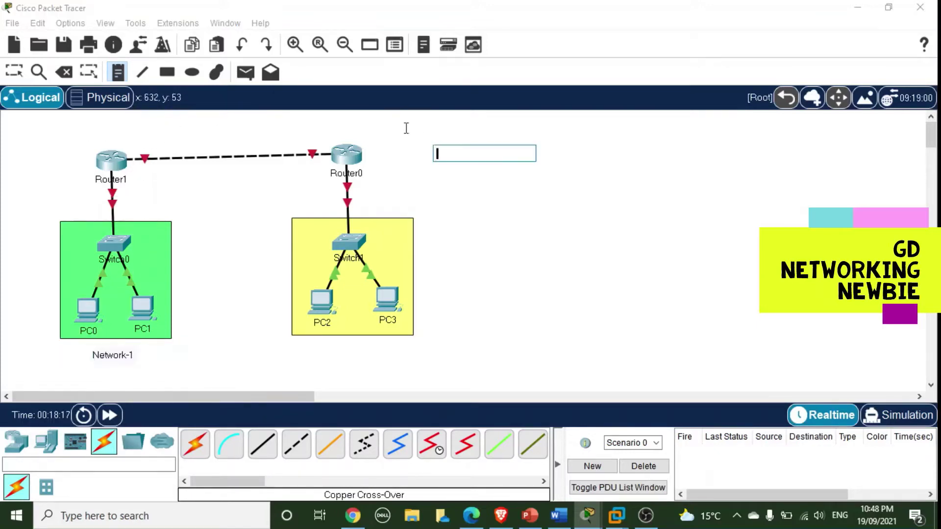
{"action": "left_click", "coordinate": [332, 345]}
{"action": "key", "text": "ctrl+v"}
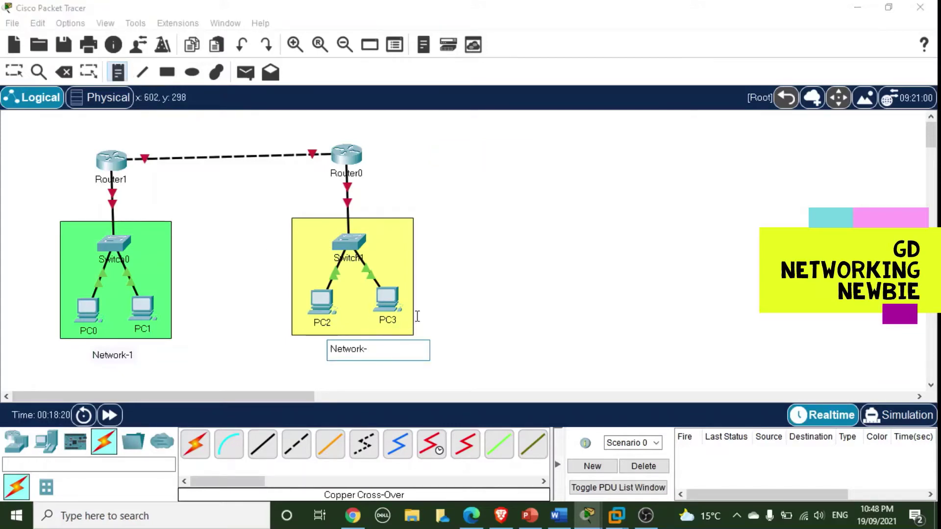
{"action": "type", "text": "2"}
{"action": "key", "text": "Escape"}
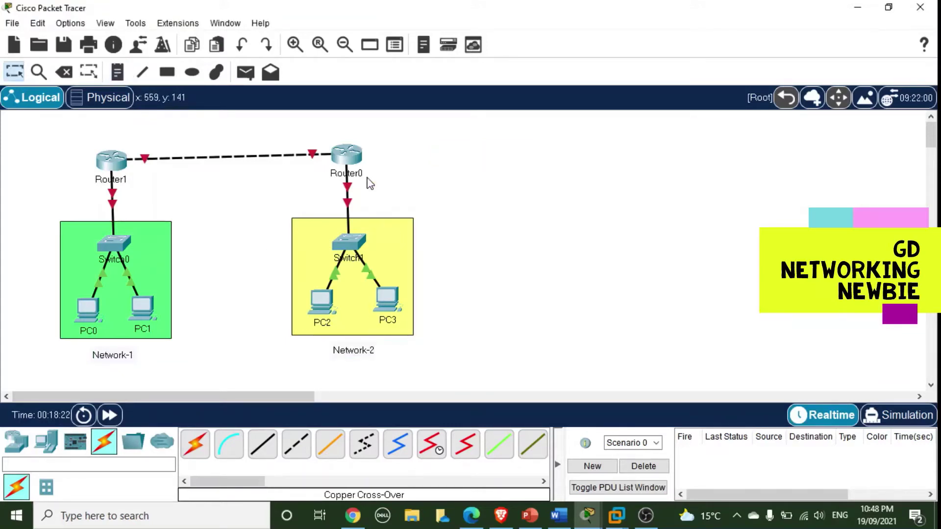
Raise Router1 level with Router0 and move the Network-1 note up to line up with the Network-2 note
{"action": "left_click_drag", "start_coordinate": [118, 160], "coordinate": [118, 153]}
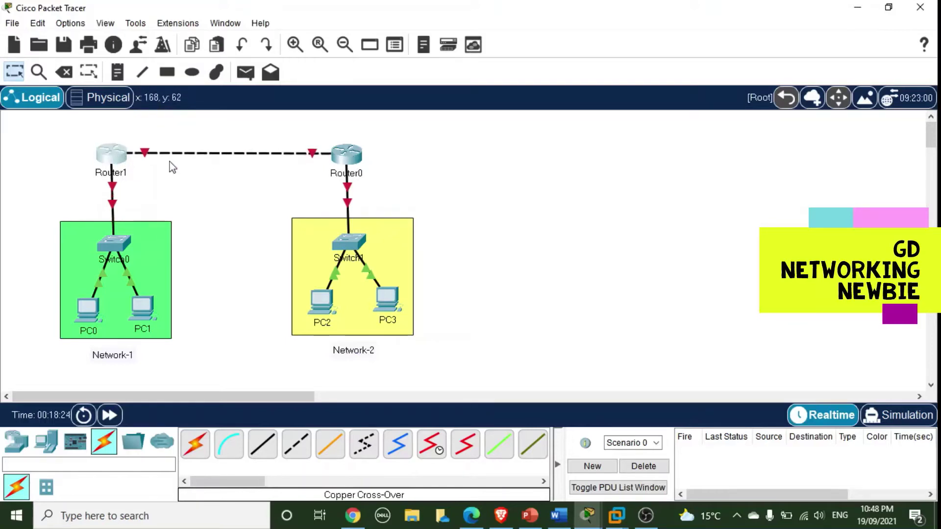
{"action": "left_click", "coordinate": [247, 321]}
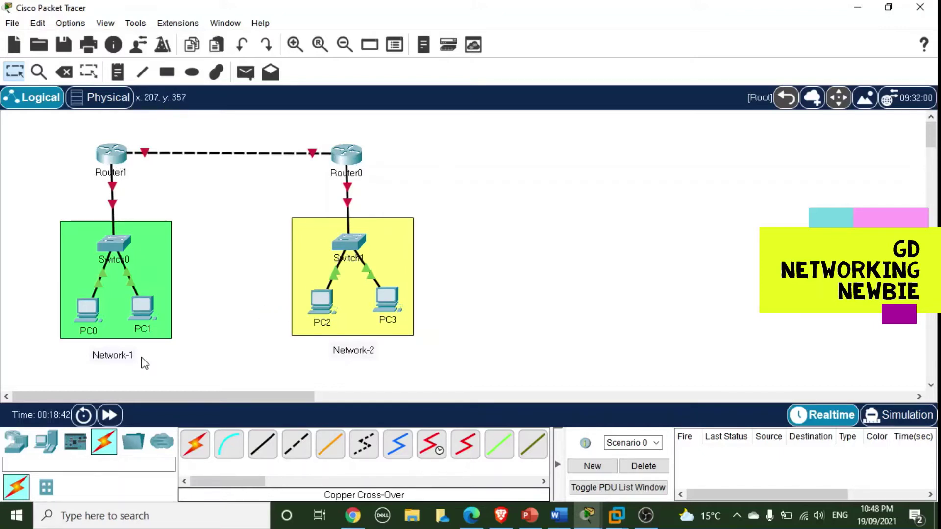
{"action": "left_click_drag", "start_coordinate": [127, 362], "coordinate": [128, 354]}
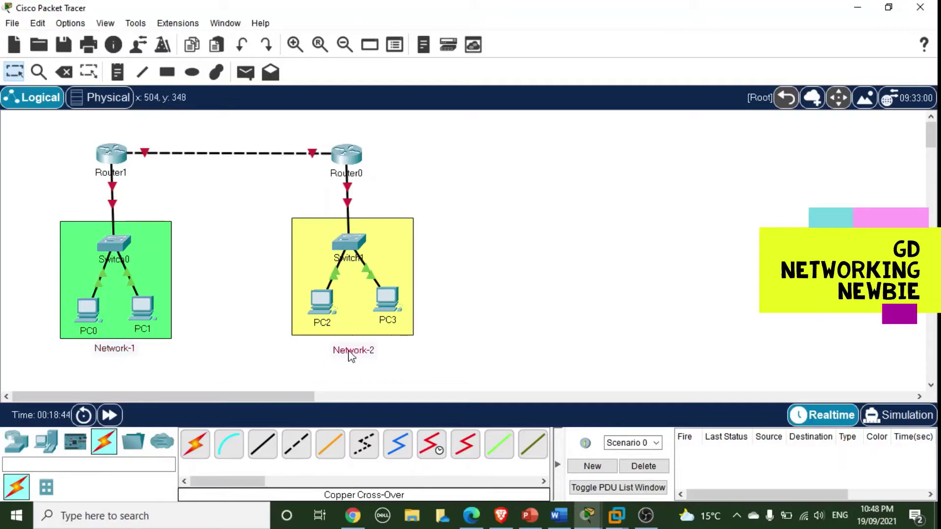
Level the Network-2 note with Network-1 and place a note reading "2001:db8:acad:1::/64" just below the Network-1 note
{"action": "mouse_move", "coordinate": [351, 357]}
{"action": "left_mouse_down"}
{"action": "mouse_move", "coordinate": [349, 348]}
{"action": "mouse_move", "coordinate": [359, 355]}
{"action": "left_mouse_up"}
{"action": "left_click", "coordinate": [118, 72]}
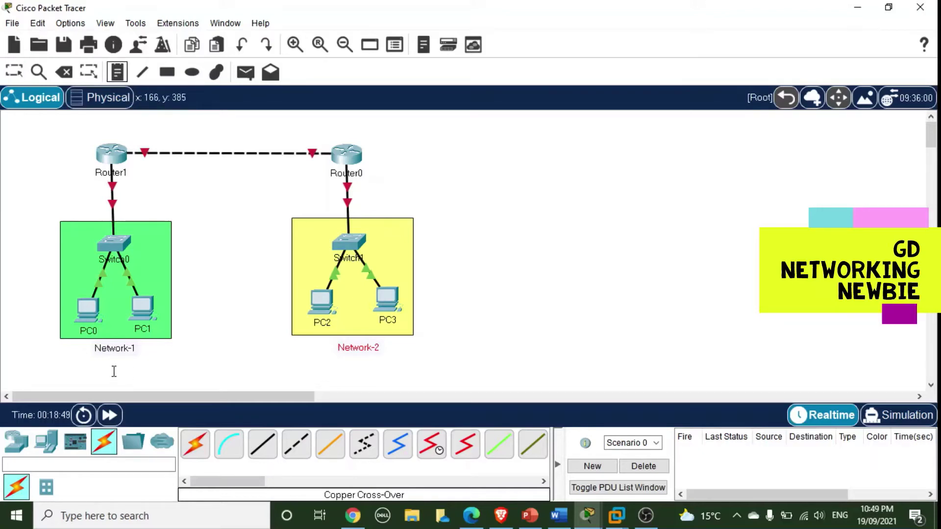
{"action": "left_click", "coordinate": [73, 367]}
{"action": "type", "text": "200"}
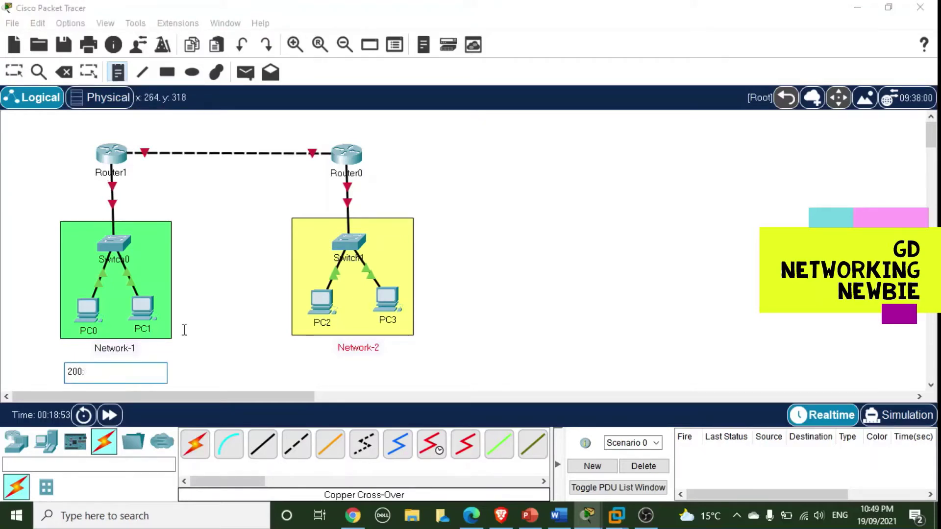
{"action": "type", "text": "1:db8:acad:1"}
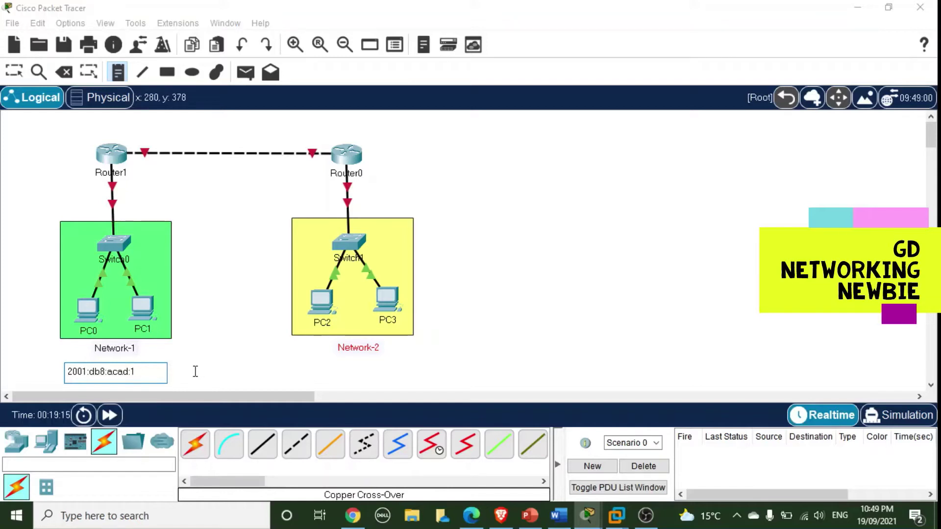
{"action": "type", "text": ":"}
{"action": "left_click", "coordinate": [211, 349]}
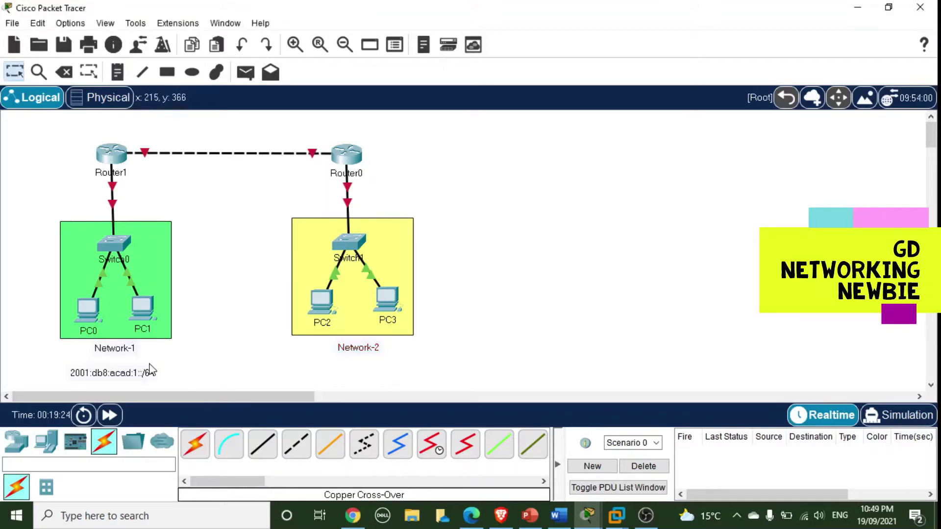
{"action": "left_click_drag", "start_coordinate": [149, 365], "coordinate": [149, 357]}
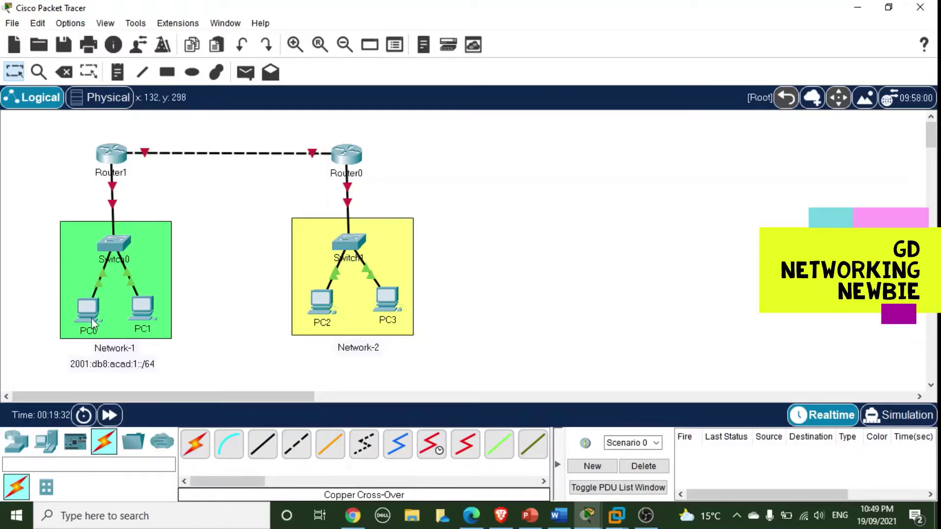
Change the address note below Network-1 to read "2001:db8:acad:1::1" and centre it under the Network-1 label
{"action": "left_click_drag", "start_coordinate": [139, 367], "coordinate": [140, 369]}
{"action": "double_click", "coordinate": [140, 371]}
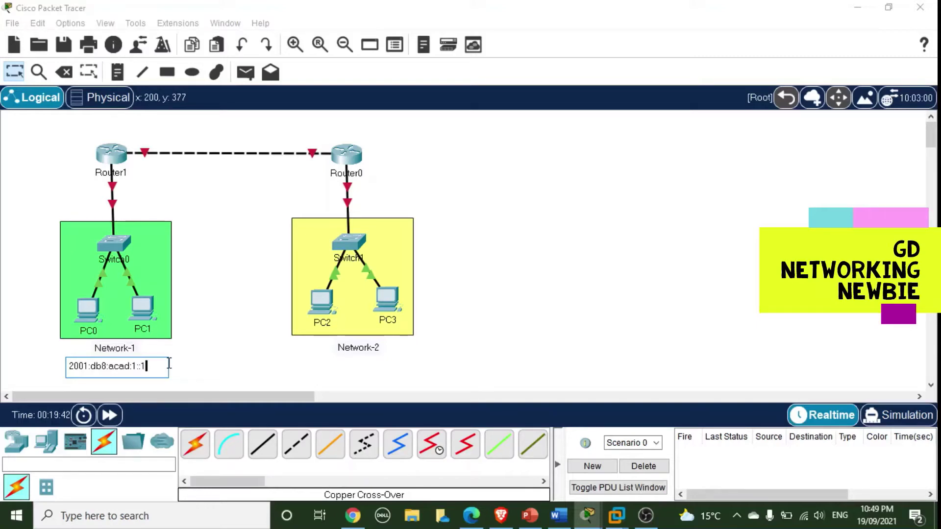
{"action": "left_click", "coordinate": [204, 363]}
{"action": "left_click", "coordinate": [143, 368]}
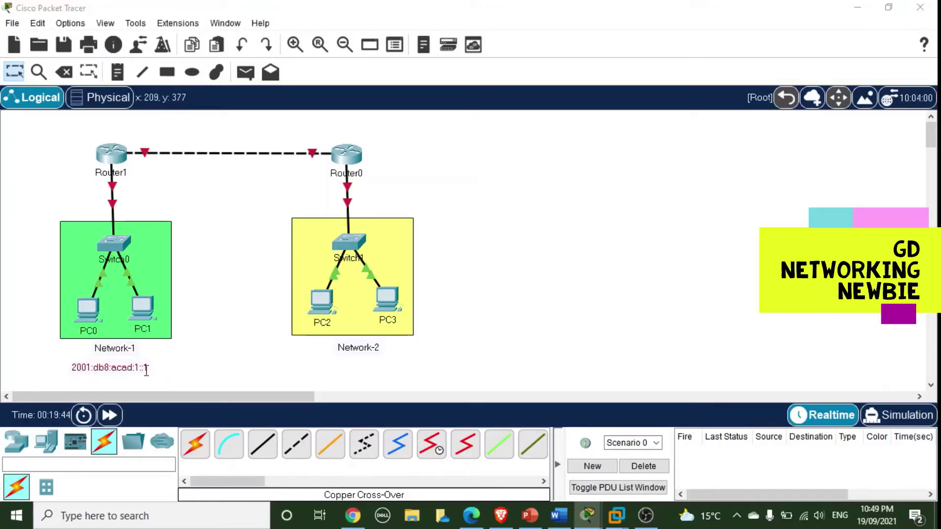
{"action": "double_click", "coordinate": [152, 370]}
{"action": "key", "text": "Home"}
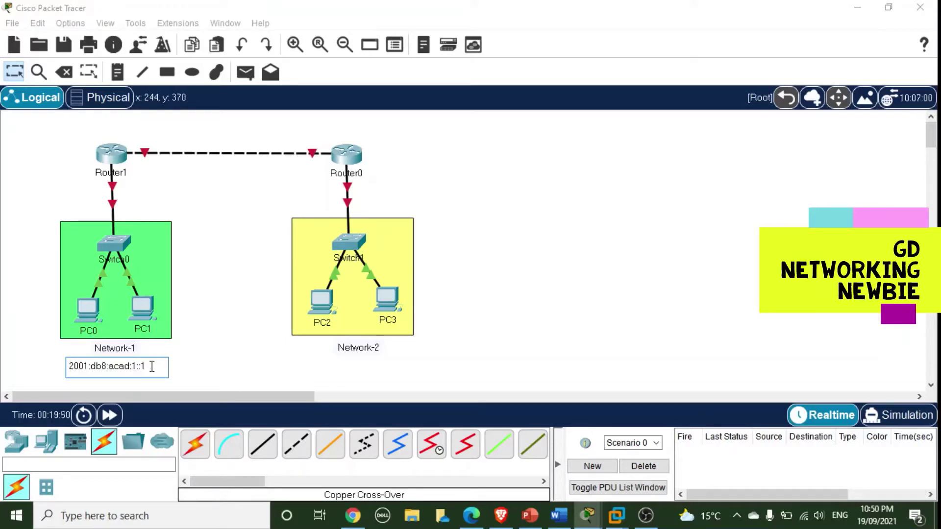
{"action": "left_click", "coordinate": [197, 366]}
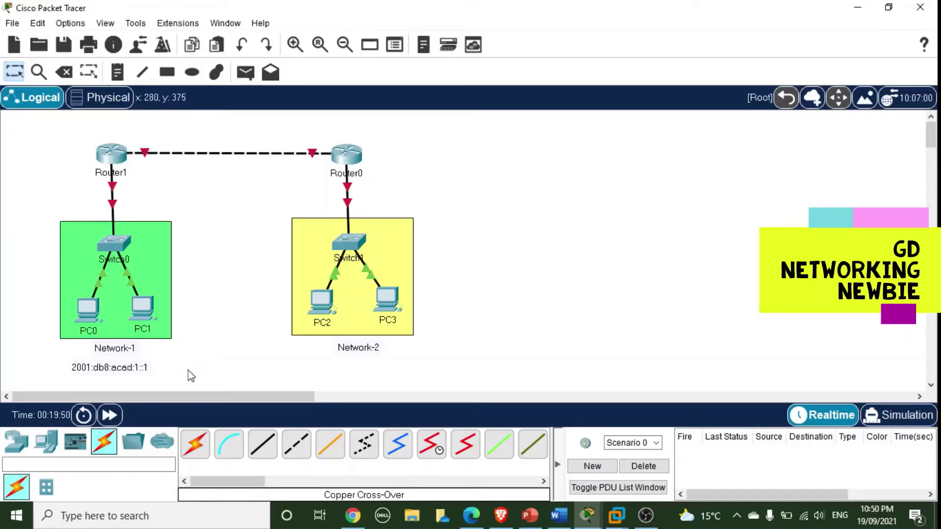
{"action": "double_click", "coordinate": [150, 367]}
{"action": "left_click", "coordinate": [212, 378]}
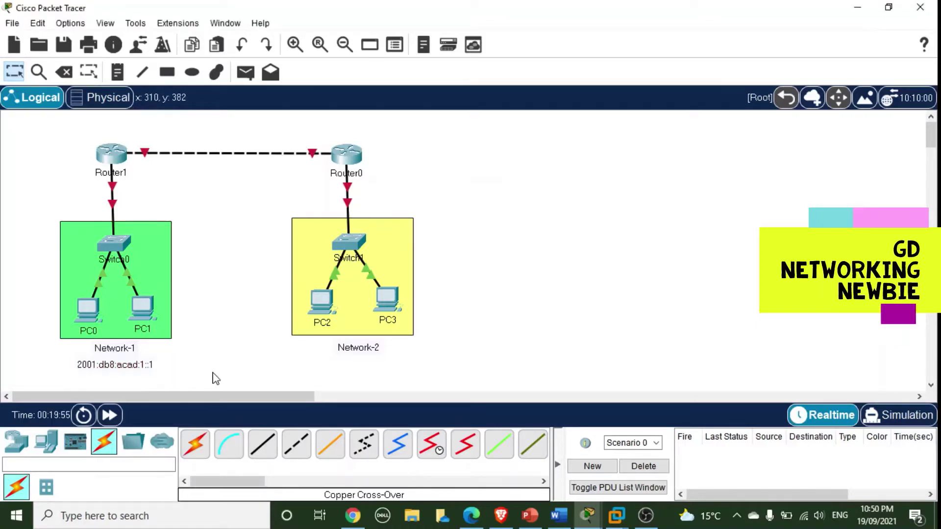
Place a note with the fully expanded address "2001:0db8:acad:0001:0000:0000:0000:0001" below the short address, and leave the note tool
{"action": "left_click", "coordinate": [117, 72]}
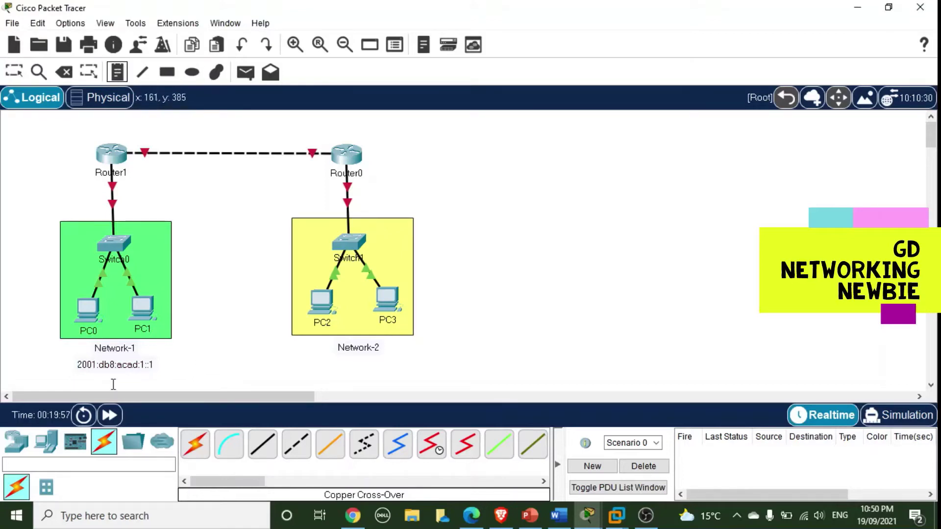
{"action": "left_click", "coordinate": [73, 381]}
{"action": "type", "text": "2001:0"}
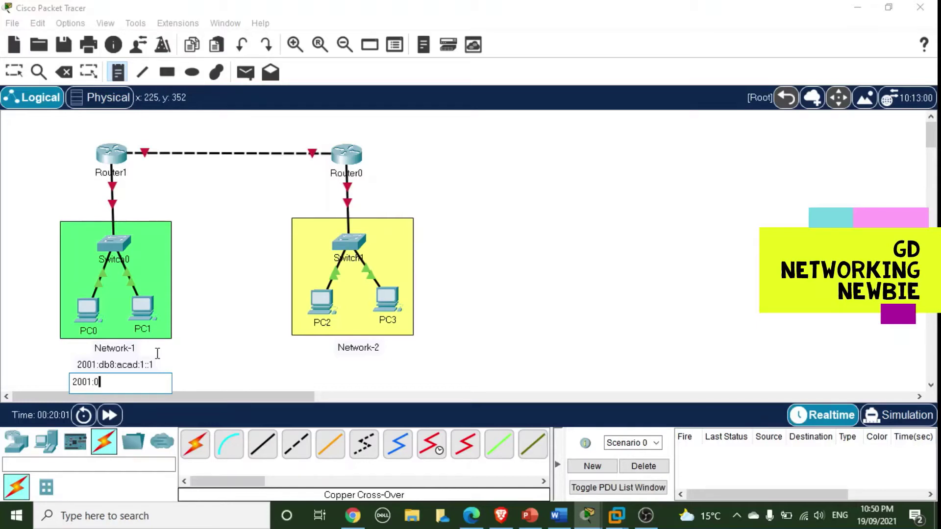
{"action": "type", "text": "db"}
{"action": "type", "text": "8:acad:00"}
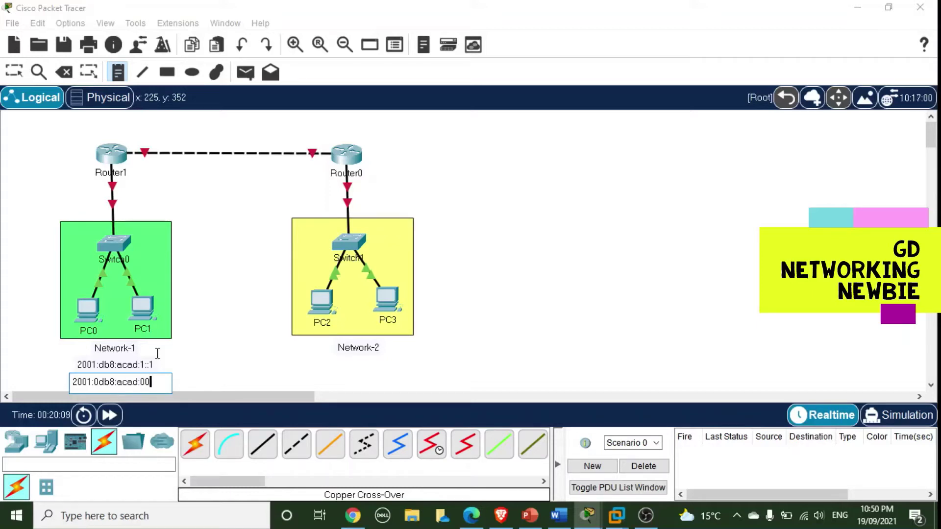
{"action": "type", "text": "01:0000:0000:"}
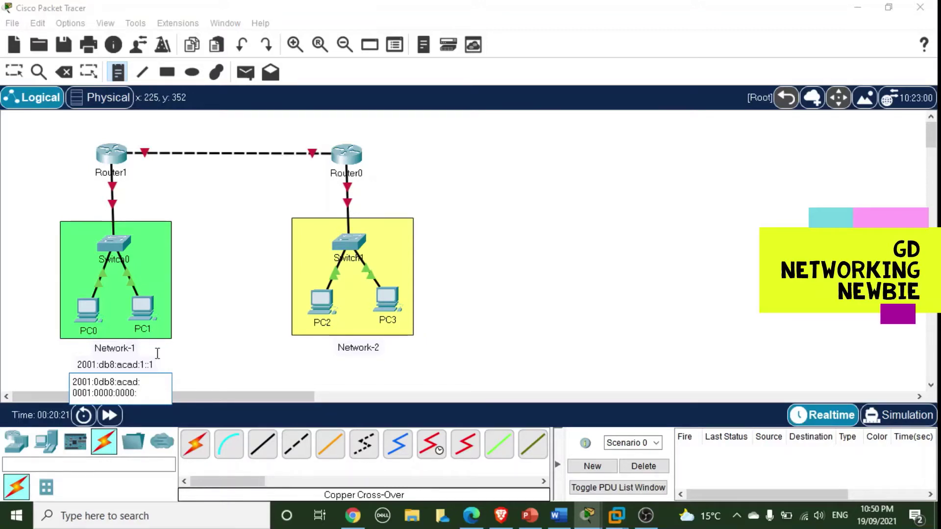
{"action": "type", "text": "0000:0001"}
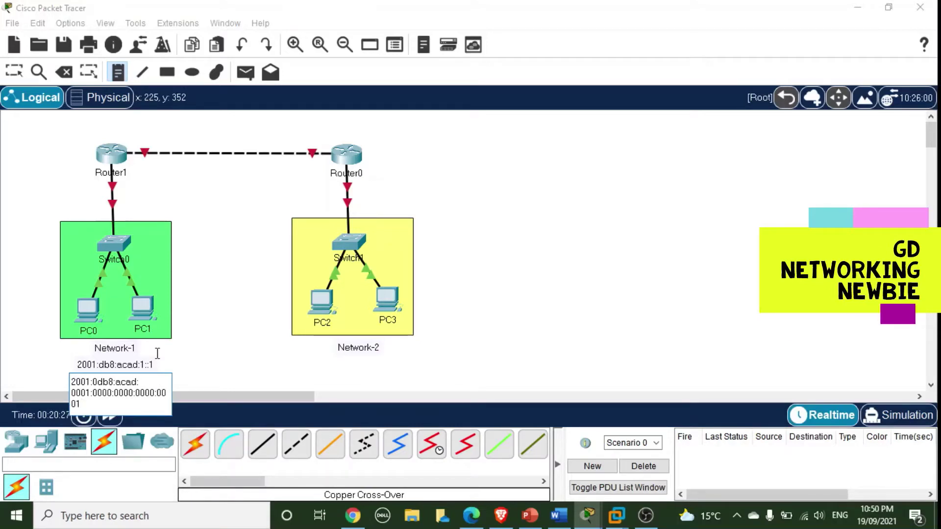
{"action": "left_click", "coordinate": [203, 332]}
{"action": "key", "text": "Escape"}
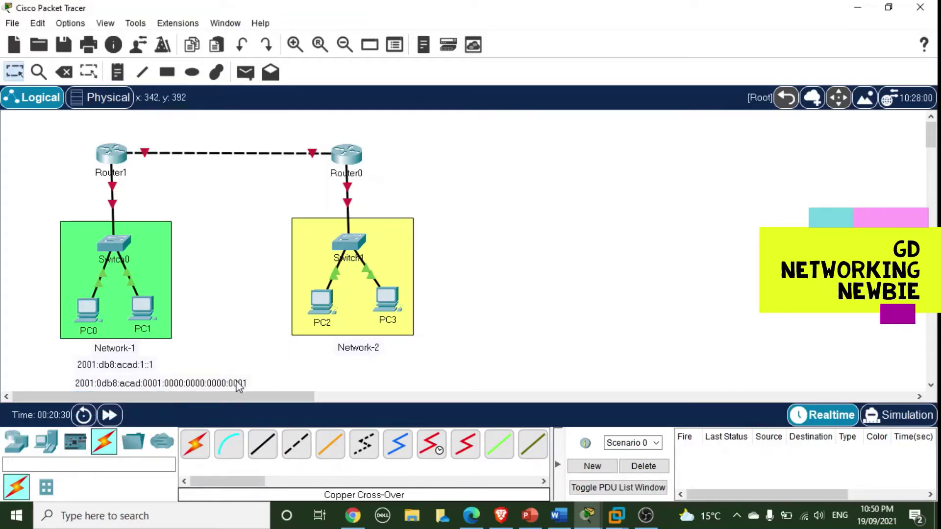
Centre the expanded address note below Network-1 and move the 2001:db8:acad:1::1 note up beneath Router1's icon
{"action": "left_click_drag", "start_coordinate": [238, 383], "coordinate": [217, 381]}
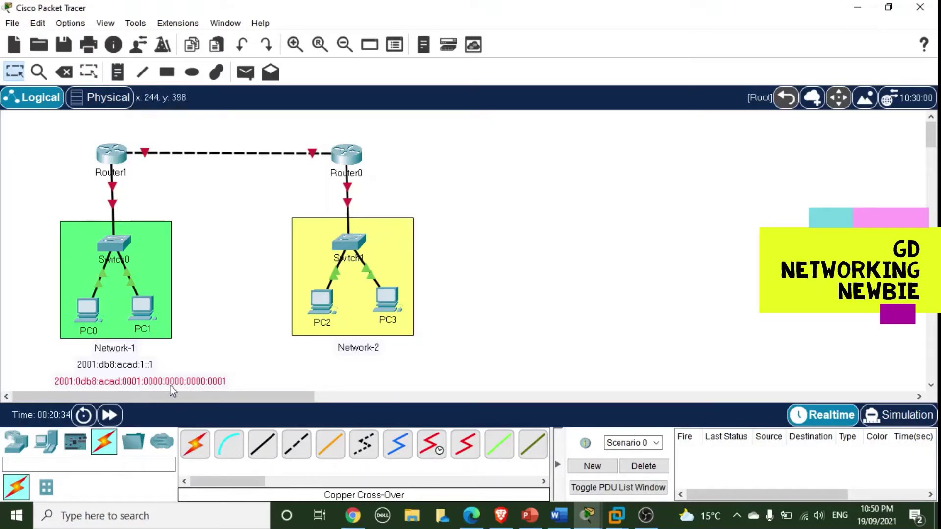
{"action": "left_click_drag", "start_coordinate": [203, 387], "coordinate": [186, 385]}
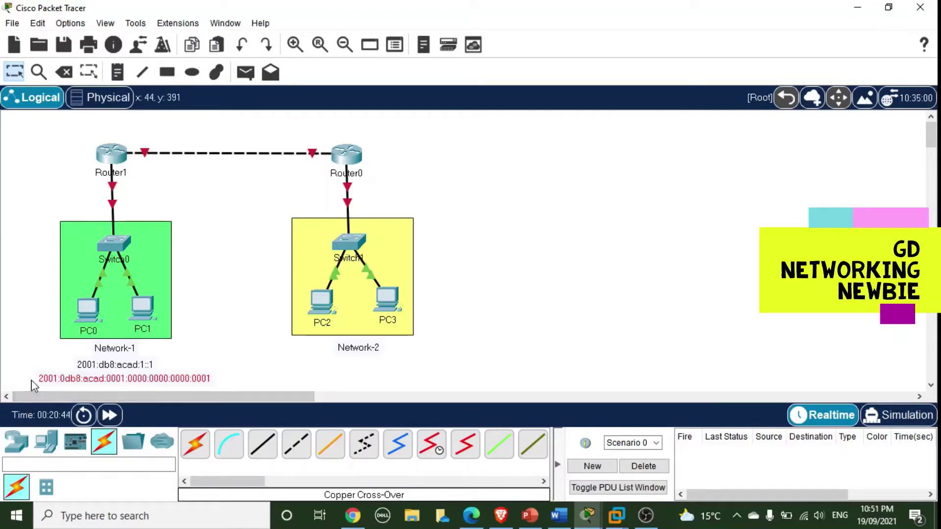
{"action": "left_click_drag", "start_coordinate": [196, 380], "coordinate": [195, 382]}
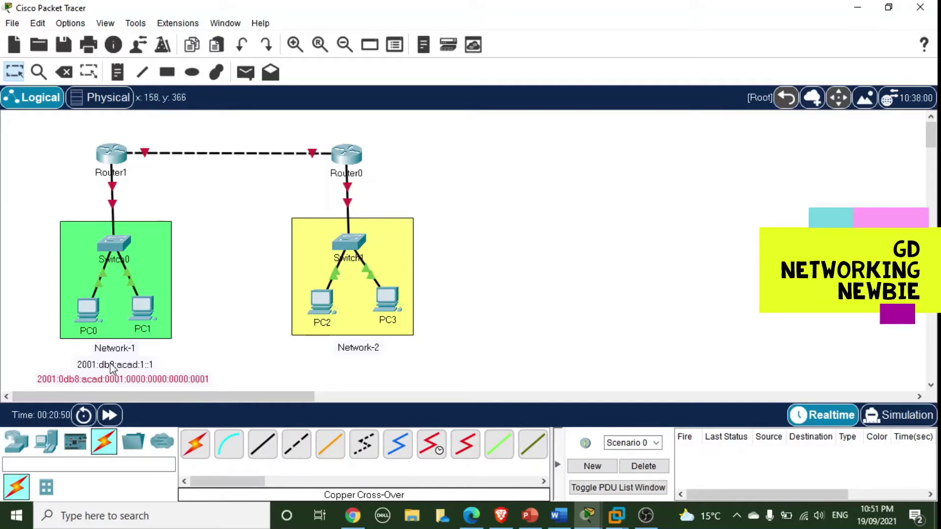
{"action": "left_click_drag", "start_coordinate": [115, 366], "coordinate": [126, 365]}
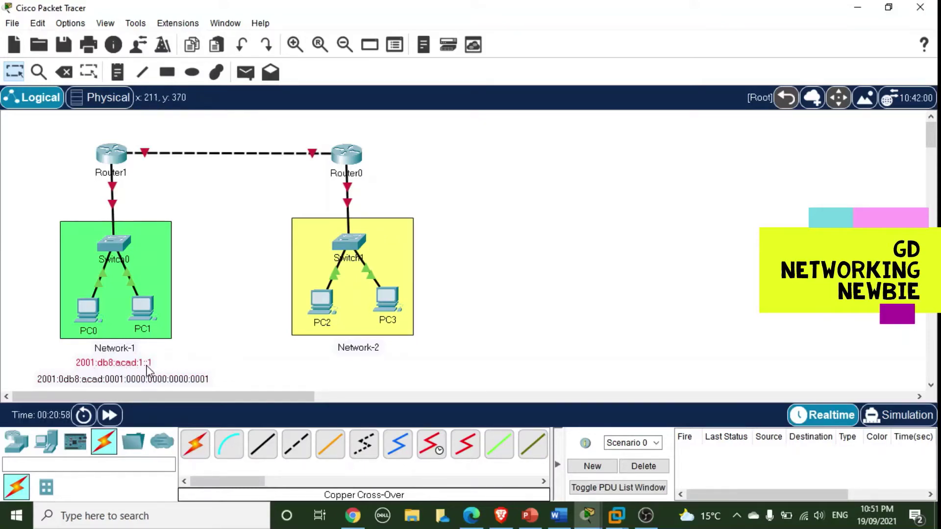
{"action": "left_click_drag", "start_coordinate": [149, 367], "coordinate": [143, 181]}
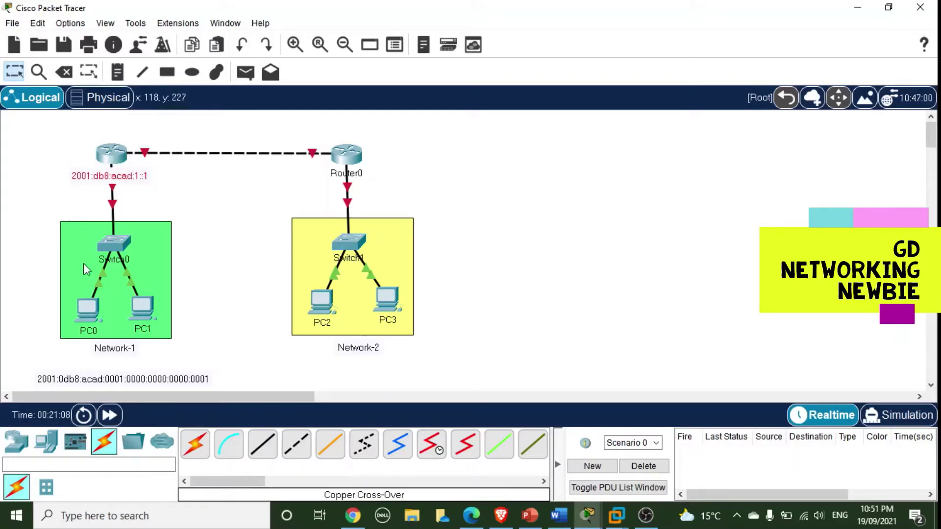
Copy the Router1 address text into a new note, change it to "2001:db8:acad:1::2", and position it above PC0
{"action": "double_click", "coordinate": [132, 175]}
{"action": "left_click_drag", "start_coordinate": [151, 176], "coordinate": [26, 175]}
{"action": "key", "text": "ctrl+c"}
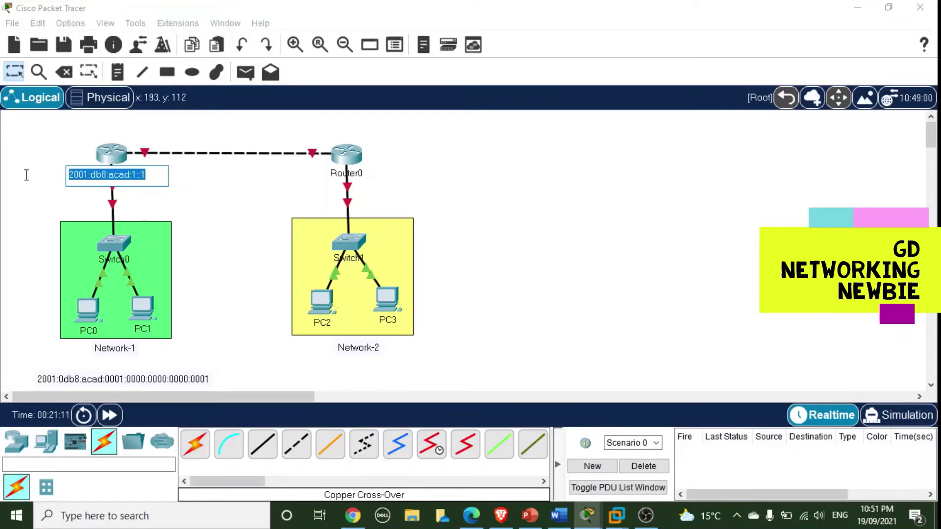
{"action": "left_click", "coordinate": [117, 78]}
{"action": "left_click", "coordinate": [68, 354]}
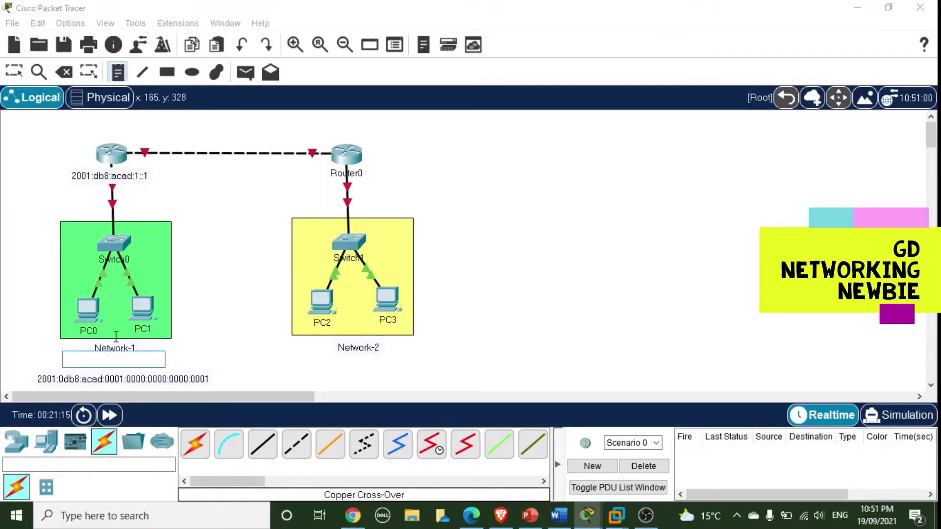
{"action": "key", "text": "ctrl+v"}
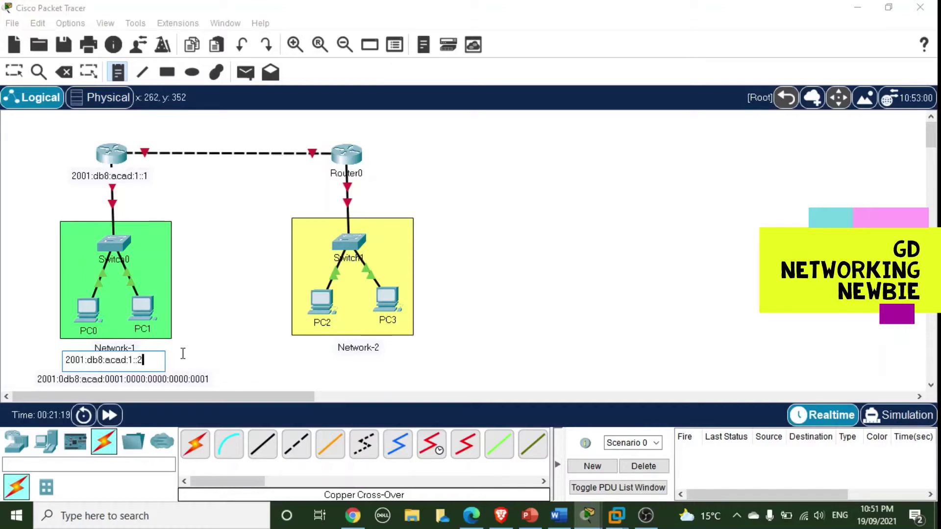
{"action": "key", "text": "Escape"}
{"action": "left_click_drag", "start_coordinate": [131, 374], "coordinate": [94, 294]}
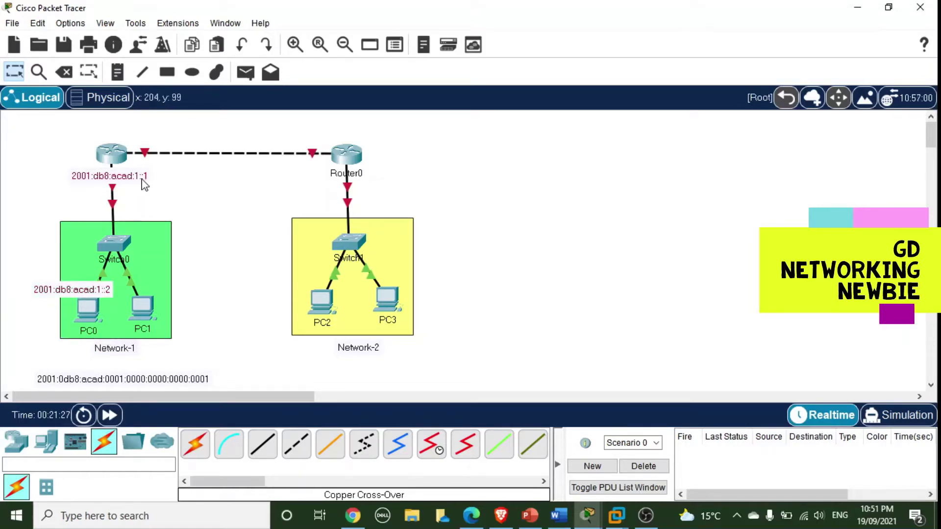
Nudge Router1's address note closer to its icon and add a note reading "2001:db8:acad:1::3" above PC1
{"action": "left_click_drag", "start_coordinate": [142, 181], "coordinate": [141, 181]}
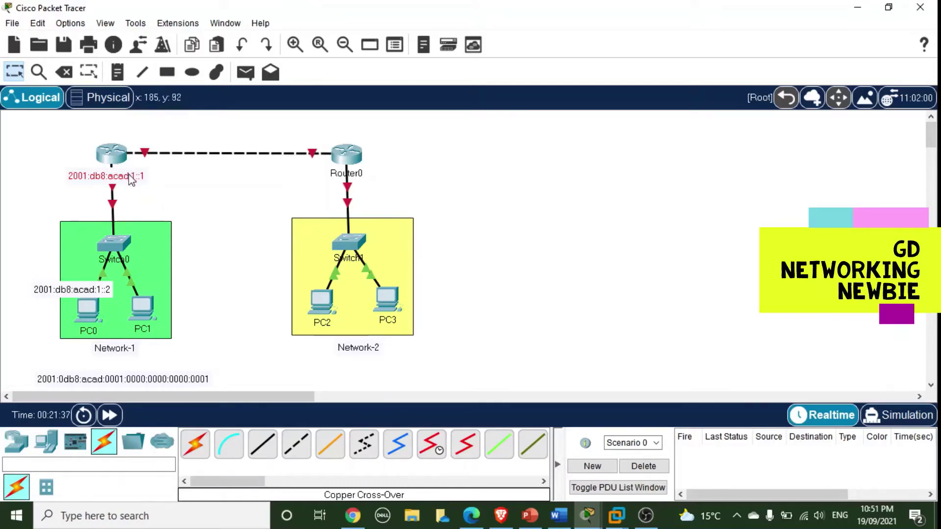
{"action": "left_click_drag", "start_coordinate": [128, 179], "coordinate": [129, 178]}
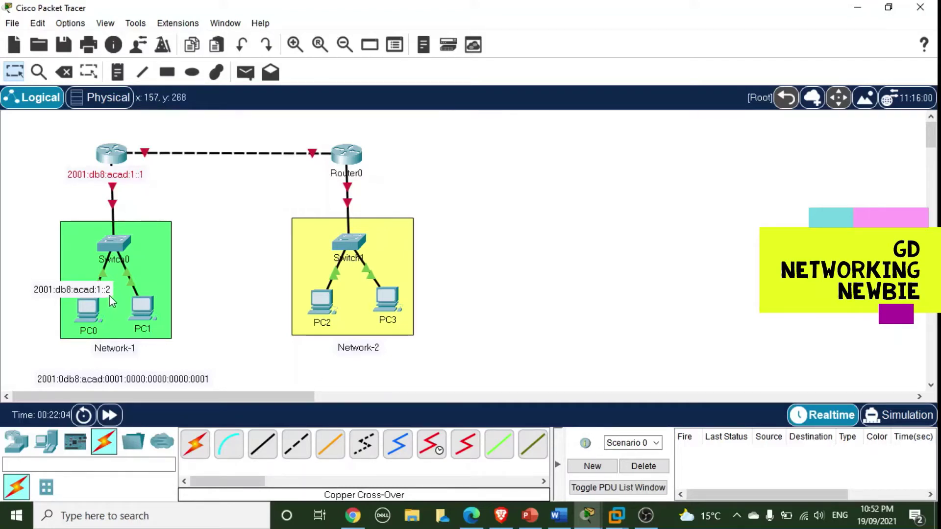
{"action": "left_click", "coordinate": [117, 72]}
{"action": "left_click", "coordinate": [143, 283]}
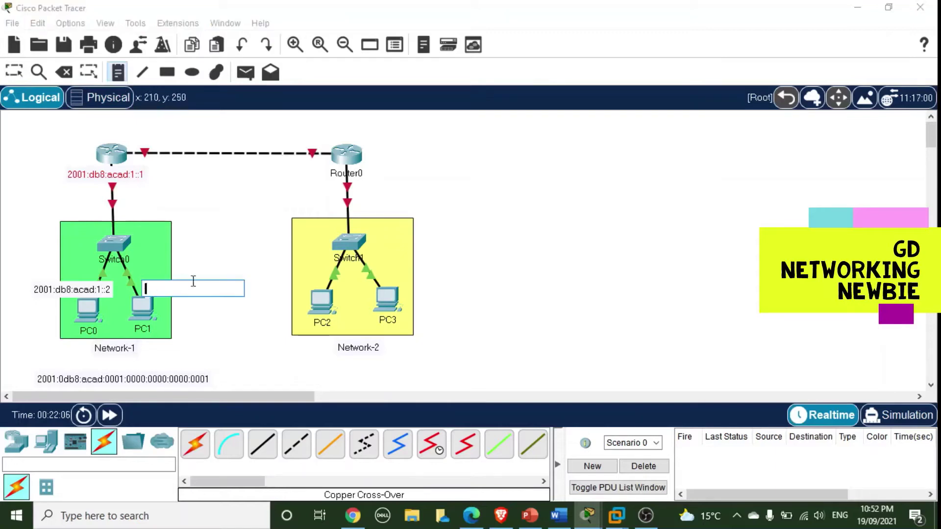
{"action": "key", "text": "ctrl+v"}
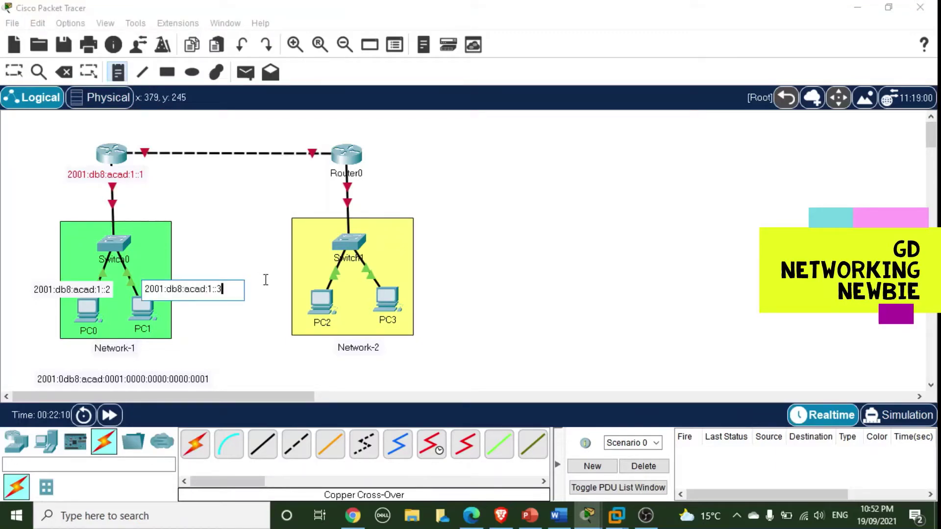
{"action": "left_click", "coordinate": [231, 300]}
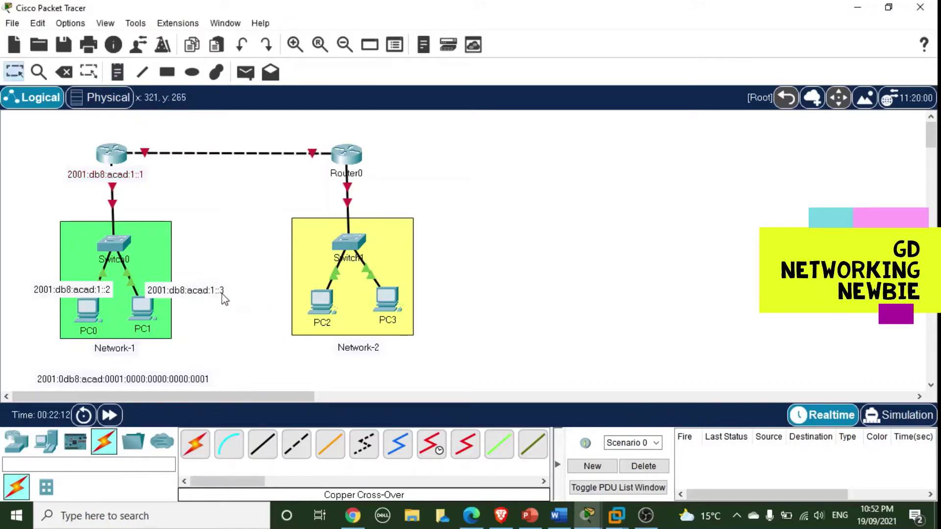
{"action": "left_click_drag", "start_coordinate": [222, 298], "coordinate": [217, 294]}
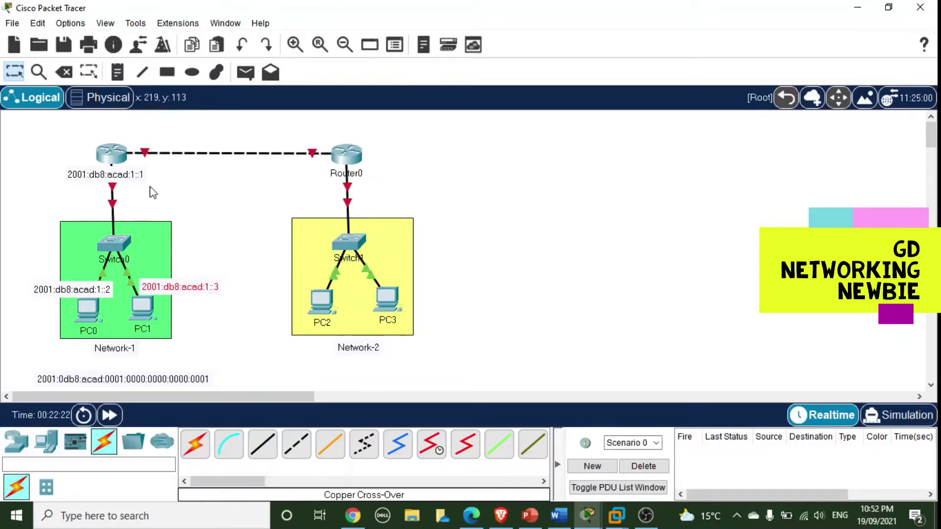
Reuse the copied address for a note reading "2001:db8:acad:1::1" below the Network-2 label, and leave the note tool
{"action": "left_click", "coordinate": [117, 72]}
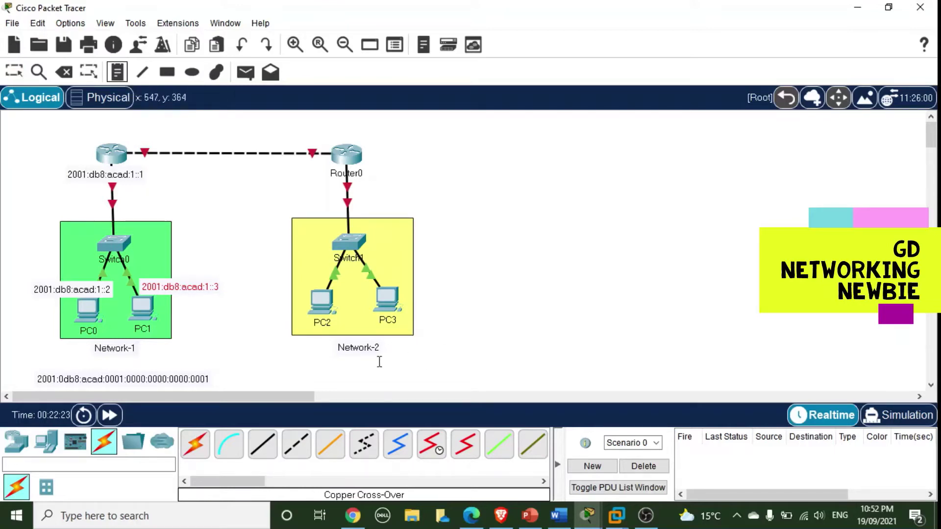
{"action": "left_click", "coordinate": [352, 365]}
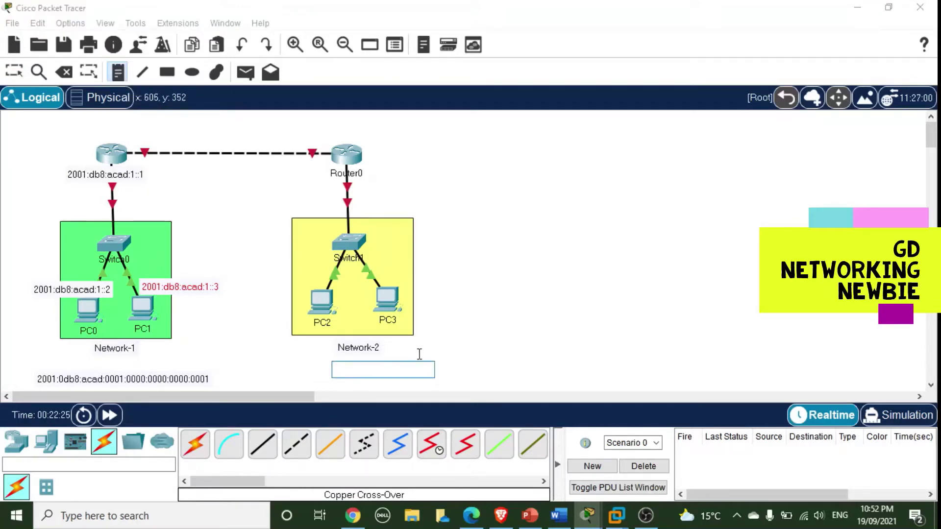
{"action": "key", "text": "ctrl+v"}
{"action": "left_click", "coordinate": [463, 358]}
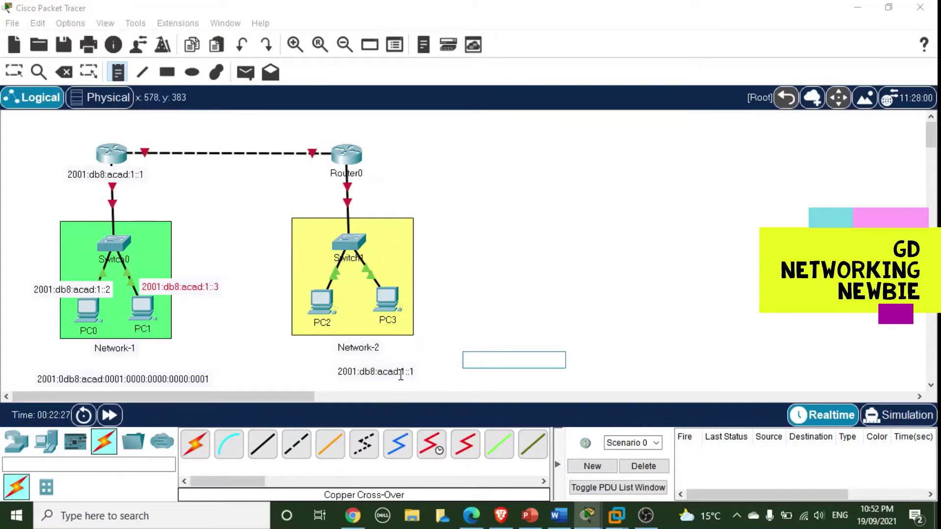
{"action": "key", "text": "Escape"}
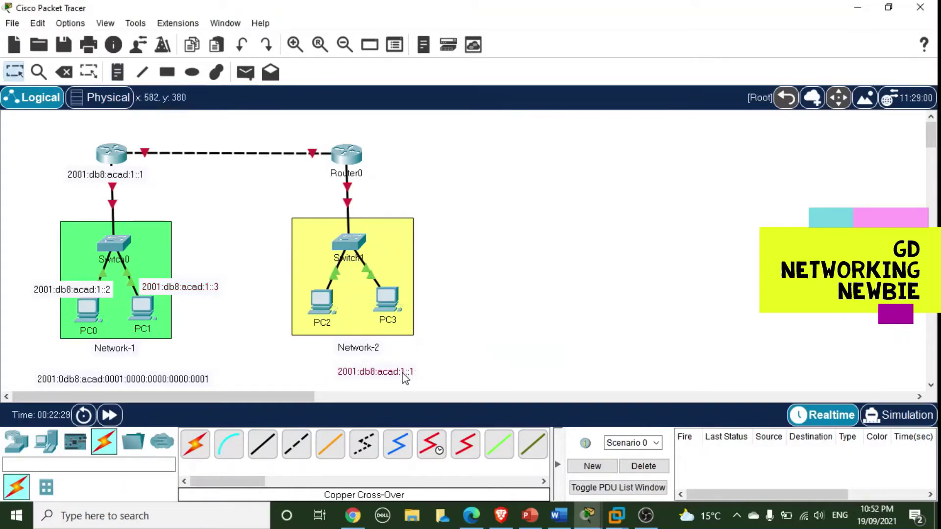
Move the address note from below Network-2 to beneath Router0's icon and change its text to "2001:db8:acad:2::1"
{"action": "left_click_drag", "start_coordinate": [406, 378], "coordinate": [379, 180]}
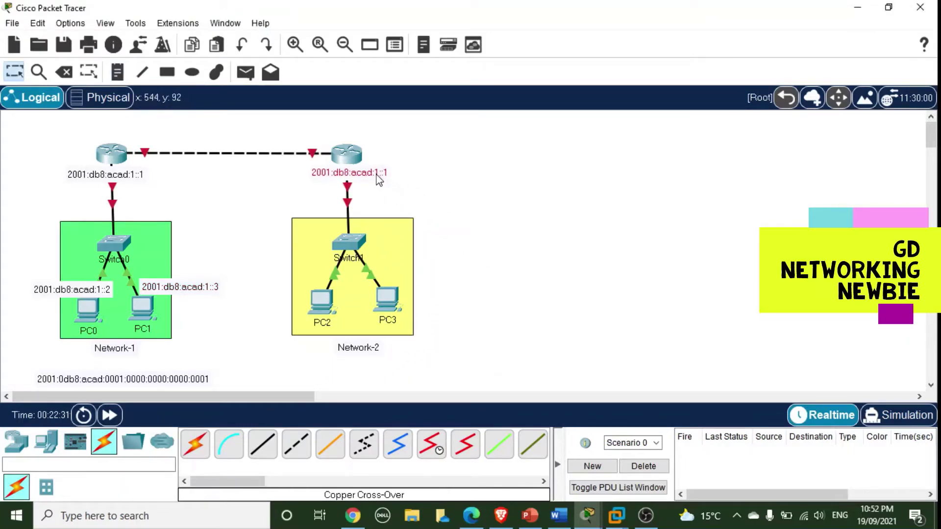
{"action": "double_click", "coordinate": [382, 174]}
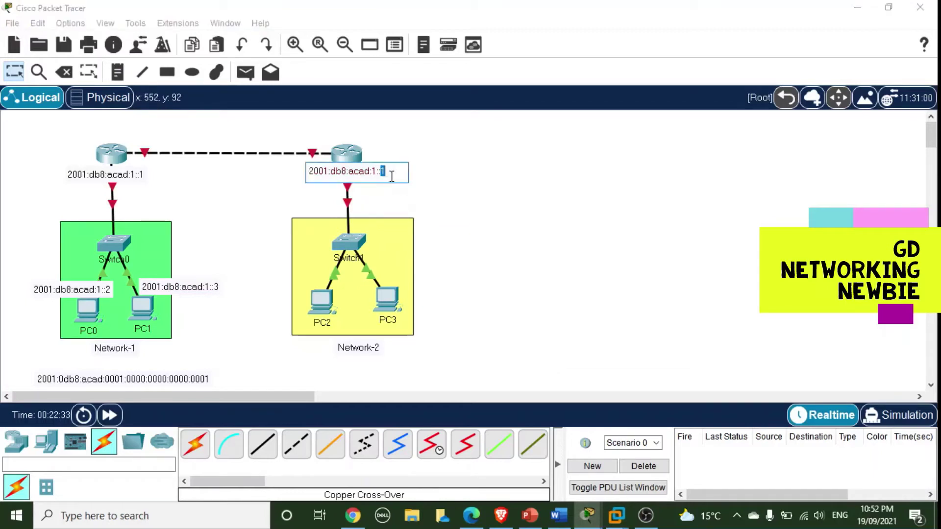
{"action": "left_click", "coordinate": [378, 175]}
{"action": "type", "text": "2"}
{"action": "left_click", "coordinate": [527, 181]}
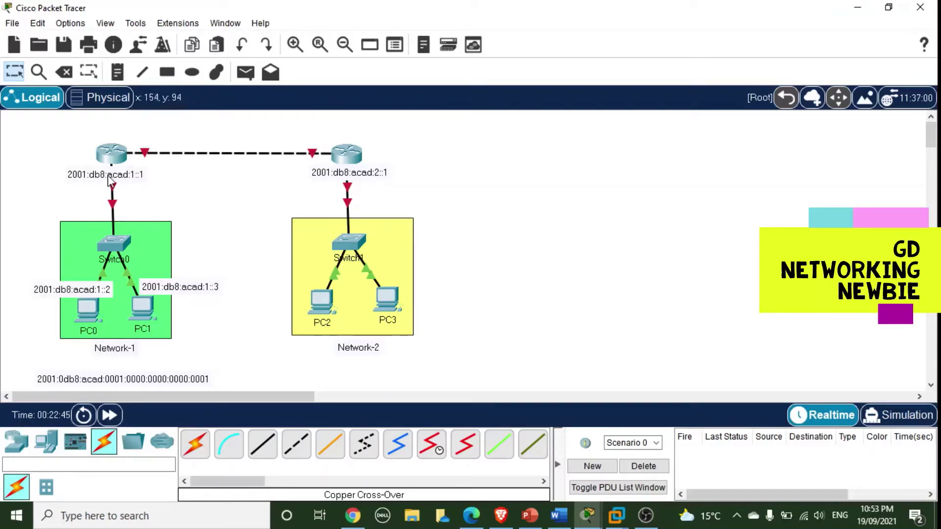
Copy Router0's address text into a new note above PC2 and change it to "2001:db8:acad:2::2"
{"action": "double_click", "coordinate": [388, 175]}
{"action": "left_click_drag", "start_coordinate": [390, 171], "coordinate": [278, 174]}
{"action": "key", "text": "ctrl+c"}
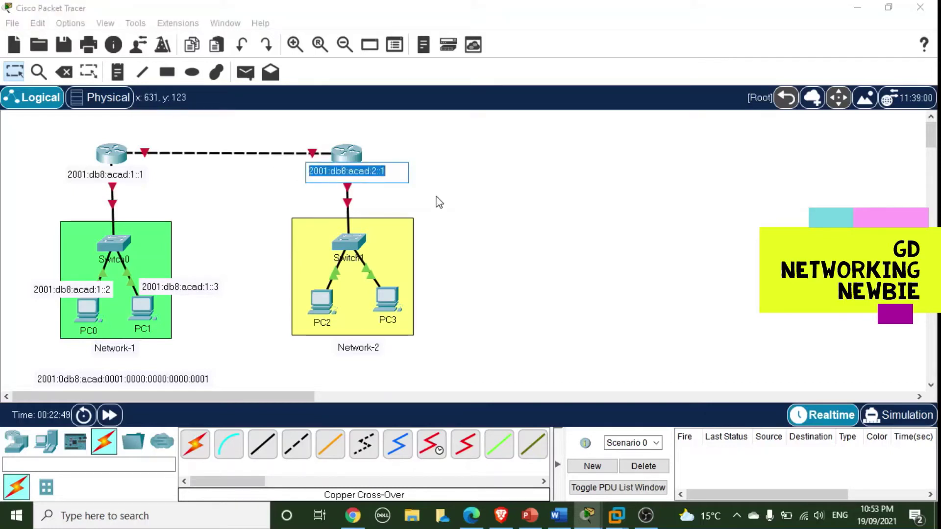
{"action": "left_click", "coordinate": [428, 176]}
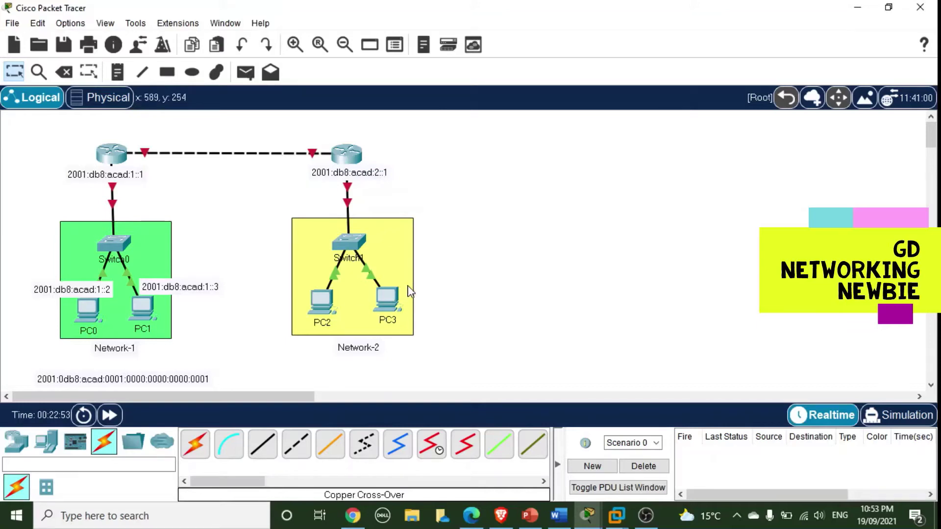
{"action": "left_click", "coordinate": [122, 78]}
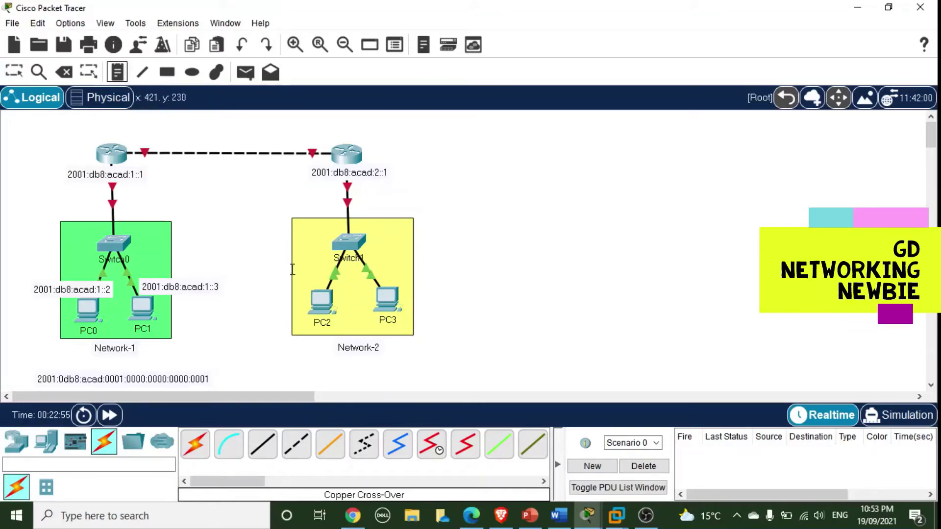
{"action": "left_click", "coordinate": [294, 275]}
{"action": "key", "text": "ctrl+v"}
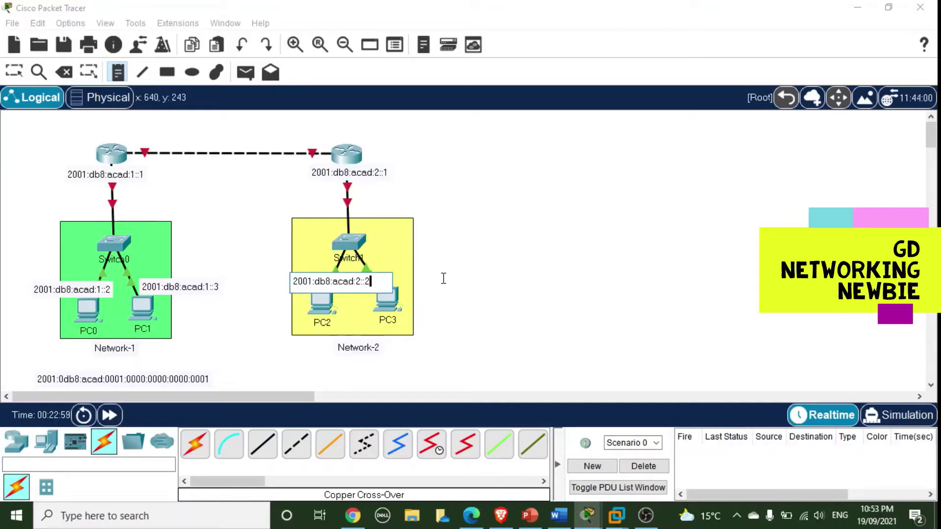
{"action": "left_click", "coordinate": [491, 254]}
{"action": "key", "text": "Escape"}
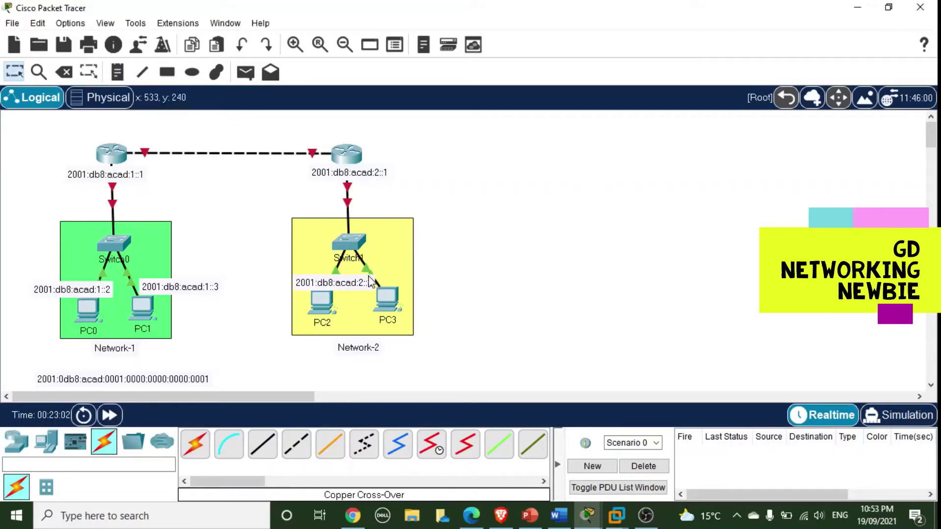
Add a note reading "2001:db8:acad:2::3" above PC3 and space the PC2 and PC3 address notes so they do not overlap
{"action": "left_click", "coordinate": [117, 72]}
{"action": "left_click", "coordinate": [401, 275]}
{"action": "key", "text": "ctrl+v"}
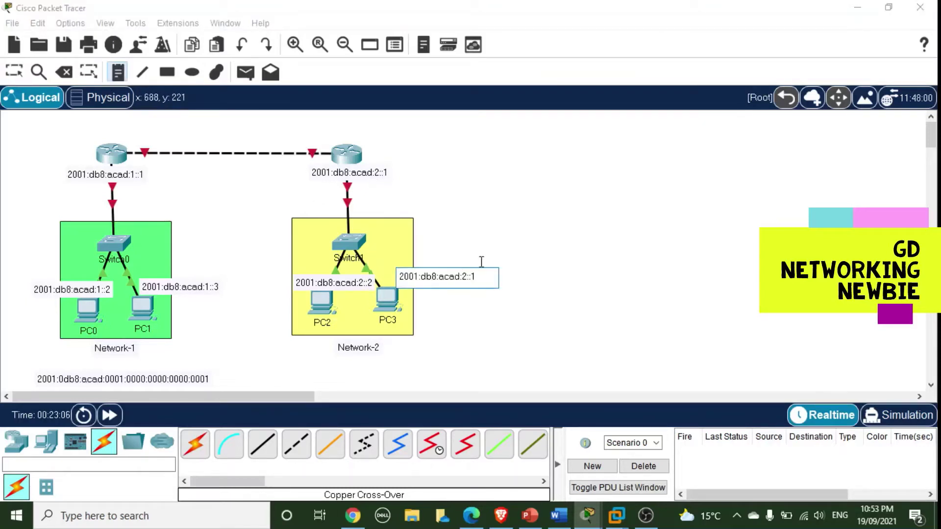
{"action": "key", "text": "BackSpace"}
{"action": "type", "text": "3"}
{"action": "left_click", "coordinate": [500, 264]}
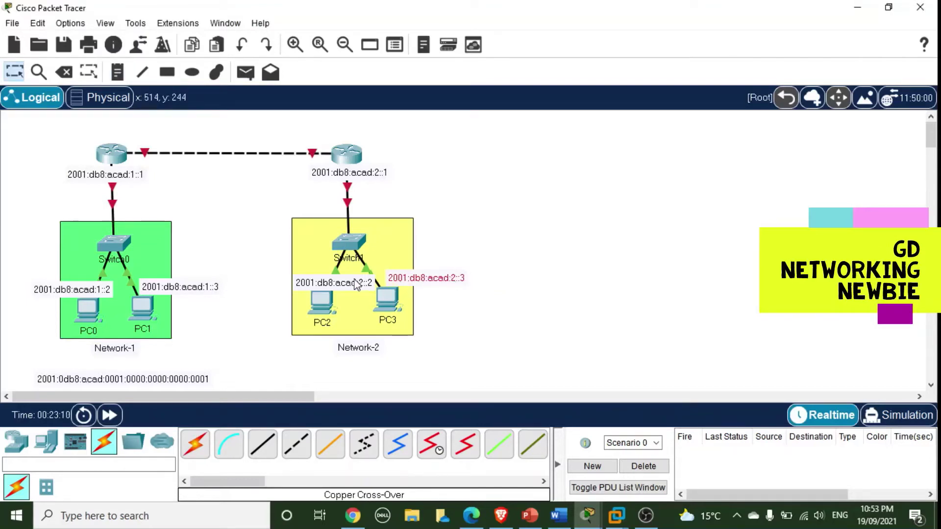
{"action": "left_click_drag", "start_coordinate": [354, 284], "coordinate": [325, 282]}
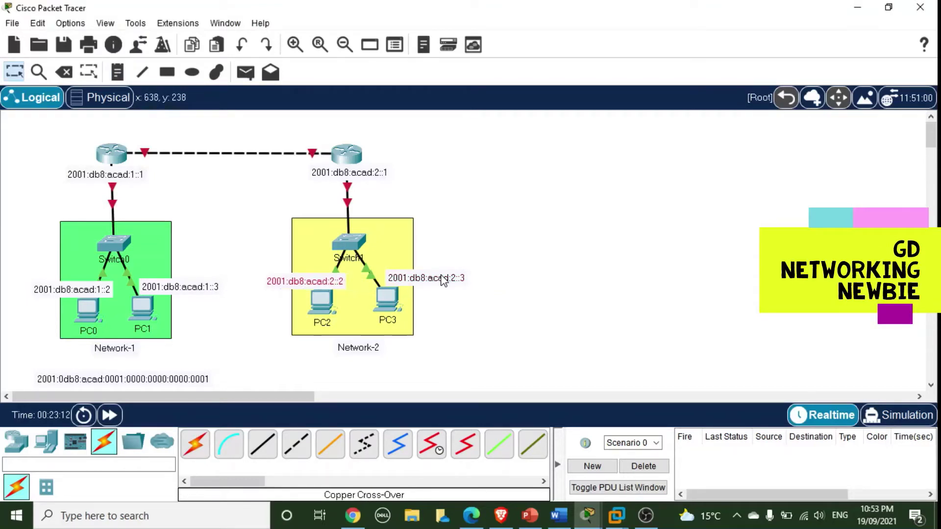
{"action": "left_click_drag", "start_coordinate": [439, 281], "coordinate": [415, 283]}
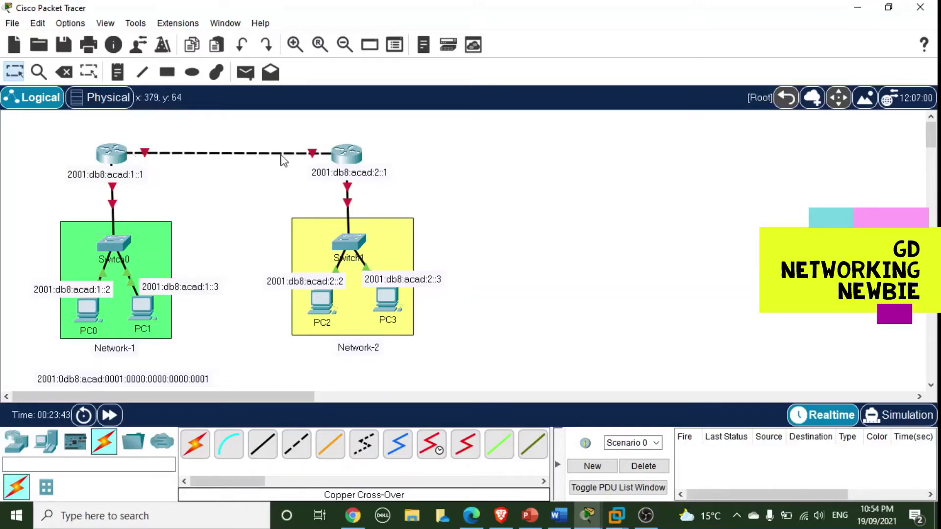
Draw a small yellow-filled ellipse at each router's end of the link between Router1 and Router0
{"action": "left_click", "coordinate": [192, 72]}
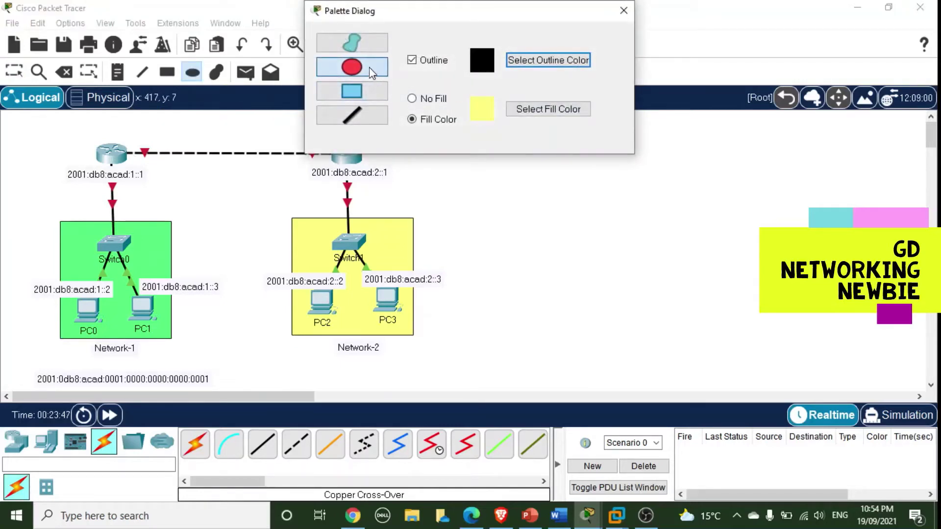
{"action": "left_click", "coordinate": [624, 10]}
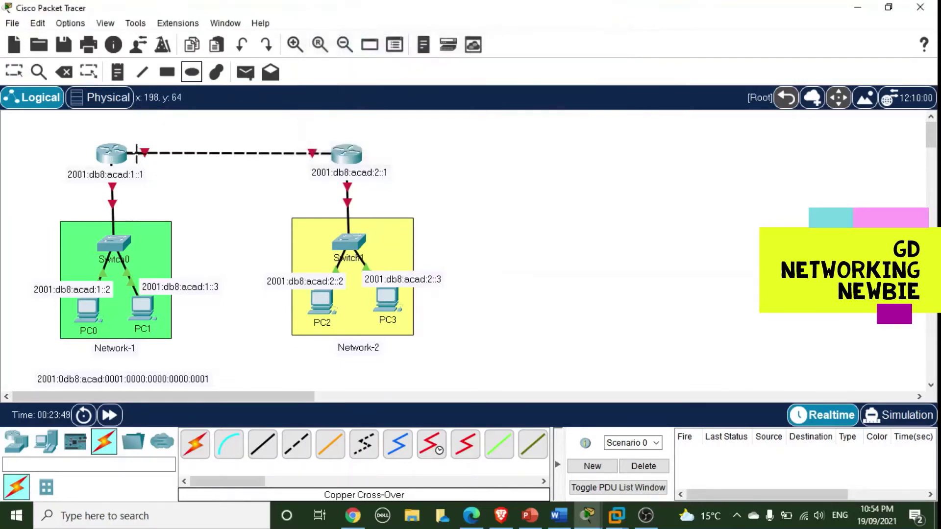
{"action": "left_click_drag", "start_coordinate": [126, 153], "coordinate": [133, 156]}
{"action": "left_click_drag", "start_coordinate": [325, 149], "coordinate": [334, 156]}
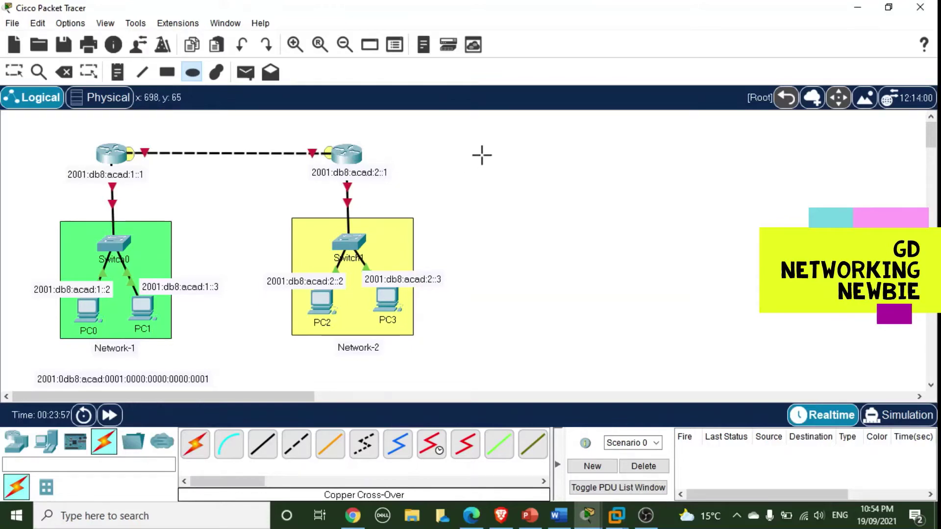
{"action": "key", "text": "Escape"}
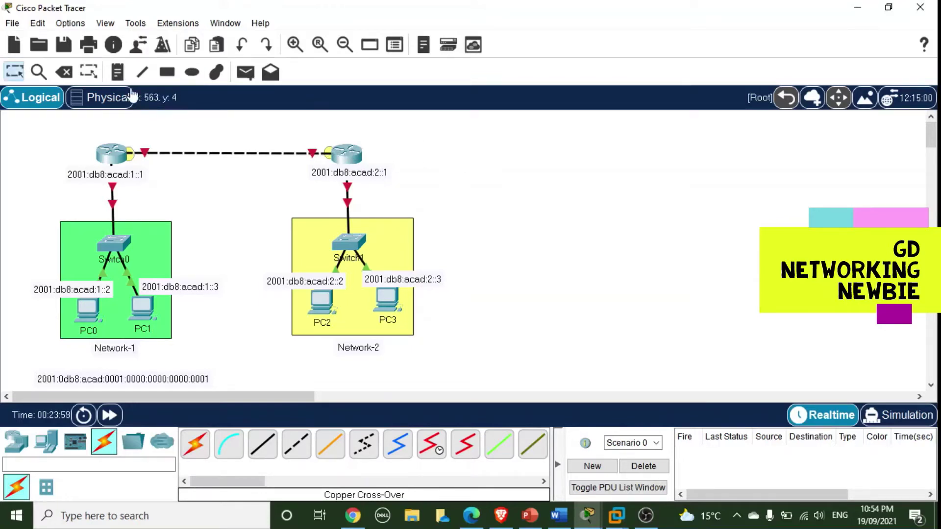
Add a note reading "2001:db8:acad:3::1" from the copied address and place it above Router1
{"action": "left_click", "coordinate": [118, 76]}
{"action": "left_click", "coordinate": [193, 136]}
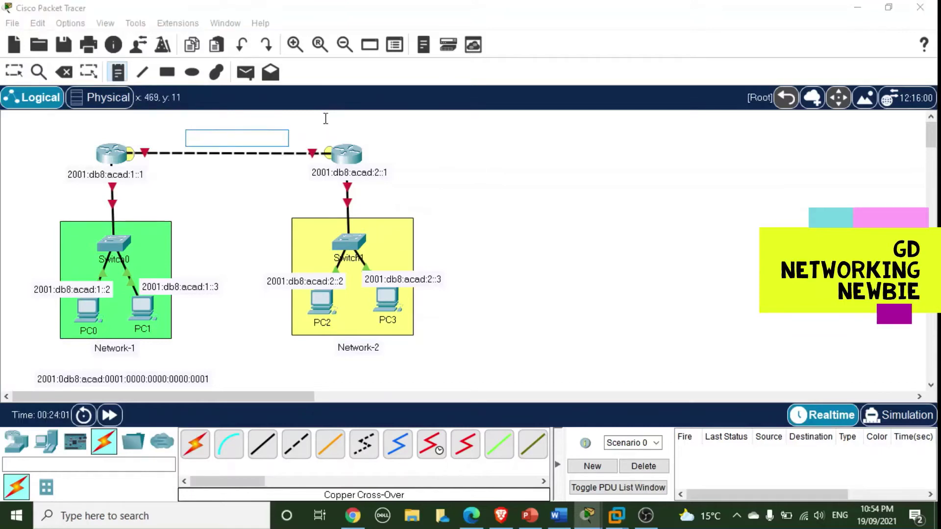
{"action": "key", "text": "ctrl+v"}
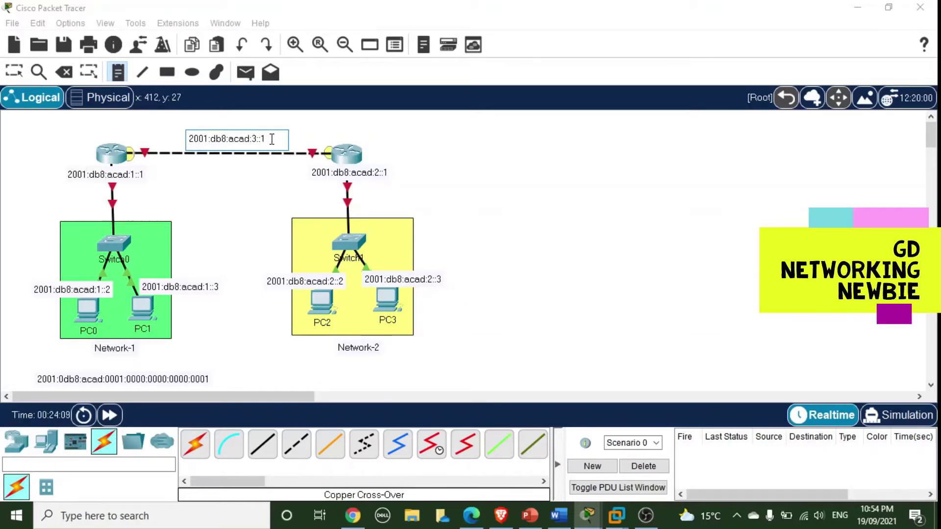
{"action": "key", "text": "Escape"}
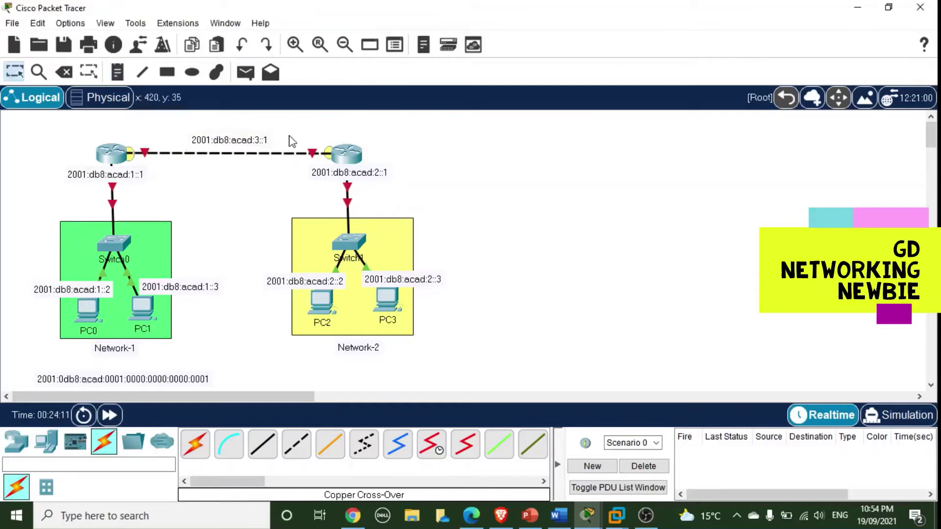
{"action": "left_click_drag", "start_coordinate": [258, 141], "coordinate": [162, 139]}
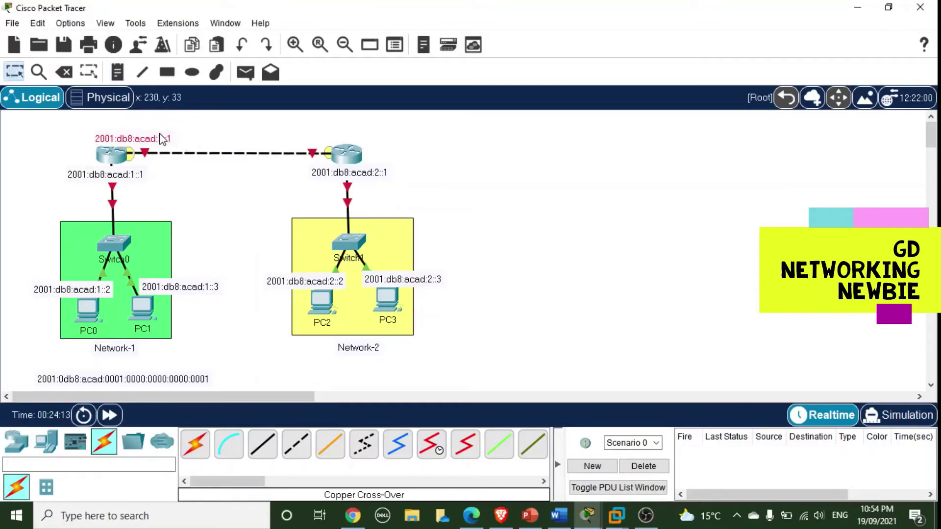
Create a note reading "2001:db8:acad:3::2" from the Router1 link address and position it above Router0
{"action": "double_click", "coordinate": [170, 140]}
{"action": "key", "text": "ctrl+c"}
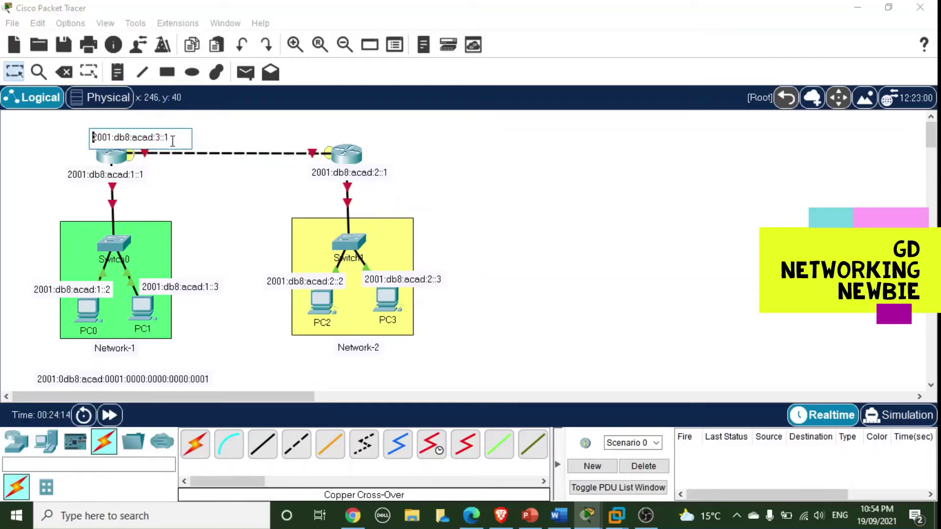
{"action": "left_click", "coordinate": [118, 73]}
{"action": "left_click", "coordinate": [320, 135]}
{"action": "key", "text": "ctrl+v"}
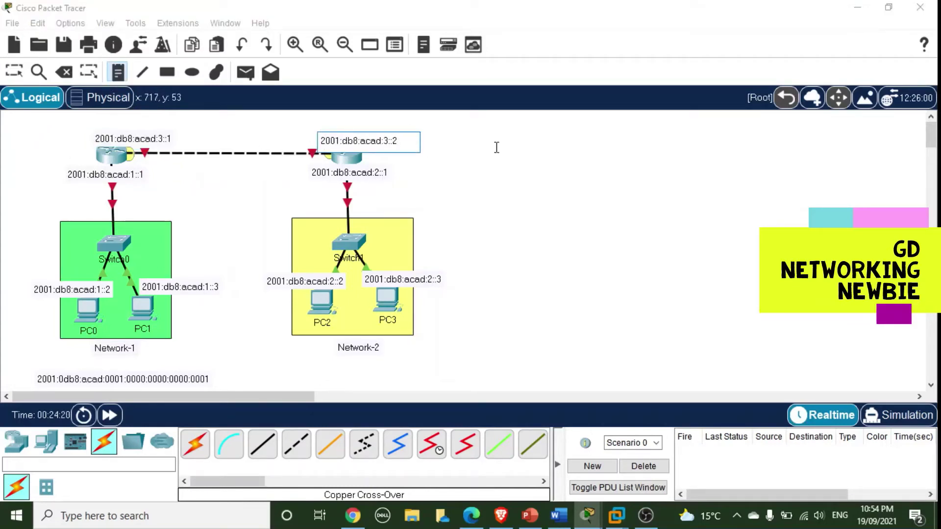
{"action": "key", "text": "Escape"}
{"action": "left_click_drag", "start_coordinate": [381, 142], "coordinate": [349, 137]}
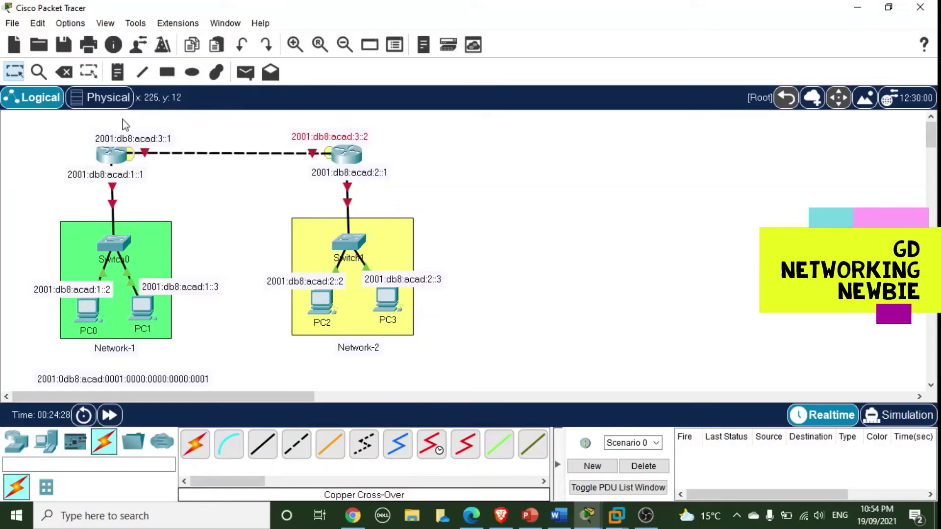
Draw a narrow rectangle filled with light purple #aaaaff along the link between the two routers
{"action": "left_click", "coordinate": [167, 72]}
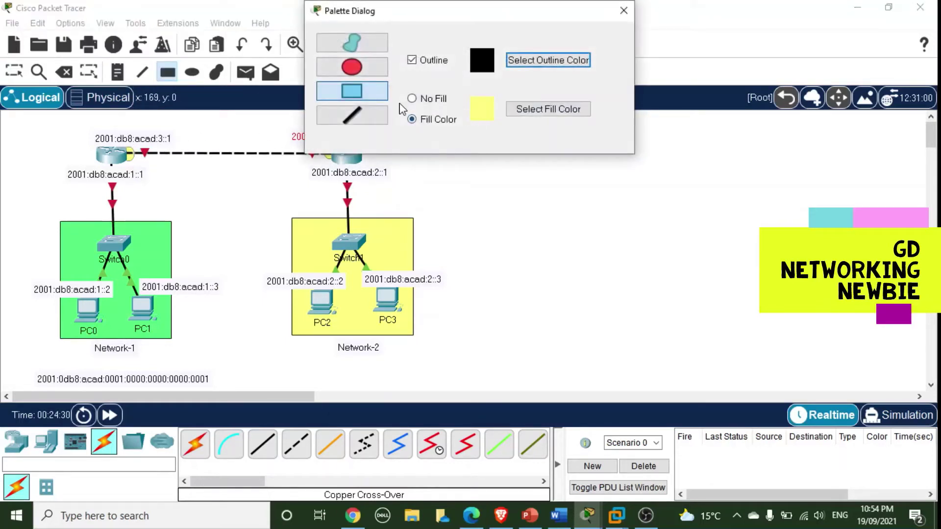
{"action": "left_click", "coordinate": [521, 110]}
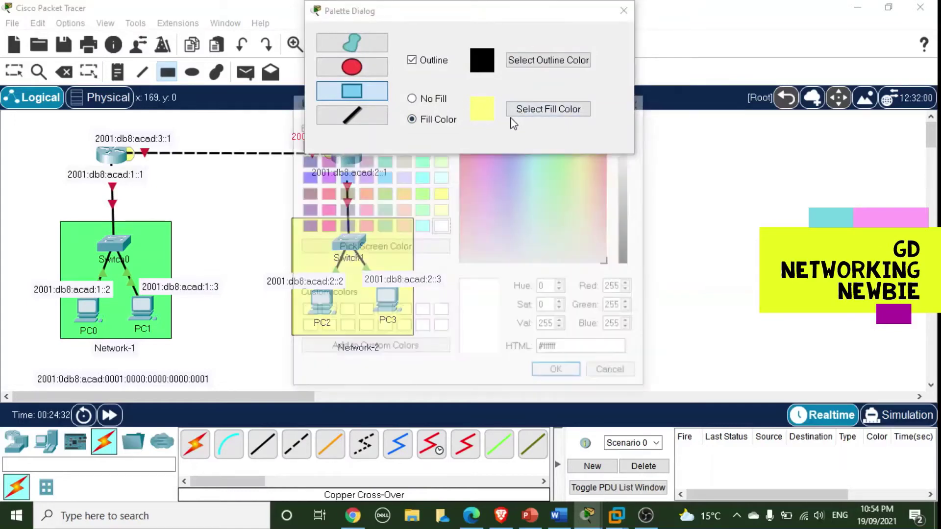
{"action": "left_click", "coordinate": [402, 176]}
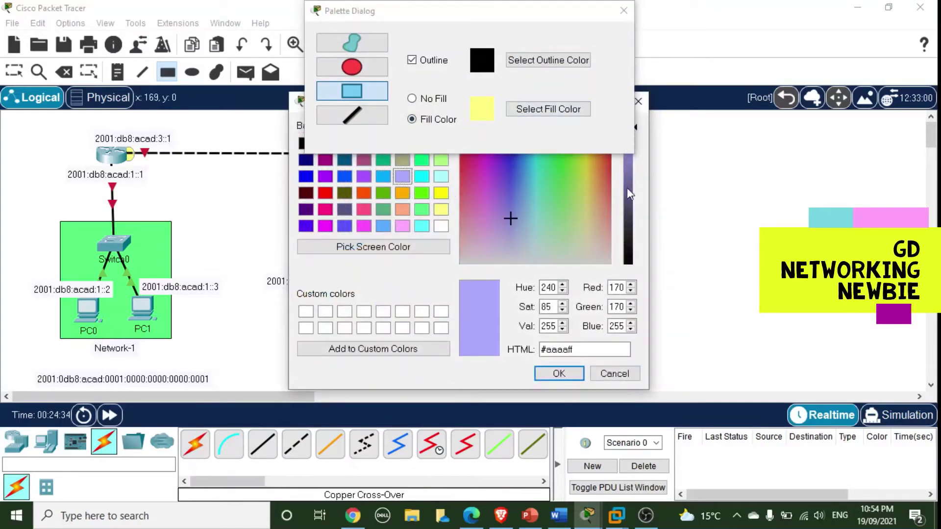
{"action": "left_click", "coordinate": [559, 374]}
{"action": "left_click", "coordinate": [624, 10]}
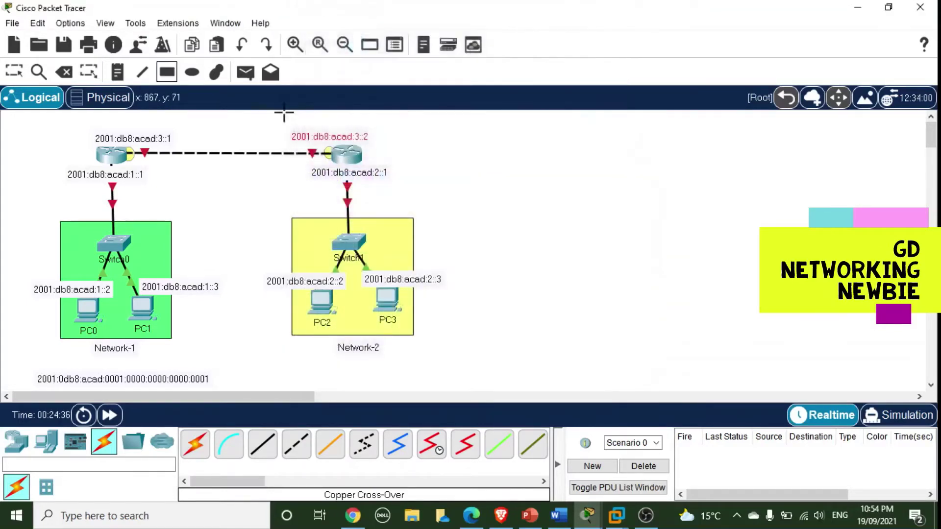
{"action": "left_click_drag", "start_coordinate": [128, 144], "coordinate": [332, 156]}
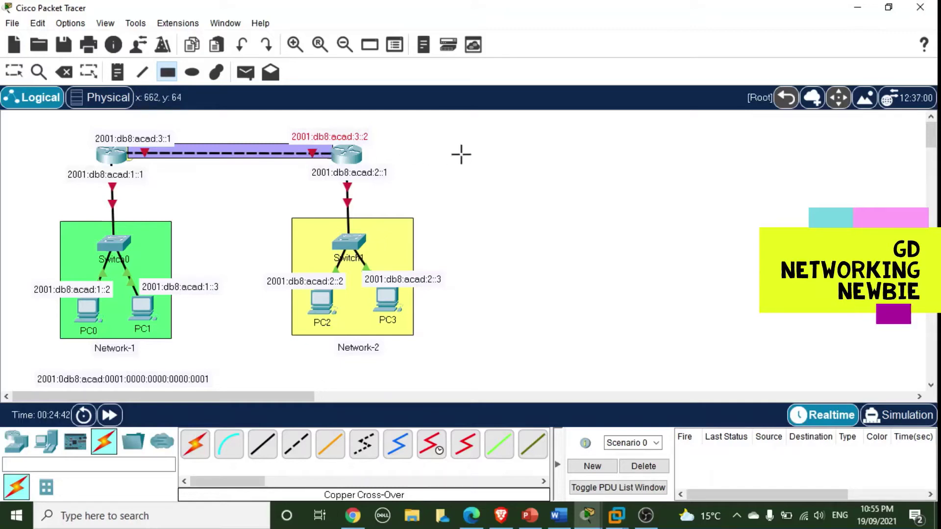
{"action": "key", "text": "Escape"}
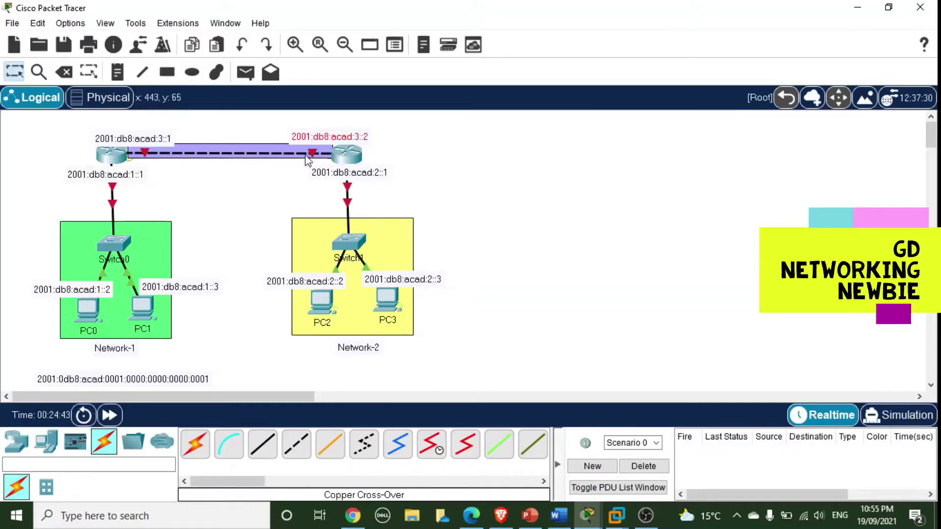
Move the 2001:db8:acad:3::1 and 2001:db8:acad:3::2 notes up, clear of the purple rectangle
{"action": "left_click", "coordinate": [144, 138]}
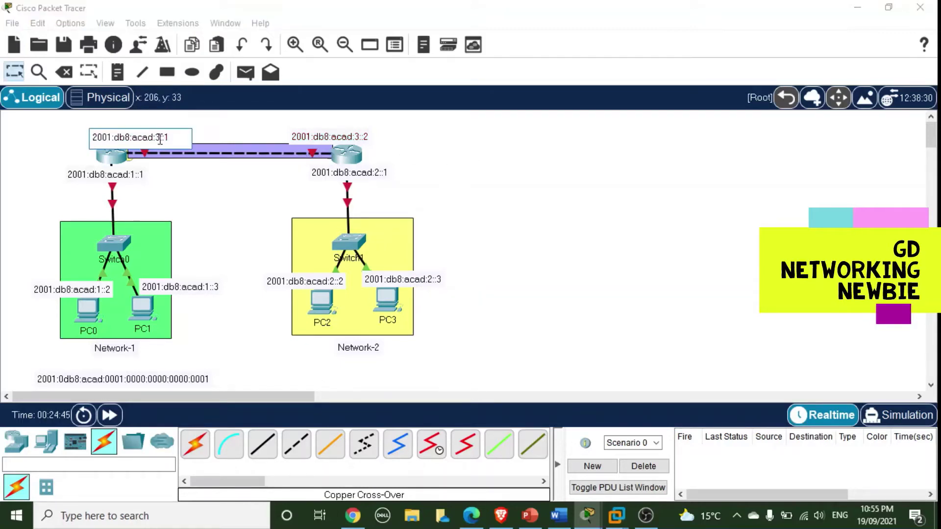
{"action": "left_click", "coordinate": [300, 140]}
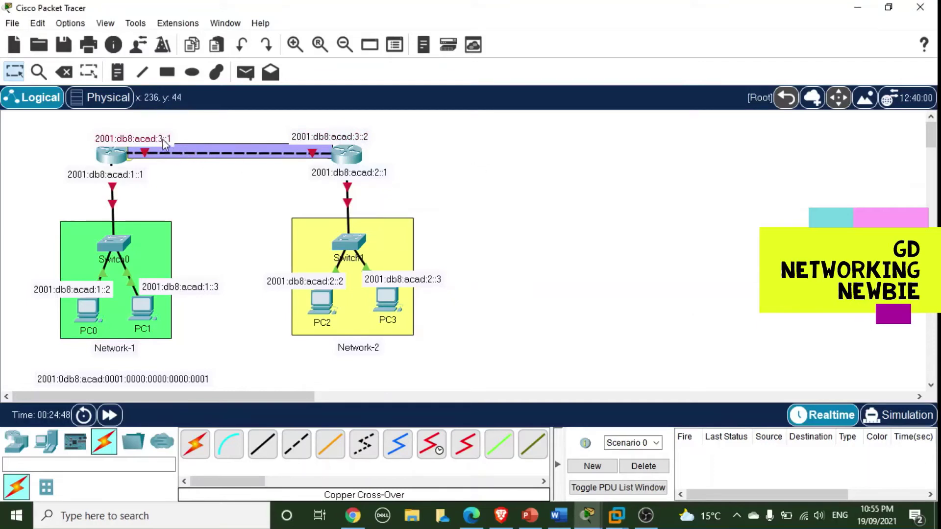
{"action": "left_click_drag", "start_coordinate": [162, 140], "coordinate": [158, 137]}
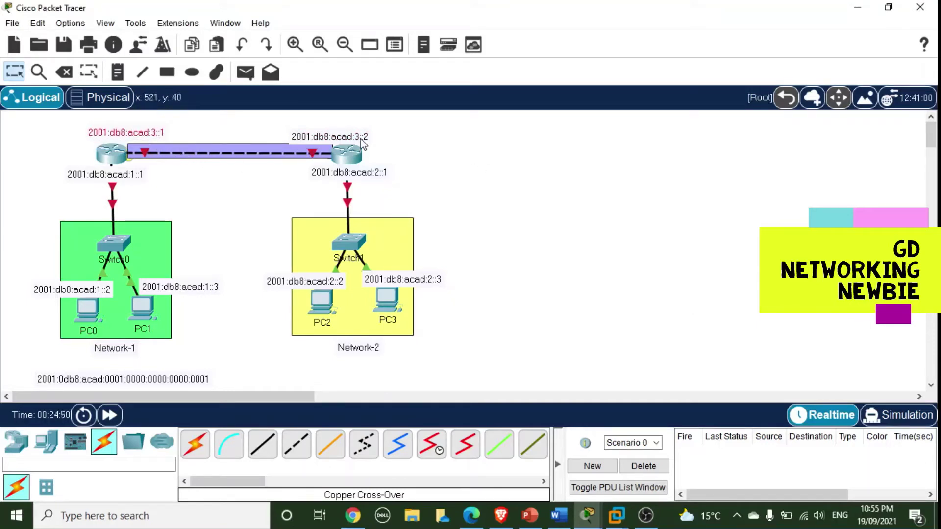
{"action": "left_click_drag", "start_coordinate": [361, 140], "coordinate": [361, 137]}
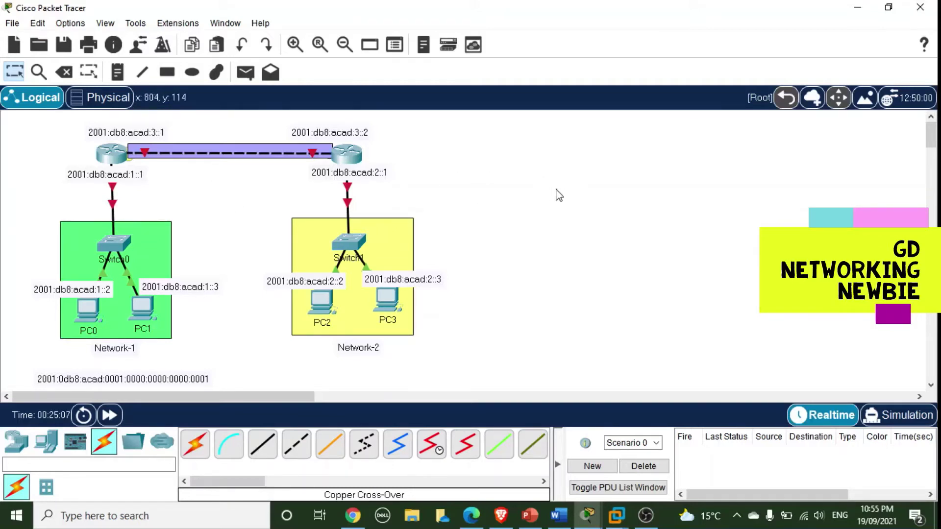
Open Router1's device window, shift it slightly, and bring up its command line interface
{"action": "double_click", "coordinate": [110, 160]}
{"action": "left_click_drag", "start_coordinate": [371, 24], "coordinate": [336, 25]}
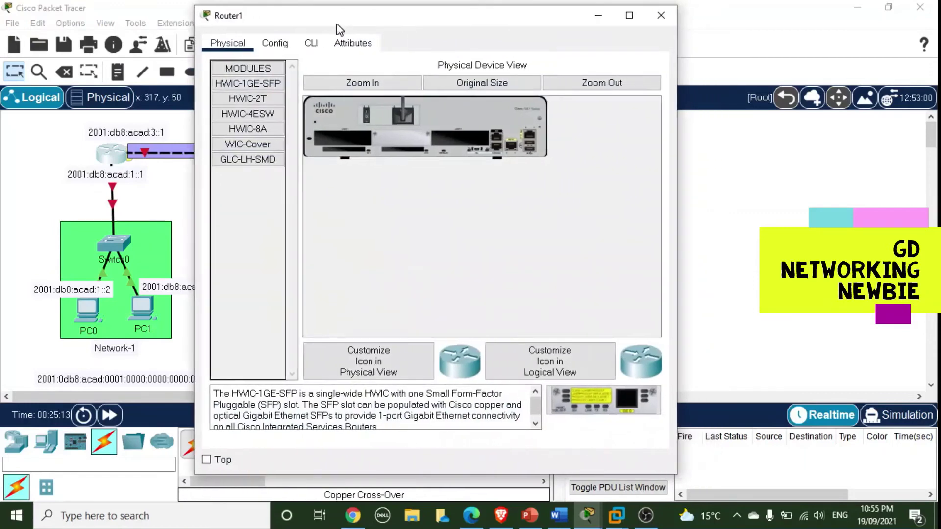
{"action": "left_click", "coordinate": [311, 48]}
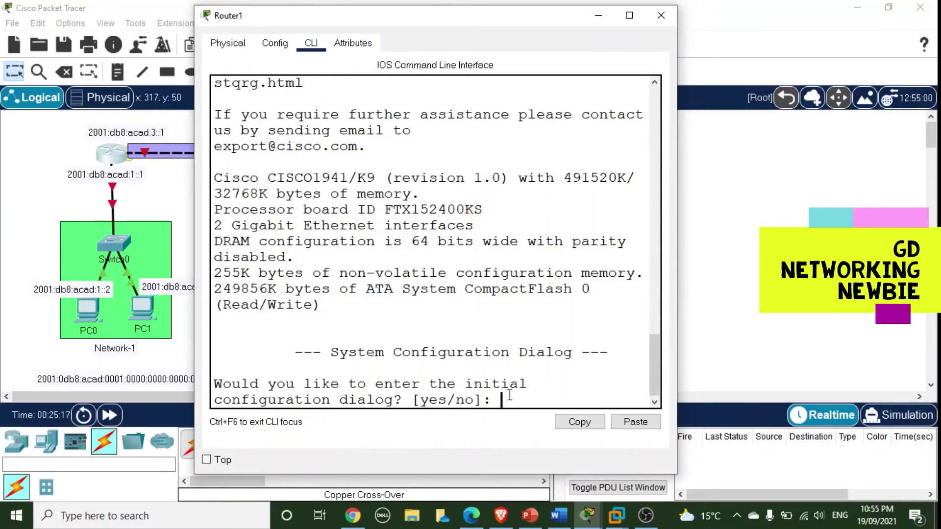
Answer no to the initial configuration dialog and start Router1's command line session
{"action": "type", "text": "no"}
{"action": "key", "text": "Return"}
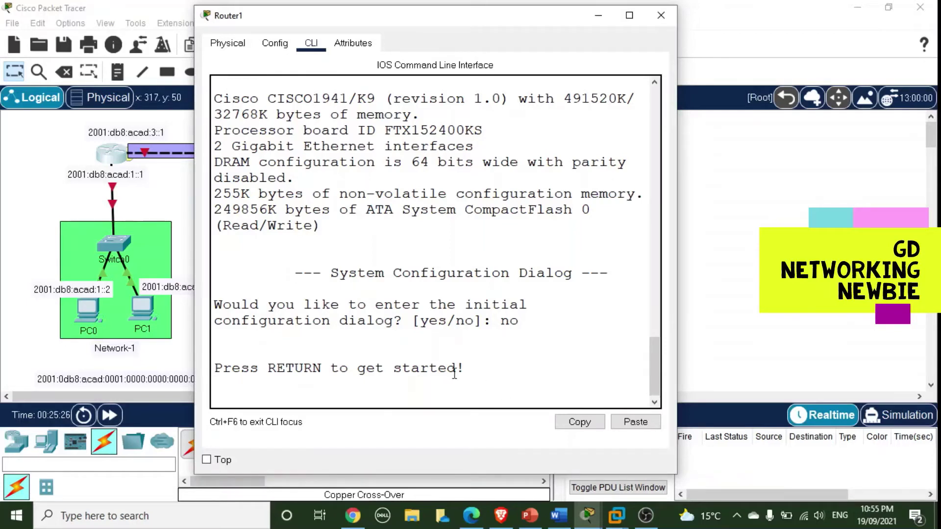
{"action": "key", "text": "Return"}
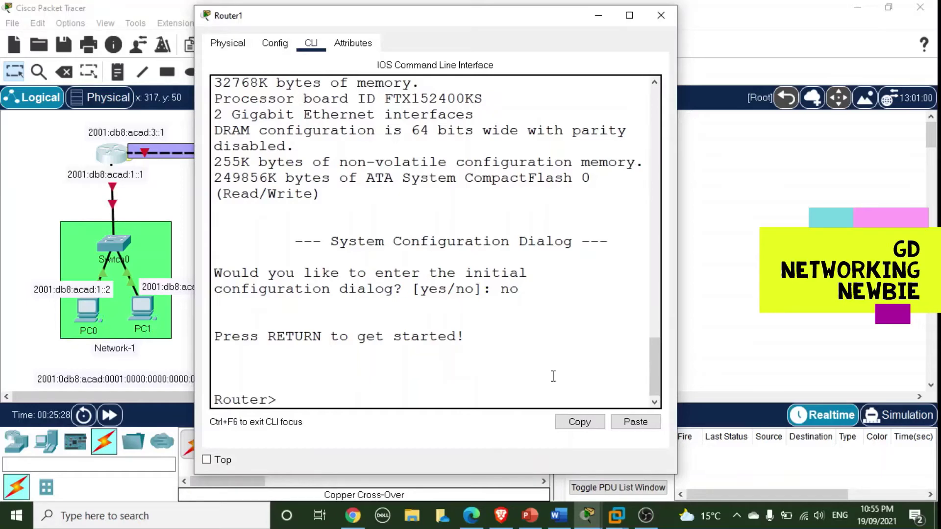
{"action": "left_click", "coordinate": [599, 17]}
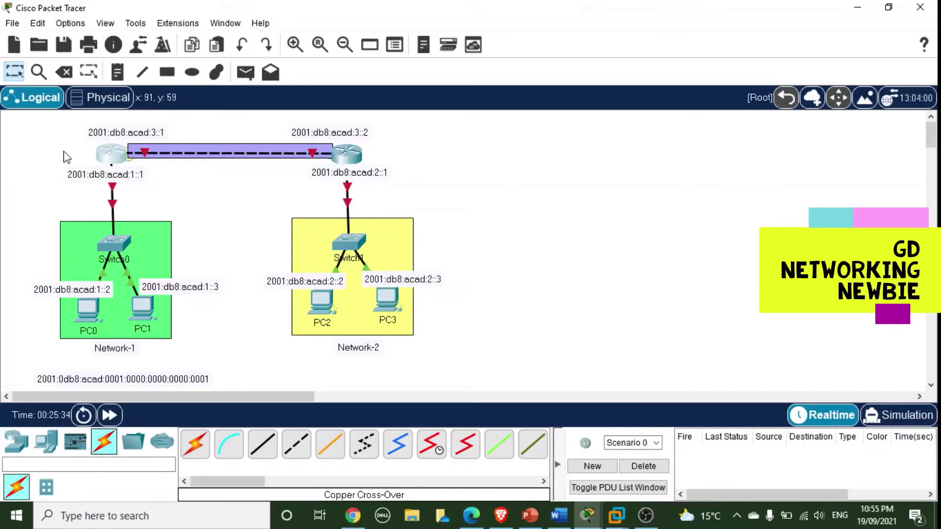
{"action": "left_click", "coordinate": [115, 161]}
{"action": "double_click", "coordinate": [409, 16]}
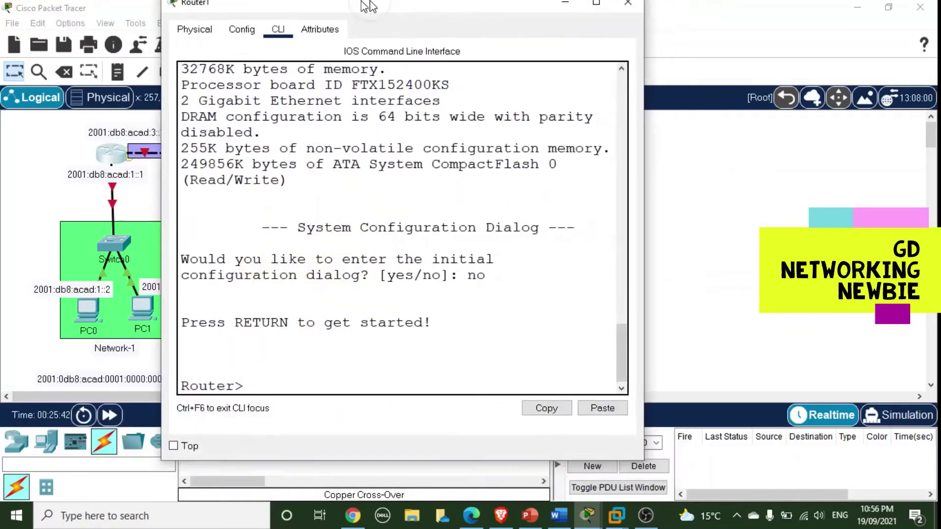
{"action": "left_click", "coordinate": [889, 8]}
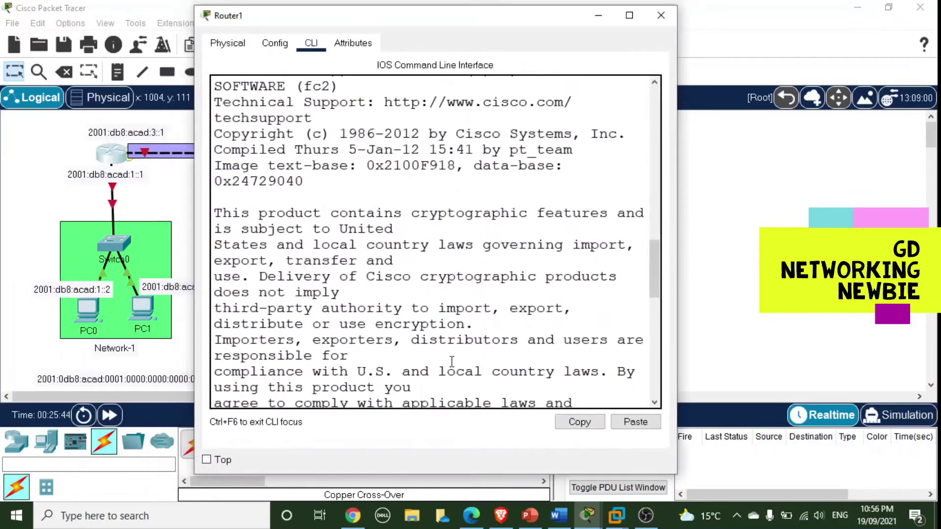
{"action": "double_click", "coordinate": [463, 15]}
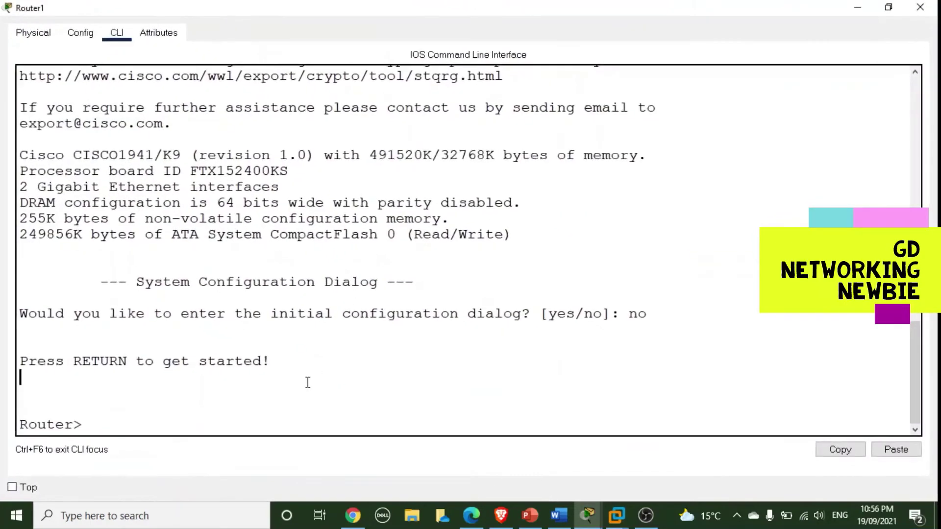
{"action": "key", "text": "Return"}
{"action": "key", "text": "Return"}
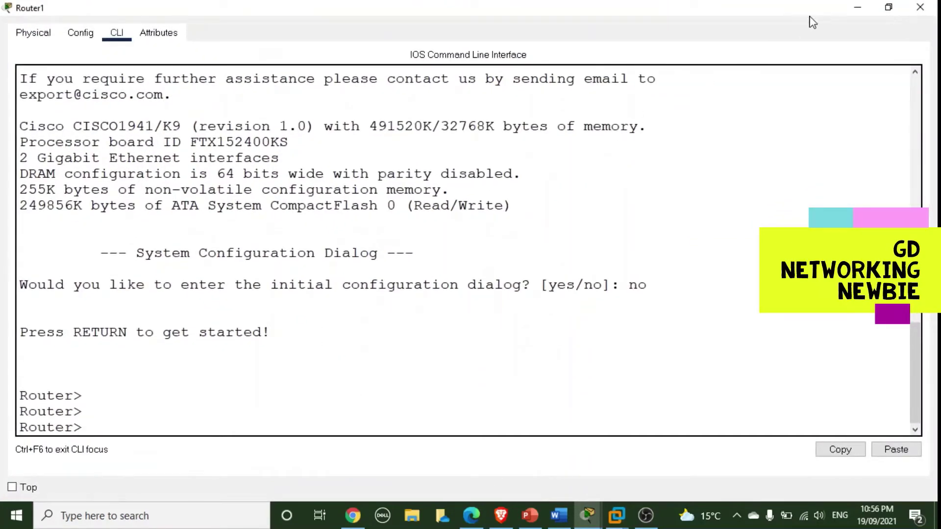
{"action": "left_click", "coordinate": [888, 7]}
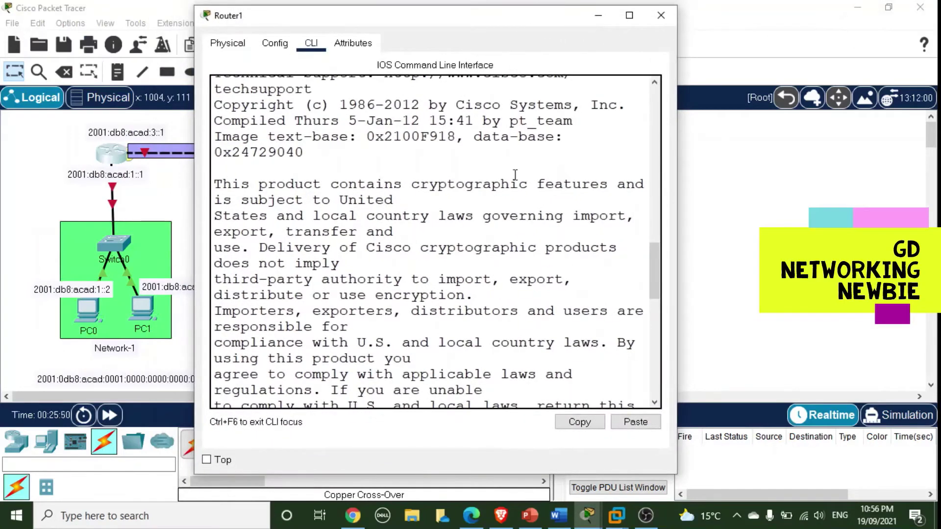
Enter privileged mode on Router1 with enable, then global configuration mode with configure terminal
{"action": "scroll", "coordinate": [515, 175], "scroll_direction": "down", "scroll_amount": 10}
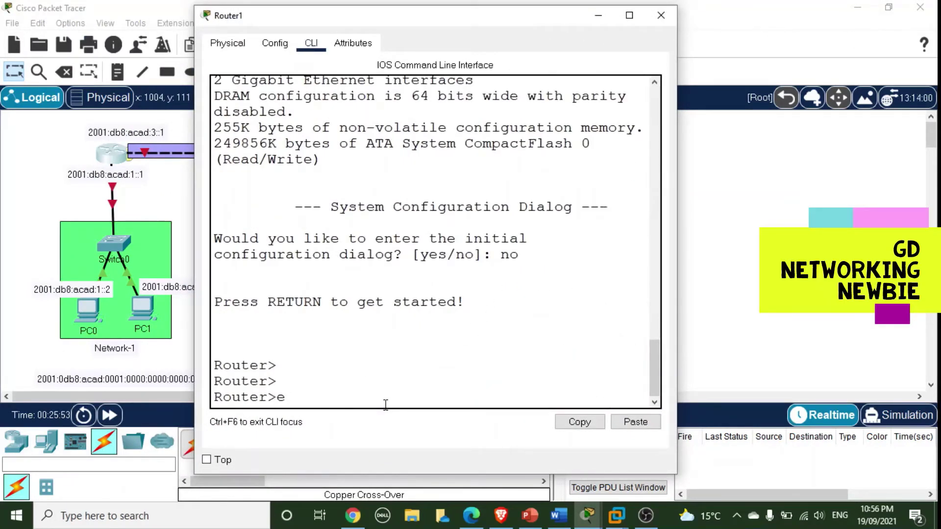
{"action": "type", "text": "enable"}
{"action": "key", "text": "Return"}
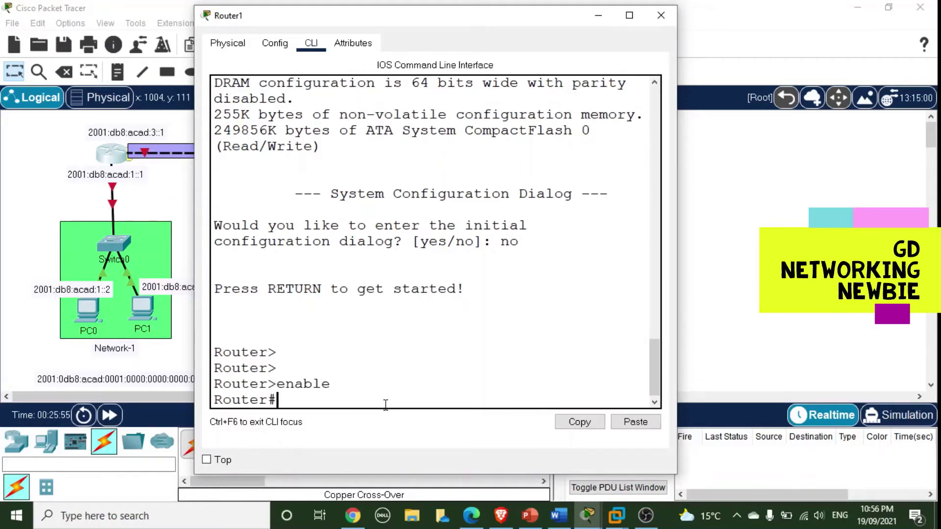
{"action": "type", "text": "confi"}
{"action": "key", "text": "Tab"}
{"action": "type", "text": "t"}
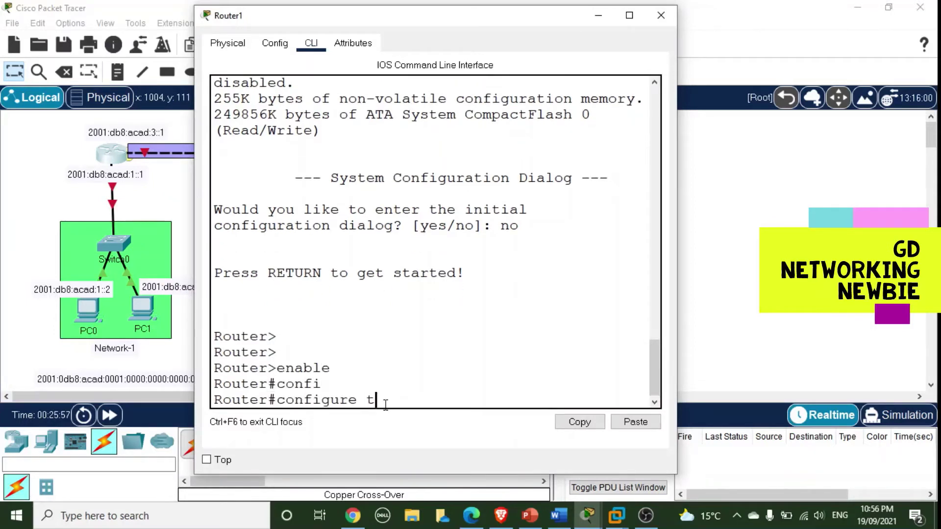
{"action": "type", "text": "er"}
{"action": "key", "text": "Tab"}
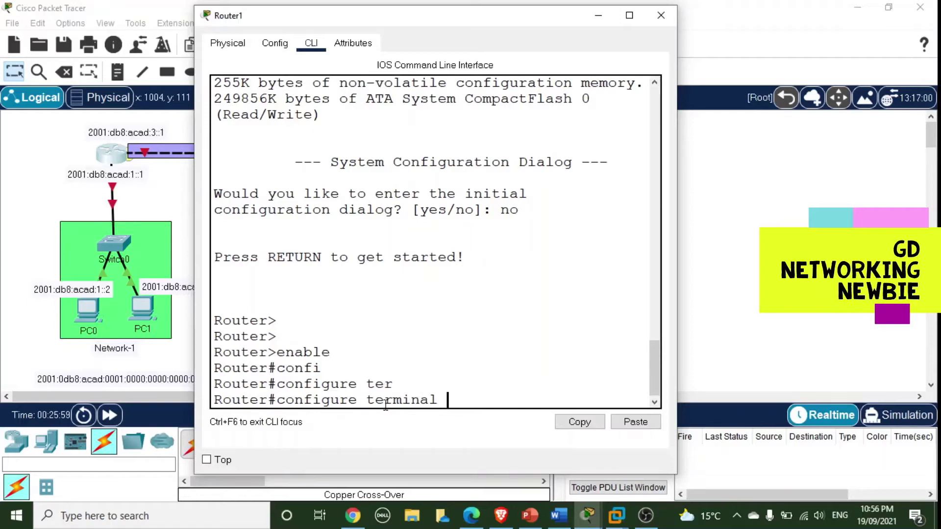
{"action": "key", "text": "Return"}
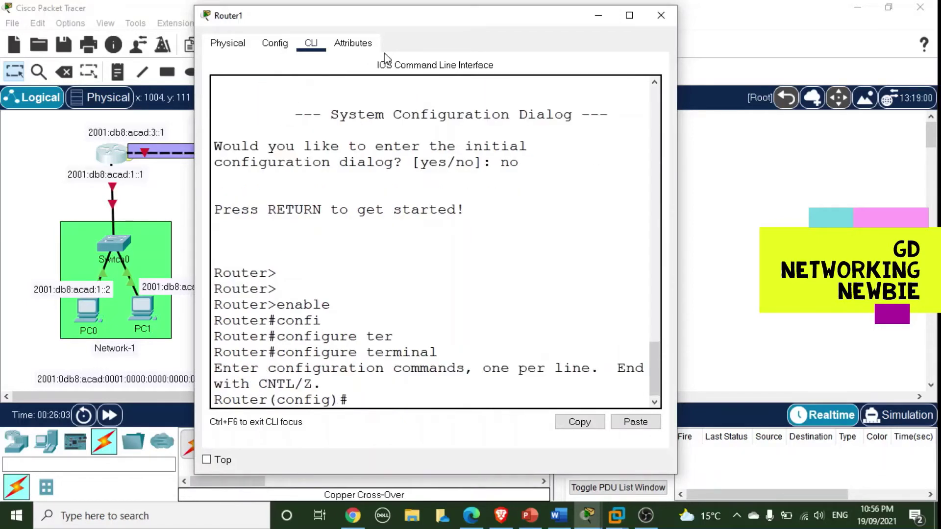
Move Router1's window off the topology and turn on Always Show Port Labels in Logical Workspace in the preferences
{"action": "left_click_drag", "start_coordinate": [397, 24], "coordinate": [312, 354]}
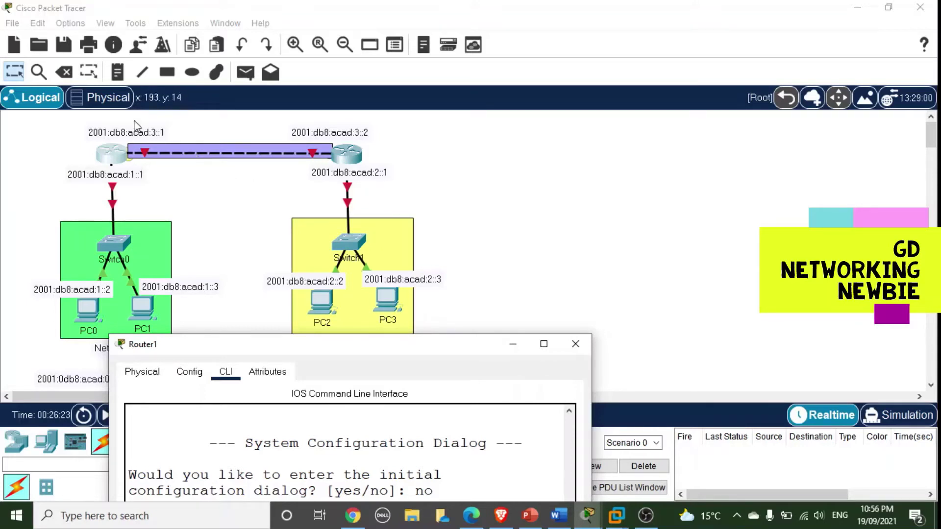
{"action": "left_click", "coordinate": [81, 26]}
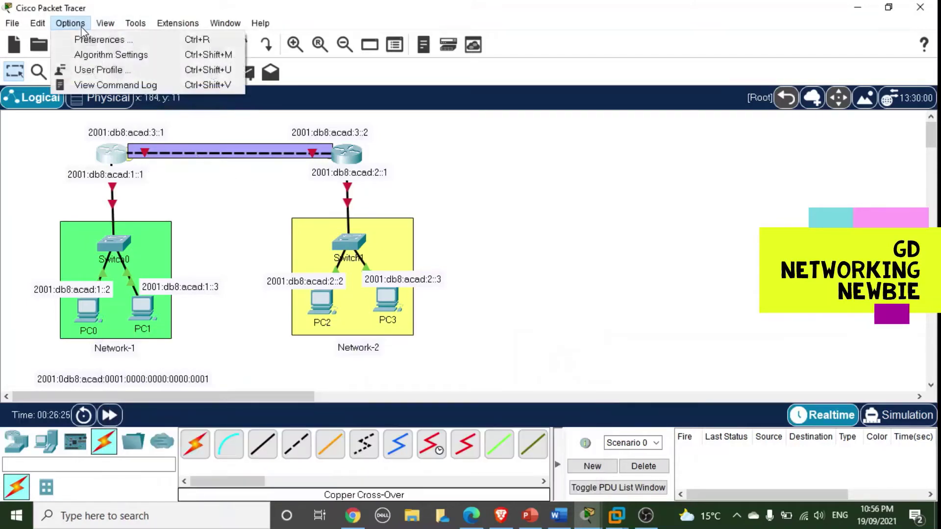
{"action": "left_click", "coordinate": [86, 40]}
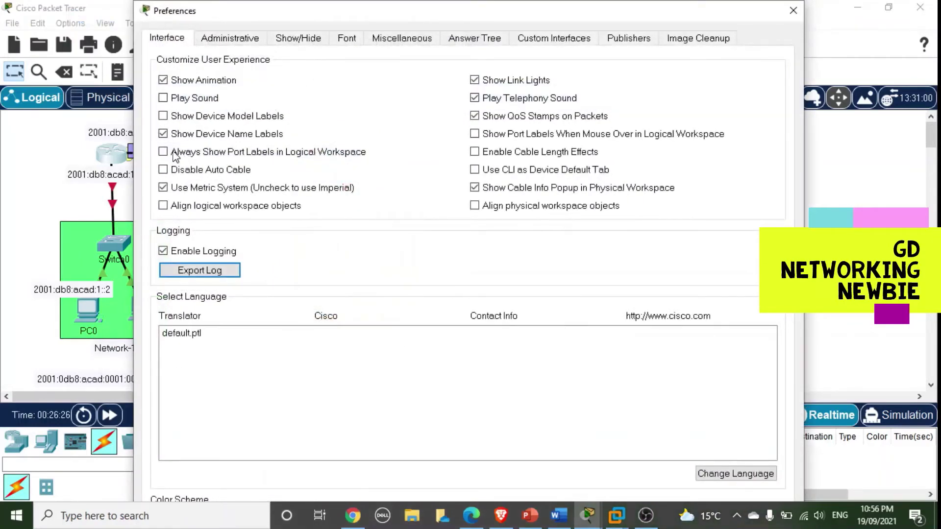
{"action": "left_click", "coordinate": [164, 153]}
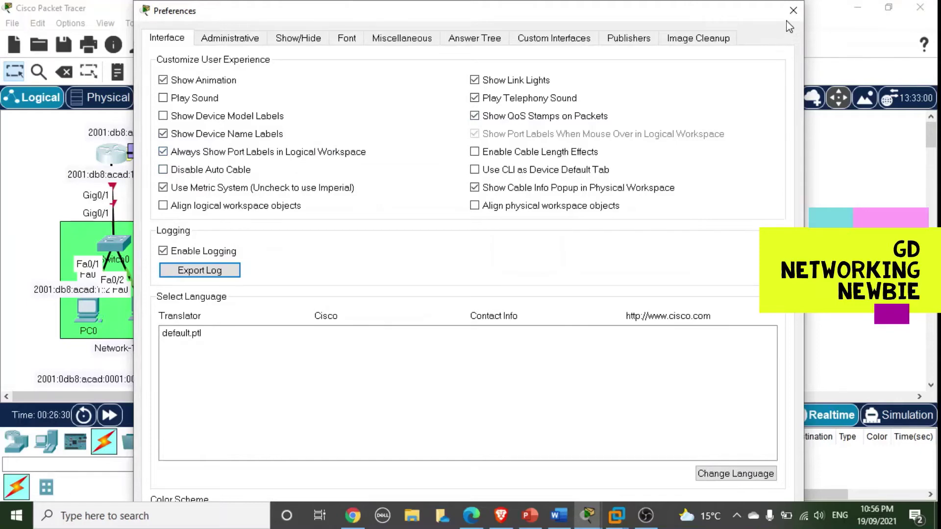
{"action": "left_click", "coordinate": [794, 10]}
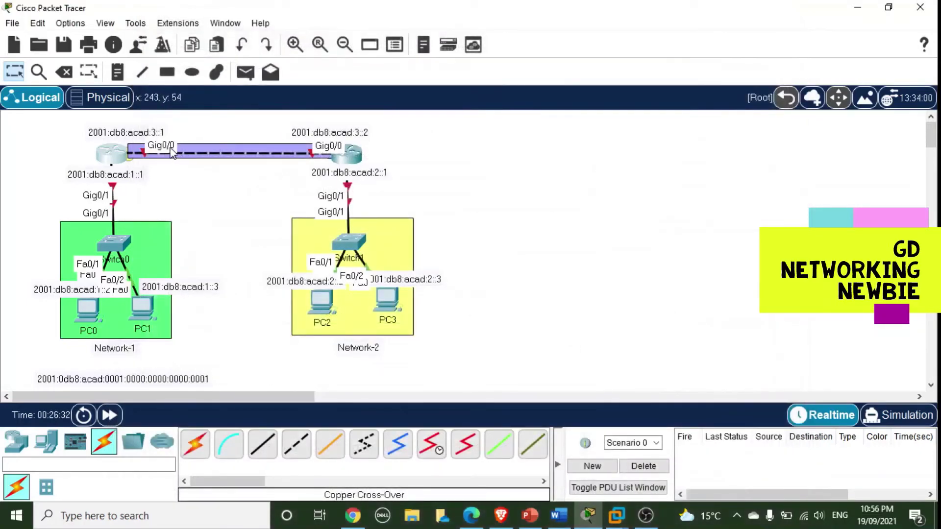
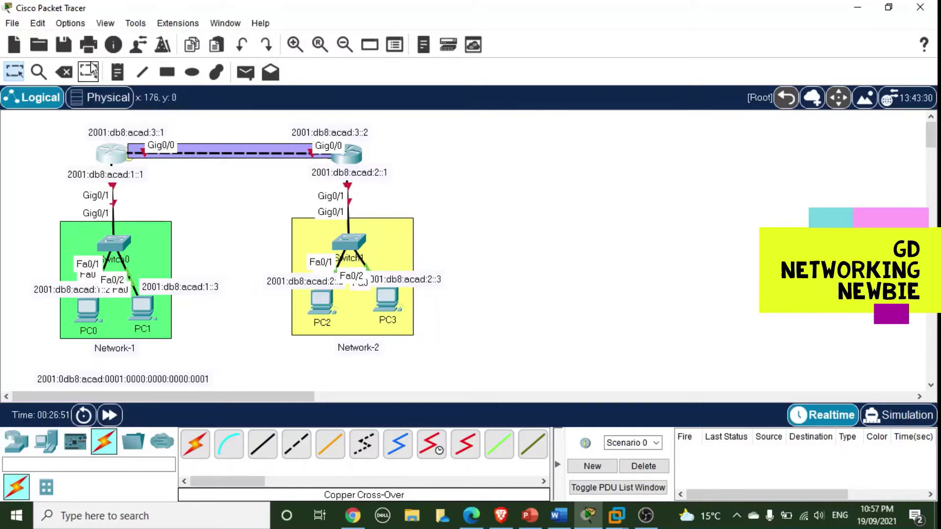
Turn off Always Show Port Labels in Logical Workspace in the preferences
{"action": "left_click", "coordinate": [70, 23]}
{"action": "left_click", "coordinate": [76, 39]}
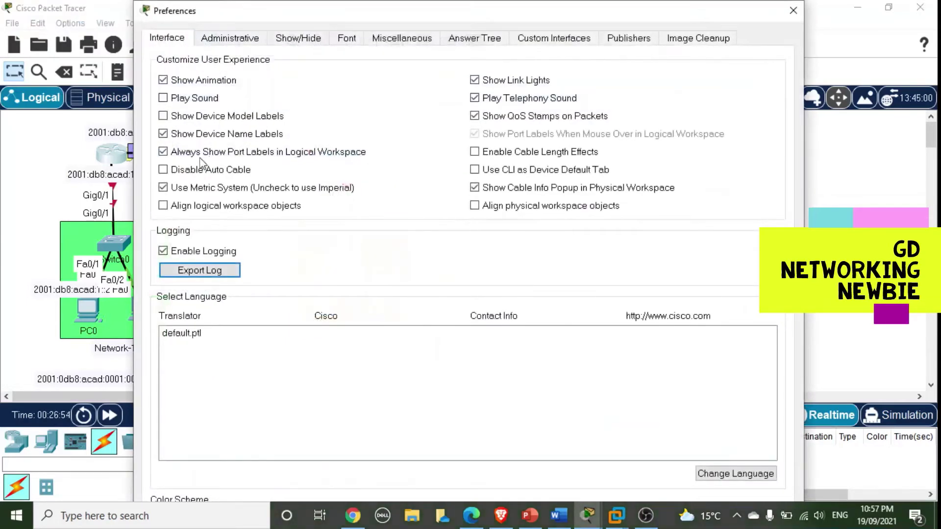
{"action": "left_click", "coordinate": [176, 152]}
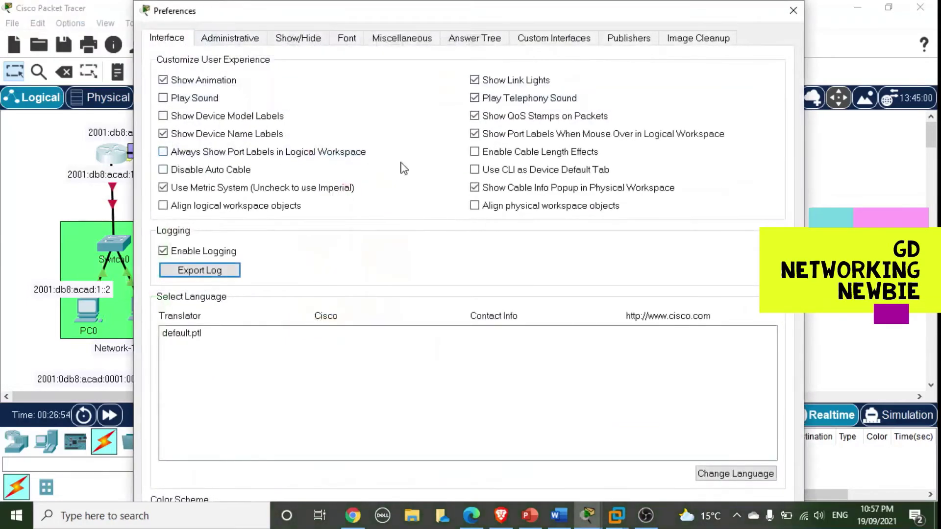
{"action": "left_click", "coordinate": [793, 10]}
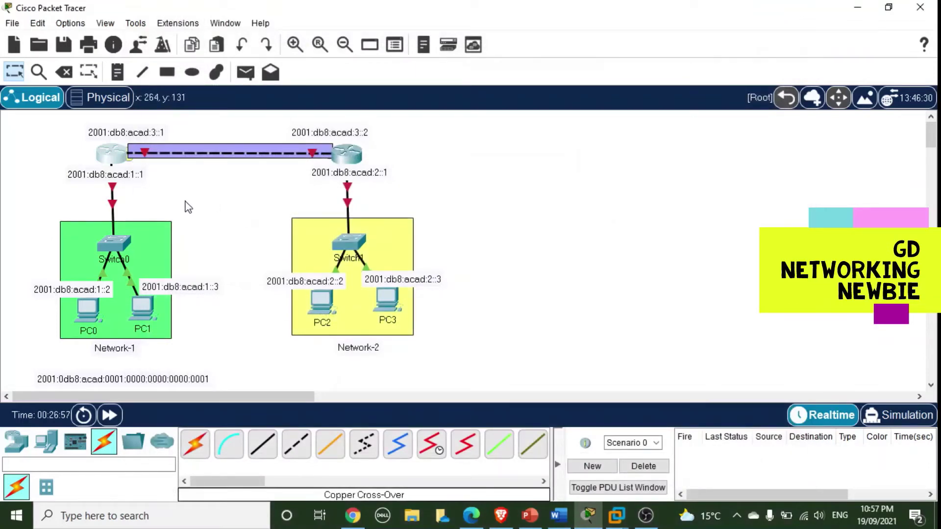
Return to Router1's command line and enter interface configuration mode for gigabitEthernet 0/0
{"action": "left_click", "coordinate": [121, 159]}
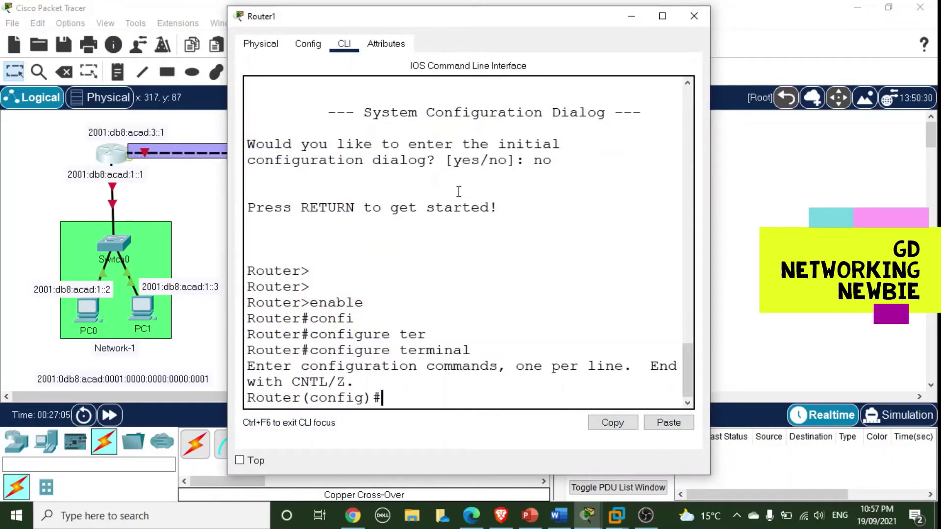
{"action": "type", "text": "inter"}
{"action": "key", "text": "Tab"}
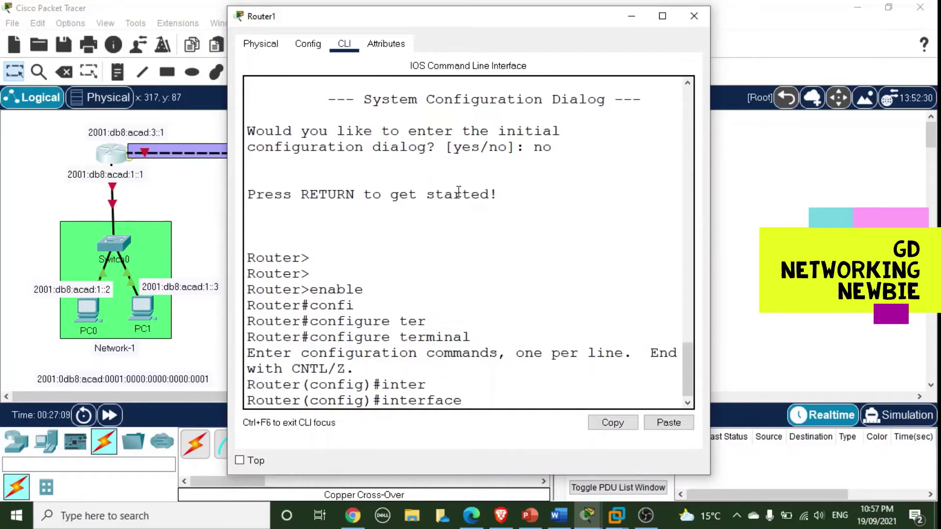
{"action": "type", "text": "g"}
{"action": "key", "text": "Tab"}
{"action": "type", "text": "0/"}
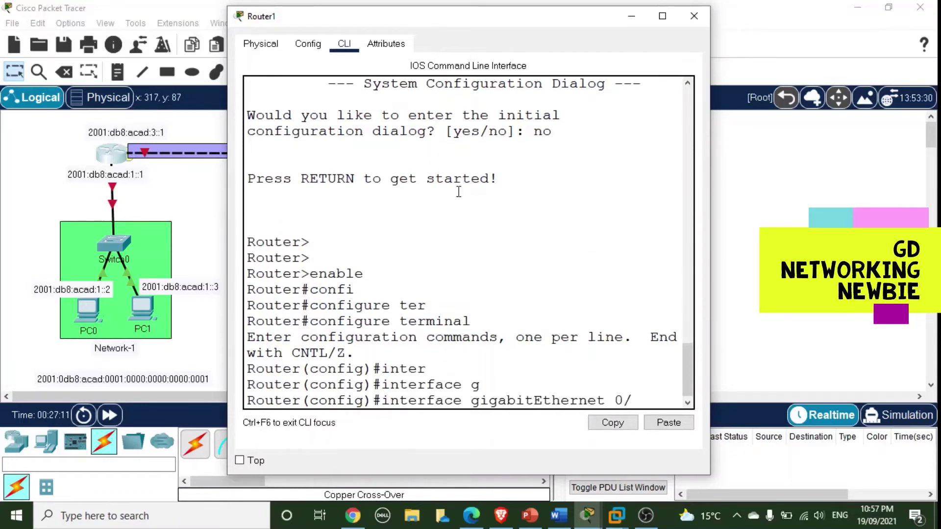
{"action": "type", "text": "0"}
{"action": "key", "text": "Return"}
Assign the IPv6 address 2001:db8:acad:3::1/64 to Router1's gigabitEthernet 0/0 interface
{"action": "left_click_drag", "start_coordinate": [464, 25], "coordinate": [193, 188]}
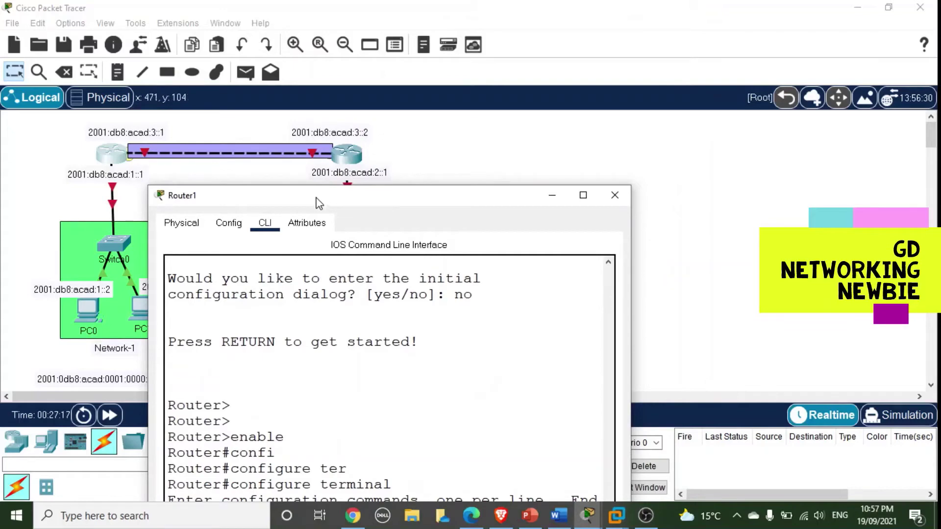
{"action": "left_click_drag", "start_coordinate": [316, 201], "coordinate": [207, 183]}
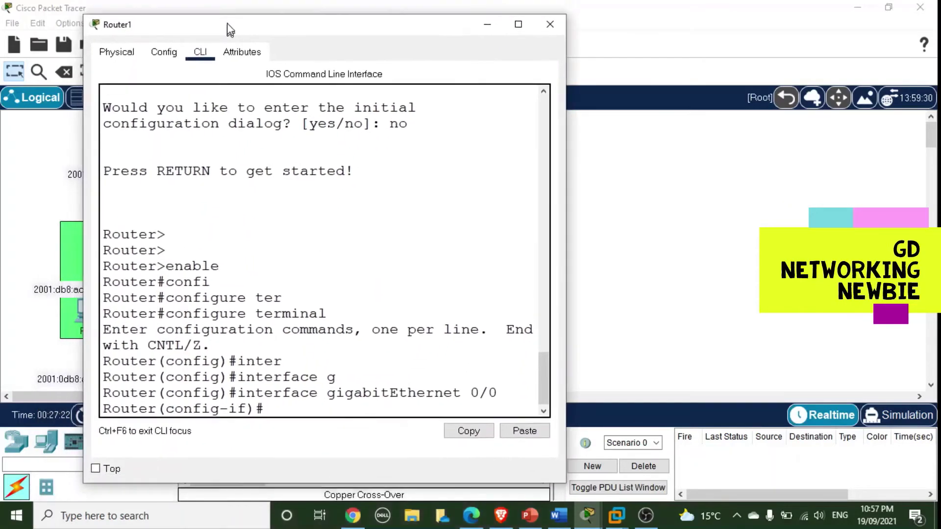
{"action": "left_click_drag", "start_coordinate": [230, 30], "coordinate": [230, 19]}
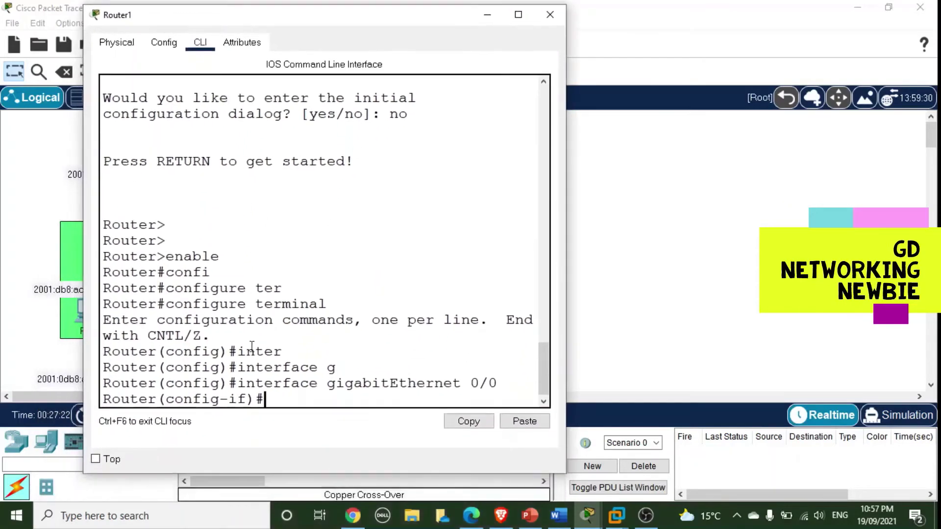
{"action": "type", "text": "ipv6 ad"}
{"action": "key", "text": "Tab"}
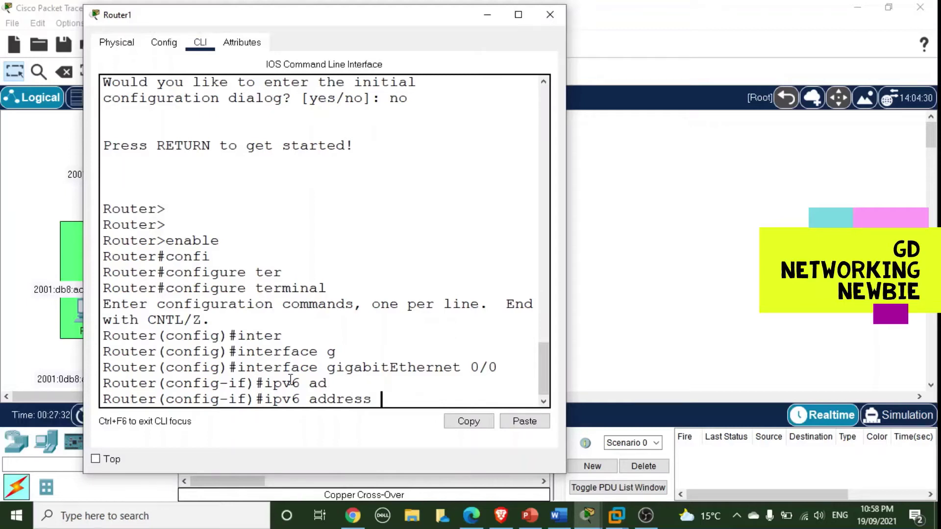
{"action": "type", "text": "200"}
{"action": "type", "text": "1:db"}
{"action": "type", "text": "8"}
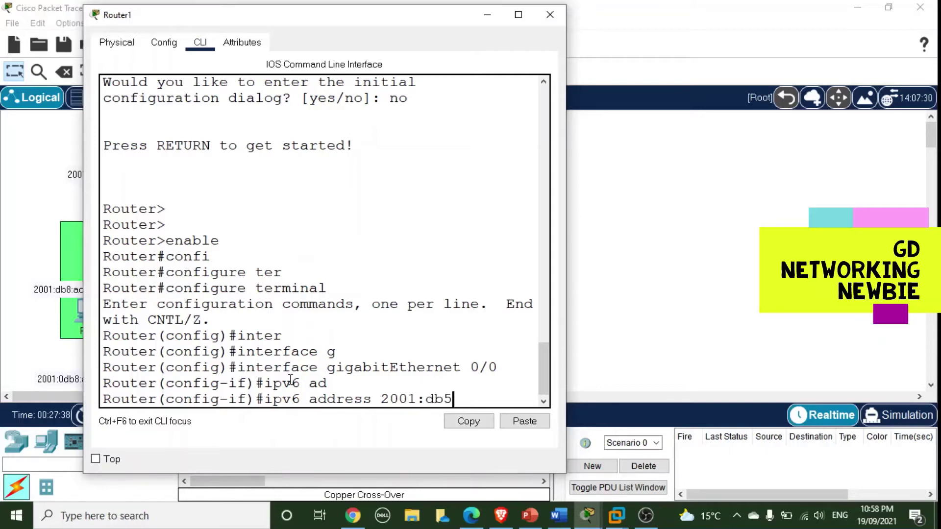
{"action": "key", "text": "BackSpace"}
{"action": "type", "text": "8:acad:"}
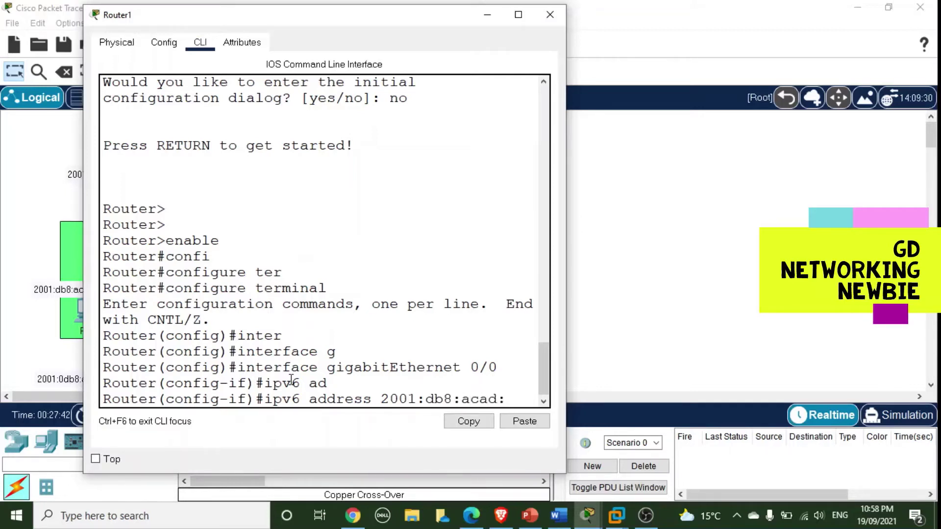
{"action": "type", "text": "3::1"}
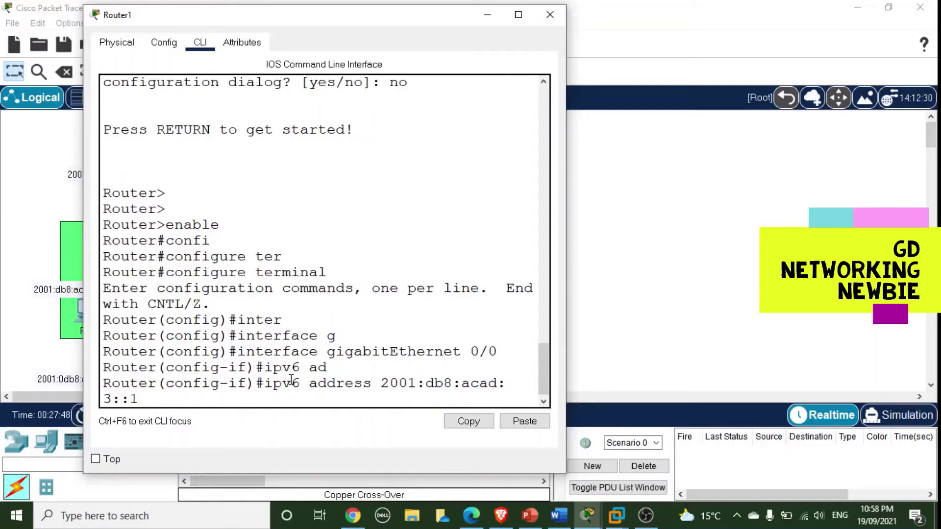
{"action": "type", "text": "/64"}
{"action": "left_click_drag", "start_coordinate": [400, 25], "coordinate": [384, 134]}
{"action": "left_click_drag", "start_coordinate": [256, 126], "coordinate": [223, 22]}
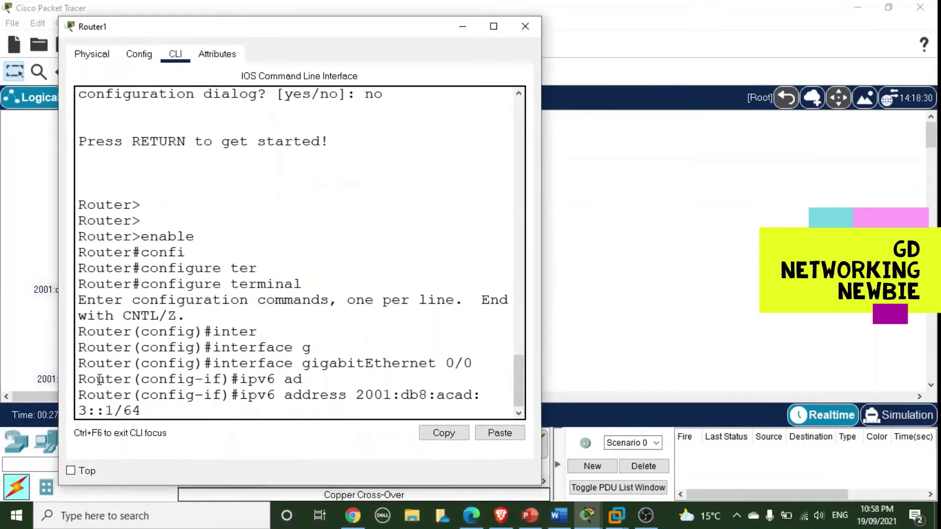
{"action": "key", "text": "Return"}
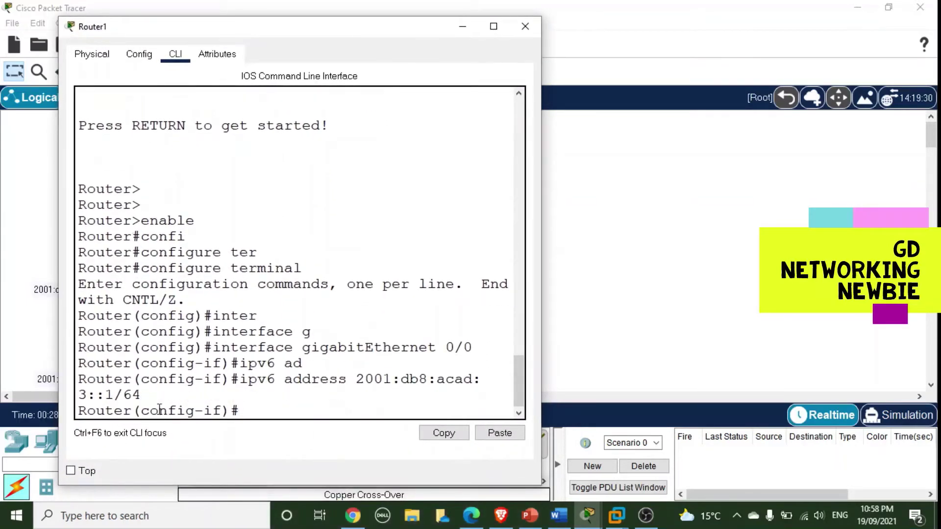
Enable Router1's gigabitEthernet 0/0 interface with no shutdown and exit to global configuration mode
{"action": "type", "text": "no shut"}
{"action": "key", "text": "Tab"}
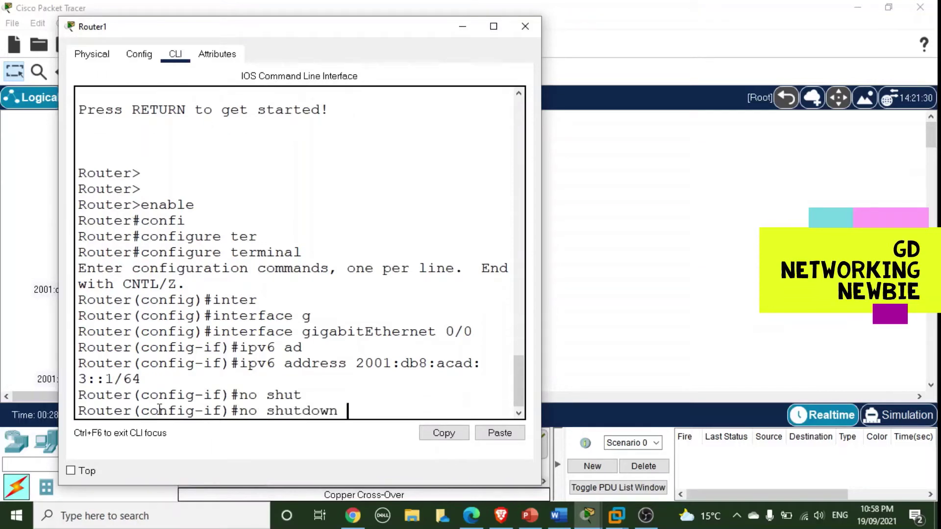
{"action": "key", "text": "Return"}
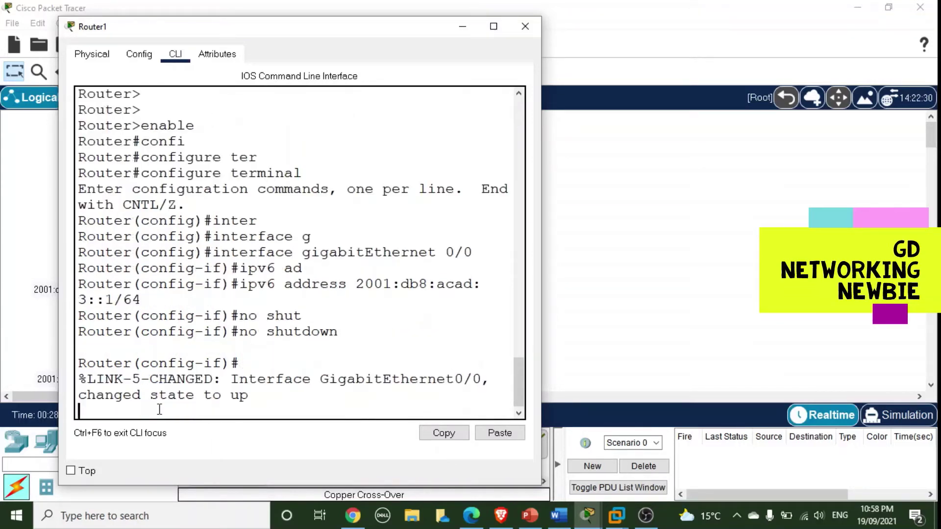
{"action": "key", "text": "Return"}
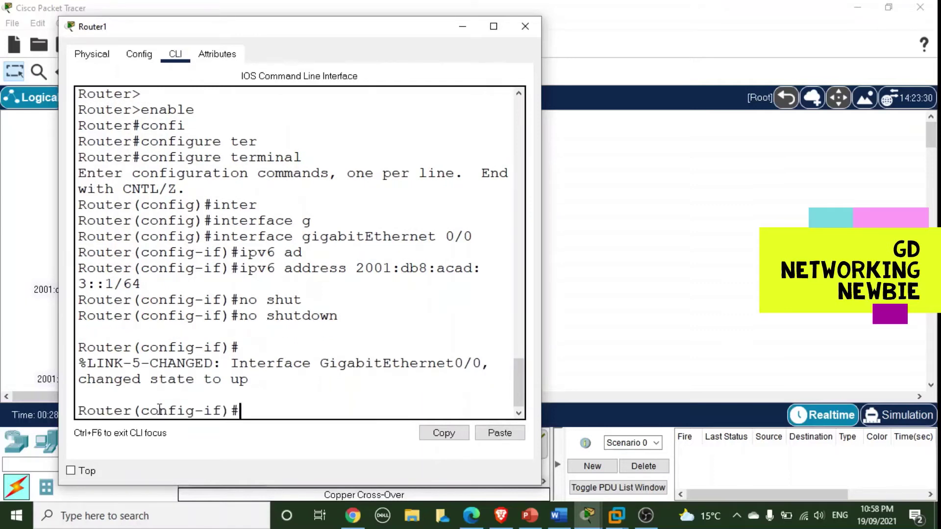
{"action": "type", "text": "exit"}
{"action": "key", "text": "Return"}
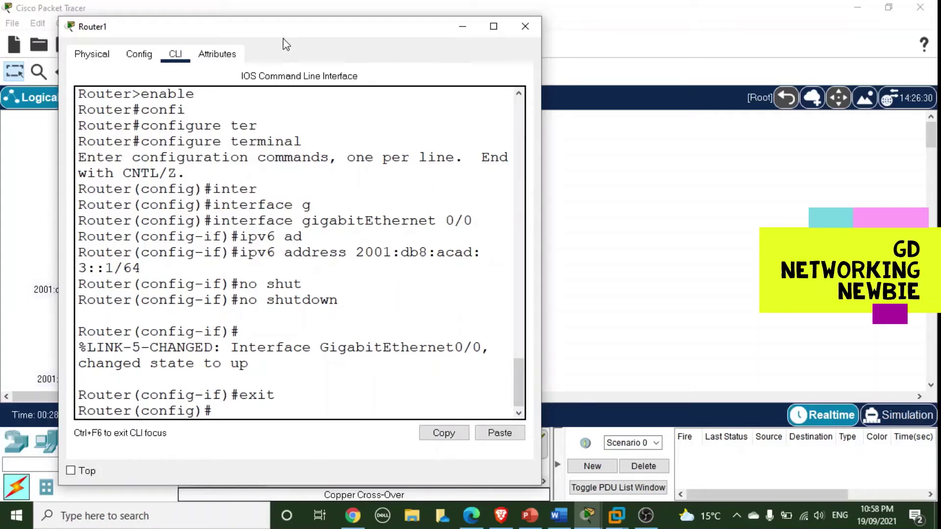
Check Router1's links in the topology and enter interface configuration mode for gigabitEthernet 0/1
{"action": "left_click_drag", "start_coordinate": [298, 36], "coordinate": [277, 188]}
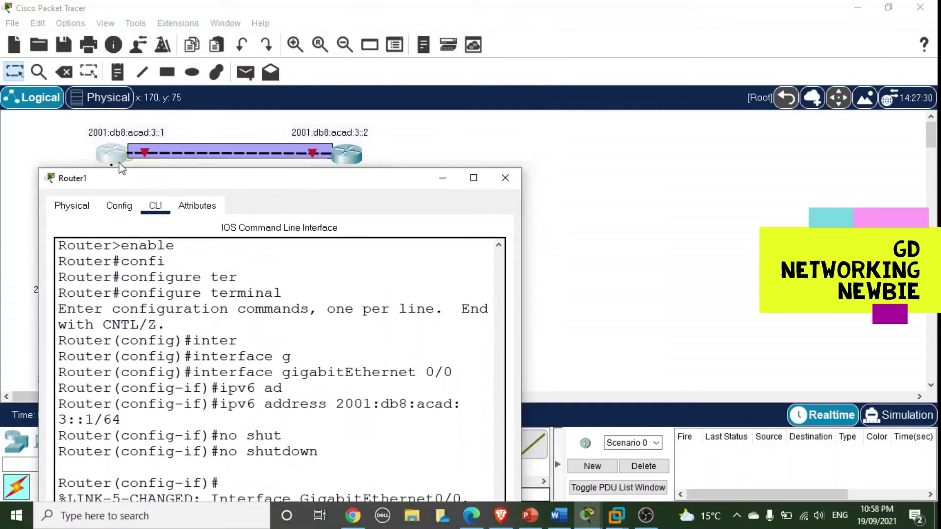
{"action": "left_click_drag", "start_coordinate": [180, 183], "coordinate": [192, 61]}
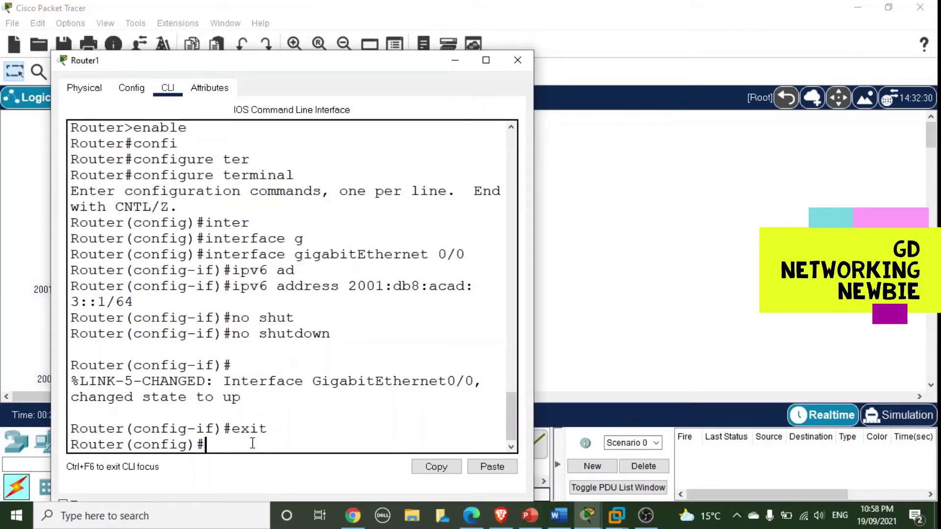
{"action": "type", "text": "interface g"}
{"action": "key", "text": "Tab"}
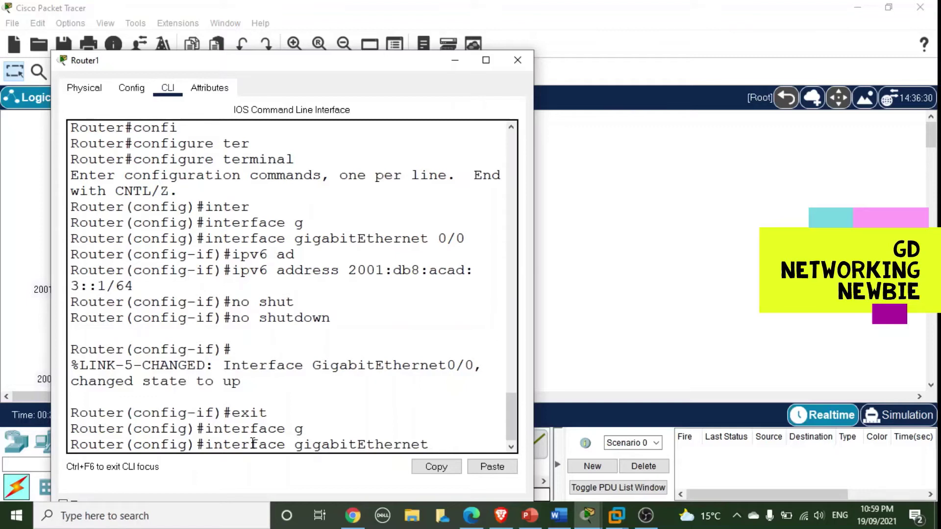
{"action": "type", "text": "0/1"}
{"action": "key", "text": "Return"}
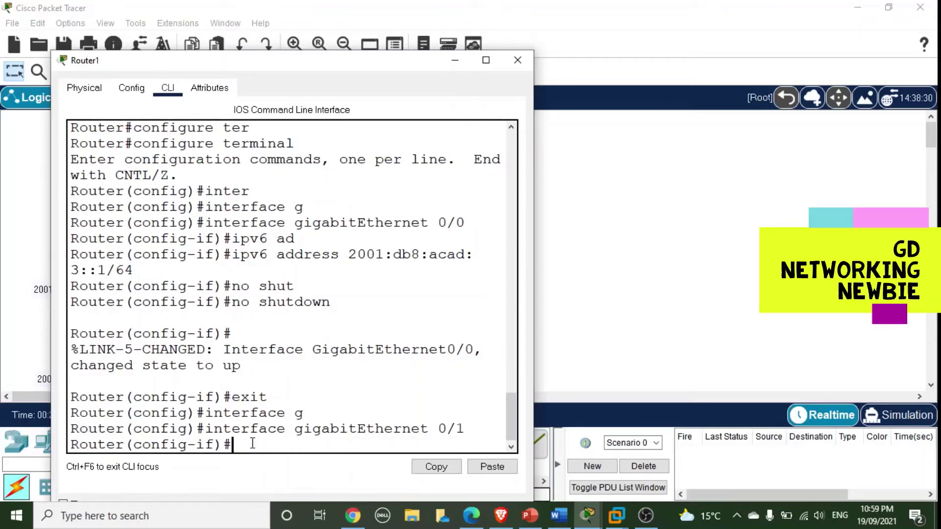
Assign the IPv6 address 2001:db8:acad:1::1/64 to Router1's gigabitEthernet 0/1 interface, consulting the address labels in the topology
{"action": "type", "text": "ipv6 ad"}
{"action": "key", "text": "Tab"}
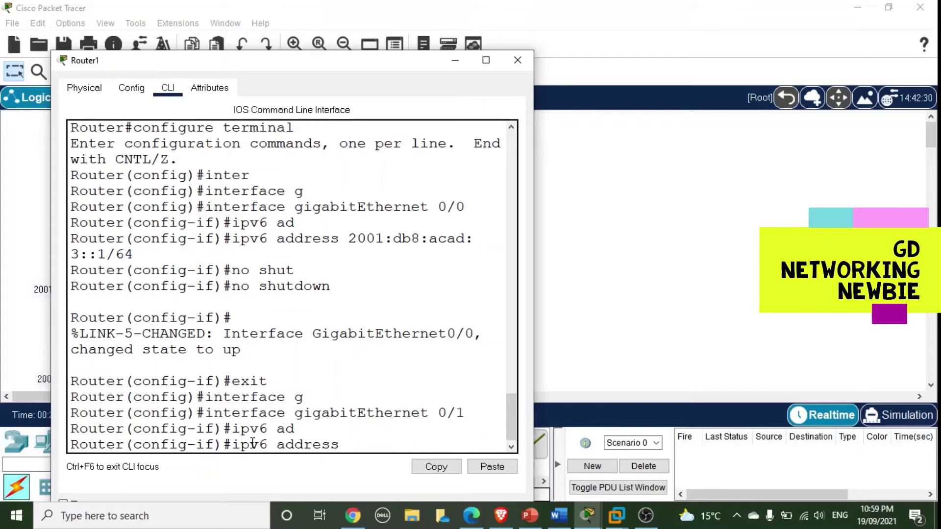
{"action": "type", "text": "2001:db8:"}
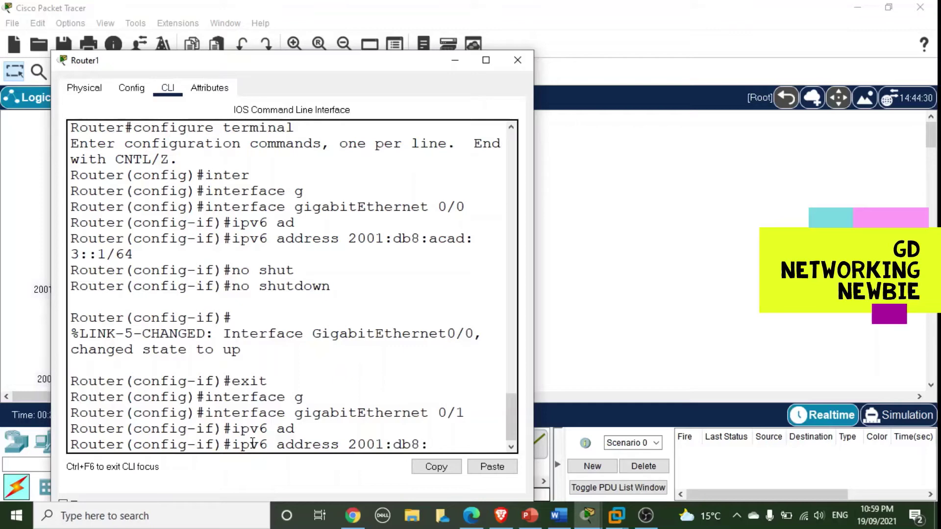
{"action": "type", "text": "acad:"}
{"action": "left_click_drag", "start_coordinate": [237, 63], "coordinate": [227, 293]}
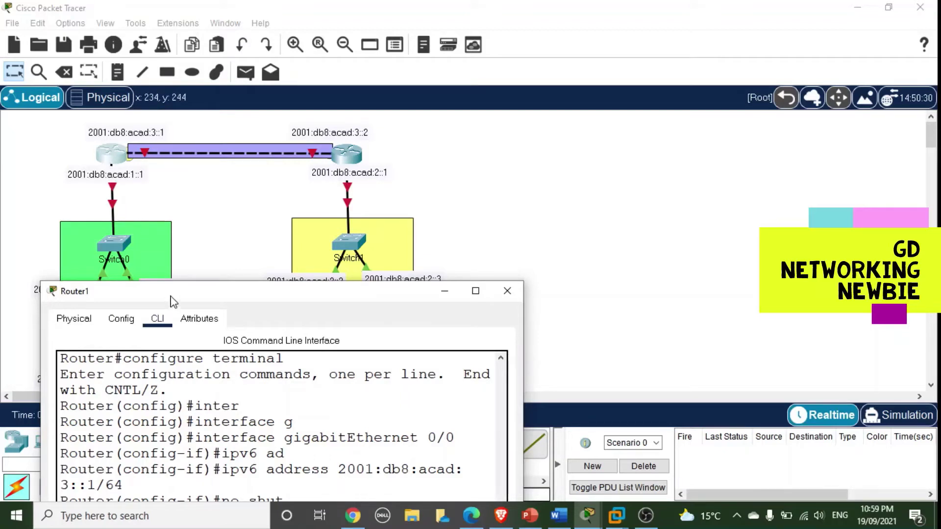
{"action": "left_click_drag", "start_coordinate": [171, 299], "coordinate": [193, 367]}
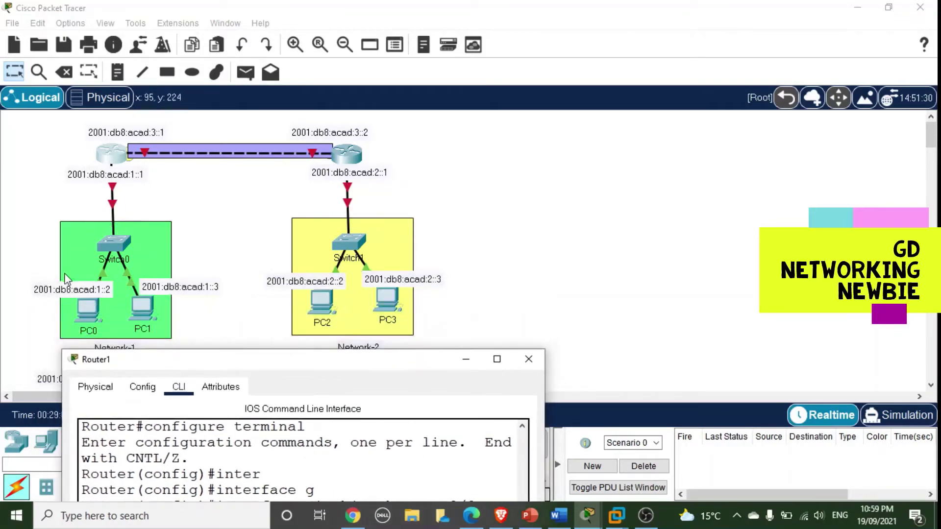
{"action": "left_click_drag", "start_coordinate": [164, 359], "coordinate": [185, 399]}
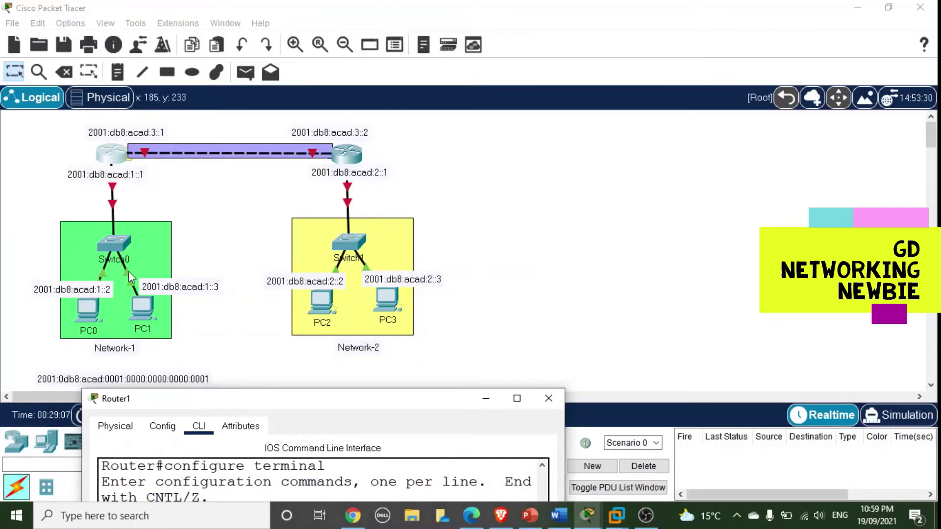
{"action": "left_click_drag", "start_coordinate": [216, 399], "coordinate": [222, 252]}
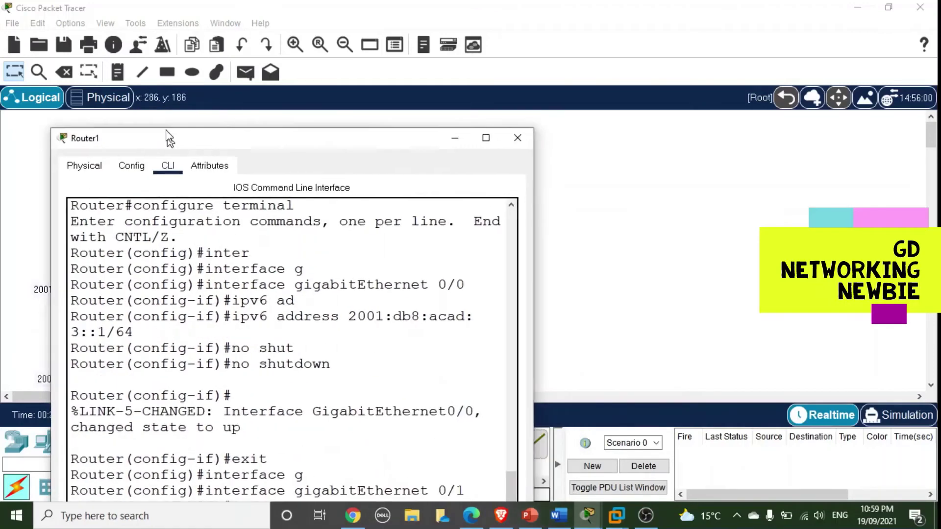
{"action": "left_click_drag", "start_coordinate": [168, 137], "coordinate": [157, 73]}
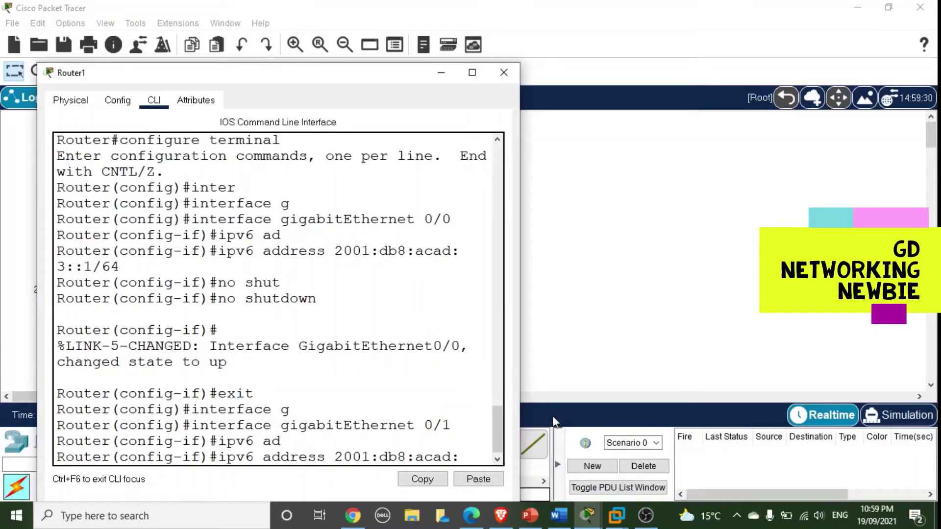
{"action": "type", "text": "1::1/64"}
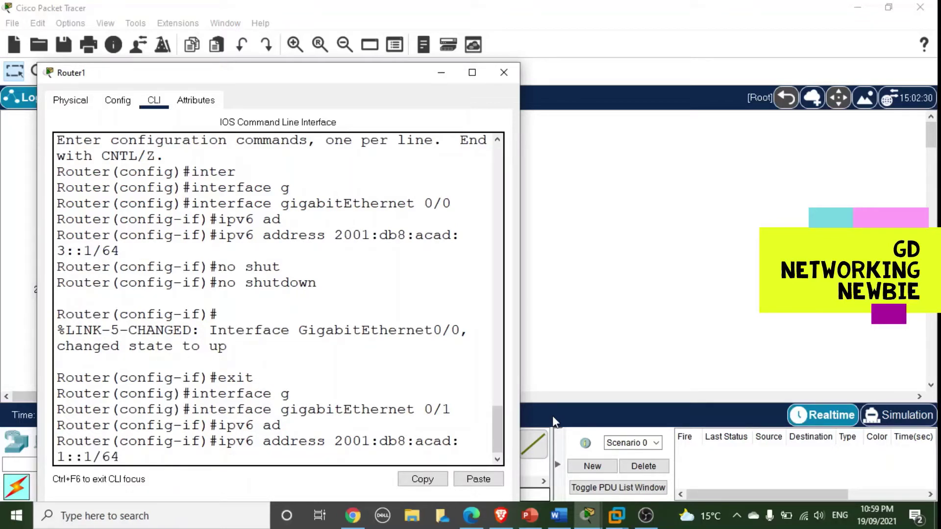
{"action": "left_click_drag", "start_coordinate": [520, 325], "coordinate": [655, 326]}
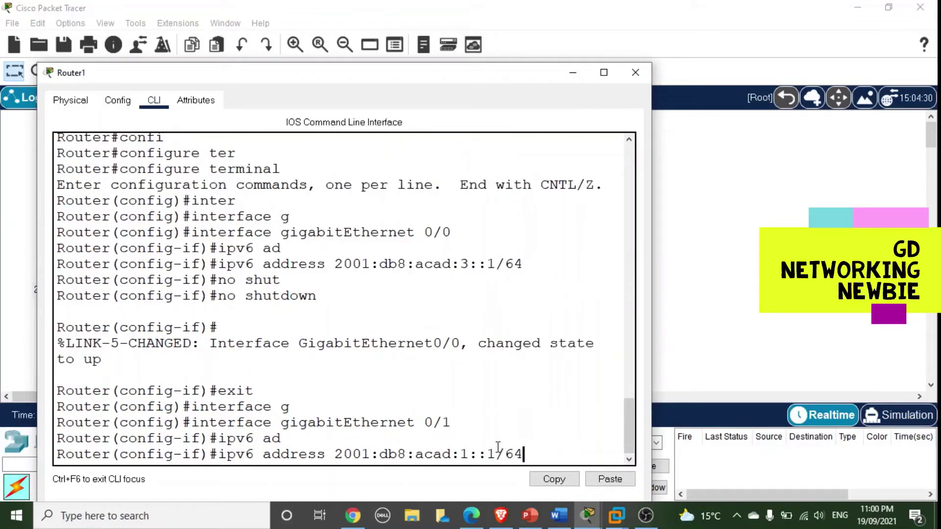
{"action": "key", "text": "Return"}
Enable Router1's gigabitEthernet 0/1 interface with no shutdown and exit to global configuration mode
{"action": "type", "text": "no shut"}
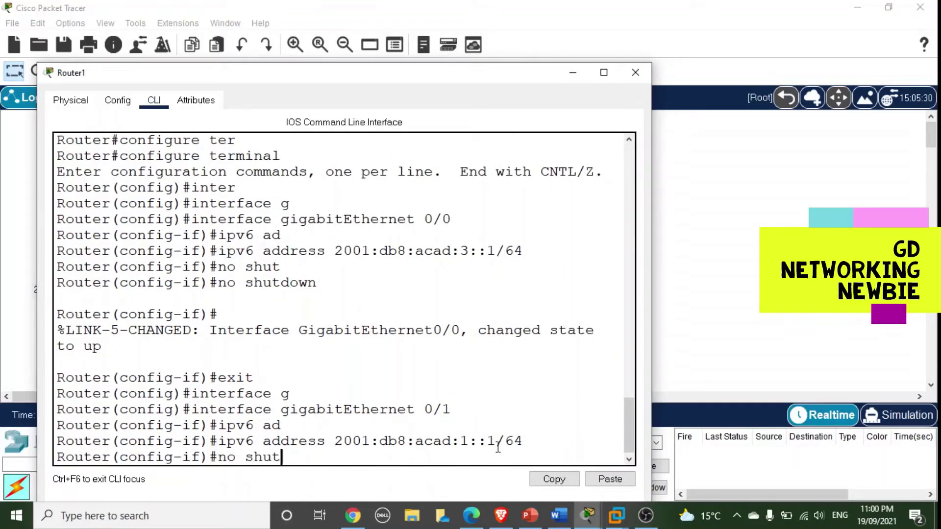
{"action": "key", "text": "Tab"}
{"action": "key", "text": "Return"}
{"action": "key", "text": "Return"}
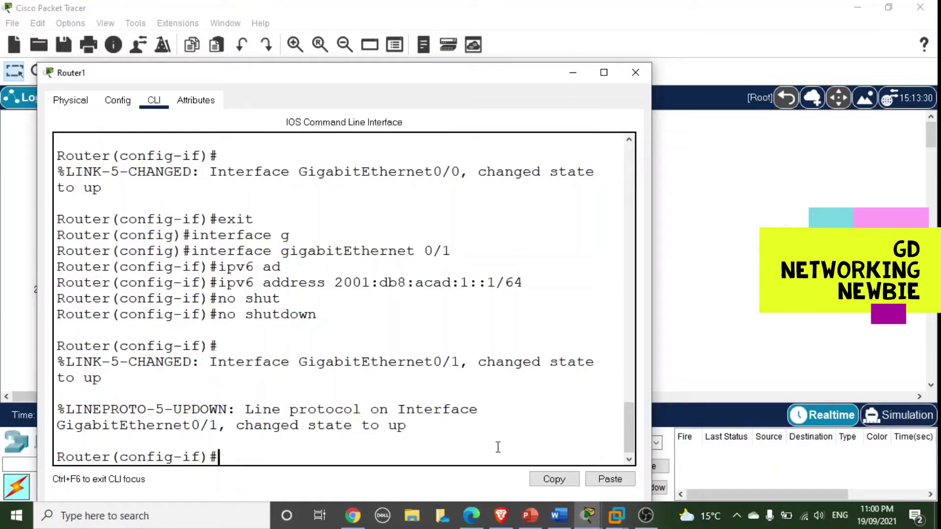
{"action": "type", "text": "exit"}
{"action": "key", "text": "Return"}
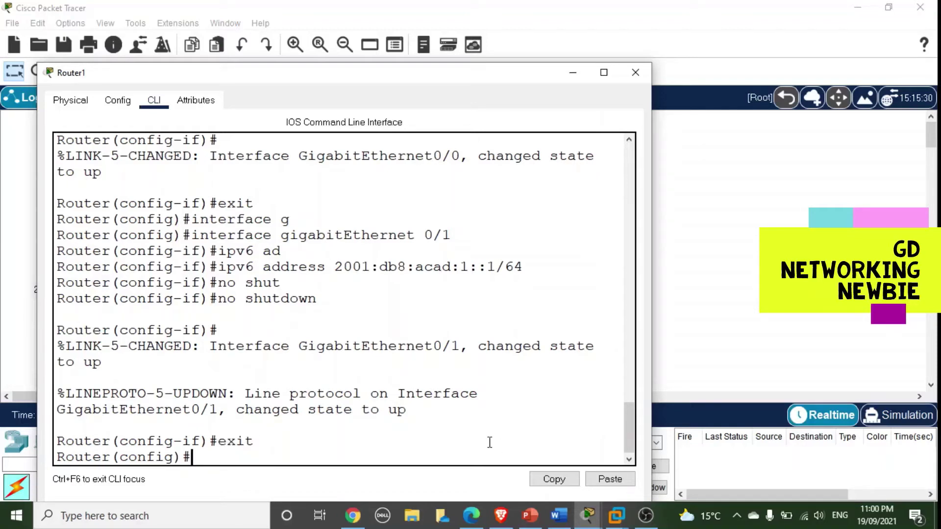
Enable IPv6 routing on Router1 with ipv6 unicast-routing and return to privileged EXEC mode
{"action": "left_click_drag", "start_coordinate": [163, 456], "coordinate": [224, 455]}
{"action": "type", "text": "ipv6 uni"}
{"action": "key", "text": "Tab"}
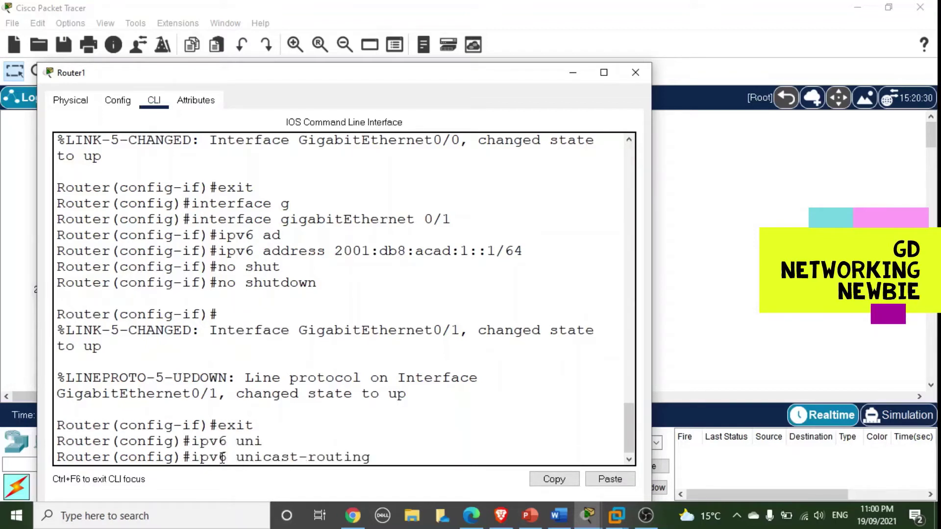
{"action": "key", "text": "Return"}
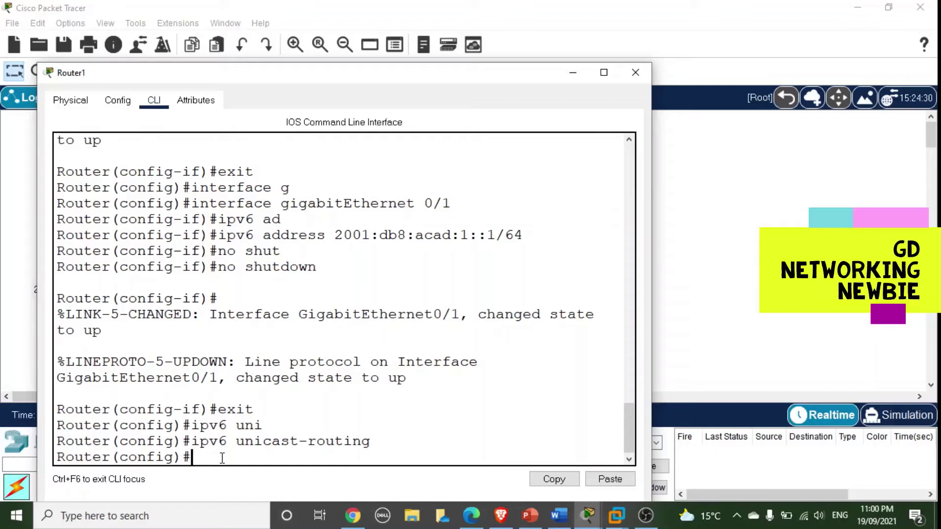
{"action": "key", "text": "Return"}
{"action": "key", "text": "Return"}
{"action": "key", "text": "Return"}
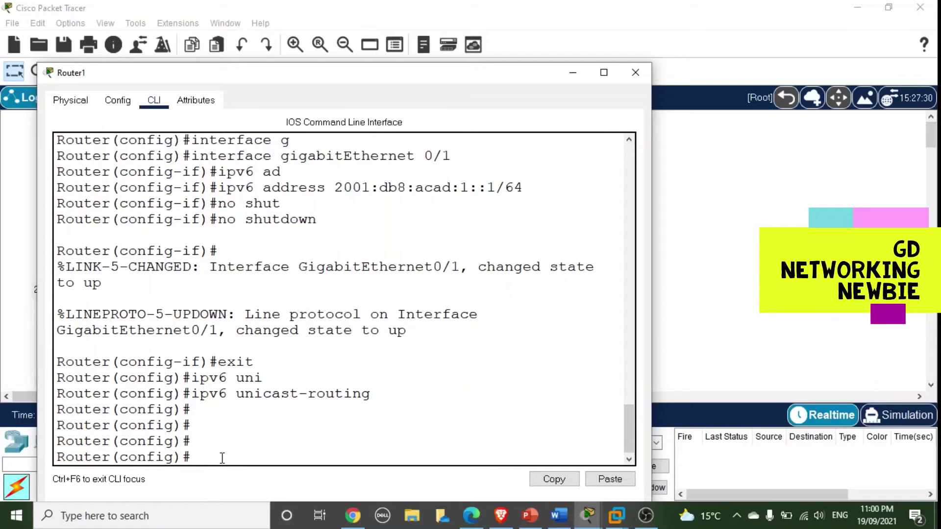
{"action": "key", "text": "ctrl+z"}
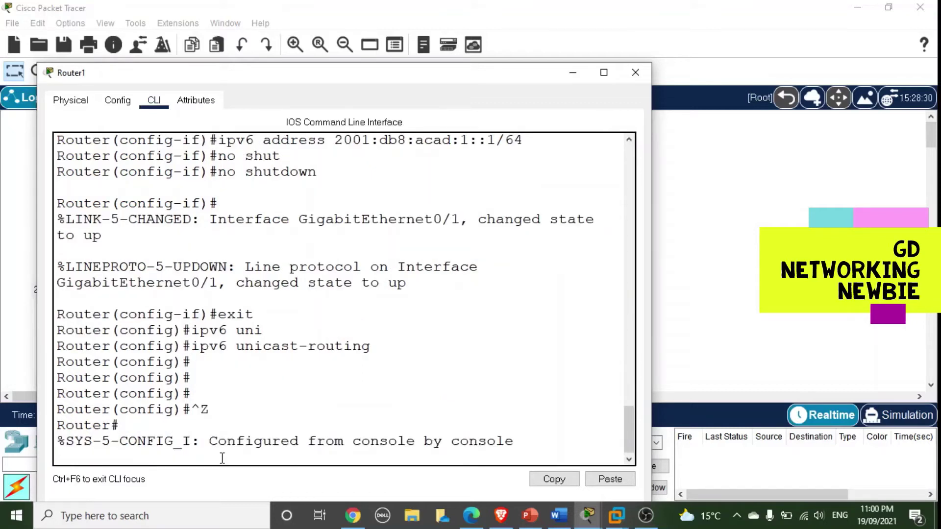
Run show ipv6 interface brief on Router1 and examine the status and addresses of its interfaces
{"action": "key", "text": "Return"}
{"action": "type", "text": "show i"}
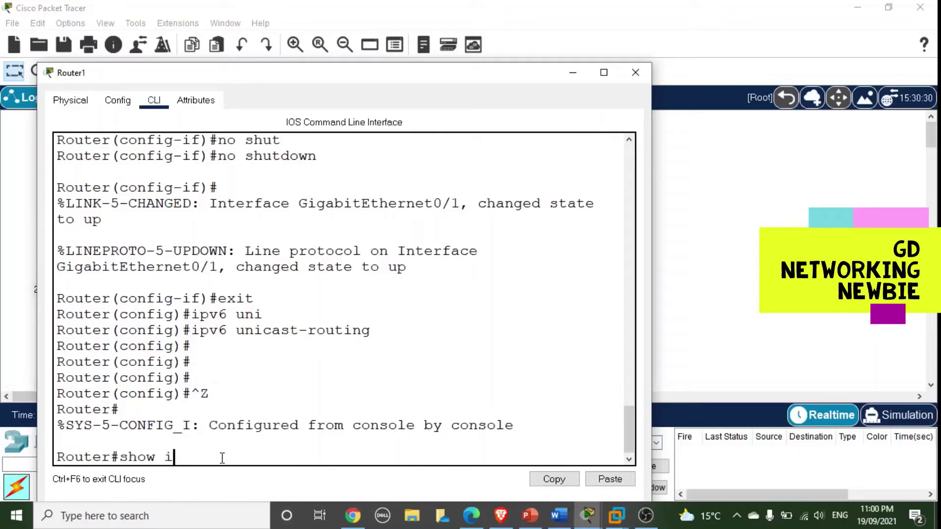
{"action": "type", "text": "pvt"}
{"action": "type", "text": "6"}
{"action": "type", "text": " inte"}
{"action": "key", "text": "Tab"}
{"action": "type", "text": "br"}
{"action": "key", "text": "Tab"}
{"action": "key", "text": "Return"}
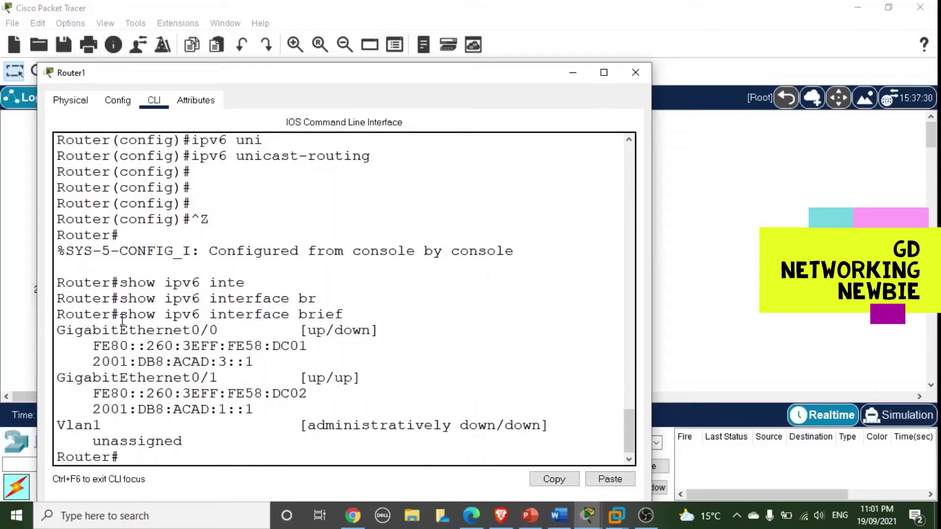
{"action": "left_click_drag", "start_coordinate": [119, 318], "coordinate": [353, 319]}
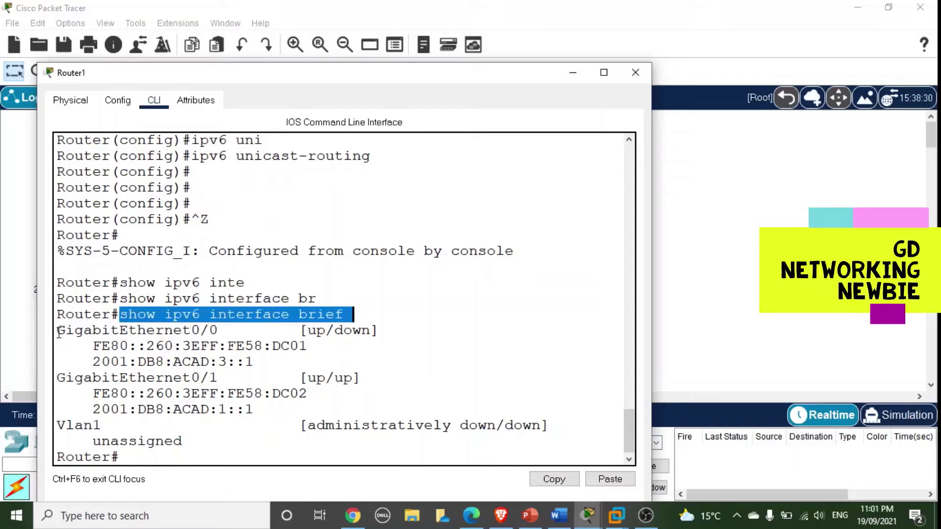
{"action": "left_click_drag", "start_coordinate": [57, 331], "coordinate": [222, 330]}
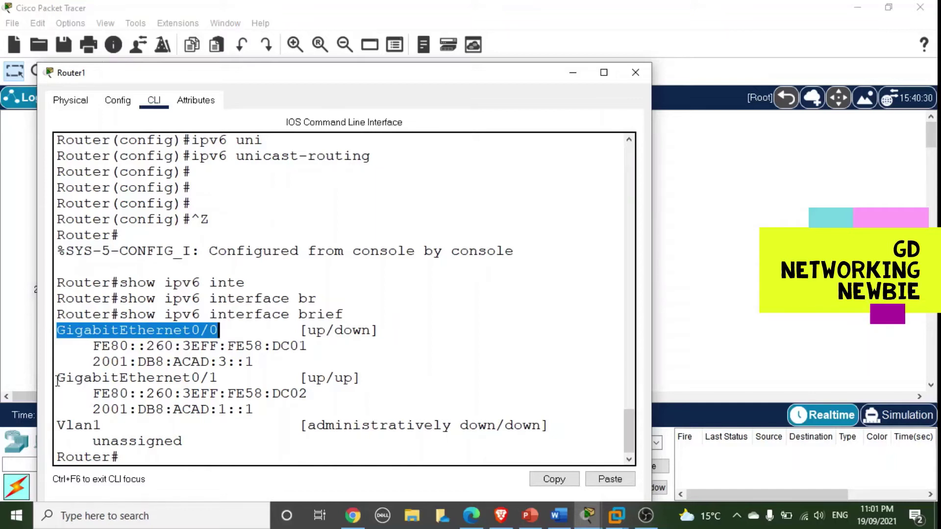
Compare GigabitEthernet0/0's status and IPv6 address in Router1's interface summary with the link between the two routers in the topology
{"action": "left_click_drag", "start_coordinate": [57, 380], "coordinate": [214, 380]}
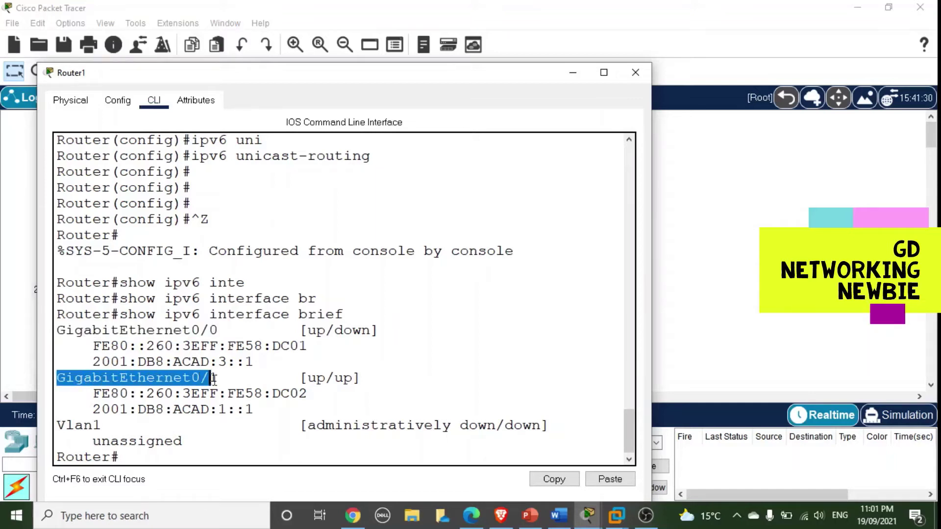
{"action": "left_click_drag", "start_coordinate": [188, 337], "coordinate": [222, 336]}
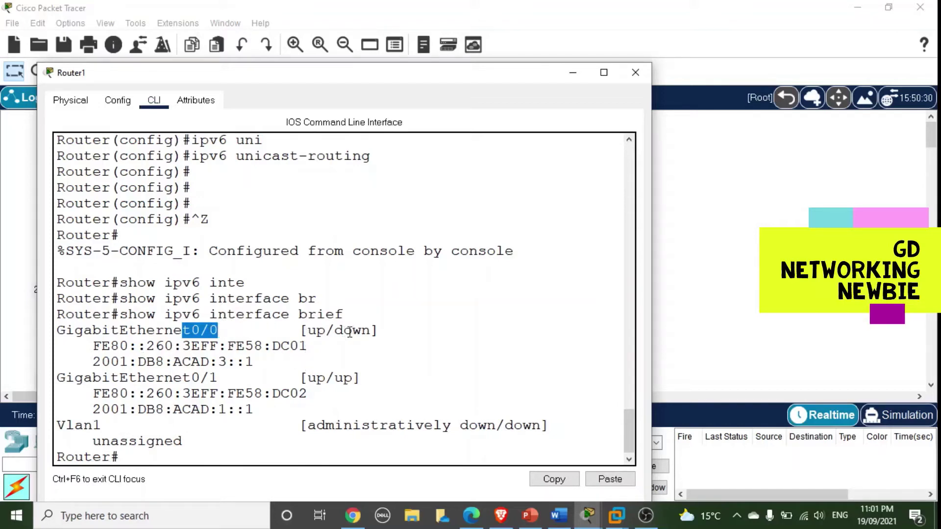
{"action": "left_click_drag", "start_coordinate": [356, 78], "coordinate": [367, 308]}
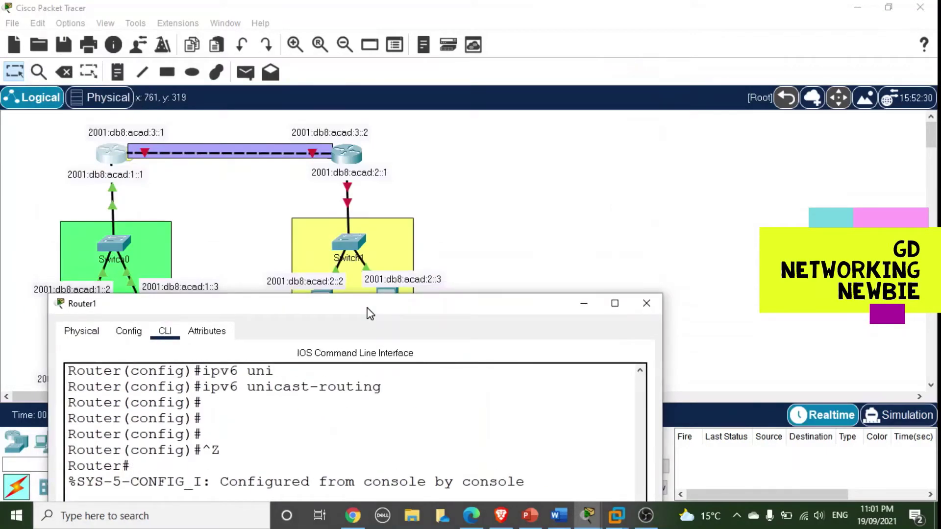
{"action": "left_click_drag", "start_coordinate": [370, 313], "coordinate": [351, 98]}
{"action": "left_click", "coordinate": [231, 337]}
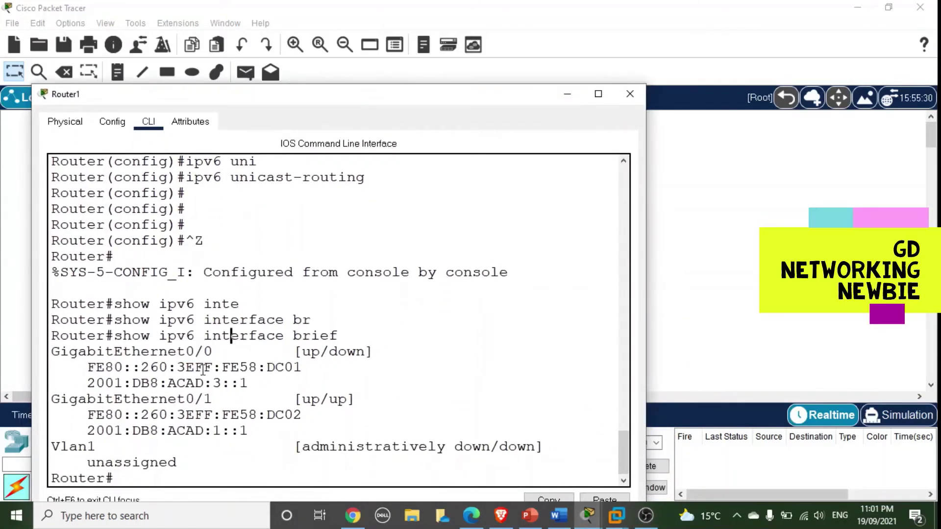
{"action": "left_click_drag", "start_coordinate": [87, 383], "coordinate": [240, 385]}
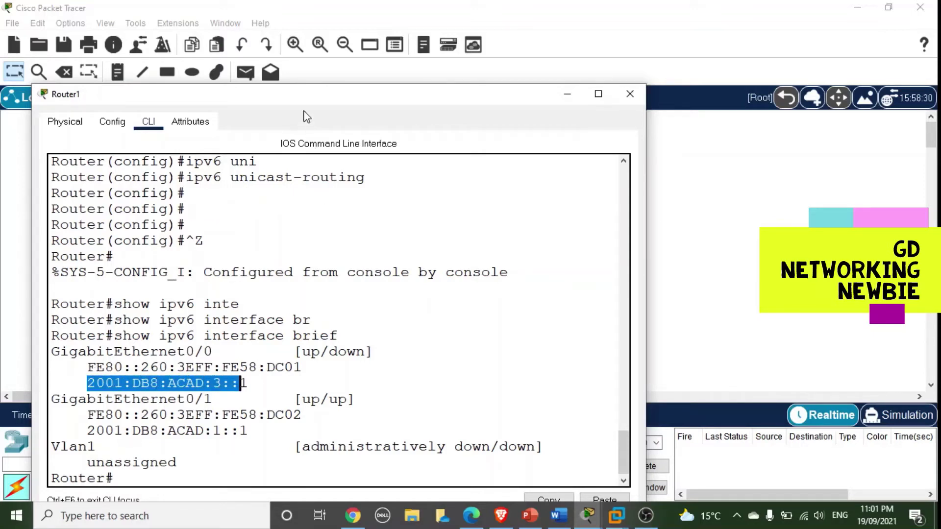
{"action": "left_click_drag", "start_coordinate": [304, 98], "coordinate": [328, 287]}
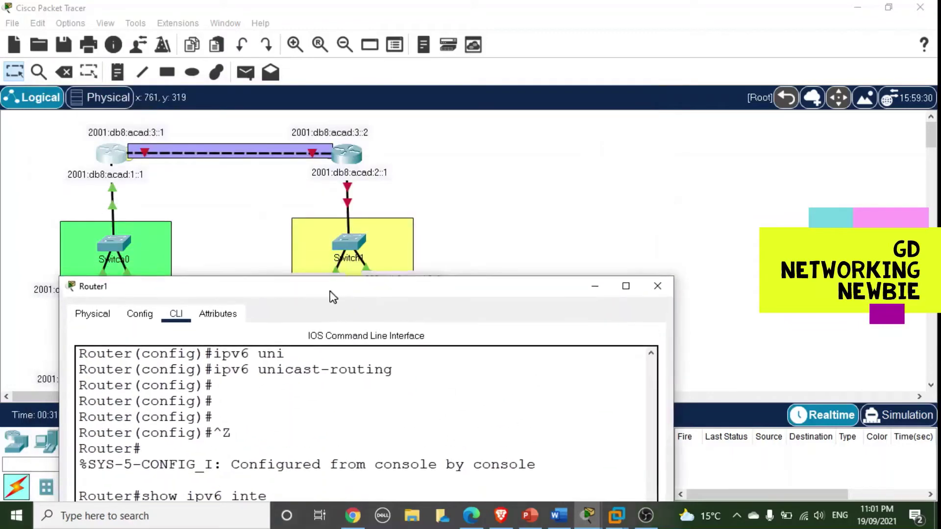
{"action": "left_click", "coordinate": [145, 163]}
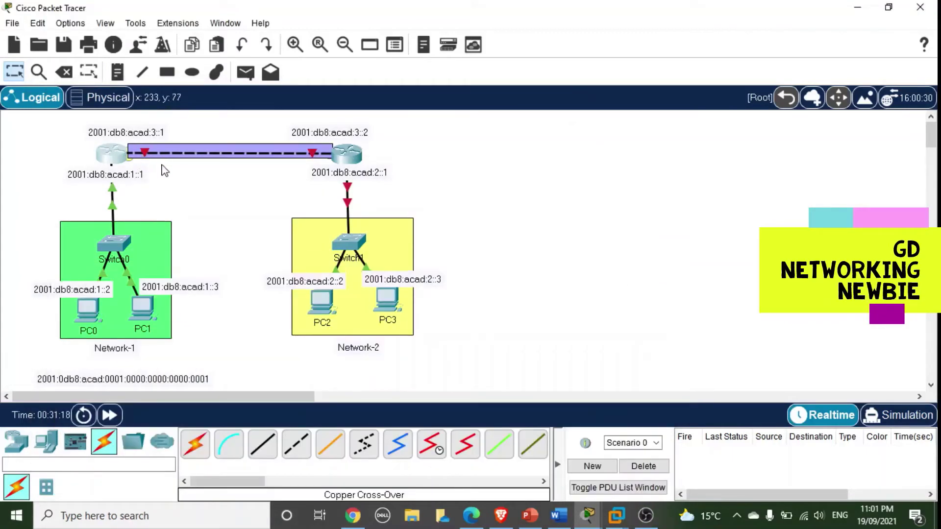
{"action": "left_click", "coordinate": [127, 155]}
{"action": "left_click_drag", "start_coordinate": [521, 296], "coordinate": [509, 123]}
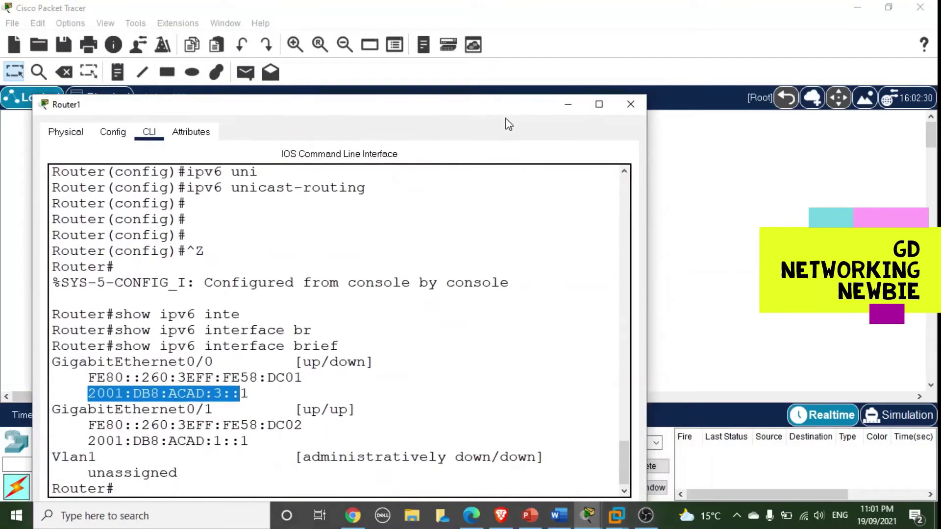
Check the IPv6 address of GigabitEthernet0/1 in Router1's interface summary
{"action": "scroll", "coordinate": [466, 380], "scroll_direction": "down", "scroll_amount": 1}
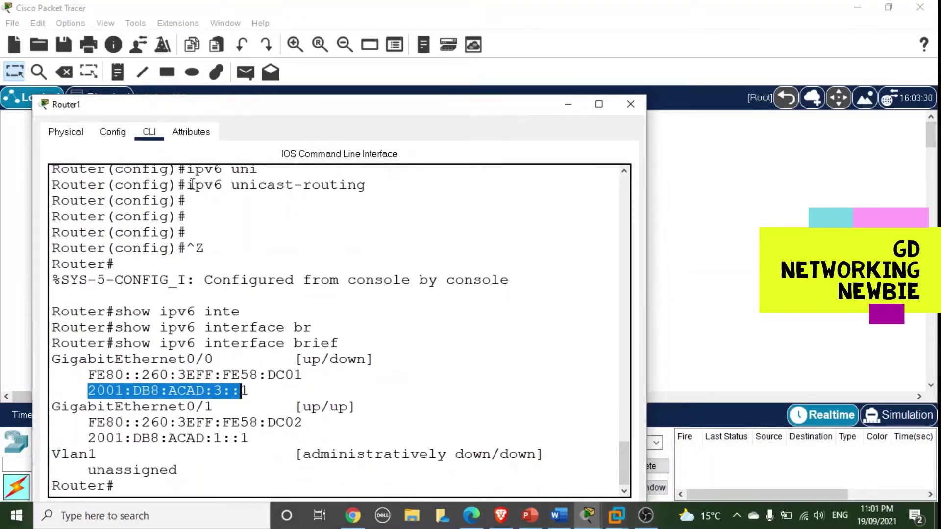
{"action": "left_click_drag", "start_coordinate": [204, 106], "coordinate": [182, 74]}
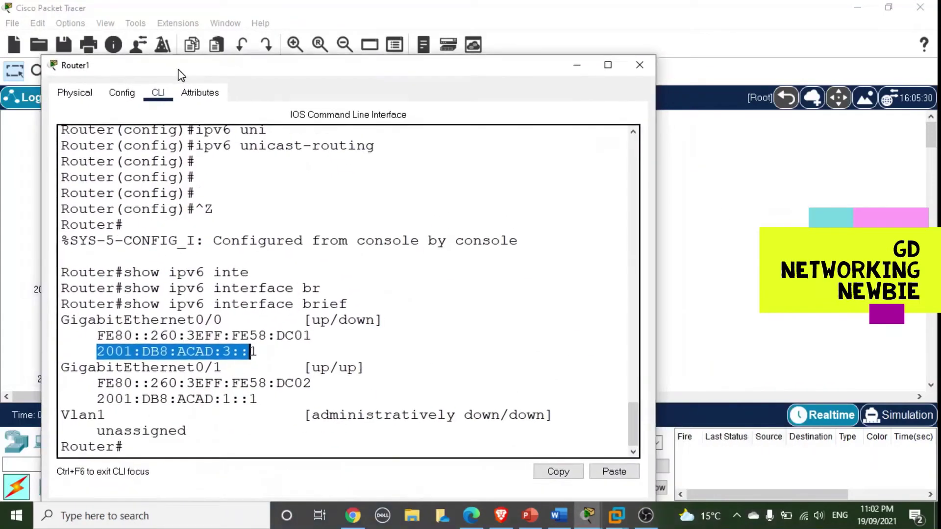
{"action": "left_click", "coordinate": [204, 368]}
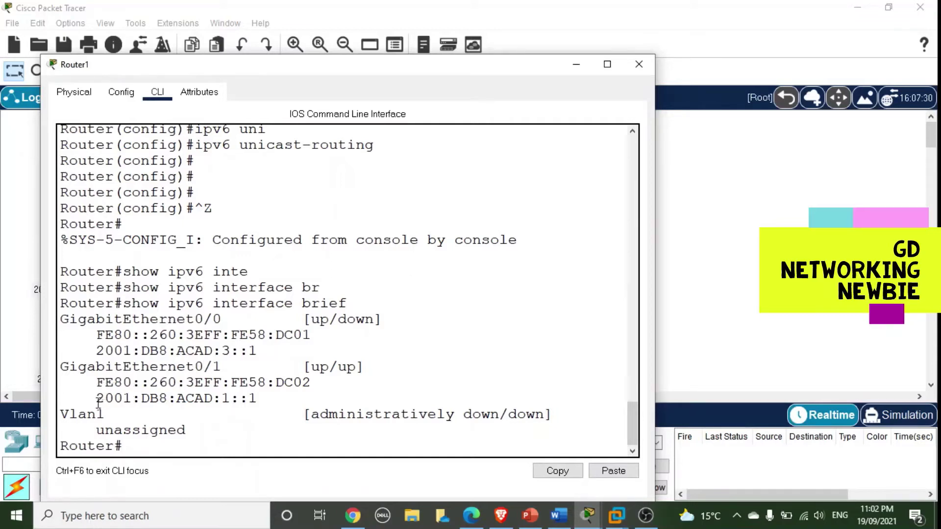
{"action": "left_click_drag", "start_coordinate": [99, 403], "coordinate": [273, 402]}
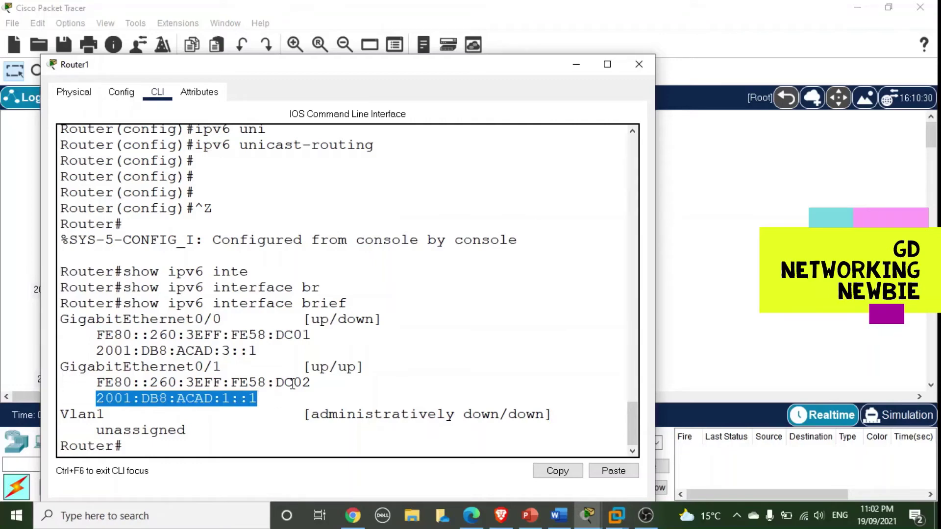
Minimize Router1's window, move the purple rectangle above the link between the routers, and nudge the Network-1 router slightly
{"action": "left_click", "coordinate": [575, 69]}
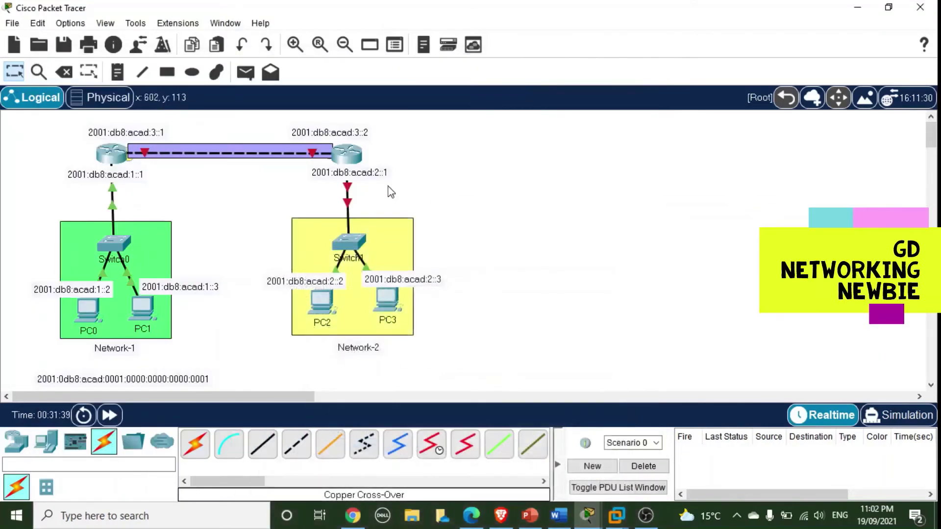
{"action": "left_click_drag", "start_coordinate": [289, 153], "coordinate": [289, 131]}
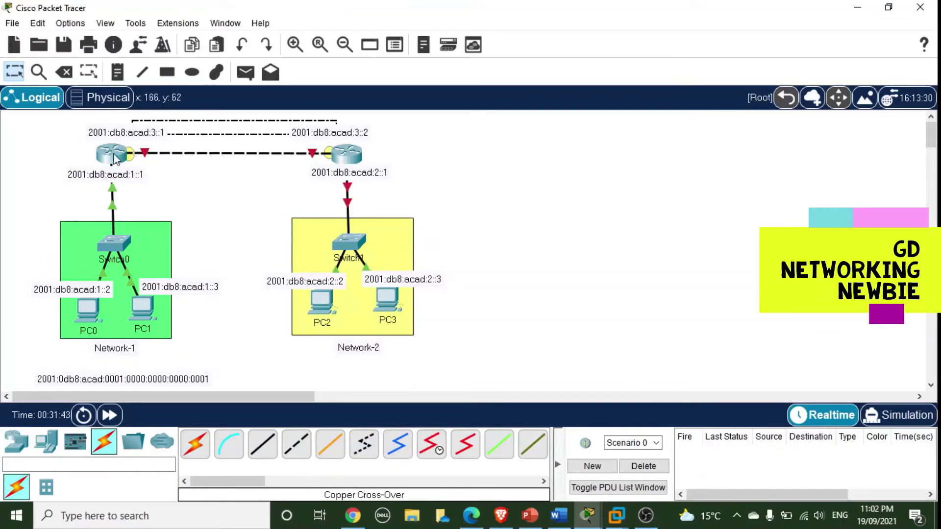
{"action": "left_click_drag", "start_coordinate": [112, 156], "coordinate": [132, 179]}
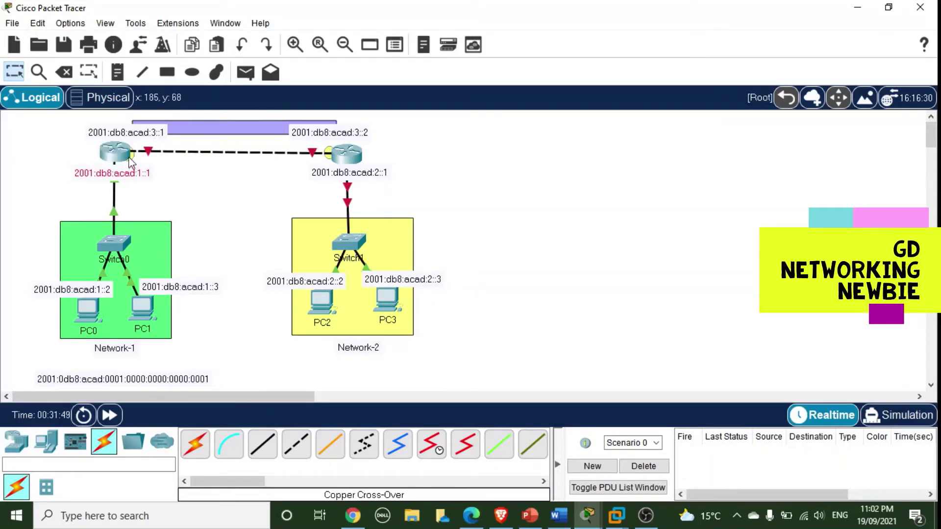
Reopen the Network-1 router's command line and enter global configuration mode with config terminal
{"action": "left_click", "coordinate": [130, 163]}
{"action": "left_click", "coordinate": [274, 447]}
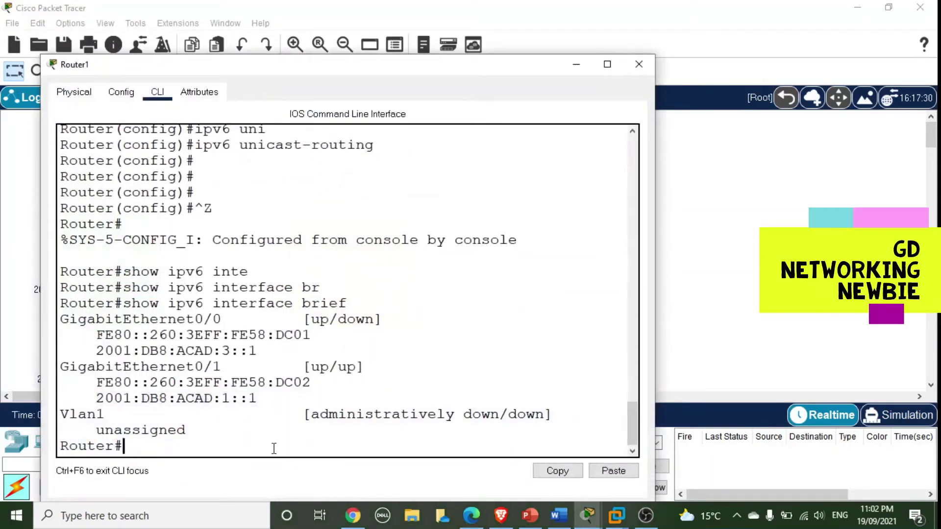
{"action": "key", "text": "Return"}
{"action": "key", "text": "Return"}
{"action": "key", "text": "Return"}
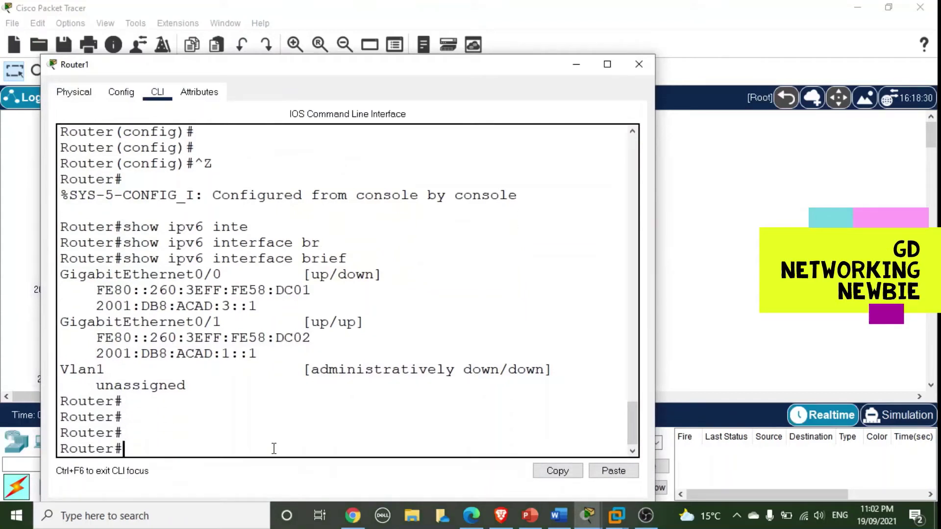
{"action": "type", "text": "config"}
{"action": "type", "text": " t"}
{"action": "key", "text": "Tab"}
{"action": "key", "text": "Return"}
Enter interface configuration for gigabitEthernet 0/0 on Router1 and enable the interface with no shut
{"action": "type", "text": "int"}
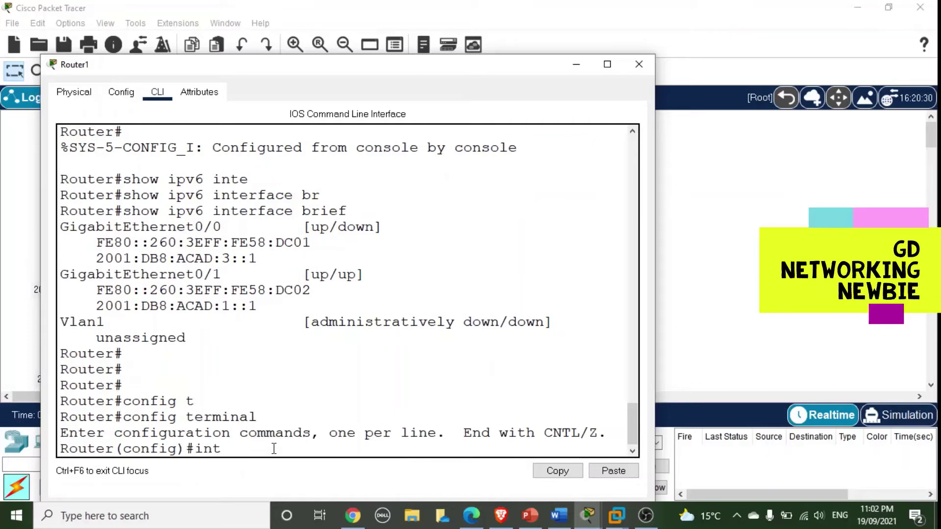
{"action": "type", "text": "er"}
{"action": "key", "text": "Tab"}
{"action": "type", "text": "g"}
{"action": "key", "text": "Tab"}
{"action": "type", "text": "0"}
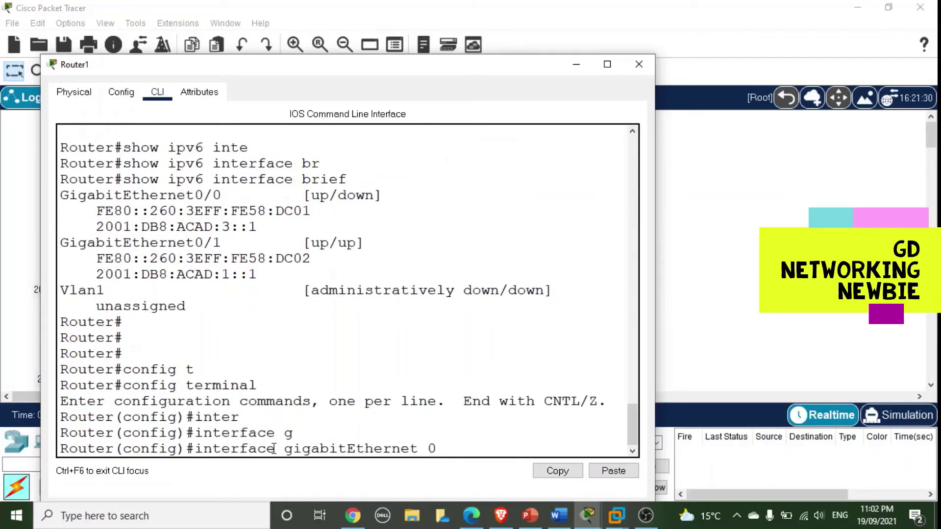
{"action": "type", "text": "/0"}
{"action": "key", "text": "Return"}
{"action": "type", "text": "no shut"}
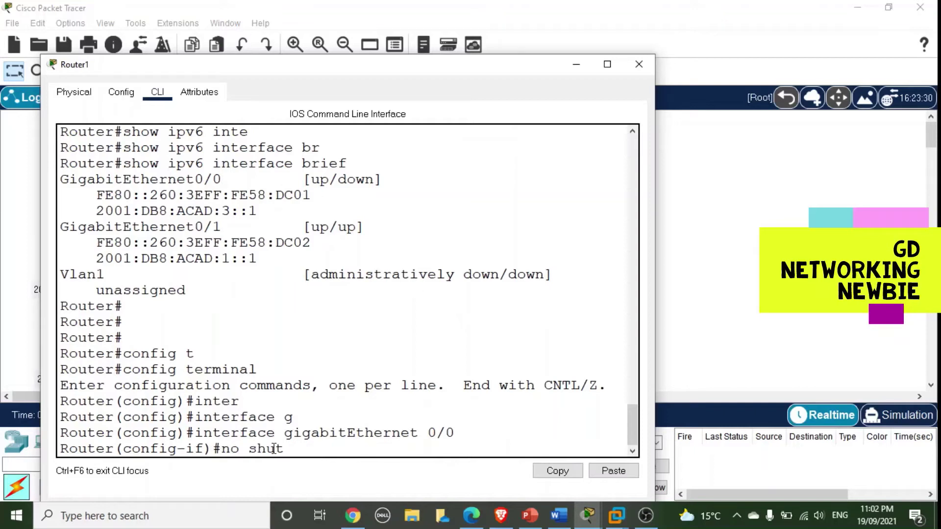
{"action": "key", "text": "Return"}
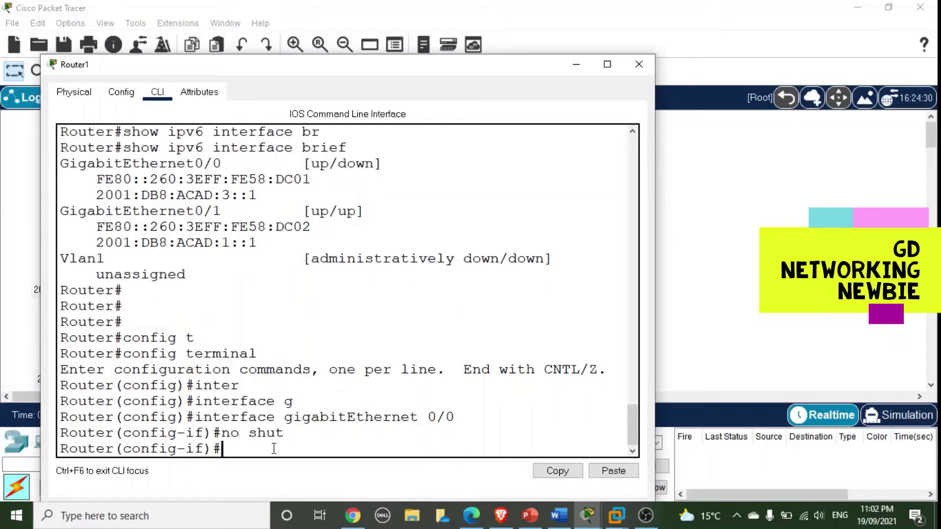
Shut down Router1's gigabitEthernet 0/0 interface with the shutdown command
{"action": "type", "text": "shou"}
{"action": "type", "text": "t"}
{"action": "key", "text": "BackSpace"}
{"action": "key", "text": "BackSpace"}
{"action": "type", "text": "ut"}
{"action": "key", "text": "Tab"}
{"action": "key", "text": "Return"}
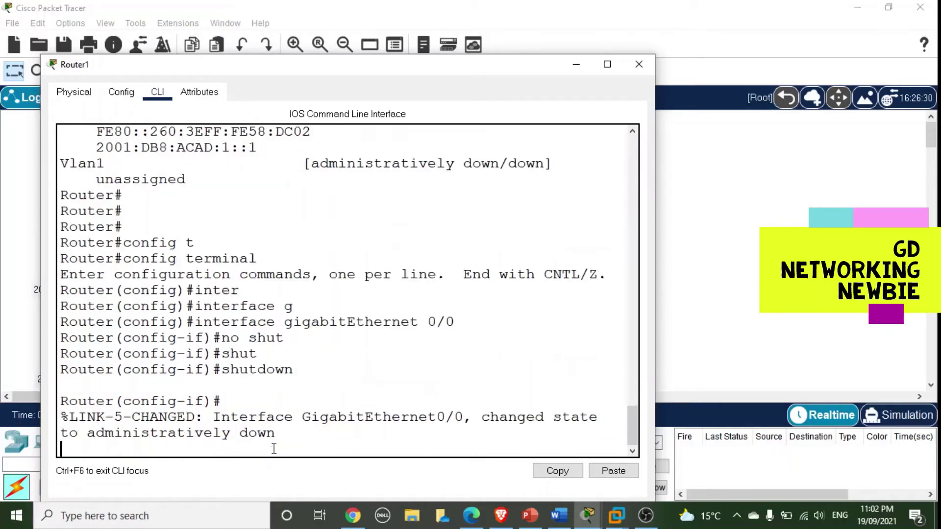
{"action": "key", "text": "Return"}
Bring Router1's gigabitEthernet 0/0 interface back up with no shutdown
{"action": "type", "text": "nfig-if)#n"}
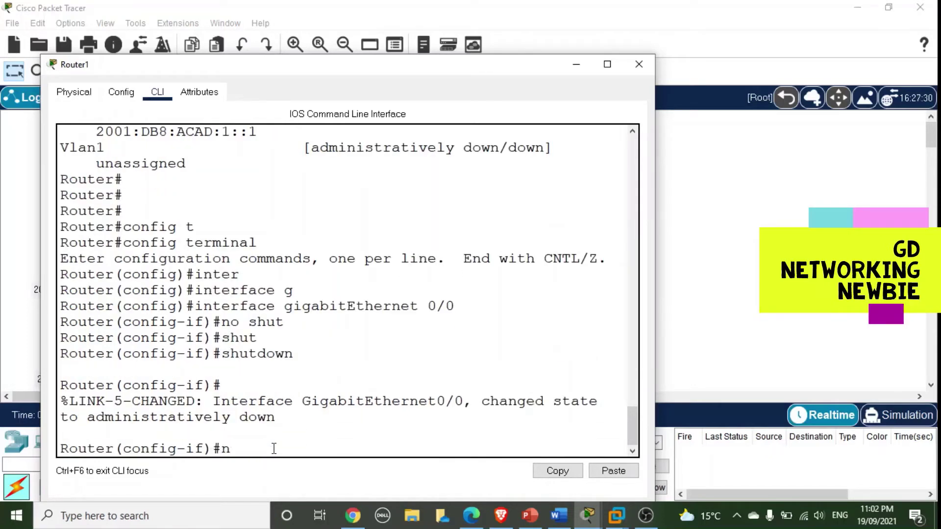
{"action": "type", "text": "o shut"}
{"action": "key", "text": "Tab"}
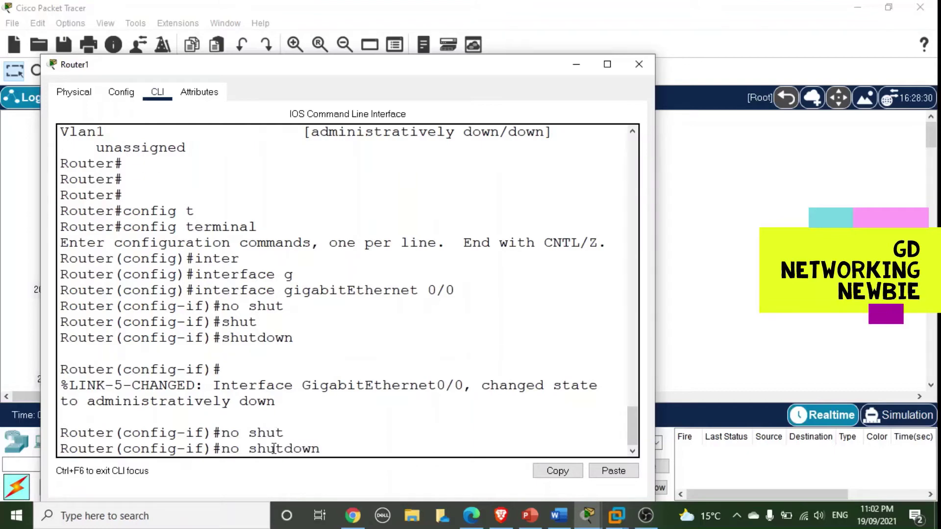
{"action": "key", "text": "Return"}
{"action": "key", "text": "Return"}
{"action": "key", "text": "Return"}
{"action": "key", "text": "Return"}
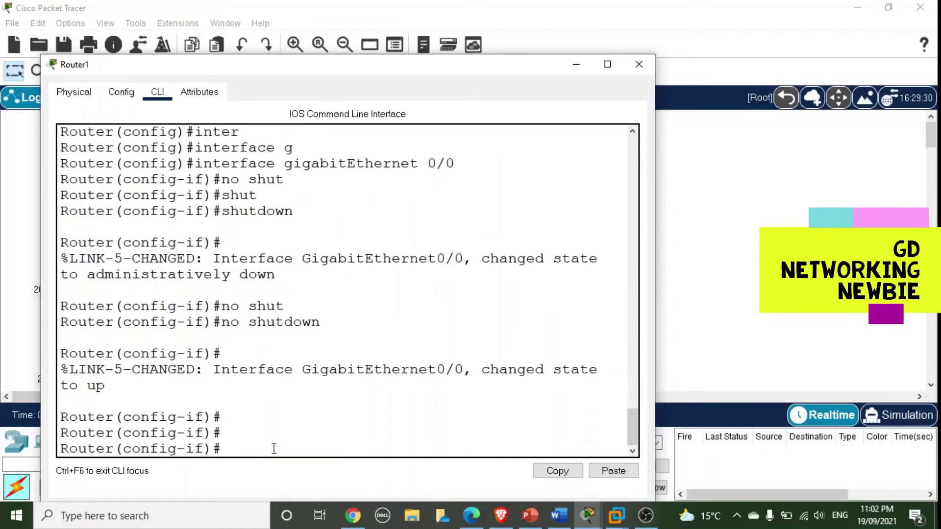
Leave configuration mode, run show ipv6 interface brief, check the GigabitEthernet0/0 status, and minimize Router1's window
{"action": "key", "text": "ctrl+z"}
{"action": "key", "text": "Return"}
{"action": "type", "text": "show"}
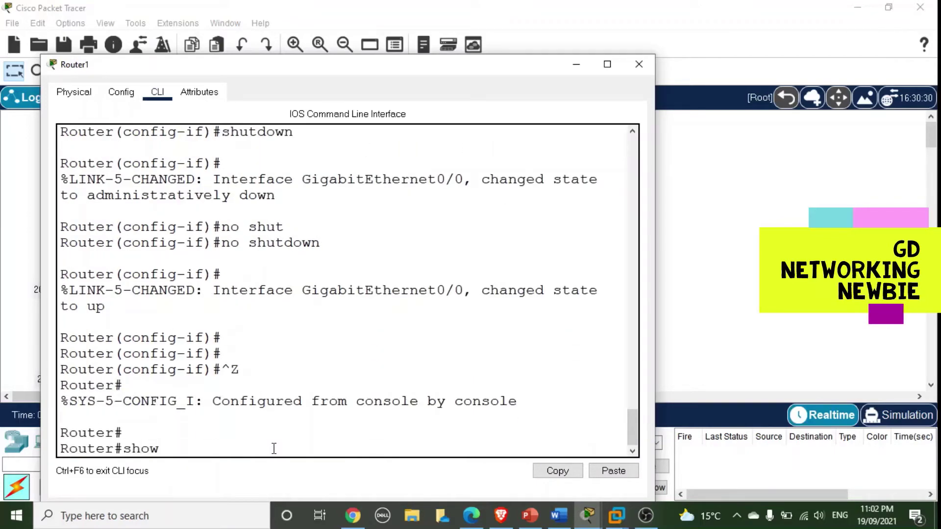
{"action": "type", "text": " ipv6 int"}
{"action": "key", "text": "Tab"}
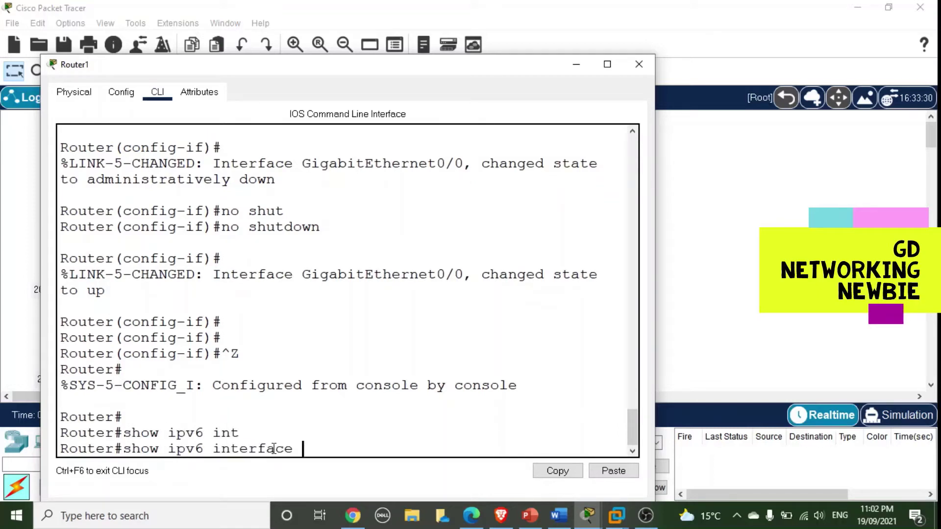
{"action": "type", "text": "br"}
{"action": "key", "text": "Tab"}
{"action": "key", "text": "Return"}
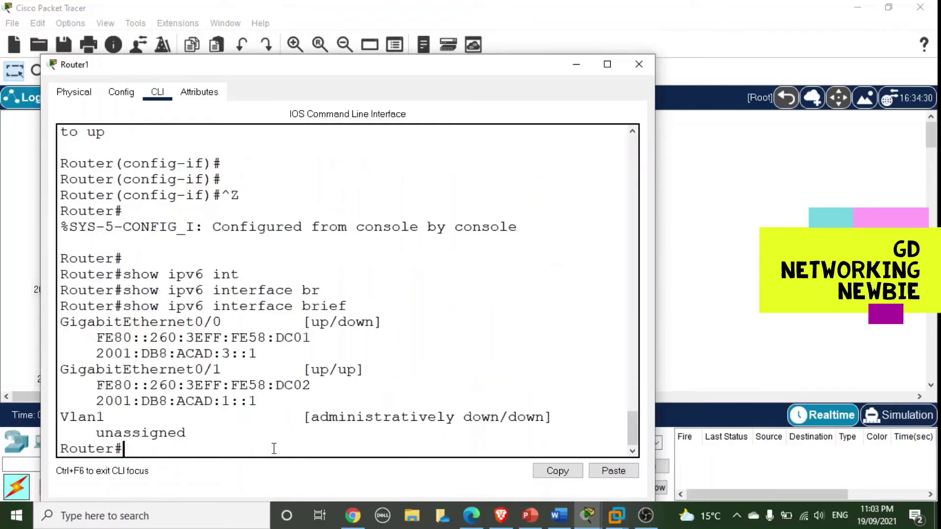
{"action": "key", "text": "Return"}
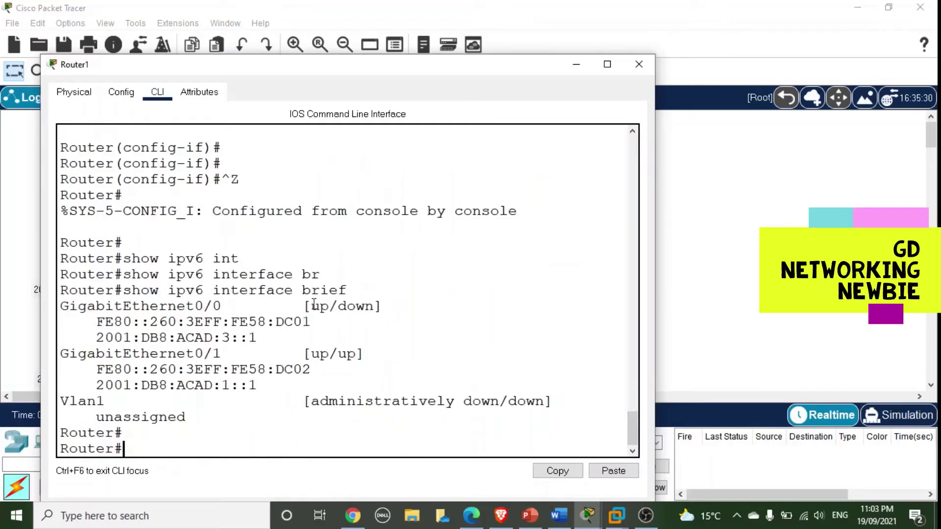
{"action": "left_click_drag", "start_coordinate": [307, 306], "coordinate": [343, 293]}
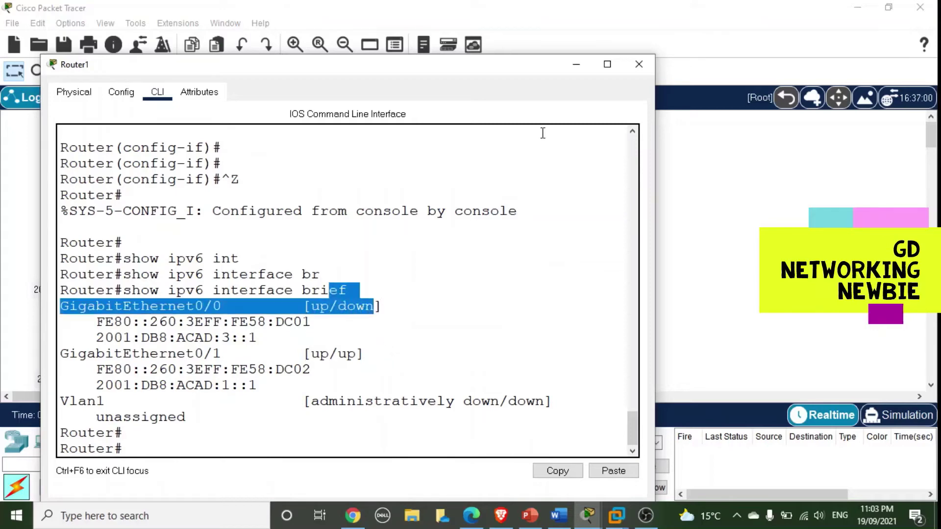
{"action": "left_click", "coordinate": [576, 64]}
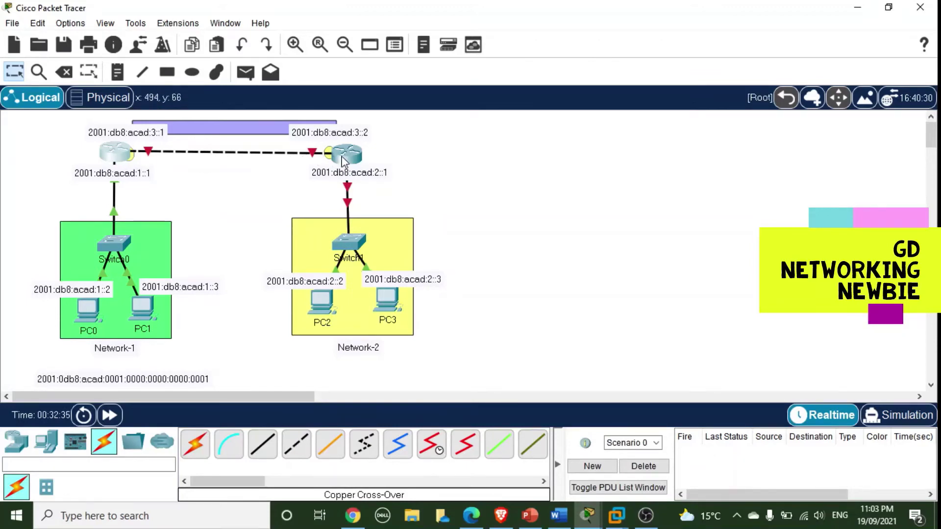
Open Router0's command line at the initial configuration dialog prompt and place its window over the workspace at normal size
{"action": "mouse_move", "coordinate": [343, 162]}
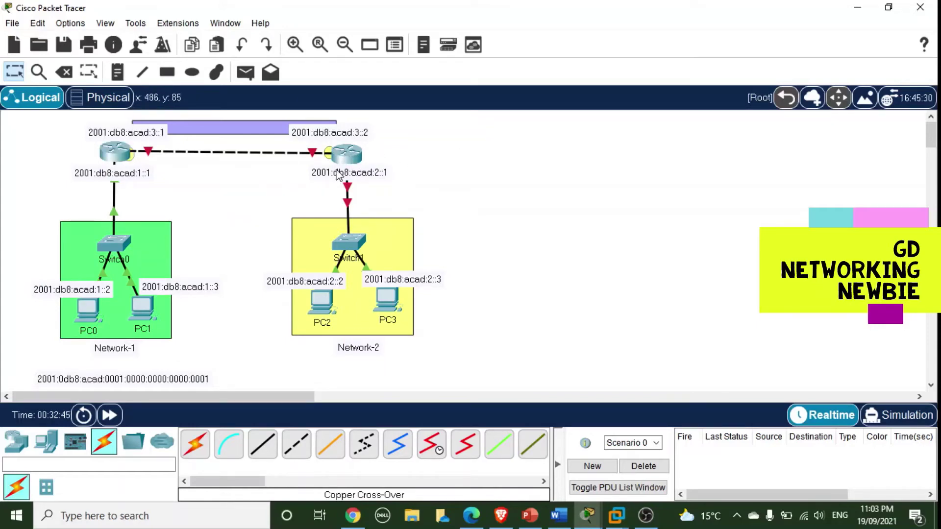
{"action": "left_click", "coordinate": [344, 163]}
{"action": "left_click", "coordinate": [349, 47]}
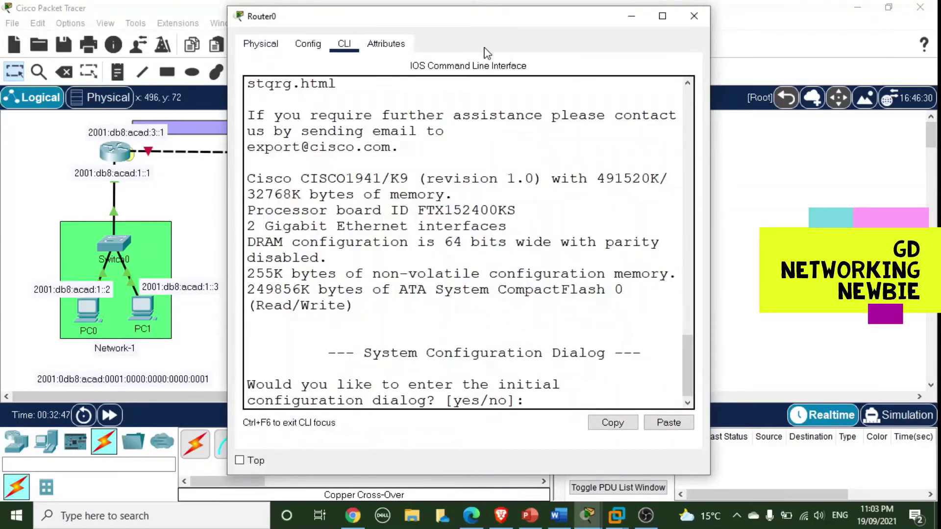
{"action": "double_click", "coordinate": [475, 25]}
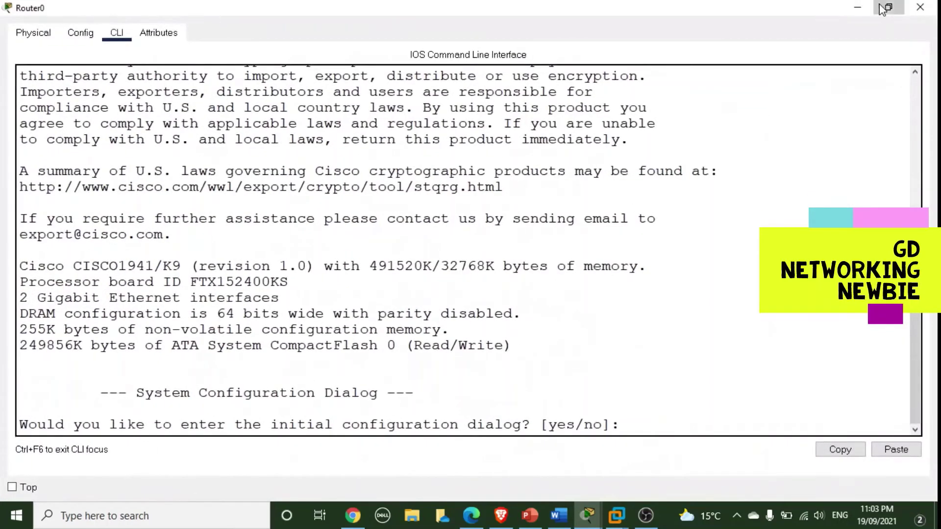
{"action": "left_click", "coordinate": [890, 7]}
{"action": "left_click_drag", "start_coordinate": [472, 23], "coordinate": [324, 68]}
{"action": "scroll", "coordinate": [283, 458], "scroll_direction": "down", "scroll_amount": 10}
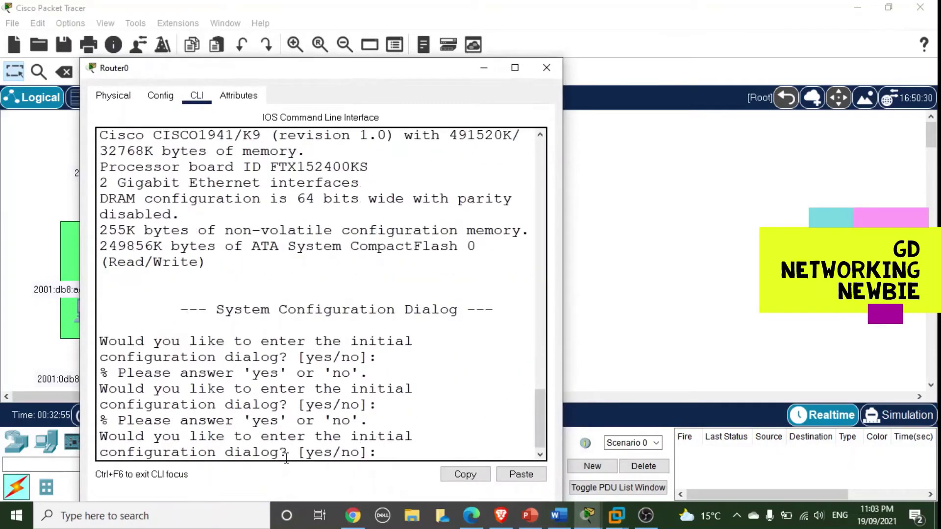
Decline Router0's initial configuration dialog with no, then enter global configuration mode using enable and config t
{"action": "type", "text": "no"}
{"action": "key", "text": "Return"}
{"action": "key", "text": "Return"}
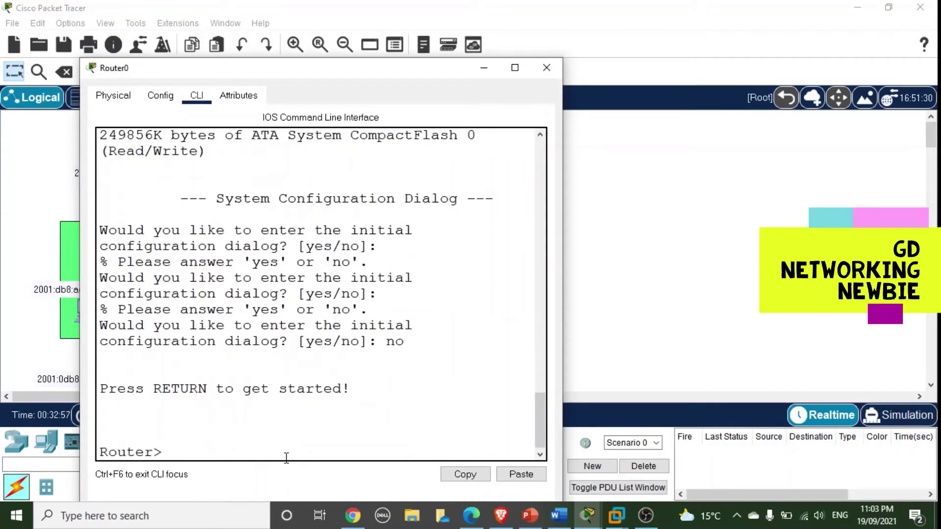
{"action": "type", "text": "enable"}
{"action": "type", "text": "con"}
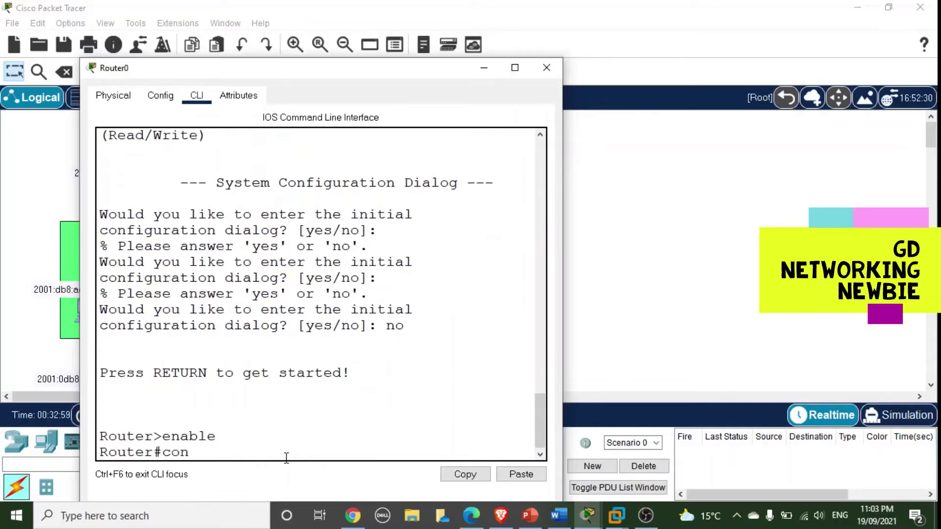
{"action": "type", "text": "fig t"}
{"action": "key", "text": "Return"}
Enter interface configuration mode for Router0's gigabitEthernet 0/0, checking the topology behind the window for the right link
{"action": "type", "text": "interface"}
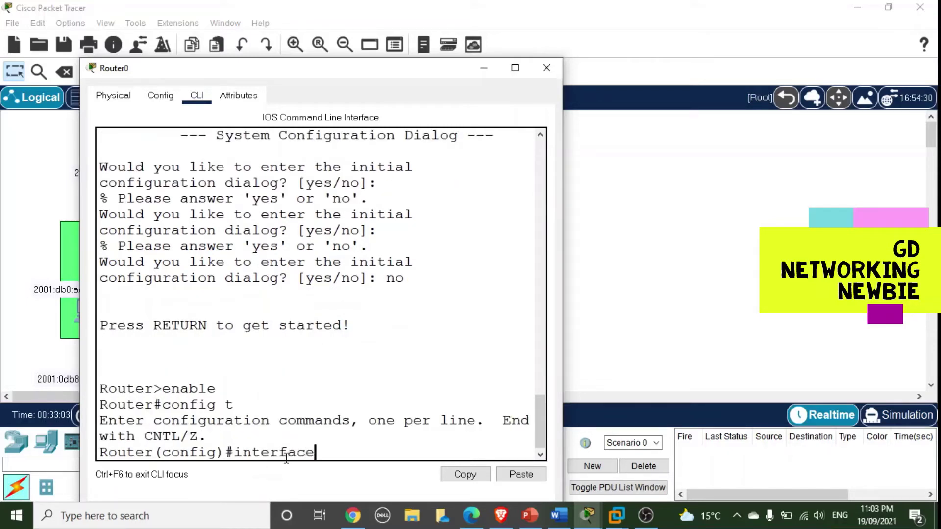
{"action": "left_click_drag", "start_coordinate": [330, 68], "coordinate": [273, 334]}
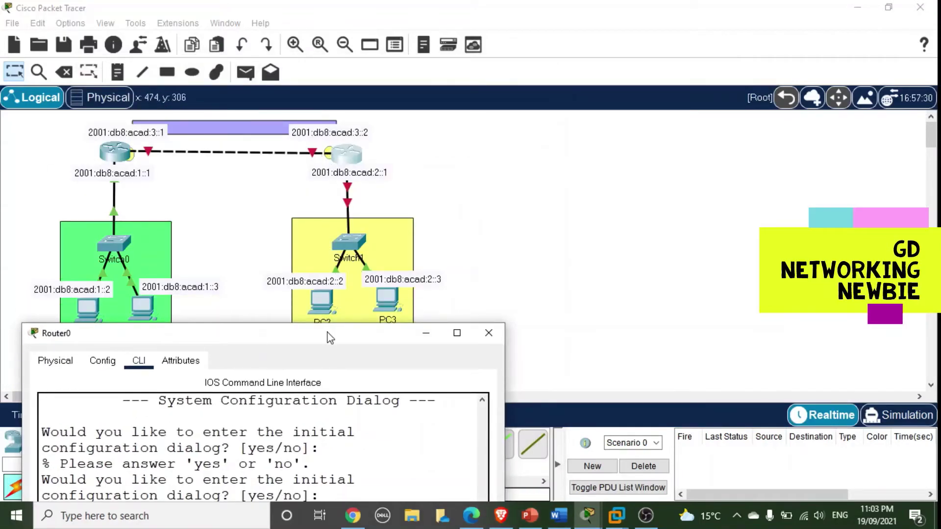
{"action": "left_click_drag", "start_coordinate": [329, 337], "coordinate": [342, 102]}
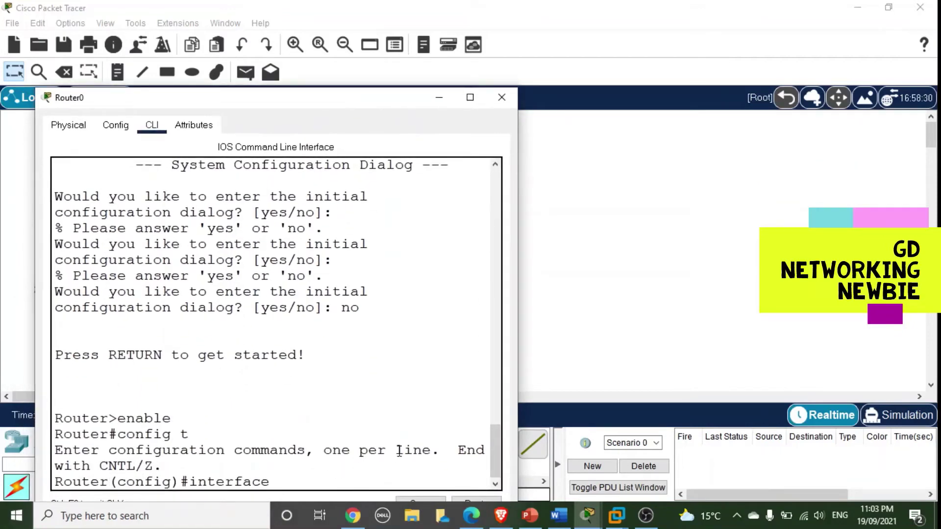
{"action": "type", "text": "g"}
{"action": "key", "text": "Tab"}
{"action": "type", "text": "0/0"}
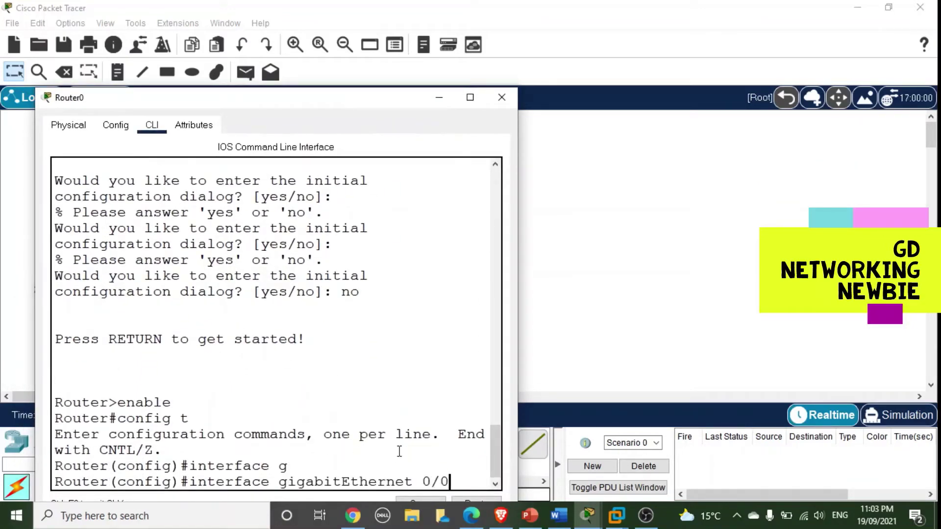
{"action": "key", "text": "Return"}
Assign the IPv6 address 2001:db8:acad:3::2/64 to Router0's gigabitEthernet 0/0 interface, widening the window to fit the command
{"action": "type", "text": "ip "}
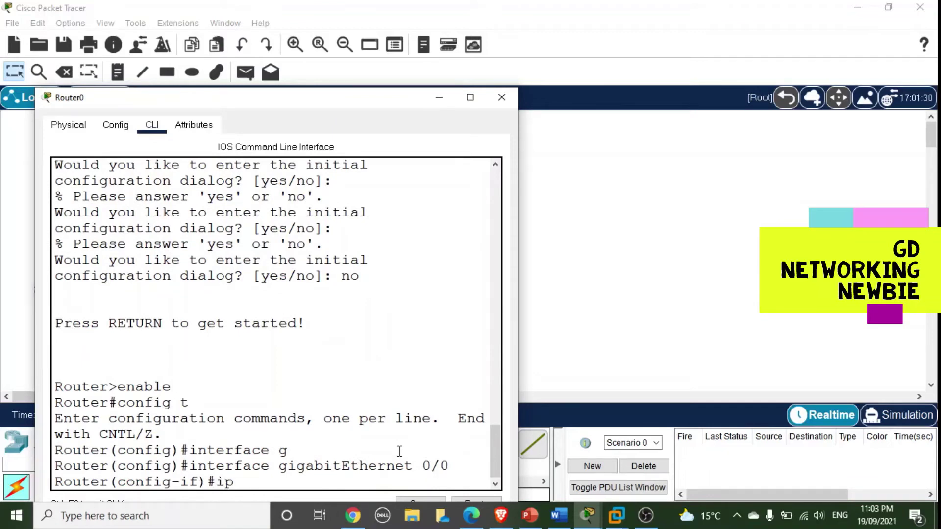
{"action": "type", "text": "v"}
{"action": "key", "text": "Tab"}
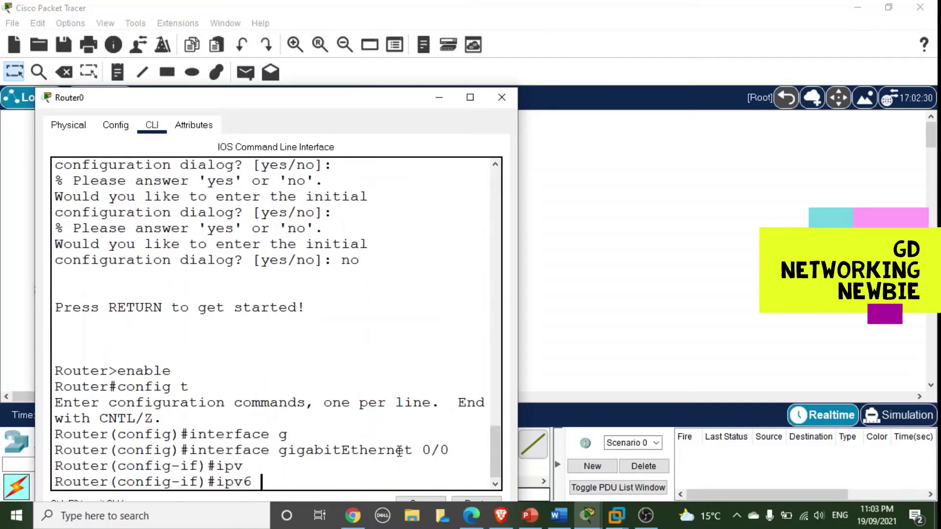
{"action": "type", "text": "add"}
{"action": "key", "text": "Tab"}
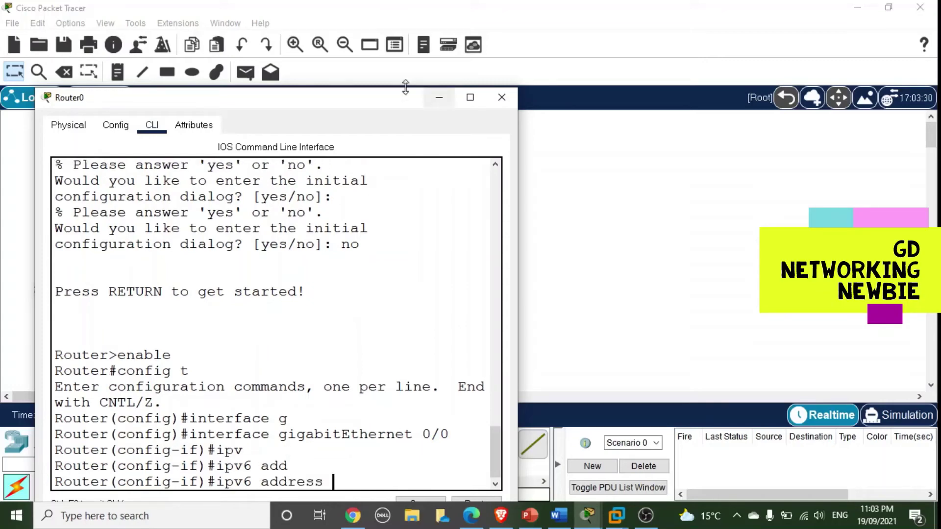
{"action": "left_click_drag", "start_coordinate": [398, 100], "coordinate": [375, 56]}
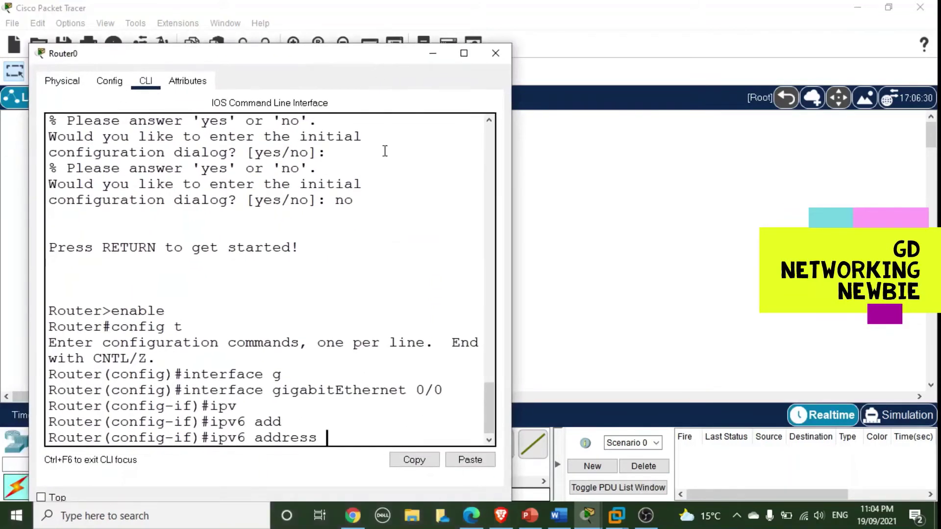
{"action": "type", "text": "001"}
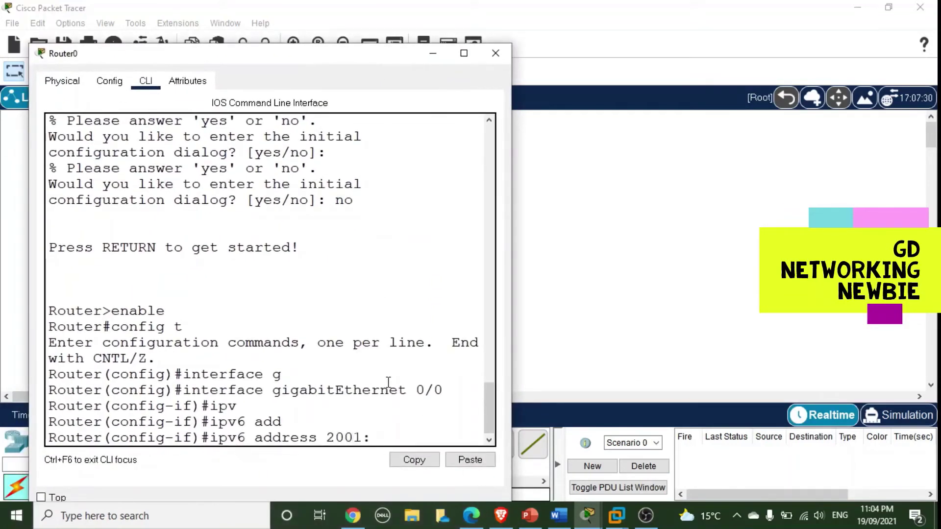
{"action": "type", "text": ":db8"}
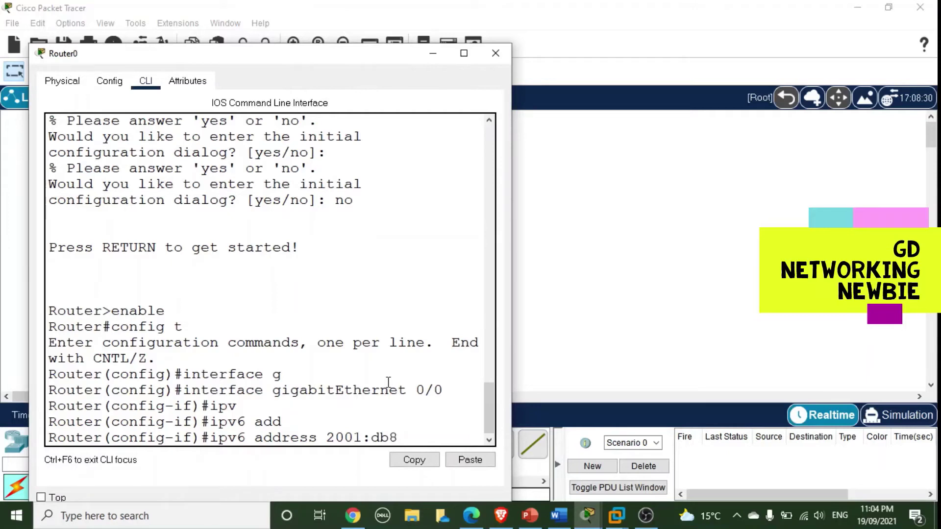
{"action": "type", "text": ":acad:3::2"}
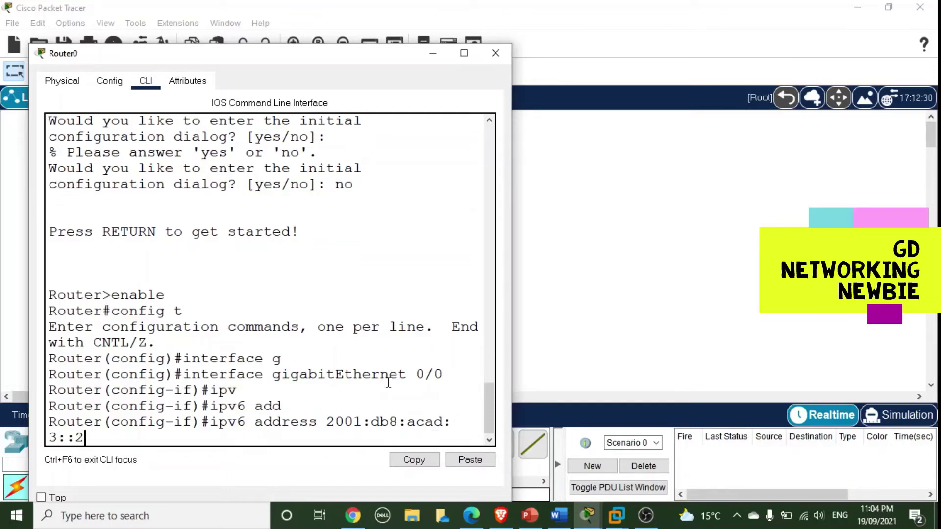
{"action": "type", "text": "/64"}
{"action": "left_click_drag", "start_coordinate": [514, 295], "coordinate": [613, 295]}
{"action": "key", "text": "Return"}
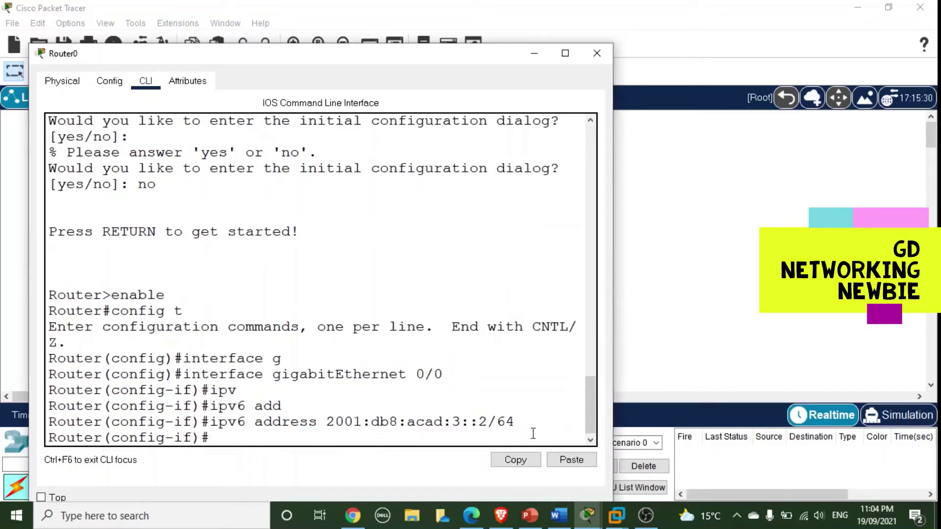
Enable Router0's gigabitEthernet 0/0 with no shutdown and check the link between the routers in the topology
{"action": "type", "text": "no shut"}
{"action": "key", "text": "Tab"}
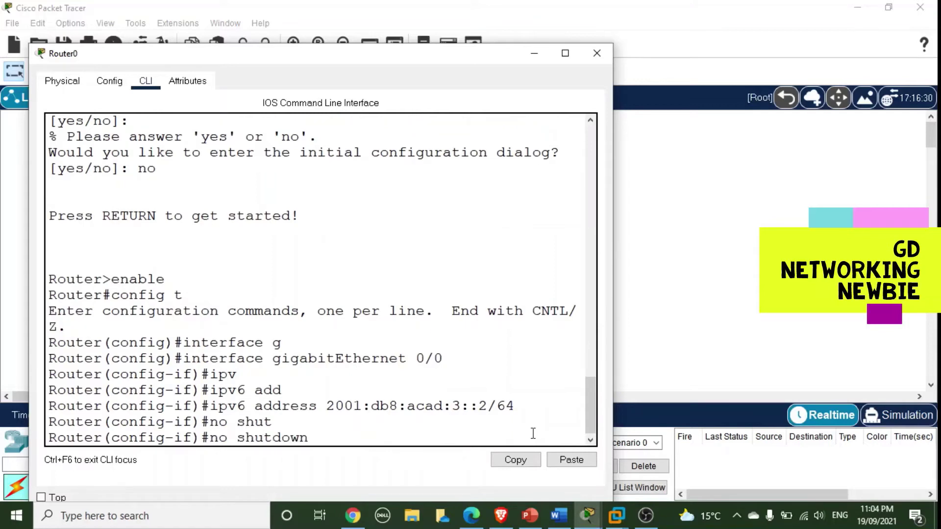
{"action": "key", "text": "Return"}
{"action": "key", "text": "Return"}
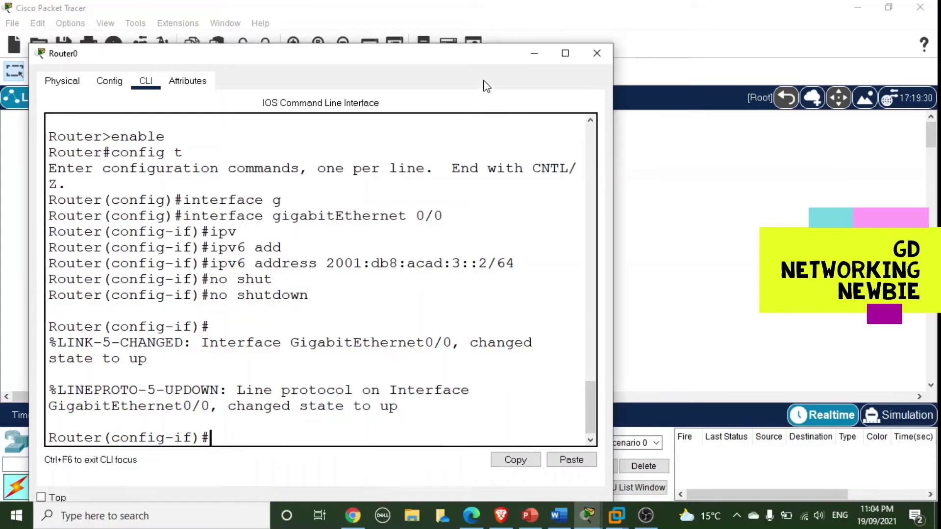
{"action": "left_click_drag", "start_coordinate": [478, 63], "coordinate": [352, 255]}
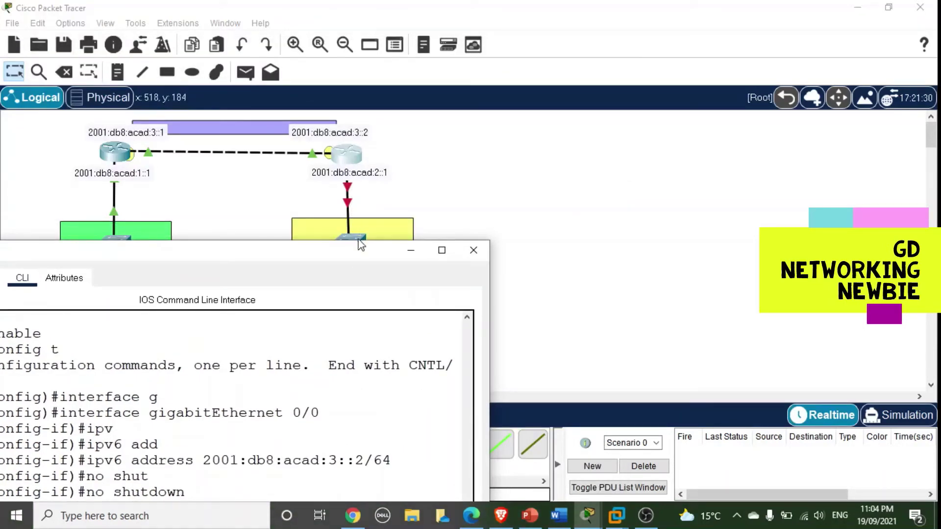
{"action": "left_click_drag", "start_coordinate": [349, 254], "coordinate": [425, 93]}
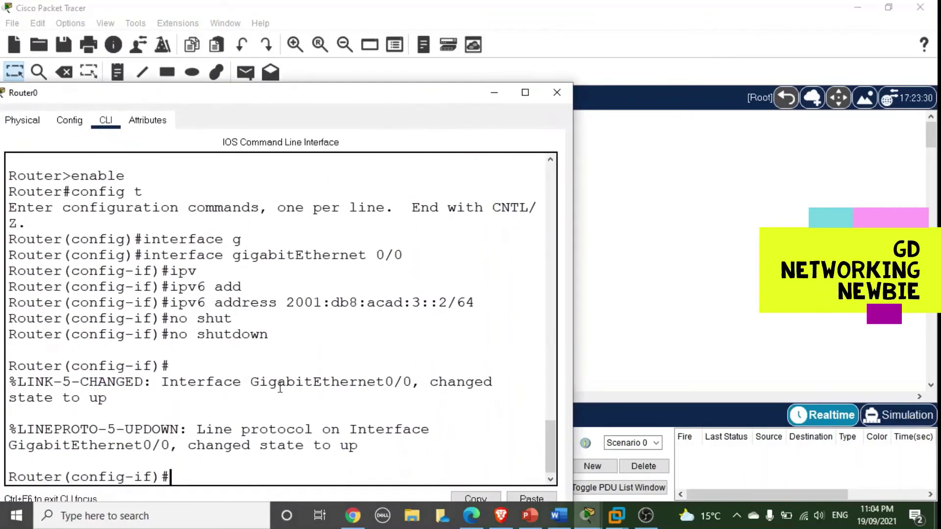
Exit the current interface and enter configuration mode for Router0's gigabitEthernet 0/1
{"action": "type", "text": "exit"}
{"action": "key", "text": "Return"}
{"action": "type", "text": "inte"}
{"action": "key", "text": "Tab"}
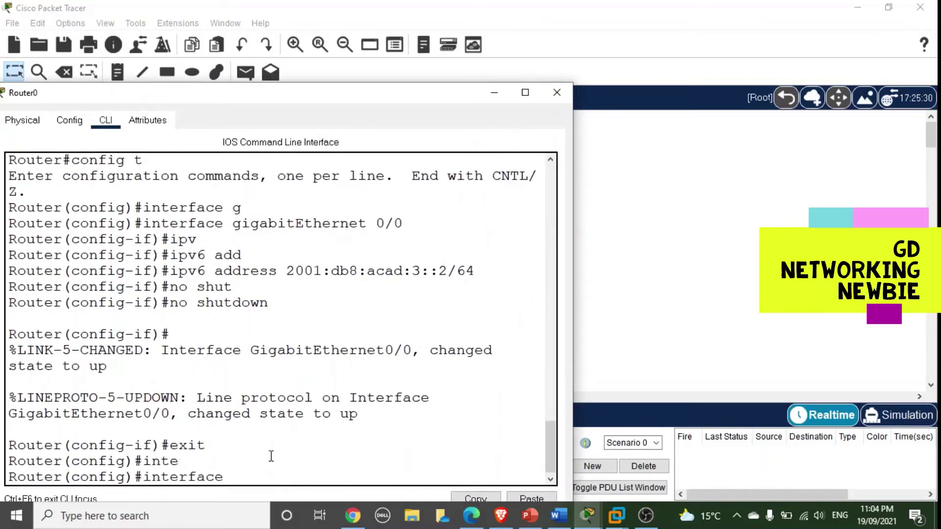
{"action": "type", "text": "g"}
{"action": "key", "text": "Tab"}
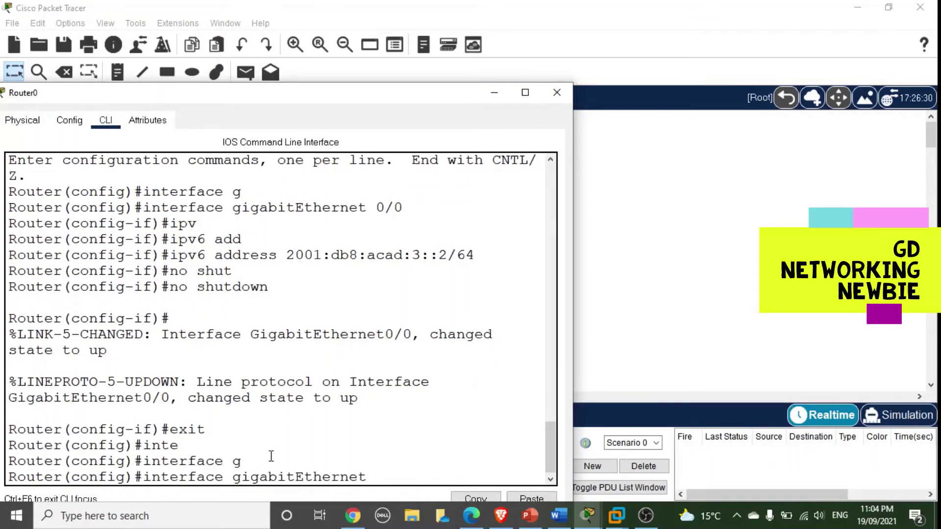
{"action": "type", "text": "0/1"}
{"action": "left_click_drag", "start_coordinate": [403, 100], "coordinate": [436, 55]}
{"action": "key", "text": "Return"}
Try to assign 2001:db8:acad:2::1/64 to Router0's gigabitEthernet 0/1 with the ip address command, checking the address label in the topology
{"action": "type", "text": "ip ad"}
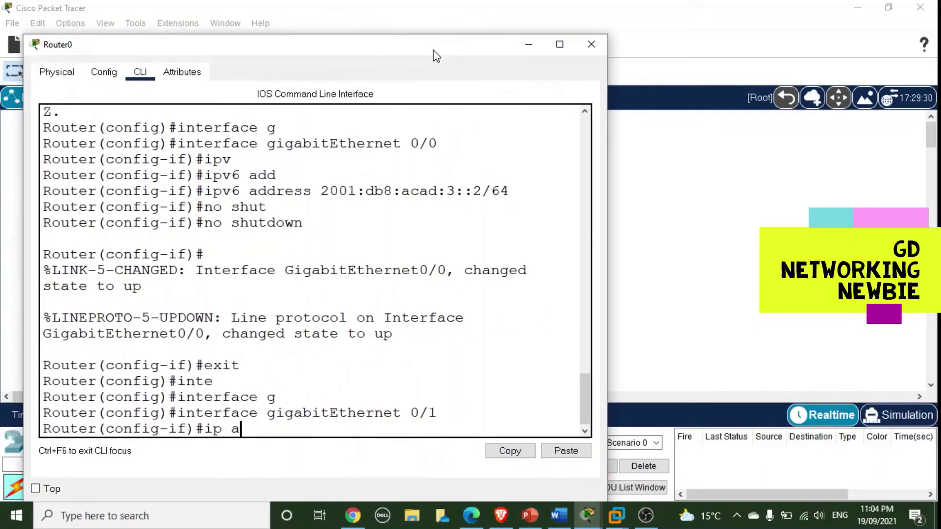
{"action": "key", "text": "Tab"}
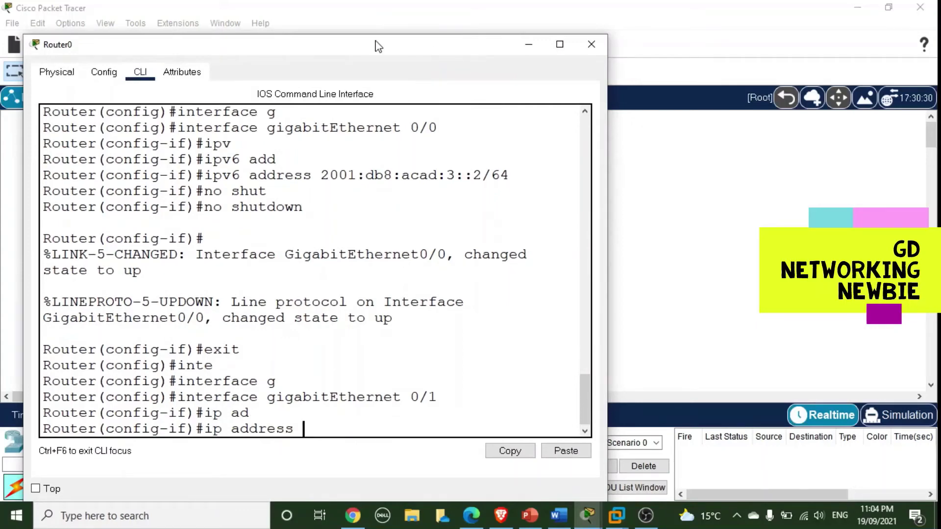
{"action": "left_click_drag", "start_coordinate": [378, 46], "coordinate": [375, 310]}
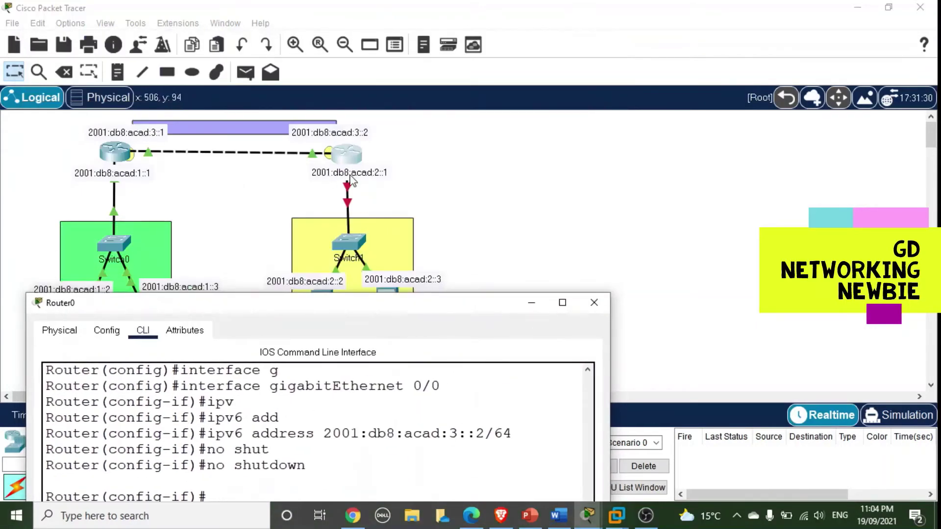
{"action": "left_click_drag", "start_coordinate": [406, 303], "coordinate": [406, 91]}
{"action": "type", "text": "2001"}
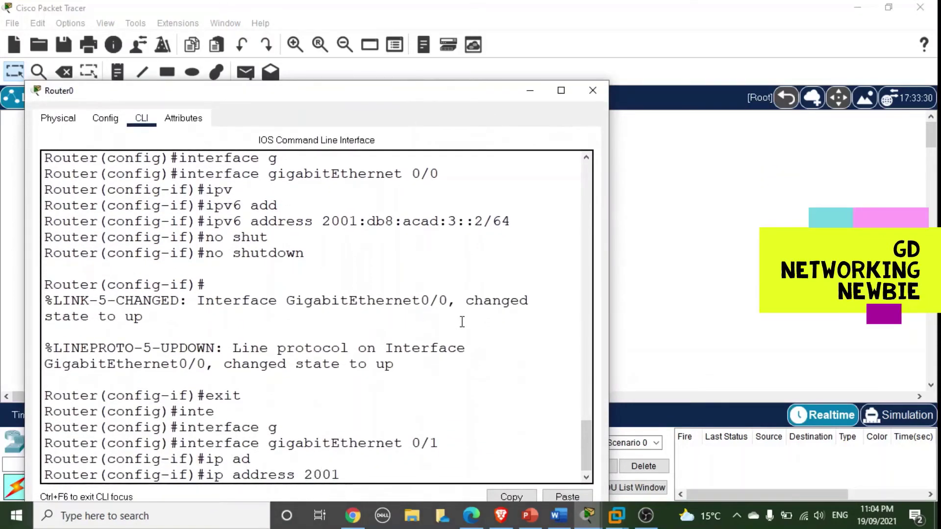
{"action": "type", "text": ":db8"}
{"action": "type", "text": ":acad"}
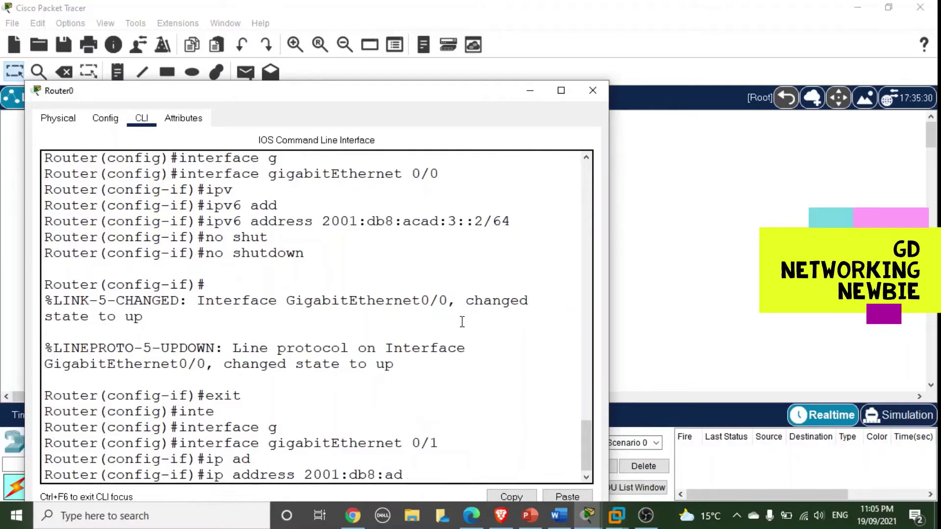
{"action": "type", "text": ":2::1/64"}
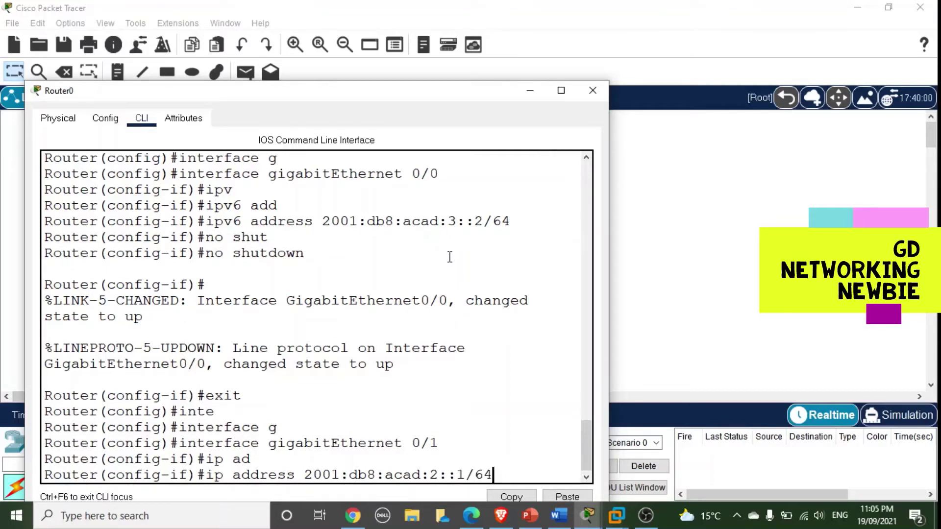
{"action": "key", "text": "Return"}
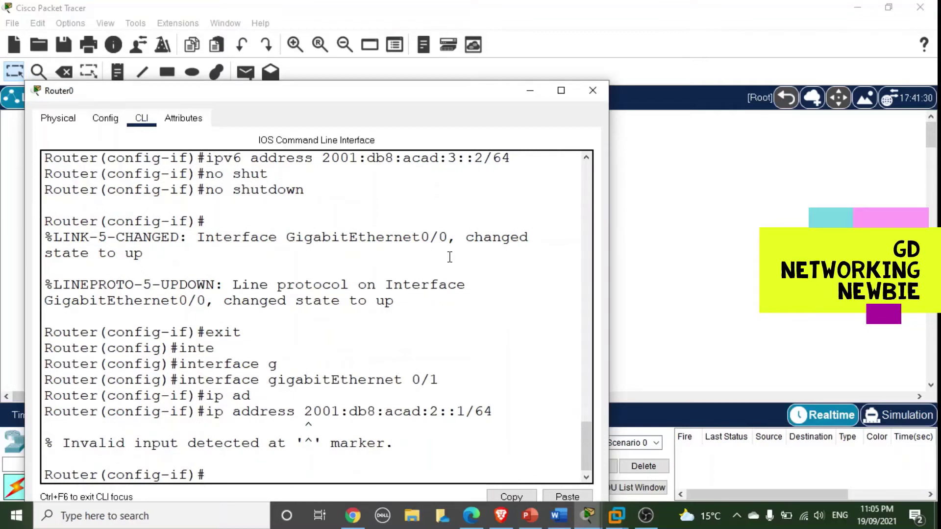
Recall the last command, correct it to ipv6 address 2001:db8:acad:2::1/64, and run it on gigabitEthernet 0/1
{"action": "key", "text": "Up"}
{"action": "key", "text": "Left"}
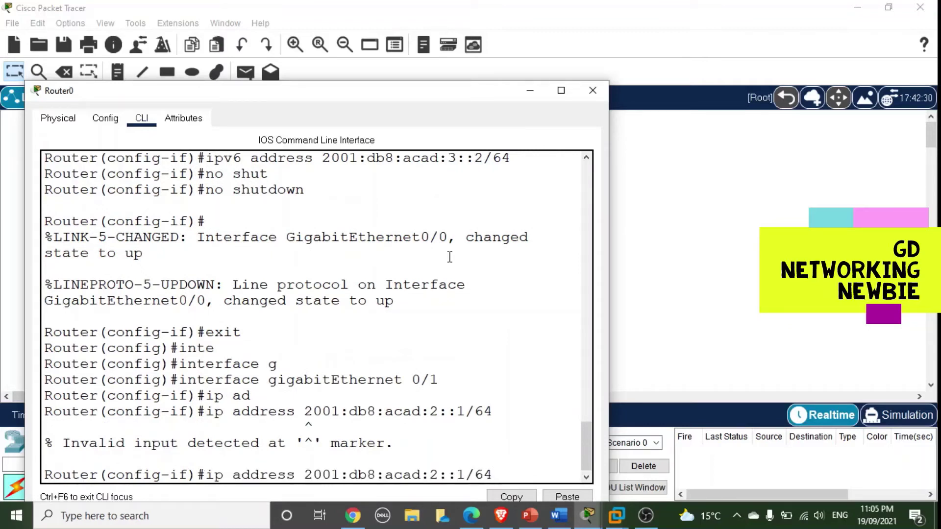
{"action": "key", "text": "Left"}
{"action": "key", "text": "Left"}
{"action": "key", "text": "Left"}
{"action": "key", "text": "Left"}
{"action": "key", "text": "Left"}
{"action": "key", "text": "Left"}
{"action": "key", "text": "Left"}
{"action": "key", "text": "Left"}
{"action": "key", "text": "Left"}
{"action": "key", "text": "Left"}
{"action": "key", "text": "Left"}
{"action": "key", "text": "Left"}
{"action": "key", "text": "Left"}
{"action": "key", "text": "Left"}
{"action": "key", "text": "Left"}
{"action": "key", "text": "Left"}
{"action": "key", "text": "Left"}
{"action": "key", "text": "Left"}
{"action": "key", "text": "Left"}
{"action": "key", "text": "Left"}
{"action": "type", "text": "v6"}
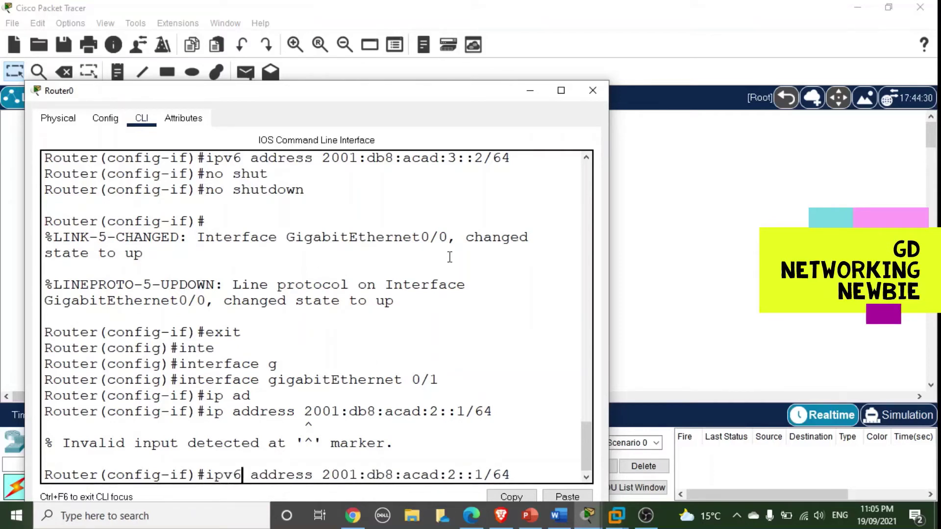
{"action": "key", "text": "Return"}
Enable Router0's gigabitEthernet 0/1 interface with no shutdown and return to a clean prompt
{"action": "type", "text": "no shut"}
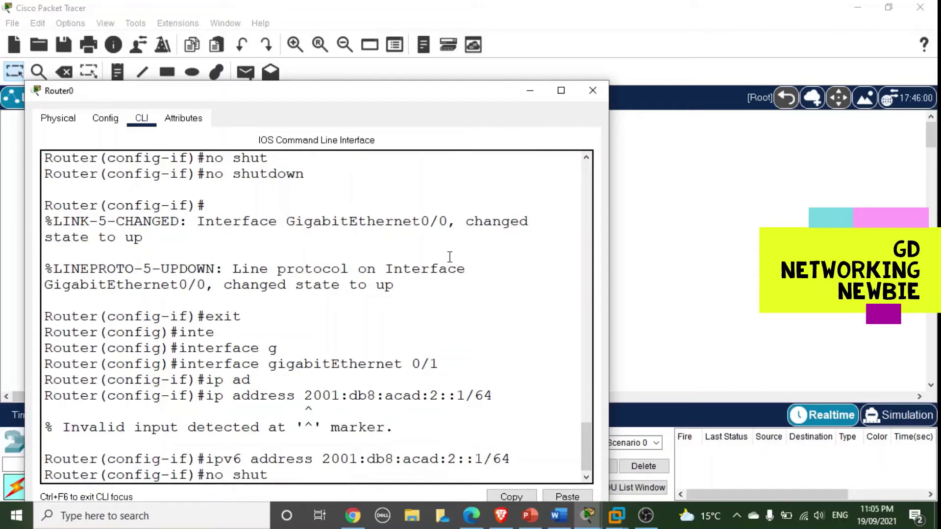
{"action": "key", "text": "Tab"}
{"action": "key", "text": "Return"}
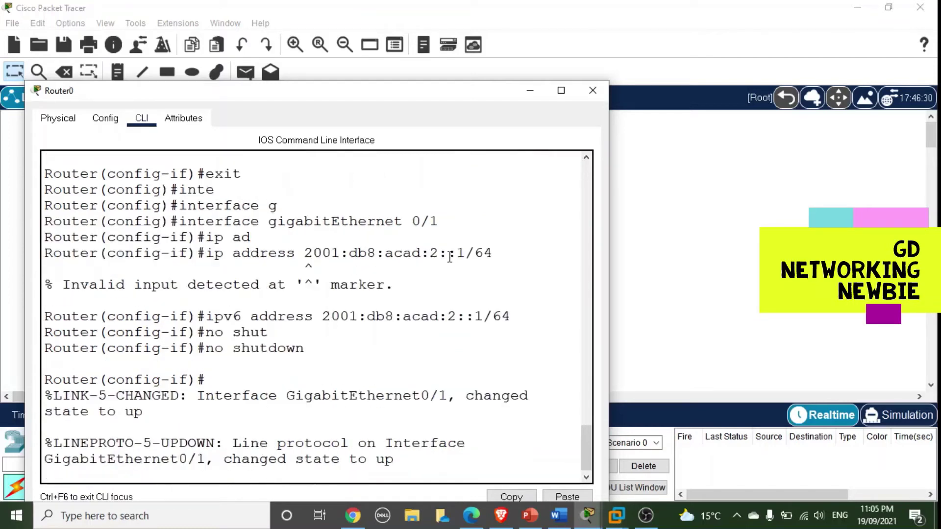
{"action": "key", "text": "Return"}
{"action": "key", "text": "Return"}
{"action": "key", "text": "Return"}
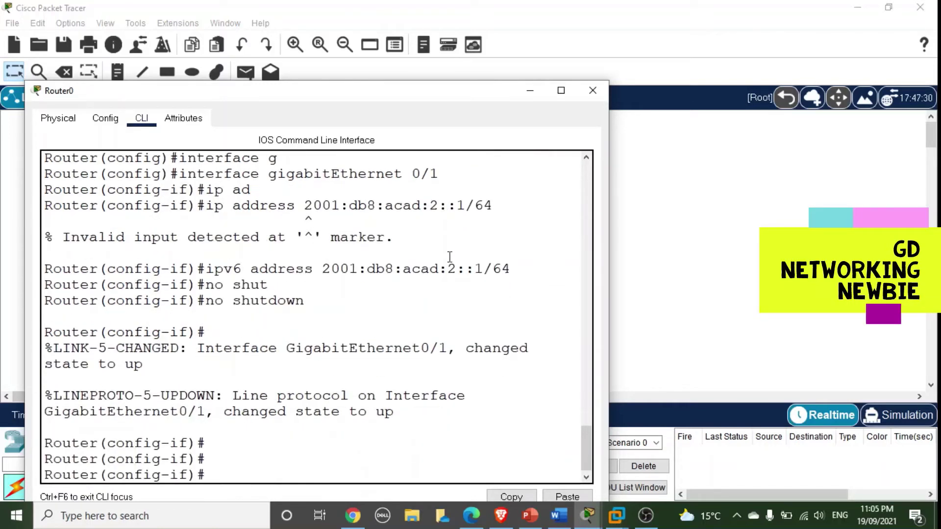
Leave interface configuration on Router0, enable ipv6 unicast-routing globally, and return to privileged mode
{"action": "type", "text": "exit"}
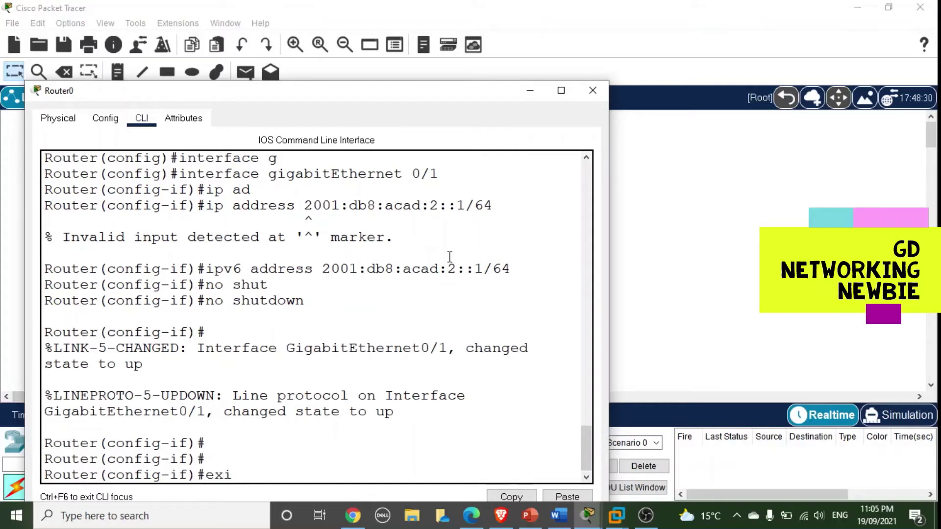
{"action": "key", "text": "Return"}
{"action": "type", "text": "ipv6 uni"}
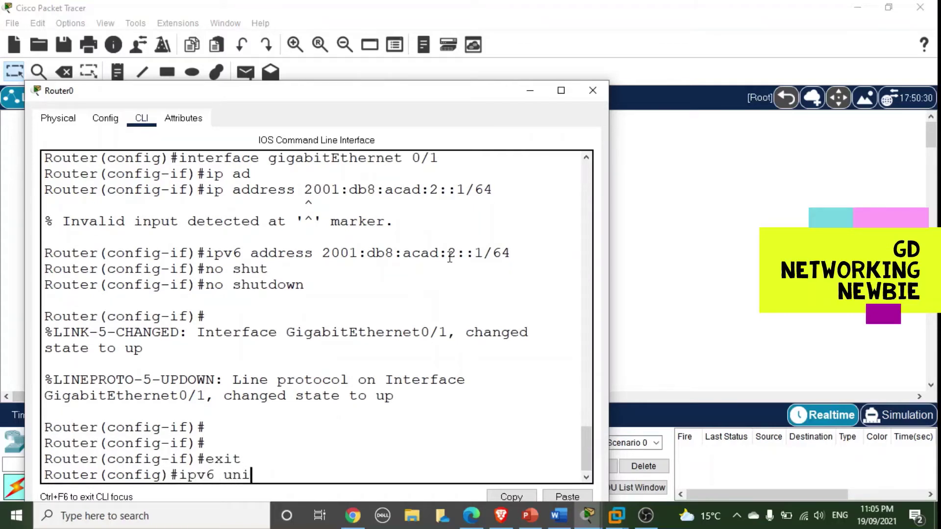
{"action": "key", "text": "Tab"}
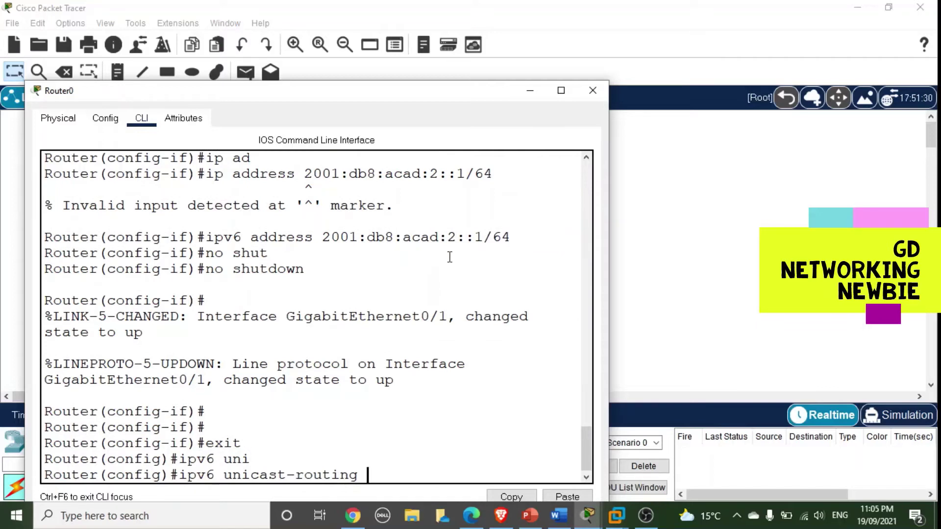
{"action": "key", "text": "Return"}
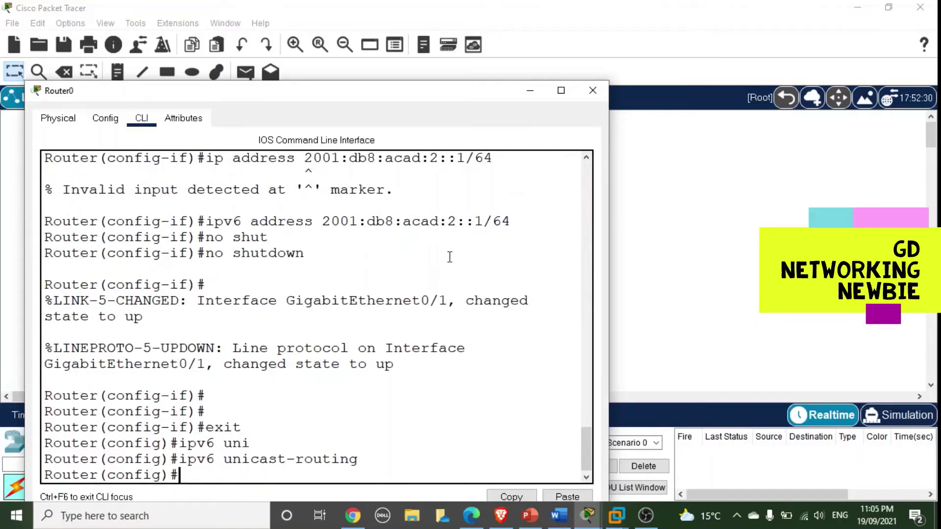
{"action": "key", "text": "ctrl+z"}
{"action": "key", "text": "Return"}
{"action": "key", "text": "Return"}
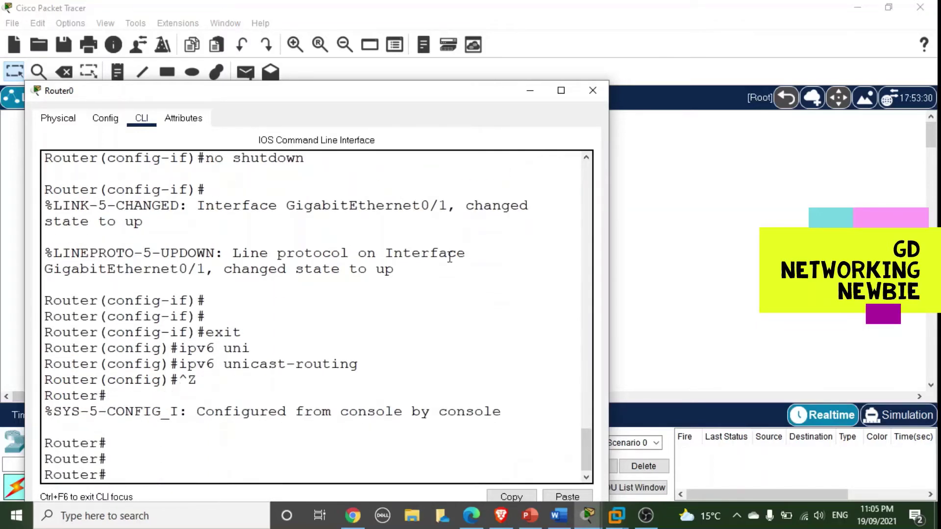
Run show ipv6 interface brief on Router0 to list its IPv6 interfaces
{"action": "type", "text": "show ipv"}
{"action": "key", "text": "Tab"}
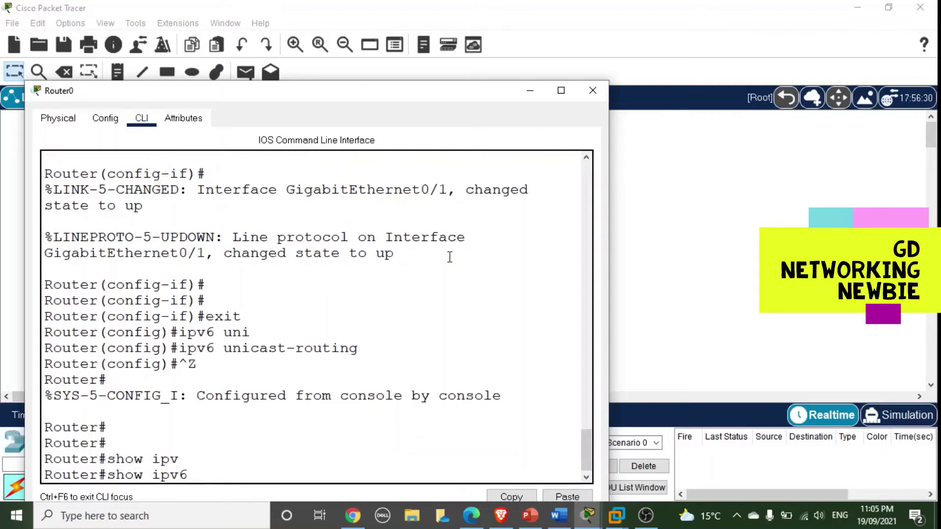
{"action": "type", "text": "int"}
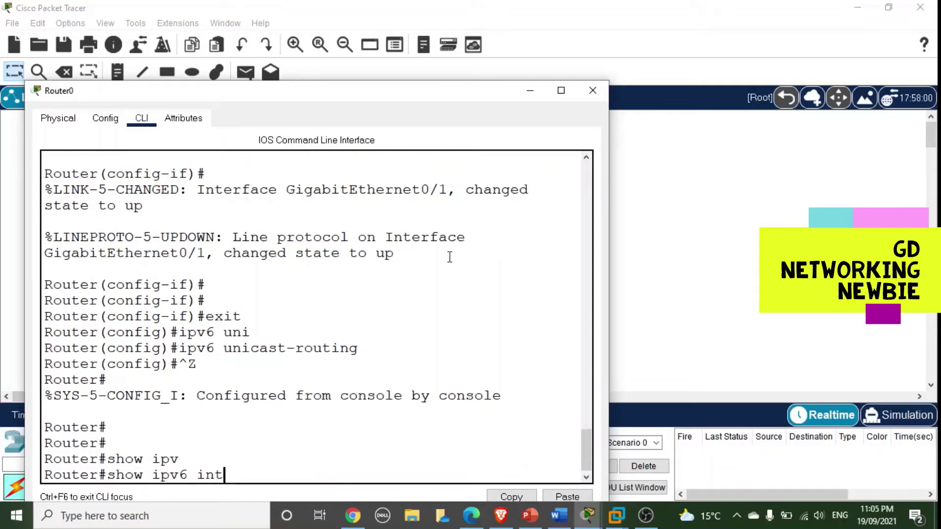
{"action": "key", "text": "Tab"}
{"action": "type", "text": "br"}
{"action": "key", "text": "Tab"}
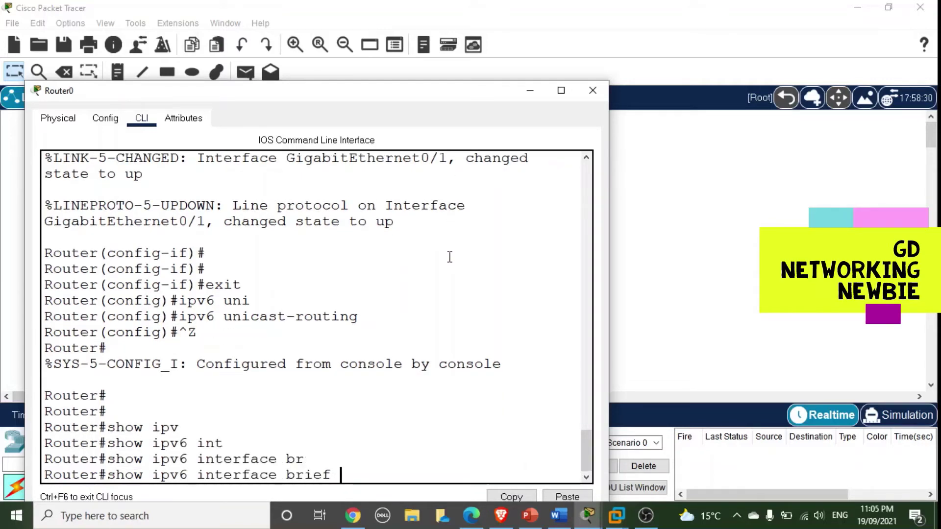
{"action": "key", "text": "Return"}
{"action": "key", "text": "Return"}
{"action": "key", "text": "Return"}
{"action": "key", "text": "Return"}
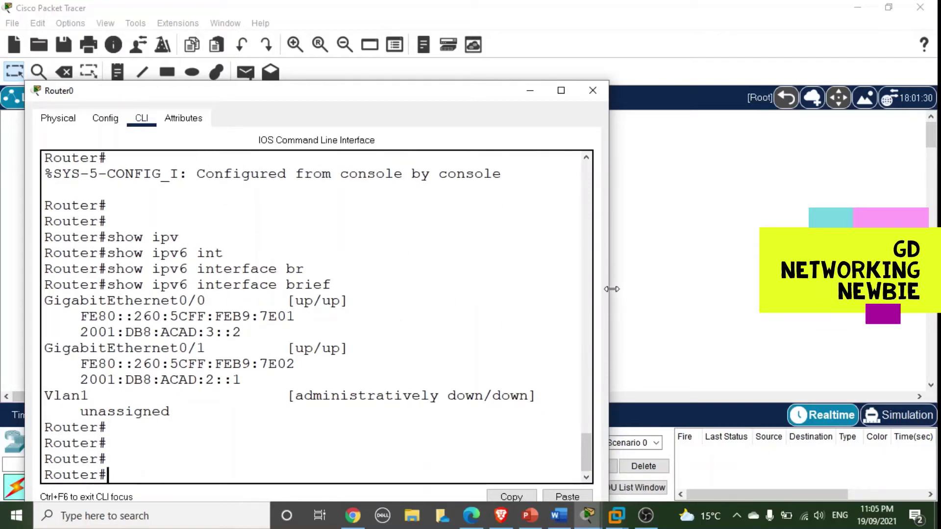
Widen the Router0 window, review the status and global IPv6 addresses of both GigabitEthernet interfaces, and close the window
{"action": "left_click_drag", "start_coordinate": [611, 290], "coordinate": [760, 290]}
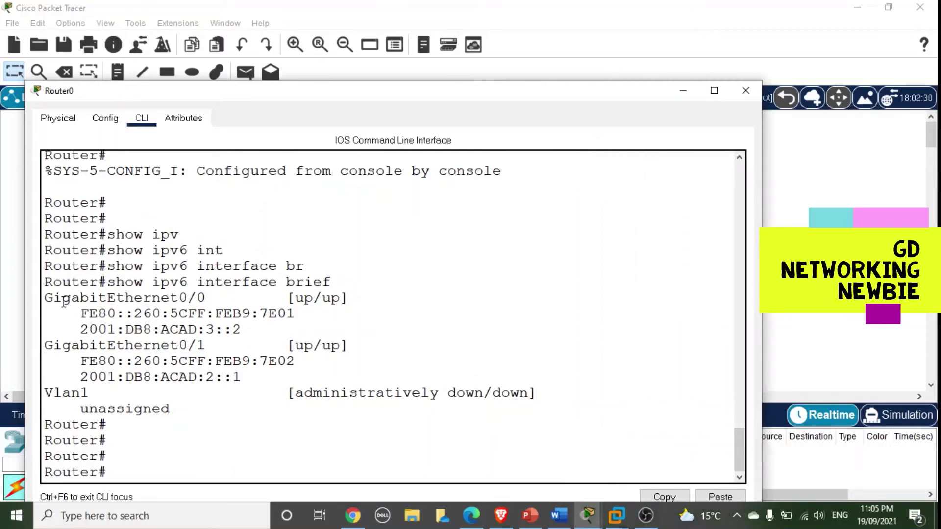
{"action": "left_click_drag", "start_coordinate": [62, 298], "coordinate": [321, 299]}
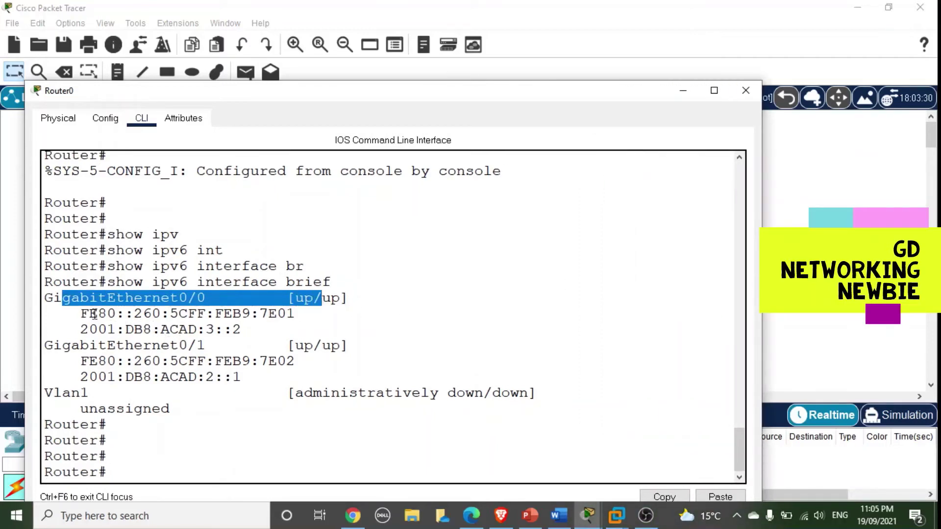
{"action": "left_click_drag", "start_coordinate": [80, 329], "coordinate": [239, 329]}
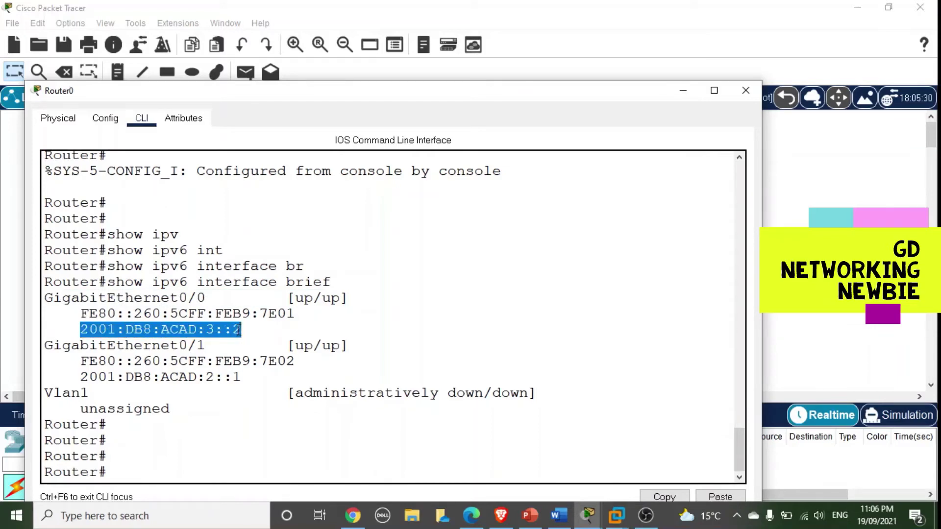
{"action": "left_click_drag", "start_coordinate": [81, 377], "coordinate": [237, 377]}
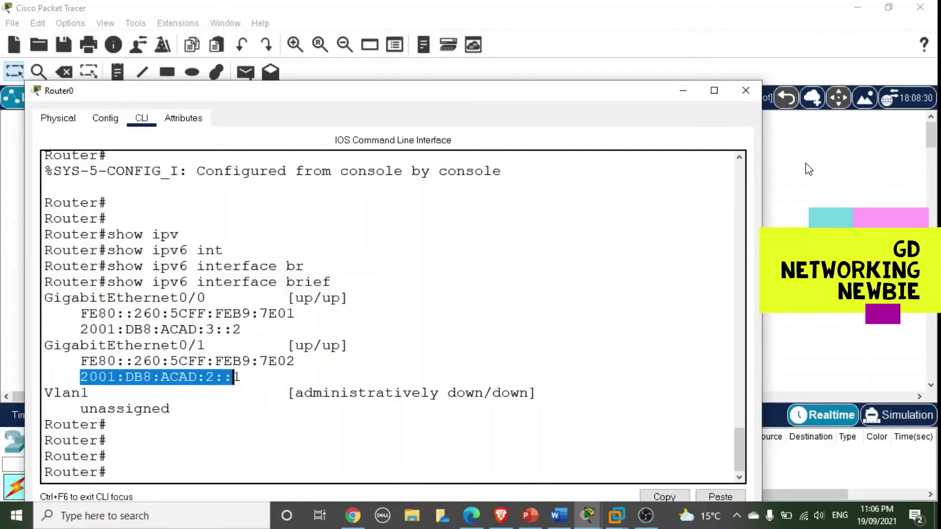
{"action": "left_click", "coordinate": [745, 90]}
Open Router1's command line, get a clean prompt, and run show ipv6 interface brief
{"action": "left_click", "coordinate": [121, 157]}
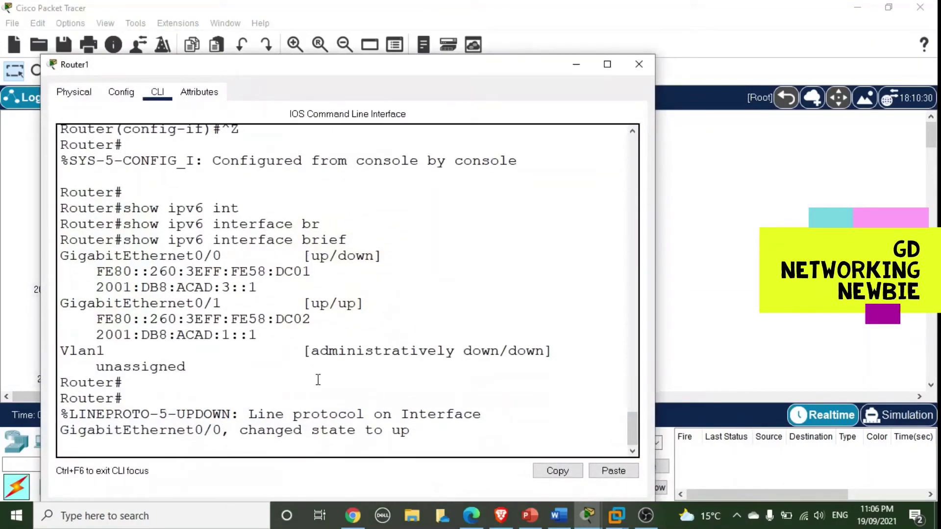
{"action": "key", "text": "Return"}
{"action": "key", "text": "Return"}
{"action": "key", "text": "Return"}
{"action": "key", "text": "Return"}
{"action": "key", "text": "Return"}
{"action": "key", "text": "Return"}
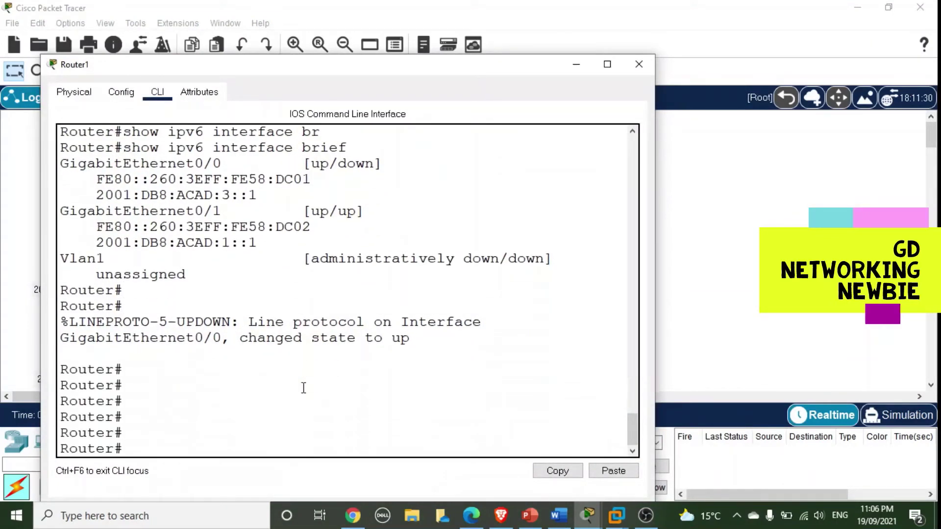
{"action": "type", "text": "show ipv"}
{"action": "key", "text": "Tab"}
{"action": "type", "text": "inte"}
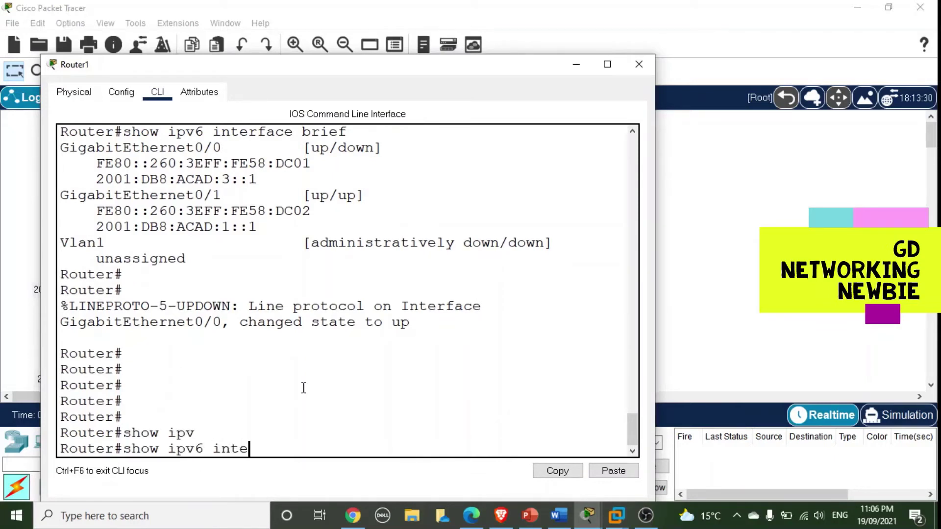
{"action": "key", "text": "Tab"}
{"action": "type", "text": "br"}
{"action": "key", "text": "Tab"}
{"action": "key", "text": "Return"}
{"action": "key", "text": "Return"}
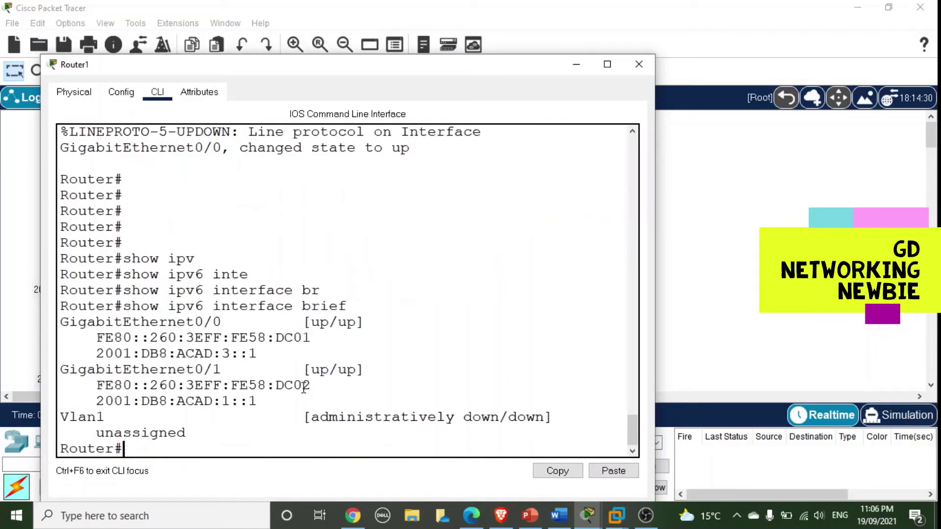
Check GigabitEthernet0/0's status on Router1 and the global IPv6 addresses of both its GigabitEthernet interfaces
{"action": "left_click_drag", "start_coordinate": [304, 307], "coordinate": [381, 309]}
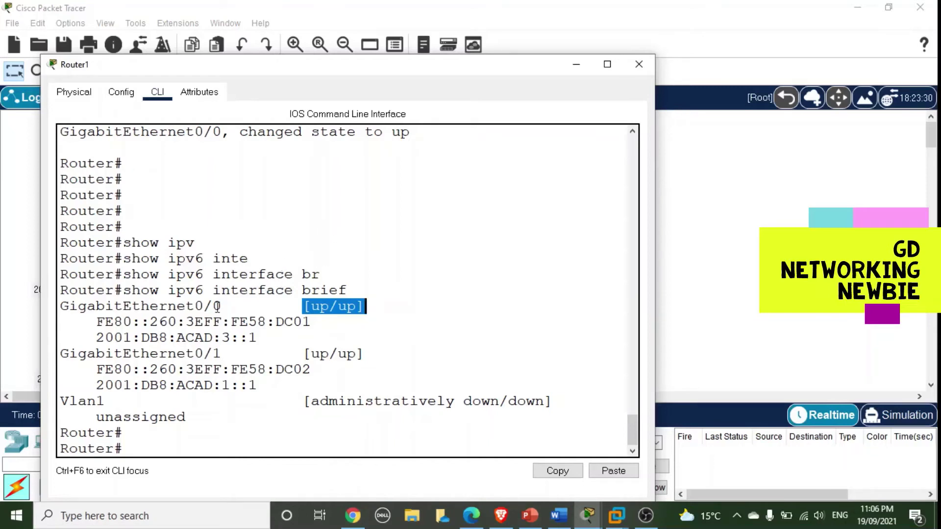
{"action": "left_click", "coordinate": [58, 312]}
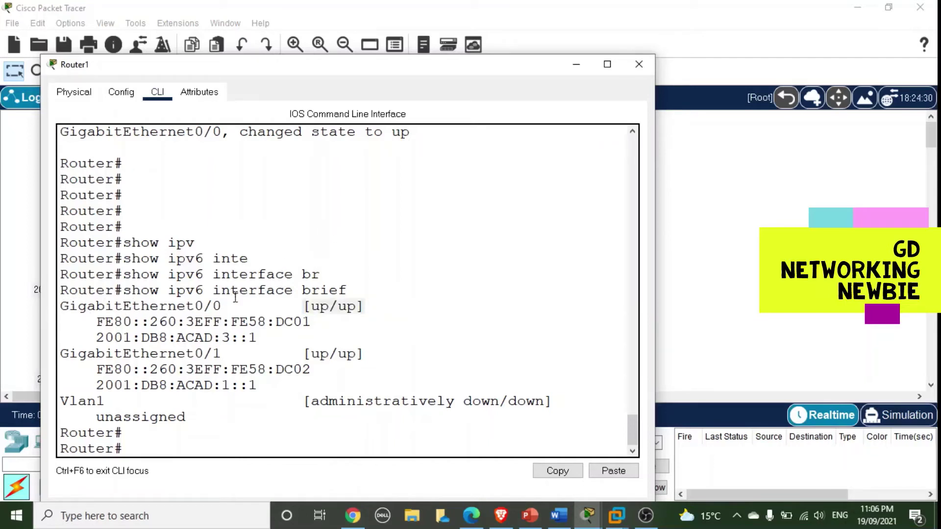
{"action": "left_click_drag", "start_coordinate": [61, 307], "coordinate": [240, 306]}
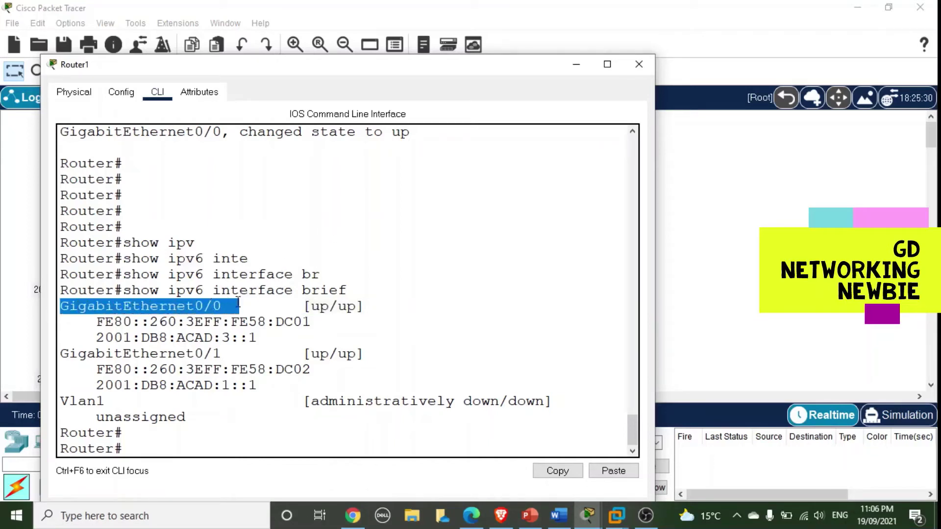
{"action": "left_click_drag", "start_coordinate": [98, 337], "coordinate": [251, 337]}
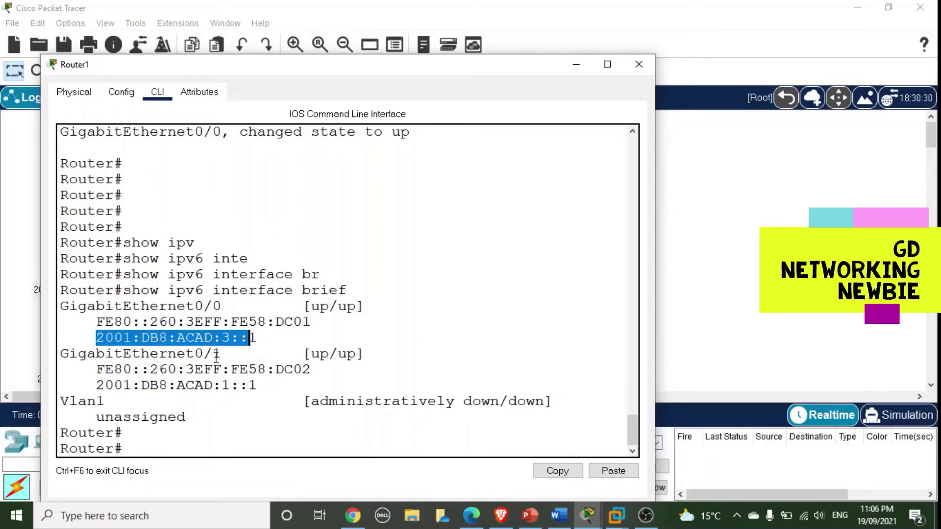
{"action": "left_click_drag", "start_coordinate": [96, 386], "coordinate": [257, 385]}
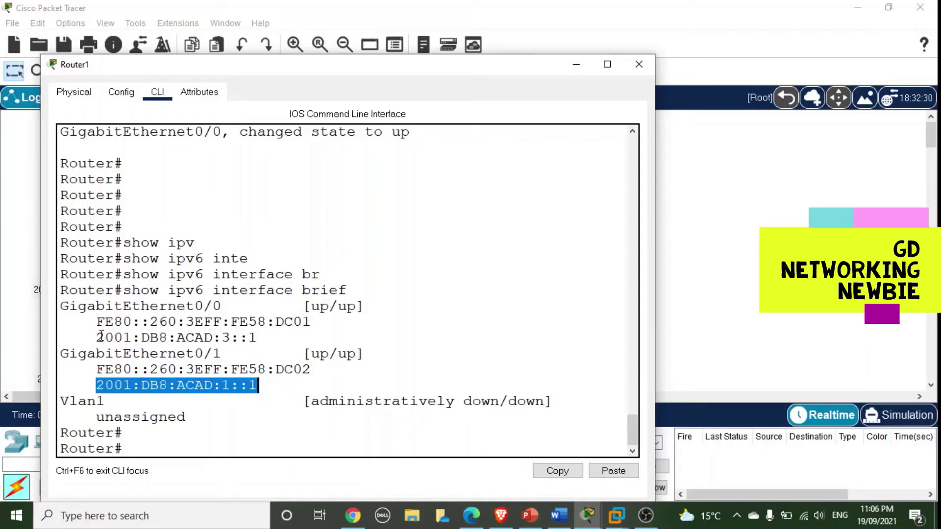
Examine the link-local addresses of Router1's GigabitEthernet0/0 and 0/1, then minimize the router window
{"action": "left_click_drag", "start_coordinate": [96, 322], "coordinate": [310, 322]}
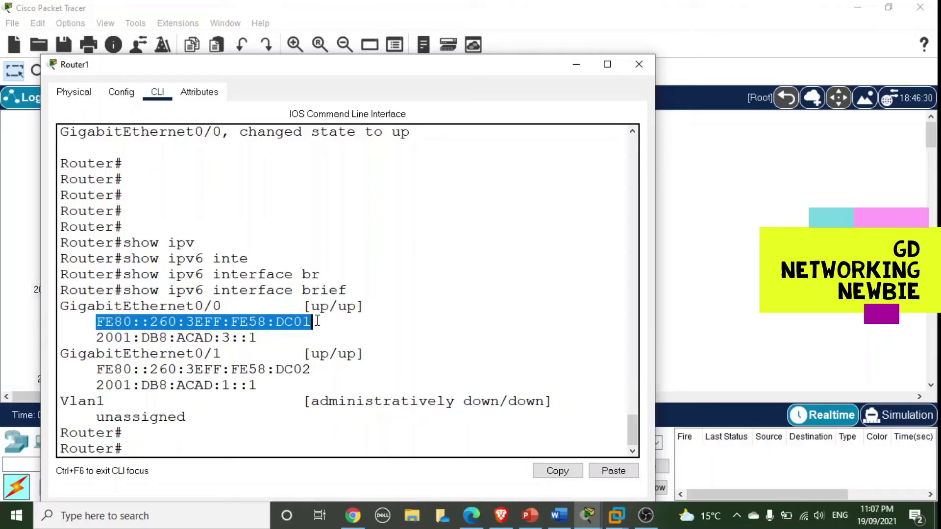
{"action": "left_click_drag", "start_coordinate": [208, 305], "coordinate": [301, 325]}
{"action": "left_click_drag", "start_coordinate": [60, 353], "coordinate": [216, 353]}
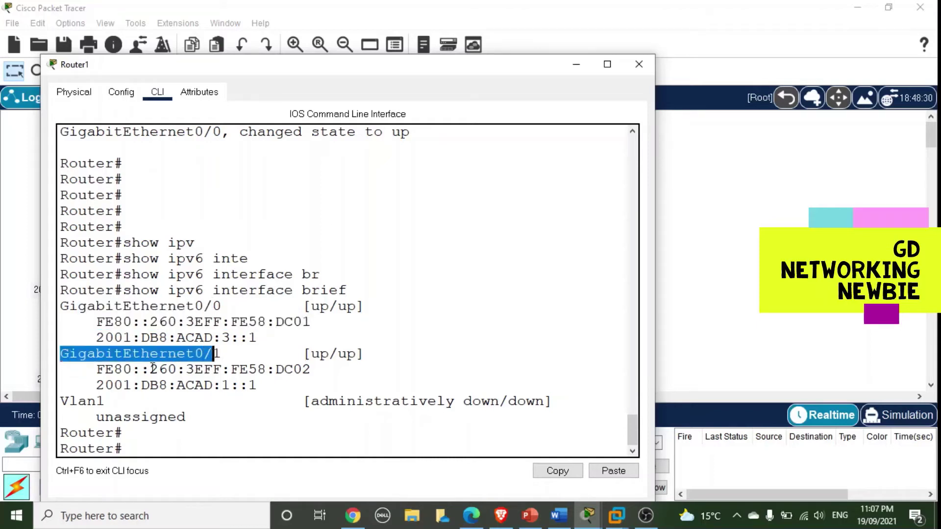
{"action": "left_click", "coordinate": [113, 370]}
{"action": "left_click_drag", "start_coordinate": [98, 370], "coordinate": [313, 371]}
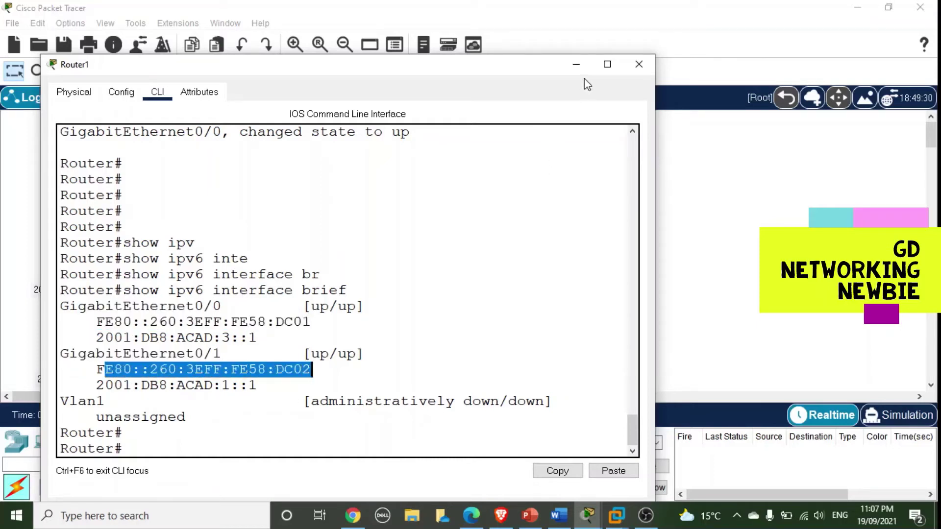
{"action": "left_click", "coordinate": [577, 65]}
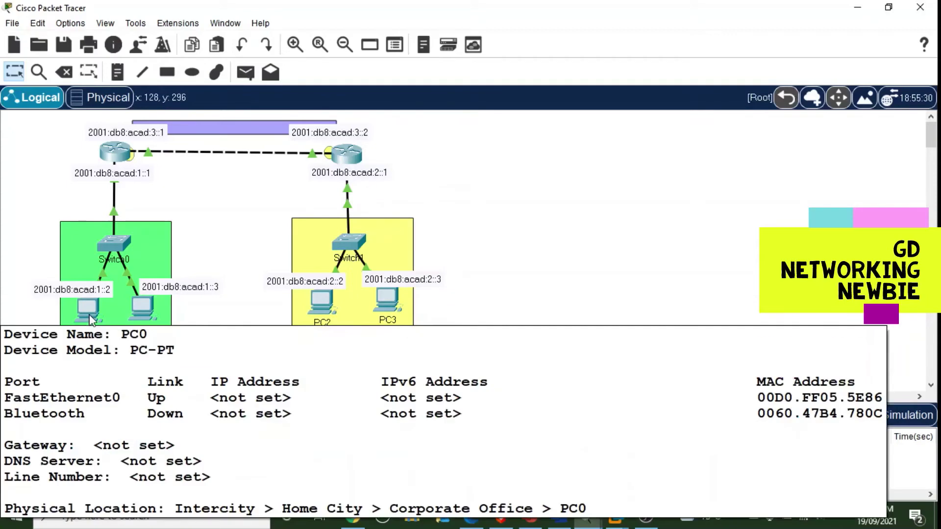
Open PC0's IP configuration and set its static IPv6 address to 2001:db8:acad:1::2
{"action": "left_click", "coordinate": [90, 318]}
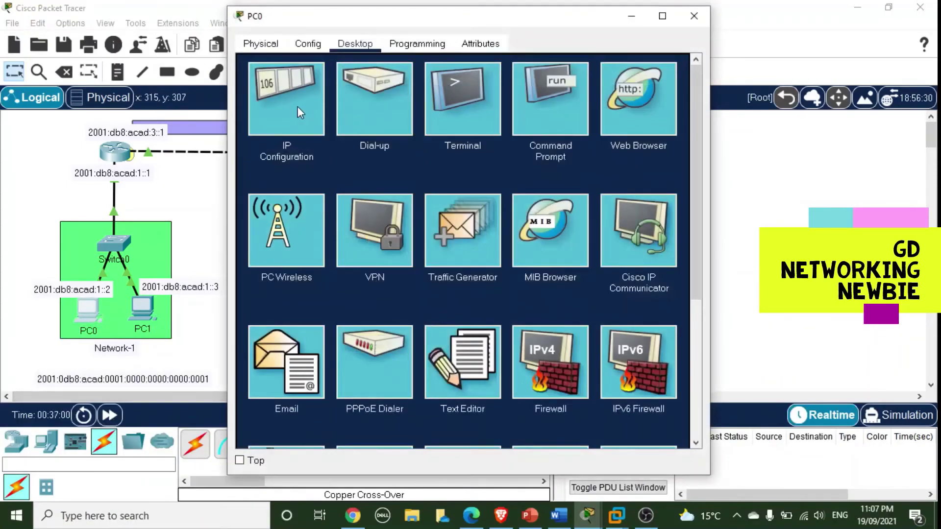
{"action": "left_click", "coordinate": [298, 107]}
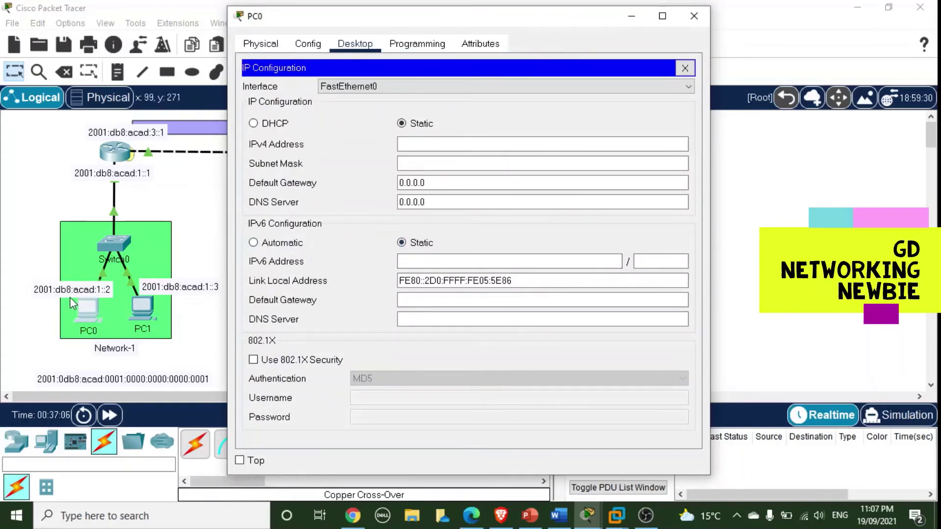
{"action": "left_click", "coordinate": [413, 265]}
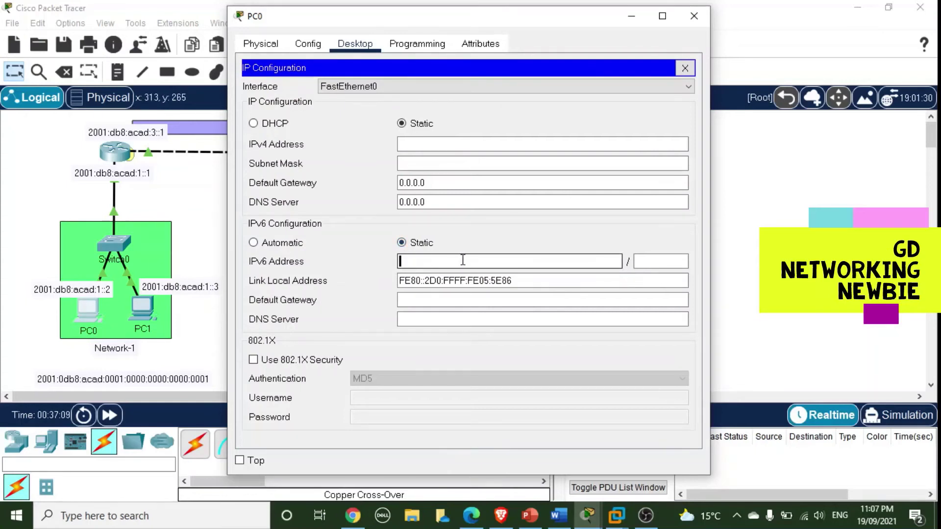
{"action": "type", "text": "2001:db8:"}
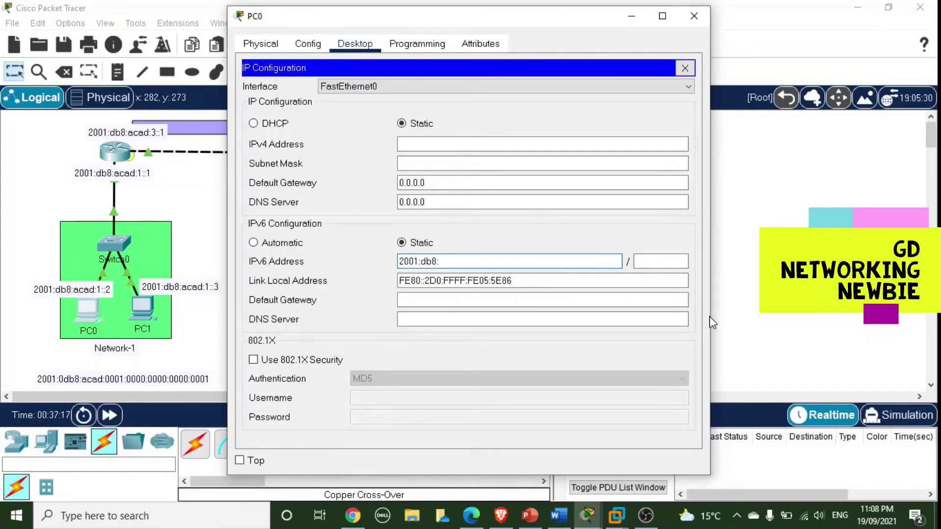
{"action": "type", "text": "acad:1::2"}
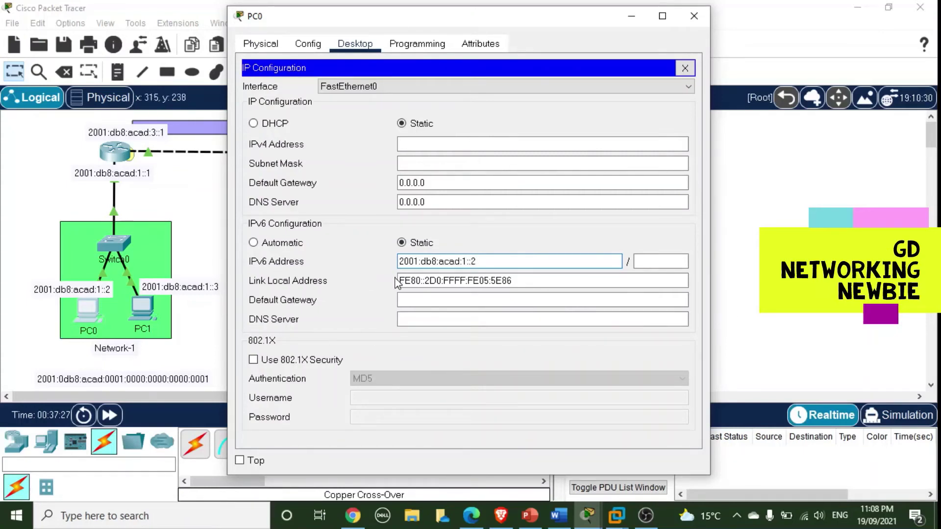
Set PC0's IPv6 default gateway to 2001:db8:acad:1::1 and prefix length to 64, then close its configuration
{"action": "left_click", "coordinate": [434, 300]}
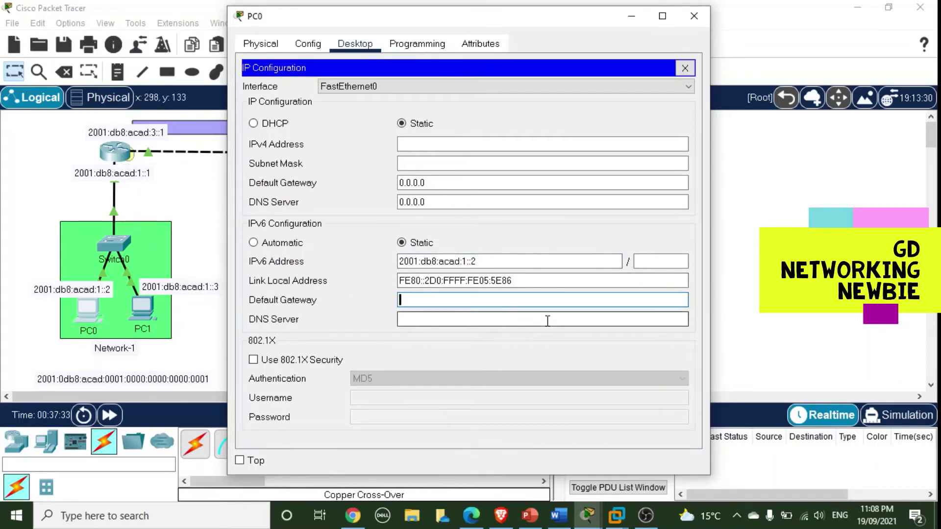
{"action": "type", "text": "2001:db8:acad:1::1"}
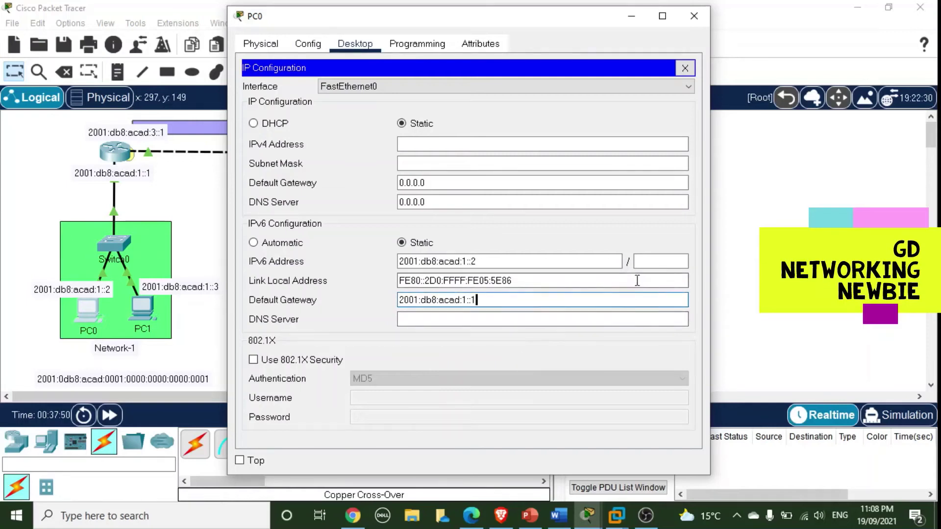
{"action": "left_click", "coordinate": [652, 262]}
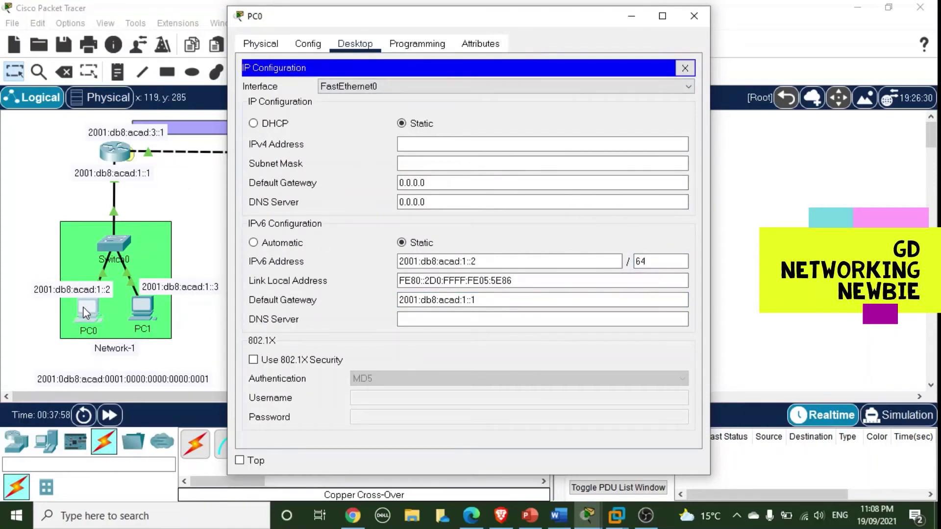
{"action": "left_click", "coordinate": [684, 68]}
{"action": "left_click", "coordinate": [695, 16]}
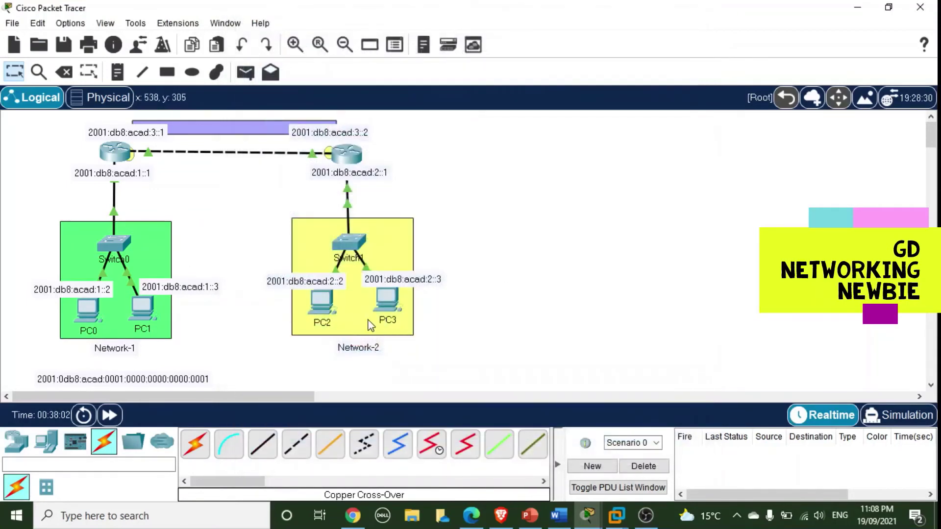
Open PC2's IP configuration and set its static IPv6 address to 2001:db8:acad:2::2
{"action": "left_click", "coordinate": [324, 305]}
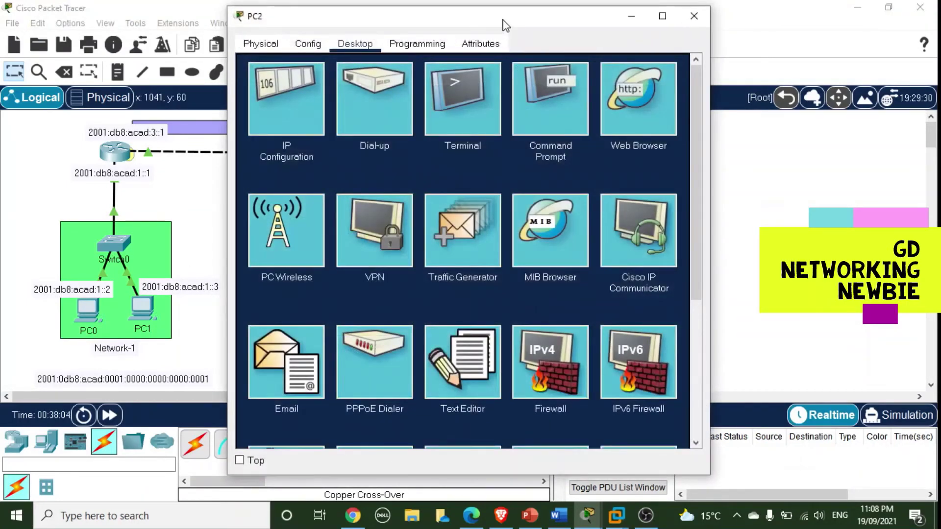
{"action": "left_click_drag", "start_coordinate": [506, 26], "coordinate": [289, 366]}
{"action": "left_click", "coordinate": [313, 201]}
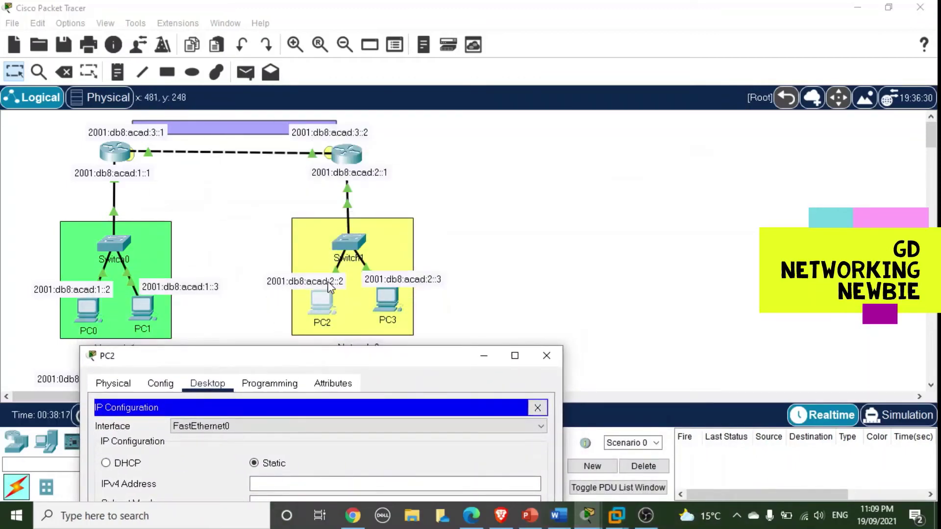
{"action": "left_click_drag", "start_coordinate": [339, 360], "coordinate": [427, 64]}
{"action": "left_click", "coordinate": [351, 305]}
{"action": "type", "text": "2"}
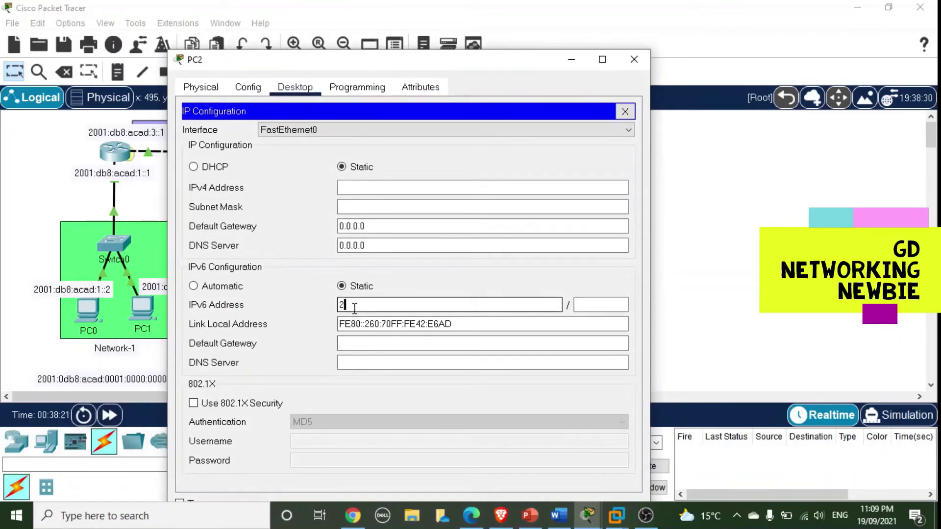
{"action": "type", "text": "001:db"}
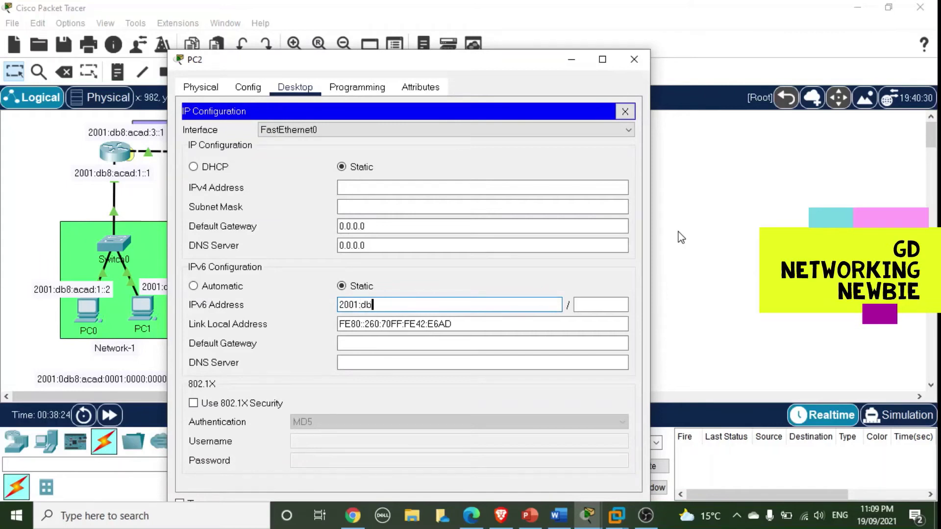
{"action": "type", "text": "8:acad:2::2"}
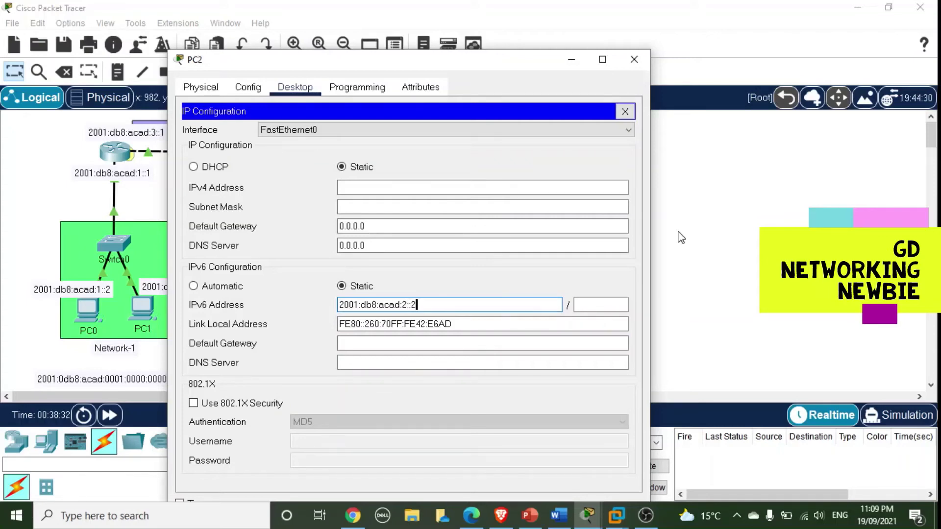
Set PC2's IPv6 prefix length to 64 and default gateway to 2001:db8:acad:2::1, then close its window
{"action": "left_click_drag", "start_coordinate": [526, 68], "coordinate": [487, 316]}
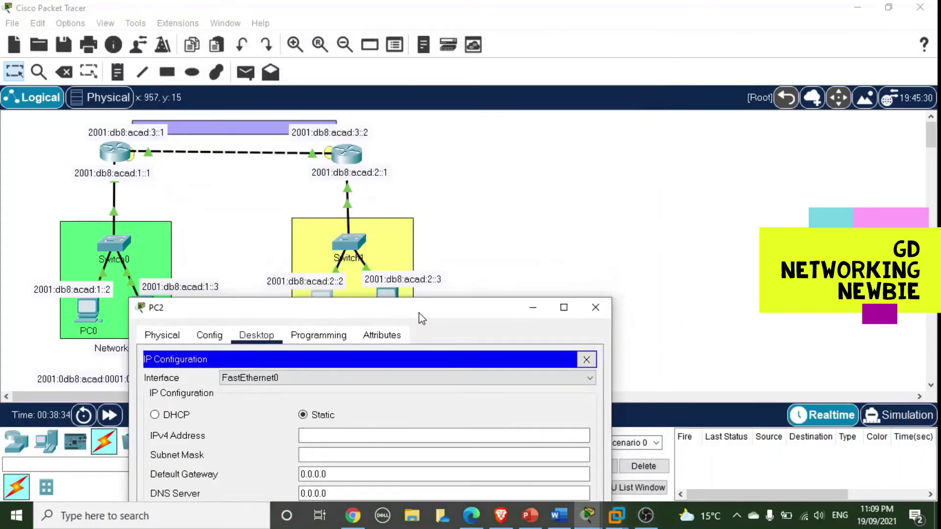
{"action": "left_click_drag", "start_coordinate": [385, 311], "coordinate": [395, 141]}
{"action": "left_click", "coordinate": [563, 381]}
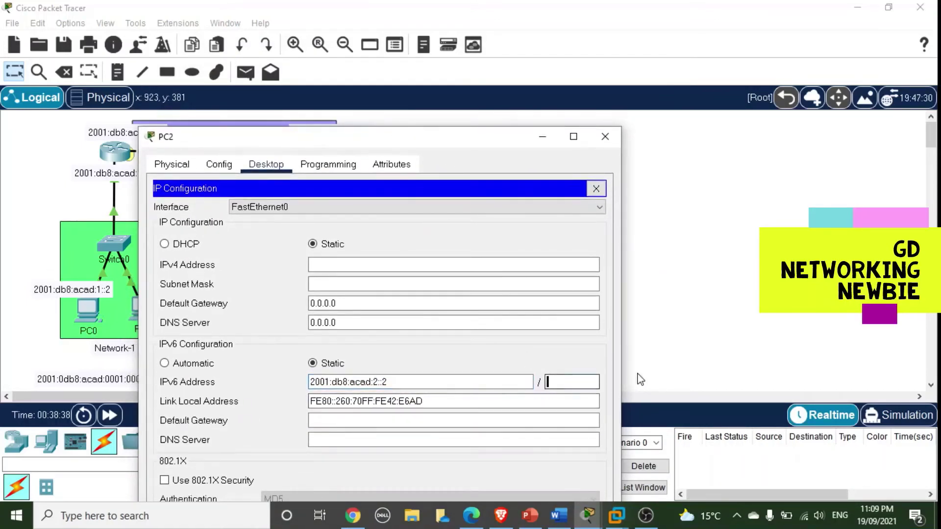
{"action": "left_click", "coordinate": [419, 421]}
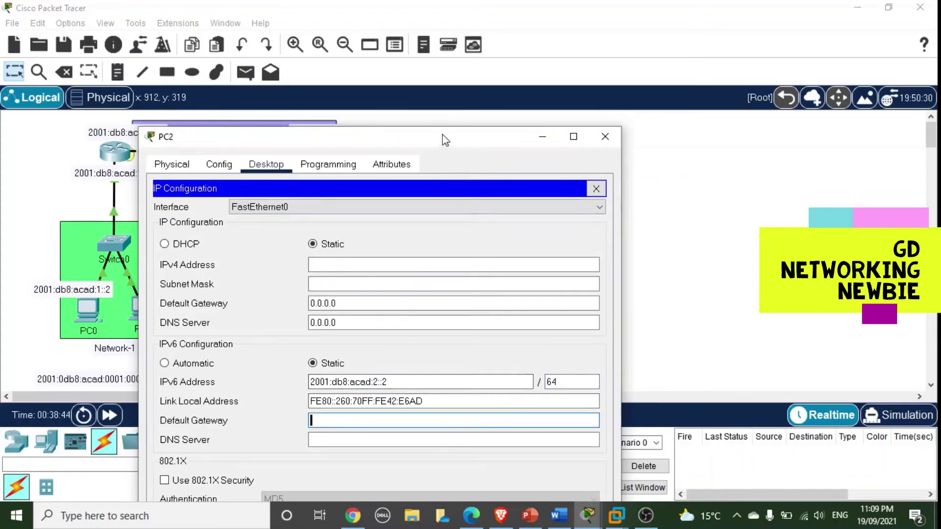
{"action": "left_click_drag", "start_coordinate": [443, 139], "coordinate": [411, 107]}
{"action": "left_click_drag", "start_coordinate": [448, 349], "coordinate": [237, 343]}
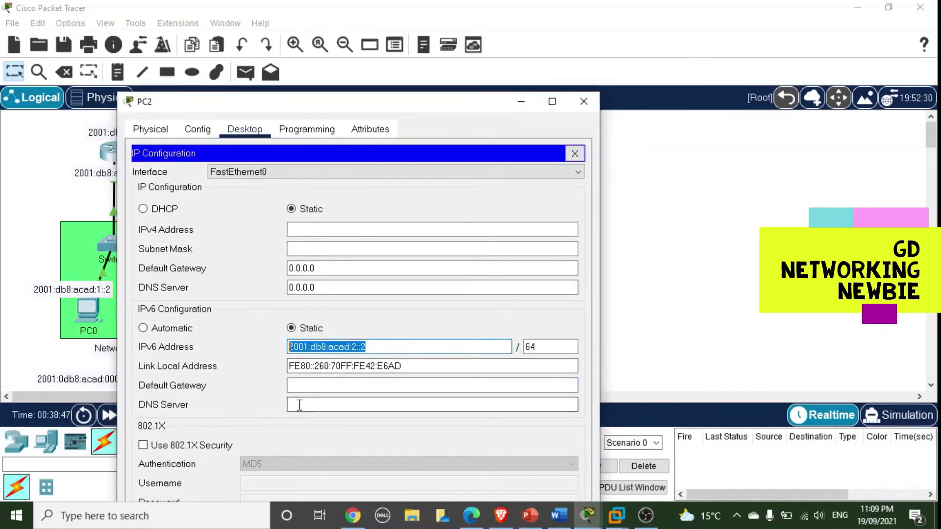
{"action": "left_click", "coordinate": [319, 385]}
{"action": "type", "text": "2001:db8:acad:2::"}
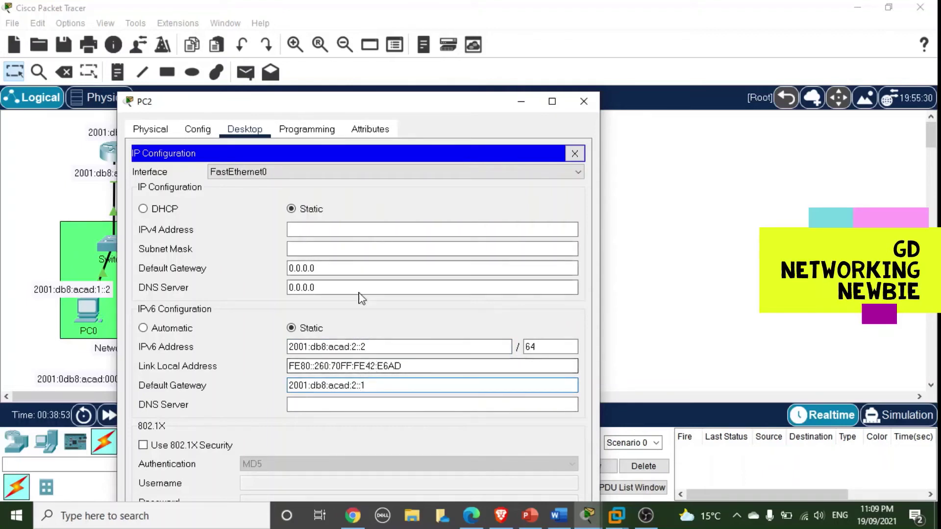
{"action": "left_click", "coordinate": [574, 154]}
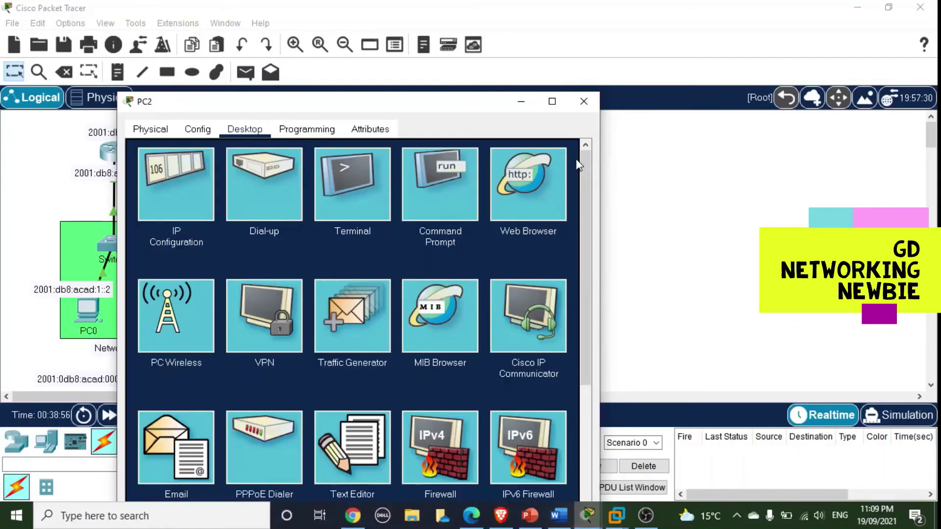
{"action": "left_click", "coordinate": [581, 103]}
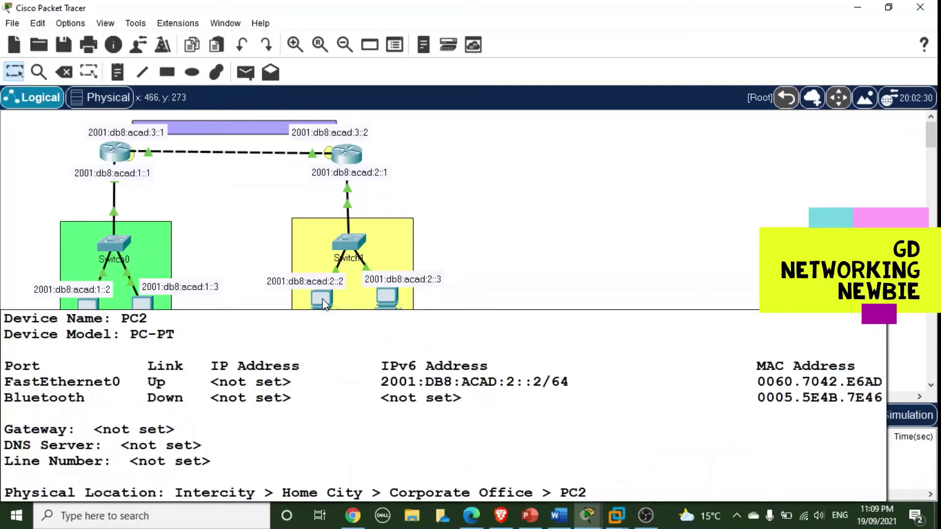
Copy PC2's IPv6 address from its IP configuration and close the PC2 window
{"action": "left_click", "coordinate": [322, 301]}
{"action": "left_click", "coordinate": [315, 105]}
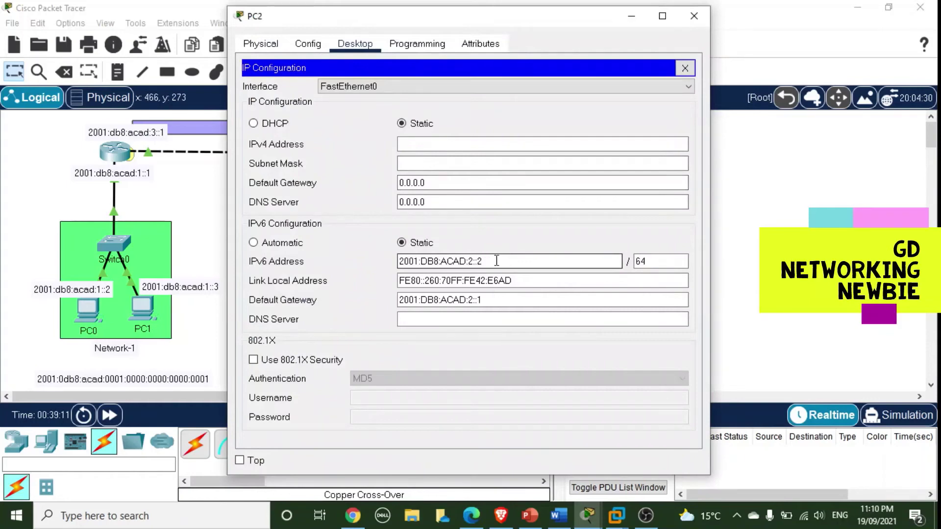
{"action": "left_click_drag", "start_coordinate": [498, 260], "coordinate": [399, 261]}
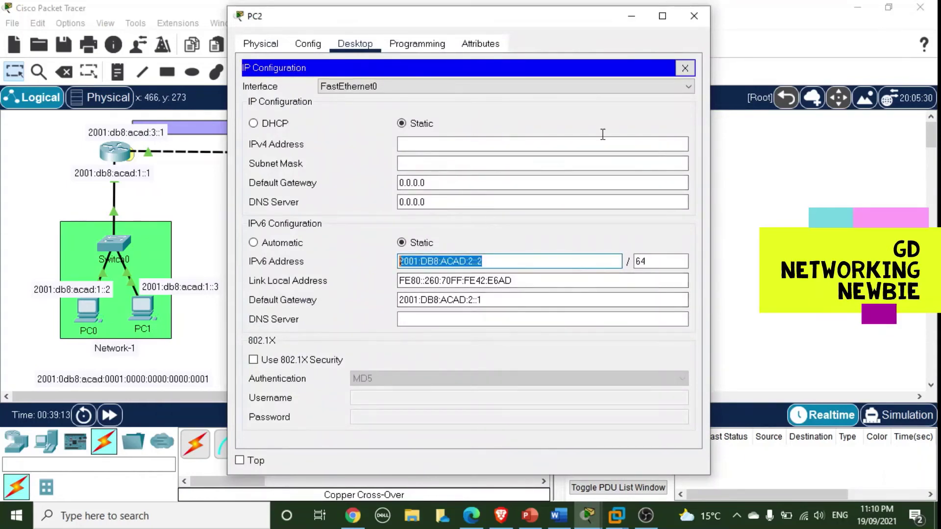
{"action": "left_click", "coordinate": [694, 15]}
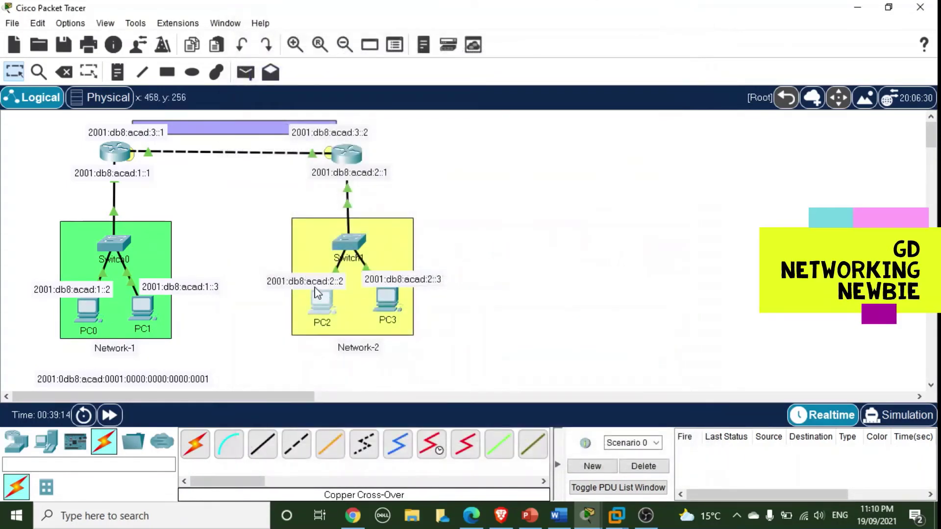
Ping PC2's global address 2001:DB8:ACAD:2::2 from PC0's command prompt, then close the PC0 window
{"action": "left_click", "coordinate": [89, 318]}
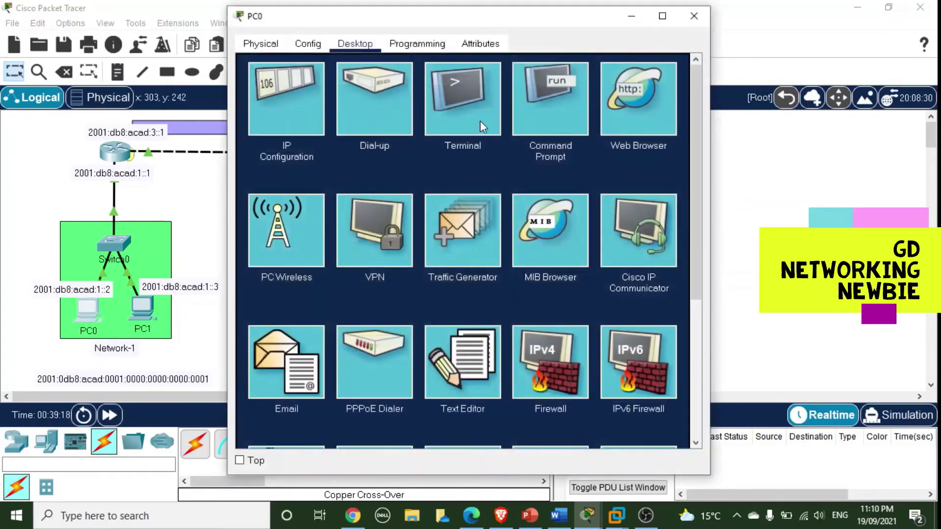
{"action": "left_click", "coordinate": [546, 102]}
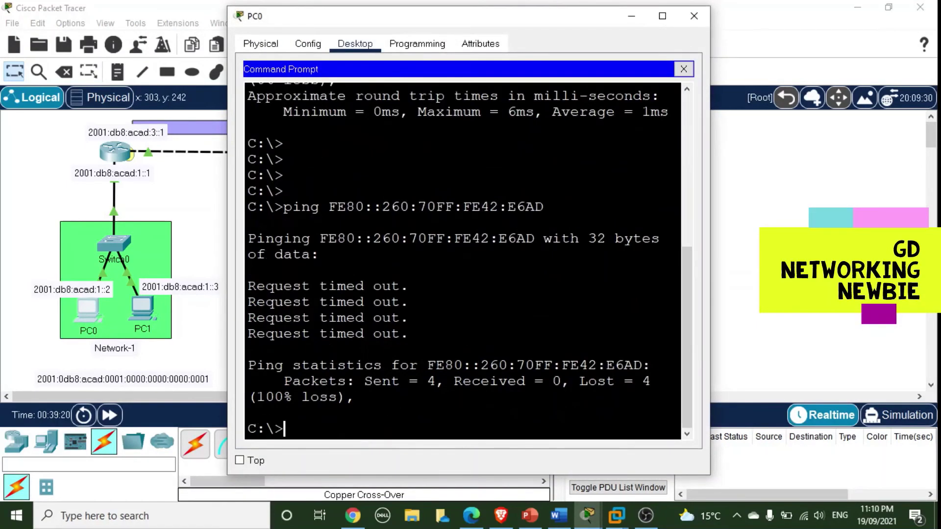
{"action": "key", "text": "Return"}
{"action": "key", "text": "Return"}
{"action": "key", "text": "Return"}
{"action": "key", "text": "Return"}
{"action": "type", "text": "ping"}
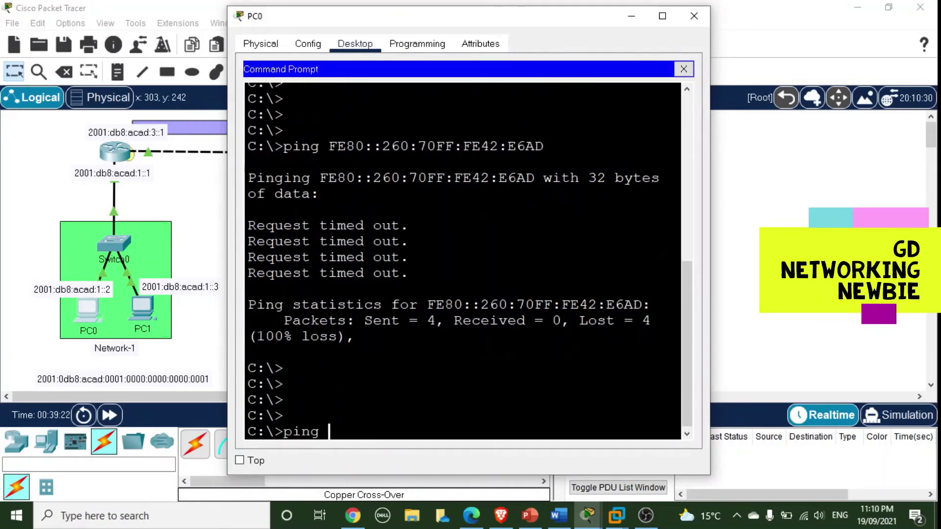
{"action": "right_click", "coordinate": [396, 423]}
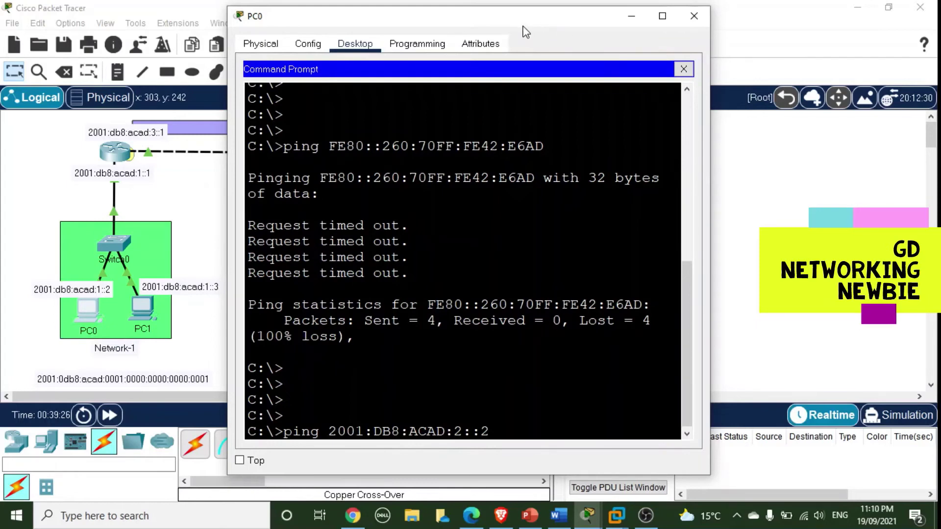
{"action": "left_click_drag", "start_coordinate": [523, 25], "coordinate": [342, 30]}
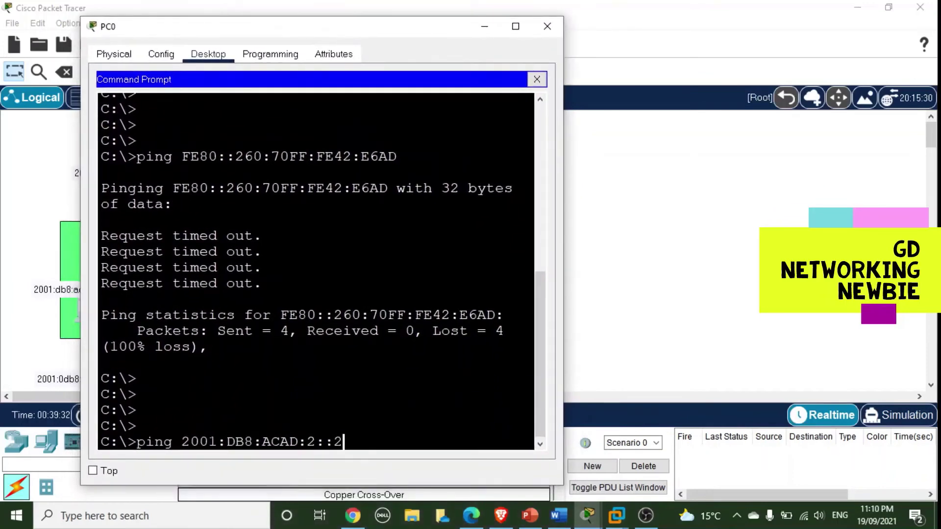
{"action": "key", "text": "Return"}
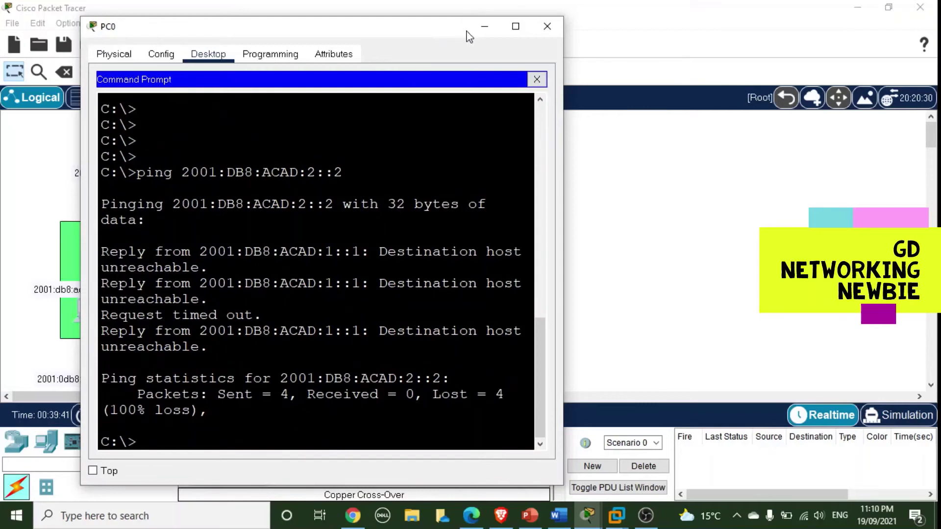
{"action": "left_click", "coordinate": [548, 26]}
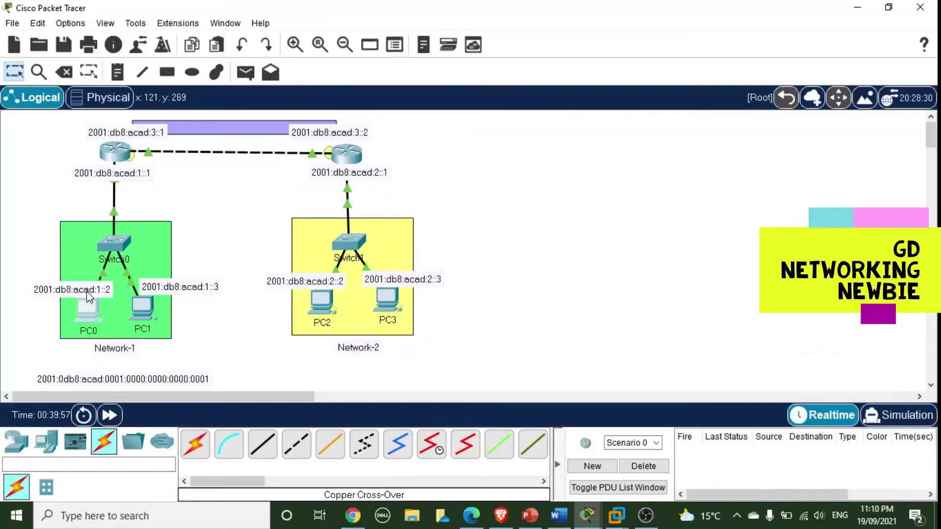
Open PC1's IP configuration and set its static IPv6 address to 2001:db8:acad:1::3 with prefix length 64
{"action": "left_click", "coordinate": [145, 315]}
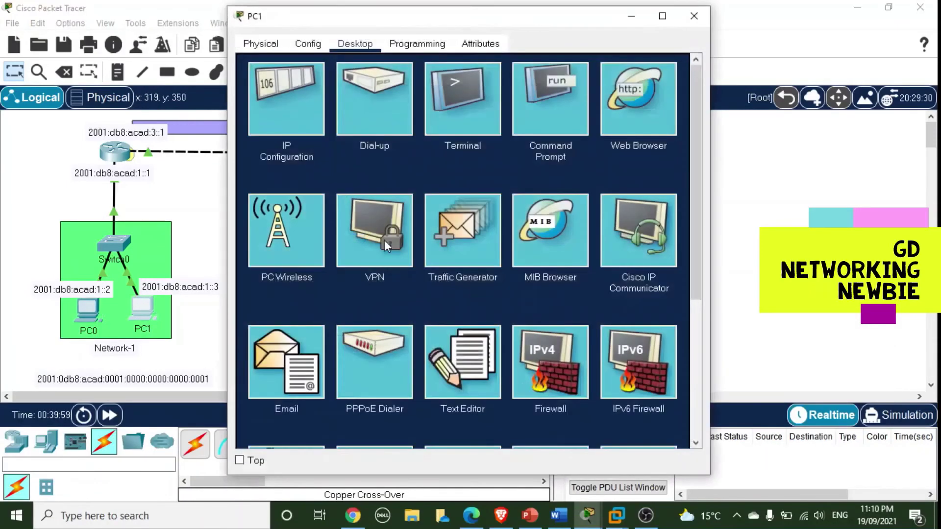
{"action": "left_click", "coordinate": [295, 107]}
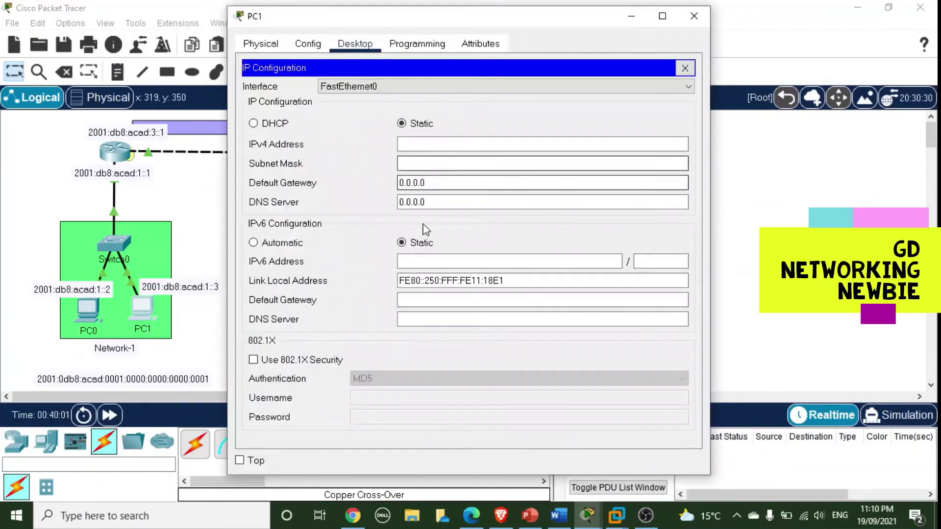
{"action": "left_click", "coordinate": [424, 261]}
{"action": "type", "text": "20"}
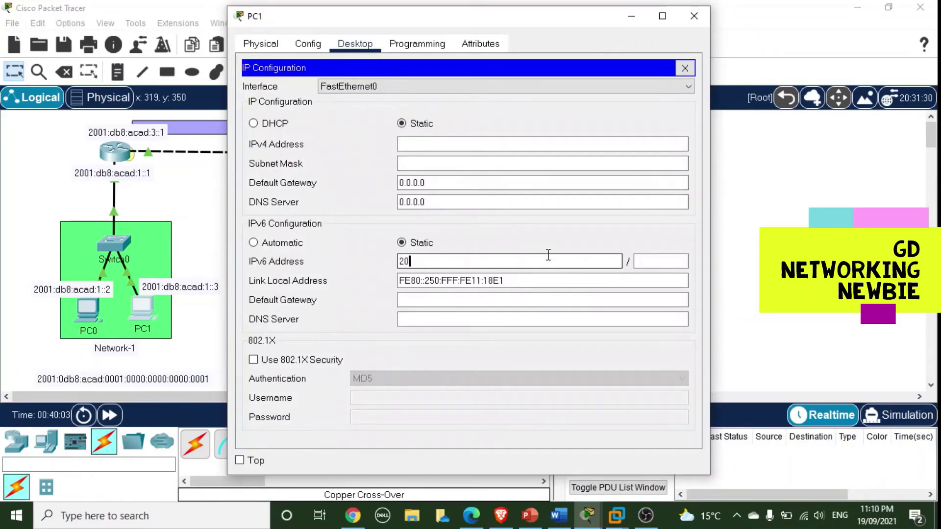
{"action": "type", "text": "01:db8:acad"}
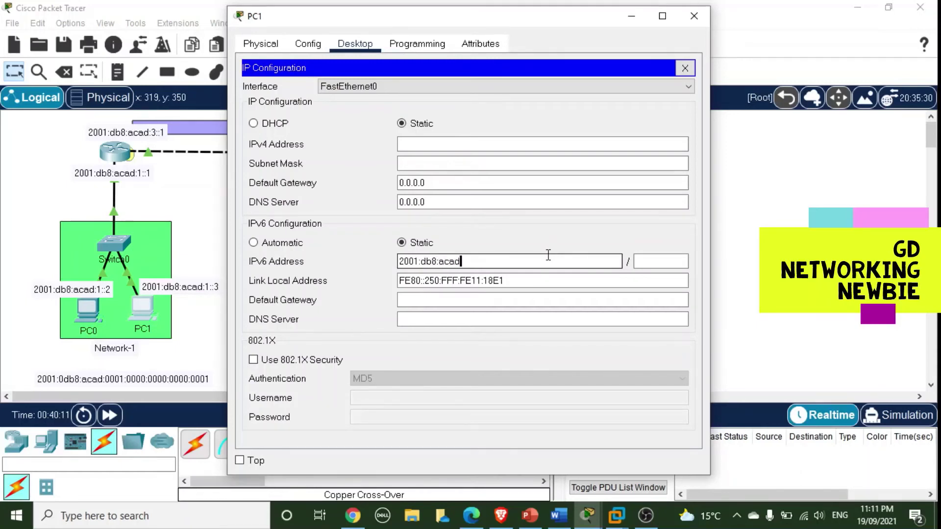
{"action": "type", "text": ":1::3"}
{"action": "left_click", "coordinate": [656, 262]}
{"action": "type", "text": "6"}
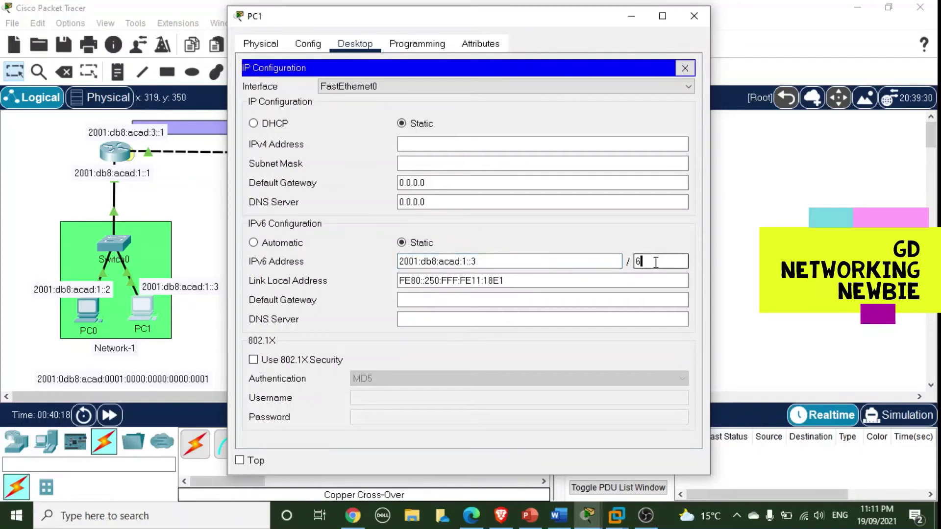
{"action": "type", "text": "4"}
Set PC1's IPv6 default gateway to 2001:db8:acad:1::1, reusing the network part of its own address
{"action": "left_click_drag", "start_coordinate": [505, 264], "coordinate": [390, 267]}
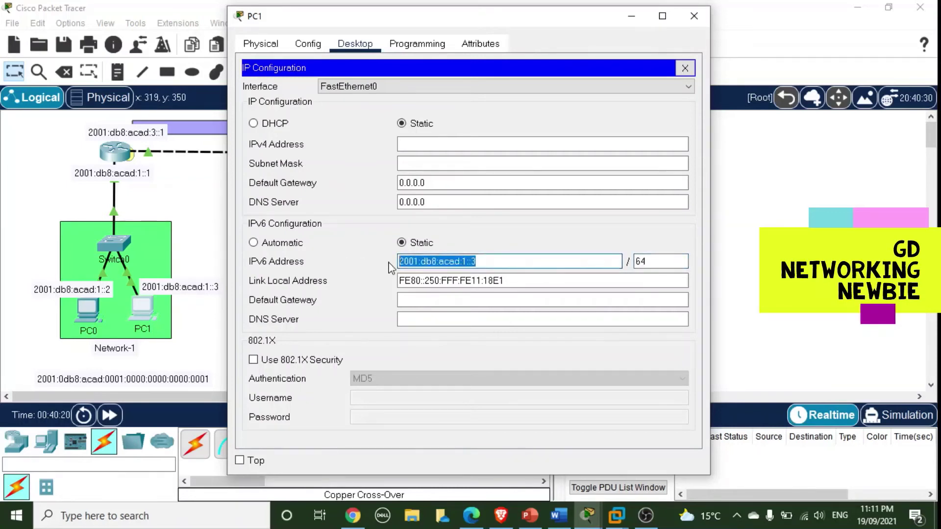
{"action": "key", "text": "ctrl+c"}
{"action": "left_click", "coordinate": [408, 299]}
{"action": "key", "text": "ctrl+v"}
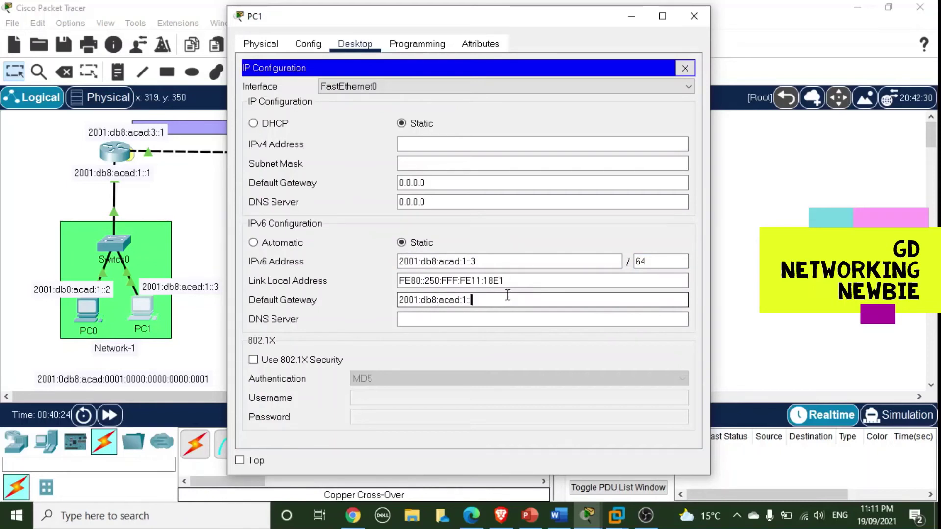
{"action": "type", "text": "1"}
{"action": "left_click", "coordinate": [418, 314]}
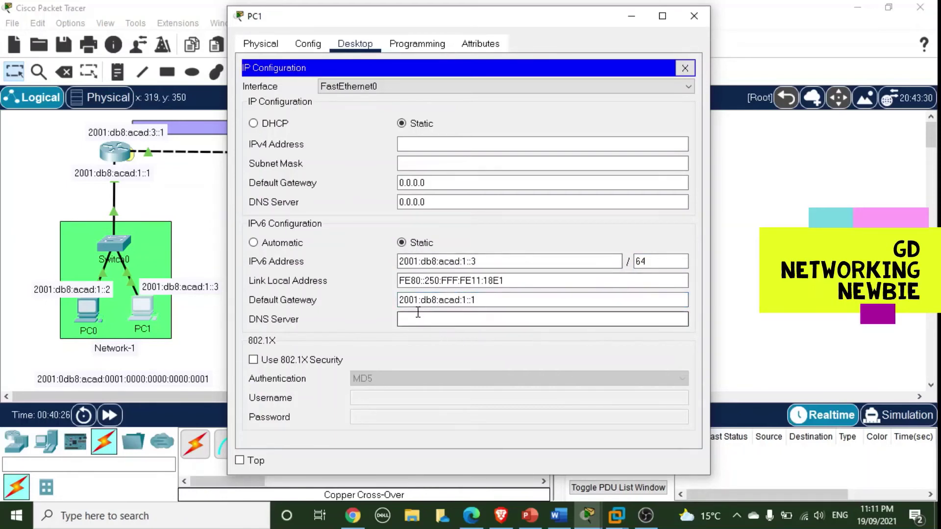
{"action": "left_click", "coordinate": [441, 301]}
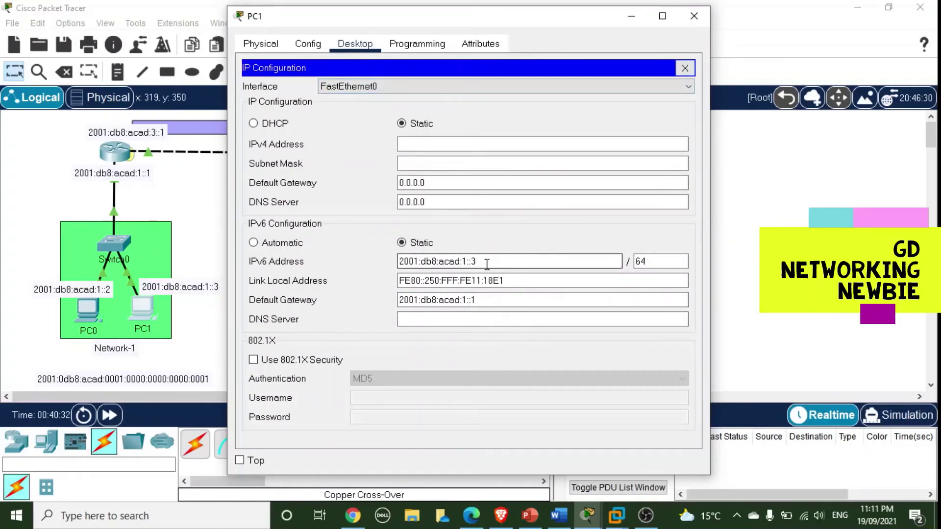
Copy PC1's IPv6 address, close its window, and prepare a ping to 2001:db8:acad:1::3 in PC0's command prompt
{"action": "left_click_drag", "start_coordinate": [487, 265], "coordinate": [397, 262]}
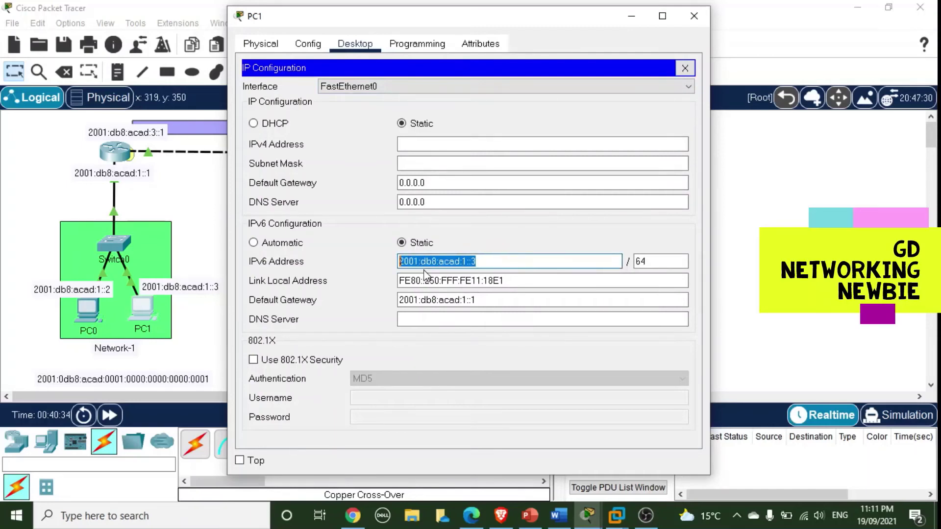
{"action": "left_click", "coordinate": [703, 19]}
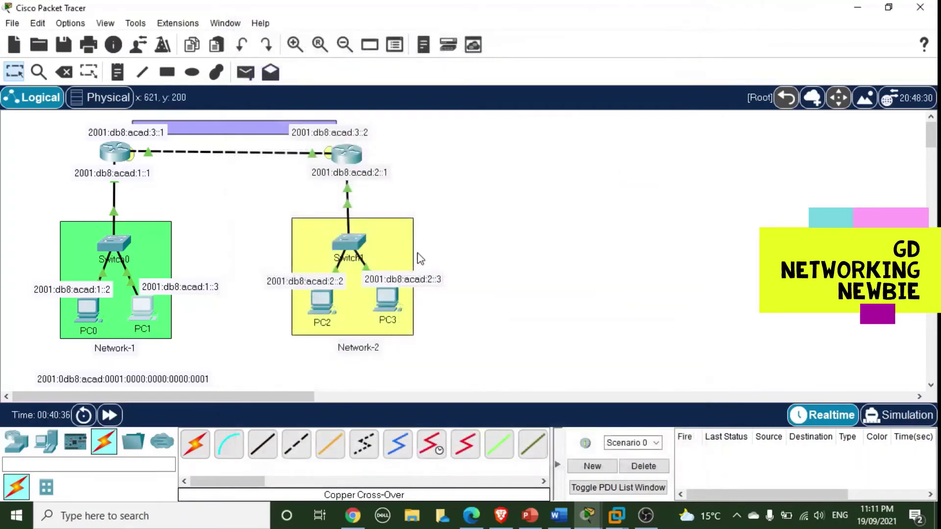
{"action": "left_click", "coordinate": [89, 312]}
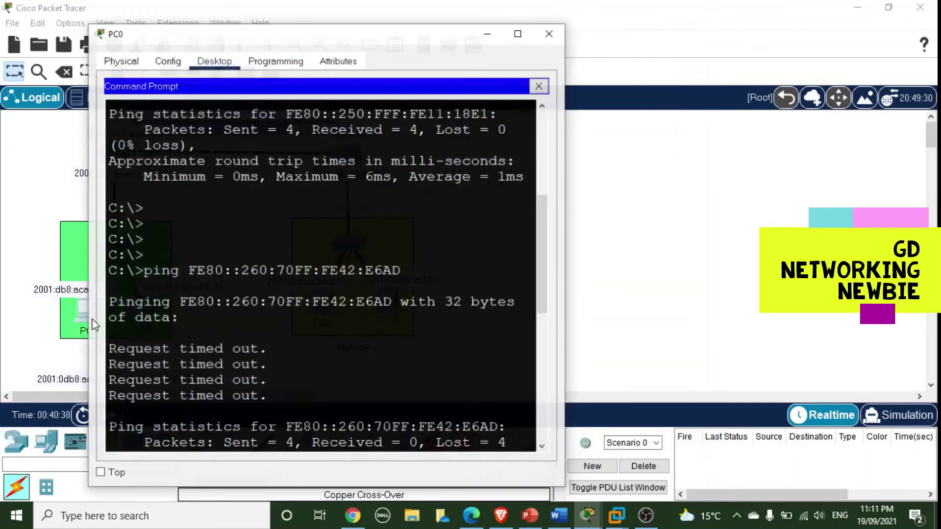
{"action": "scroll", "coordinate": [316, 269], "scroll_direction": "down", "scroll_amount": 10}
{"action": "key", "text": "Return"}
{"action": "key", "text": "Return"}
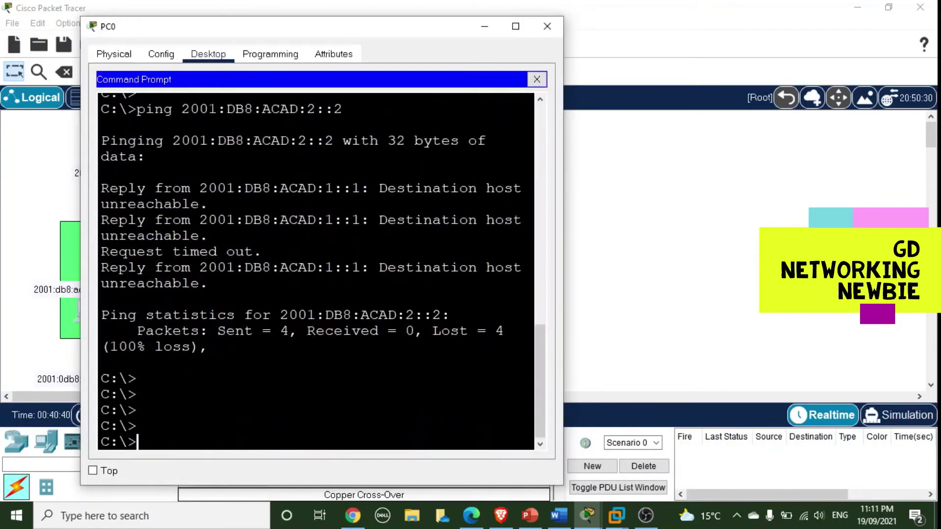
{"action": "type", "text": "ping"}
{"action": "right_click", "coordinate": [269, 432]}
{"action": "left_click", "coordinate": [304, 454]}
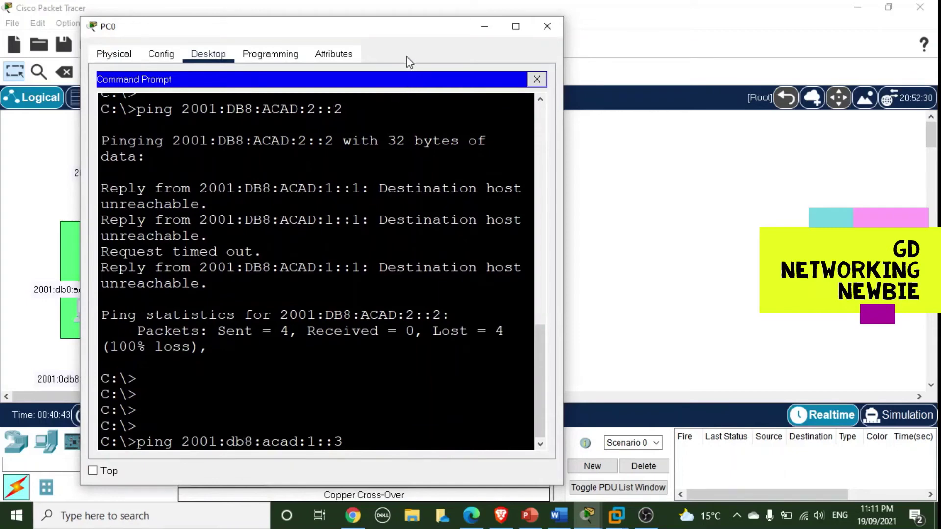
Check PC0 and PC1 in the topology, run the prepared ping to 2001:db8:acad:1::3, and minimize the PC0 window
{"action": "left_click_drag", "start_coordinate": [397, 36], "coordinate": [277, 413]}
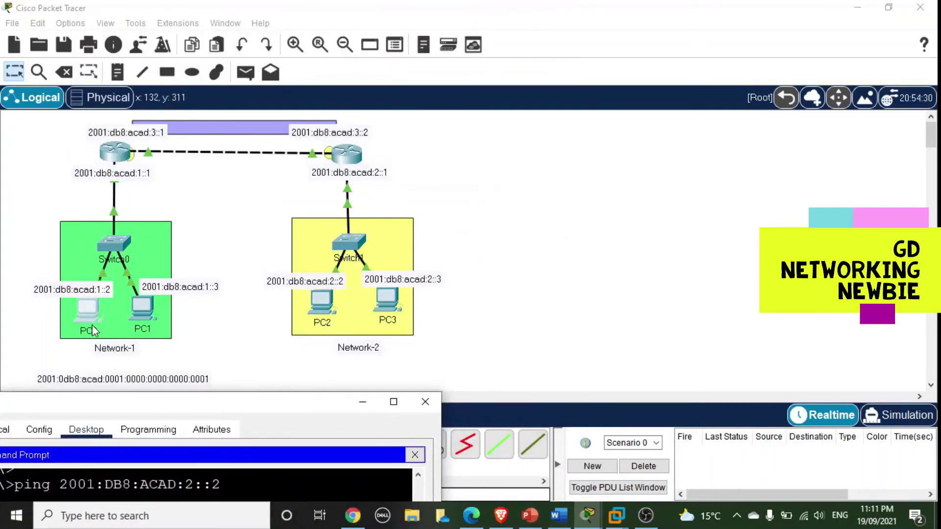
{"action": "left_click_drag", "start_coordinate": [198, 402], "coordinate": [314, 44]}
{"action": "left_click", "coordinate": [131, 443]}
{"action": "key", "text": "Return"}
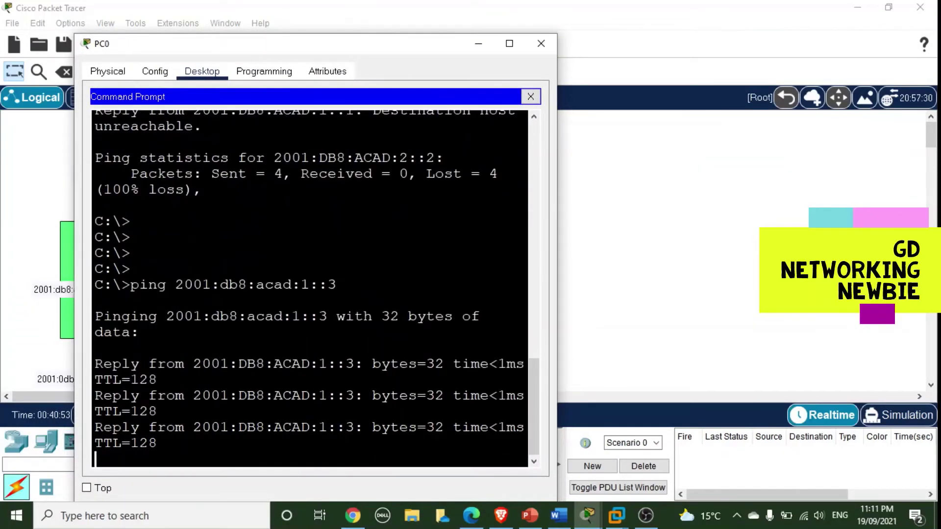
{"action": "left_click", "coordinate": [478, 43]}
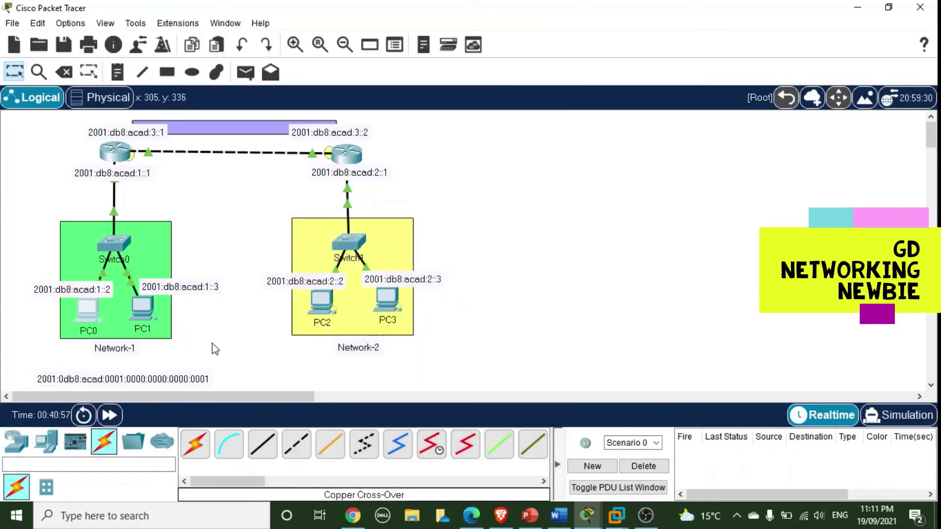
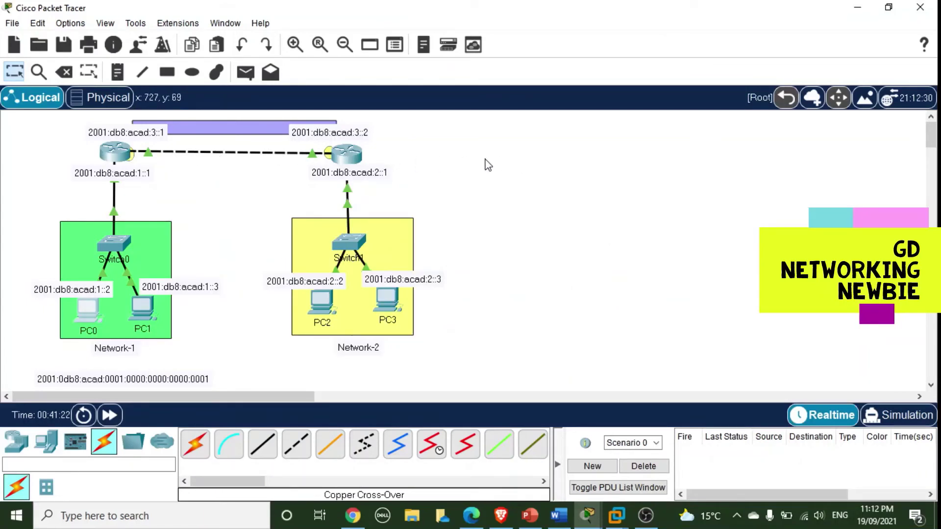
Open Router1's command line and enter global configuration mode with config t
{"action": "mouse_move", "coordinate": [117, 161]}
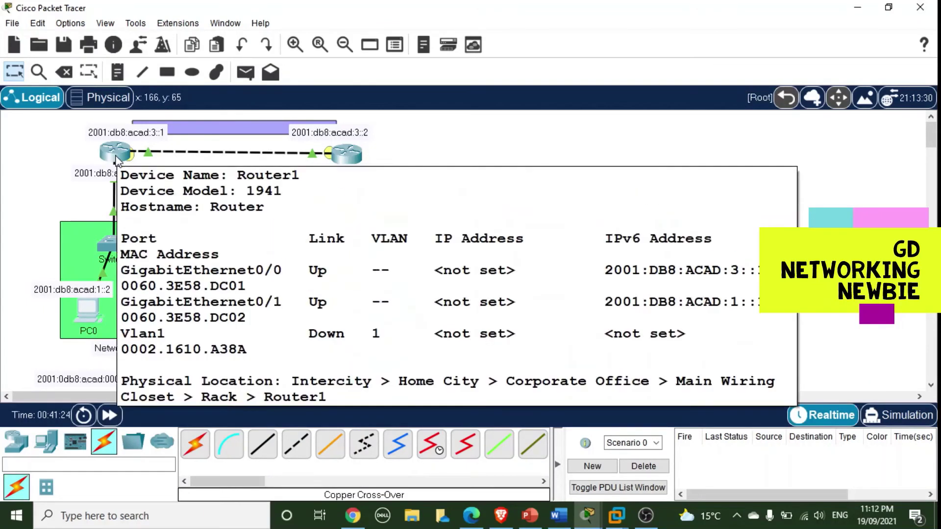
{"action": "left_click", "coordinate": [116, 161]}
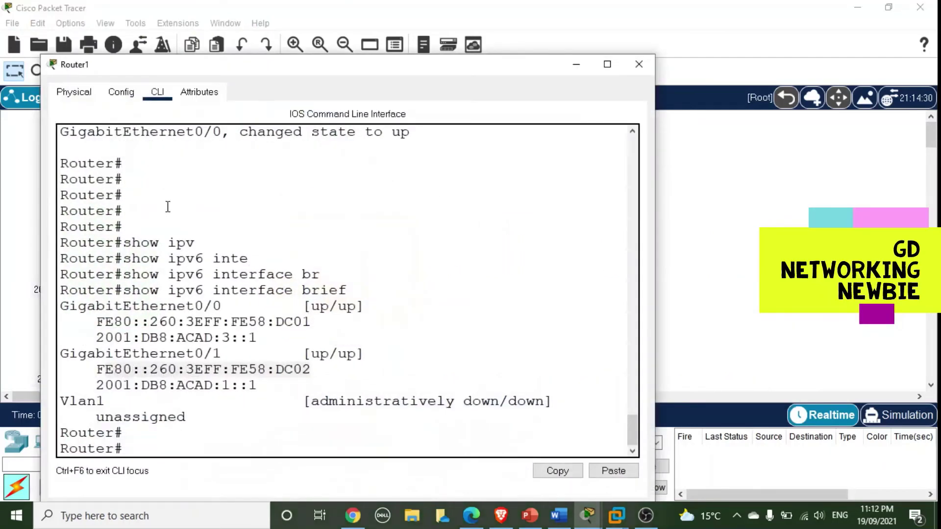
{"action": "key", "text": "Return"}
{"action": "key", "text": "Return"}
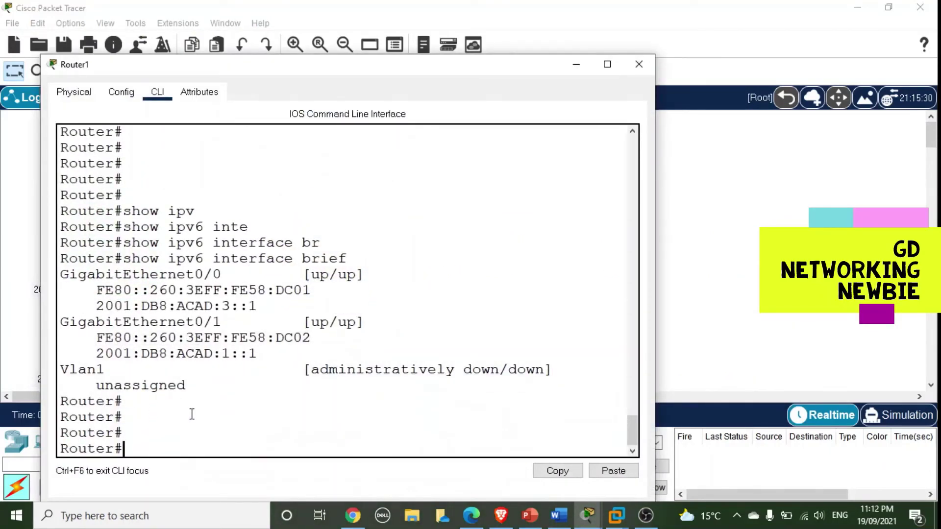
{"action": "type", "text": "config"}
{"action": "type", "text": " t"}
{"action": "key", "text": "Return"}
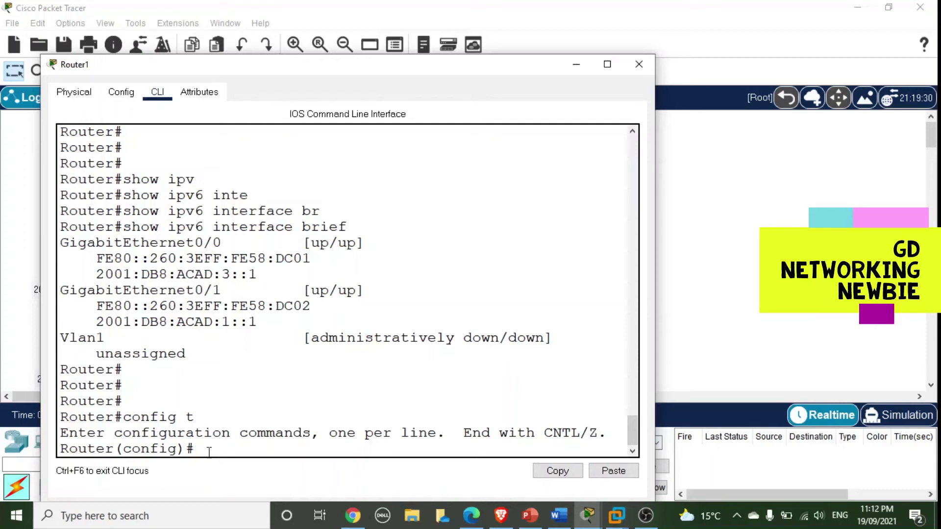
Begin an ipv6 route command on Router1 with Network-2's prefix 2001:db8:acad:2::/64 as the destination
{"action": "type", "text": "ipv6 route"}
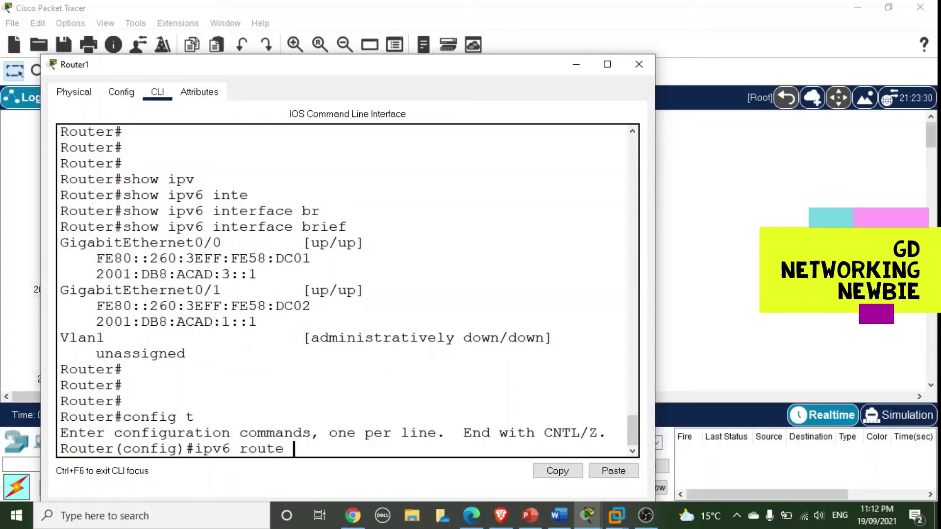
{"action": "left_click_drag", "start_coordinate": [509, 73], "coordinate": [438, 395]}
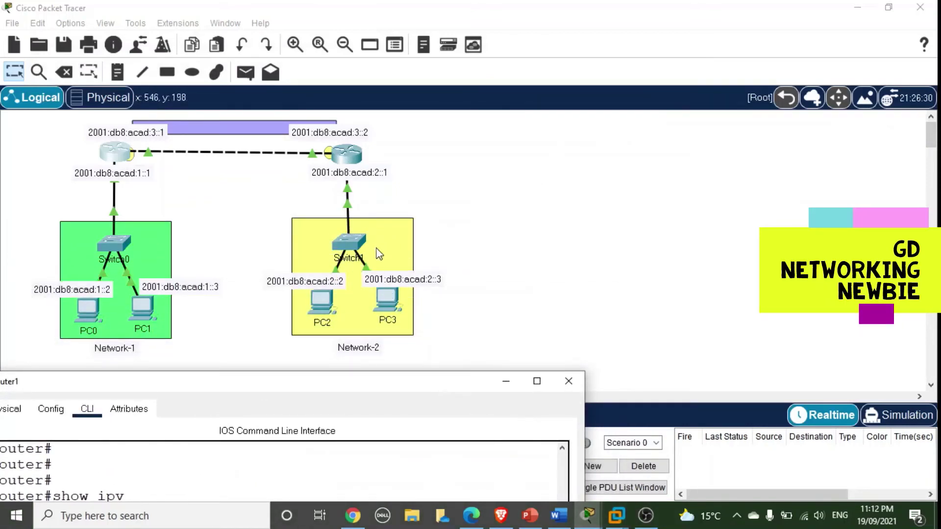
{"action": "left_click_drag", "start_coordinate": [396, 383], "coordinate": [429, 82]}
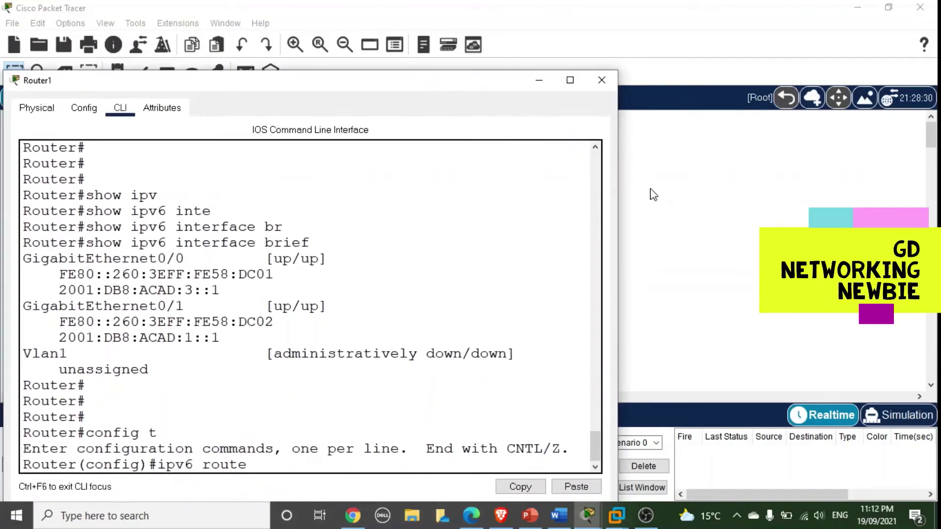
{"action": "type", "text": "2001:db8:acad:"}
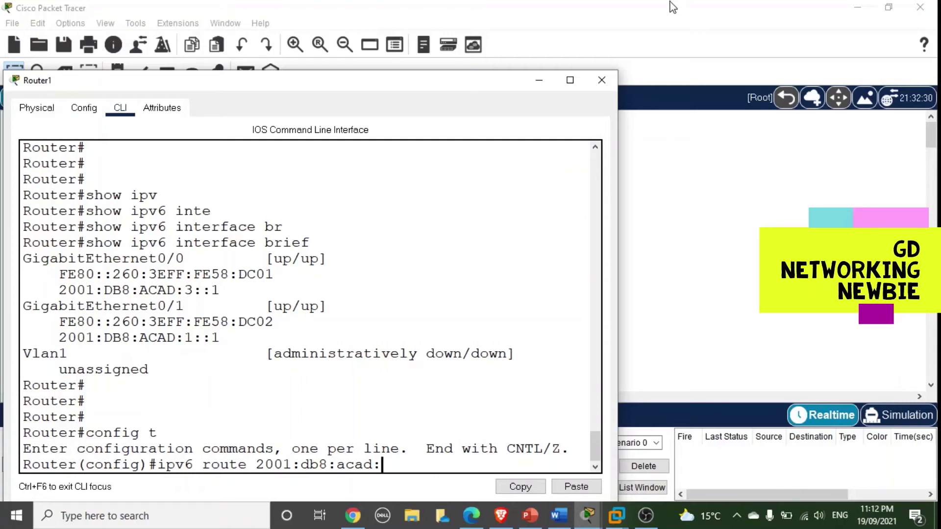
{"action": "left_click_drag", "start_coordinate": [484, 85], "coordinate": [482, 408]}
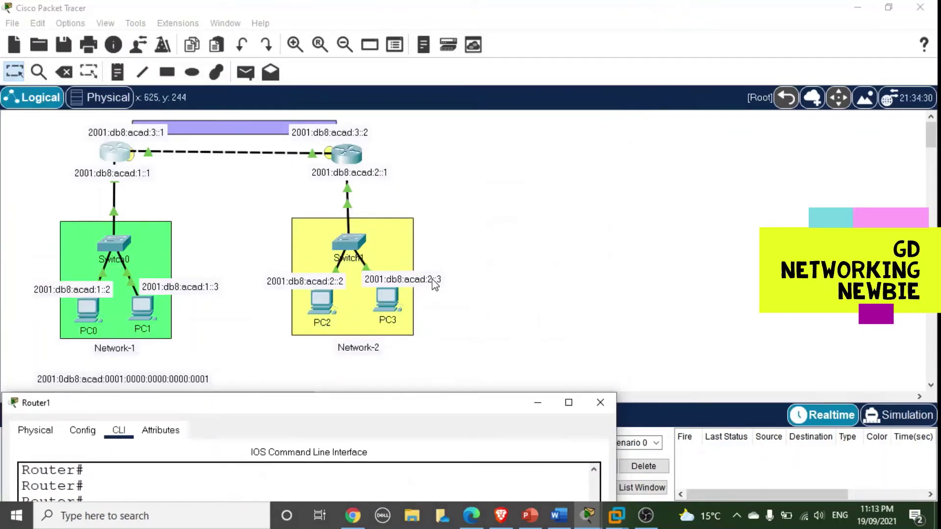
{"action": "left_click_drag", "start_coordinate": [426, 403], "coordinate": [445, 27]}
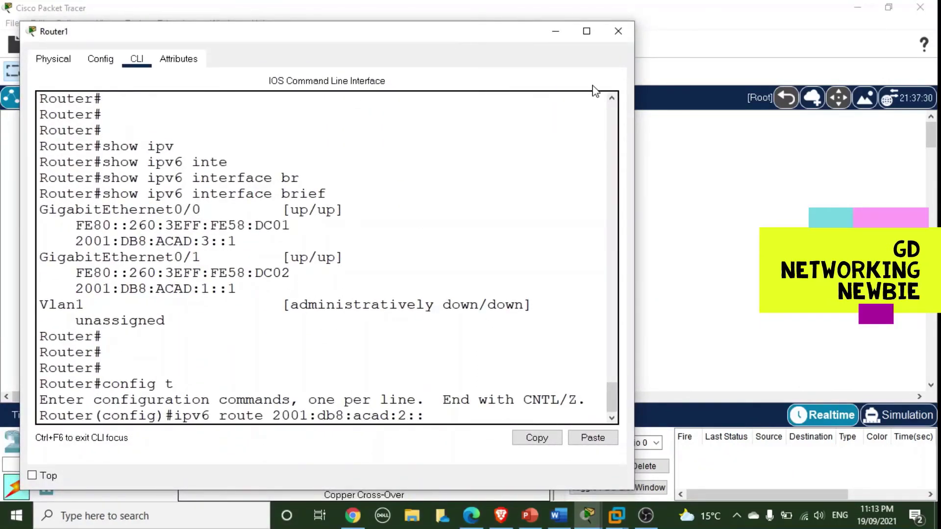
{"action": "type", "text": "/64"}
Check the neighbouring router's address in the topology and add 2001:db8:acad:3::2 as the next hop of Router1's route command
{"action": "left_click_drag", "start_coordinate": [420, 30], "coordinate": [369, 422]}
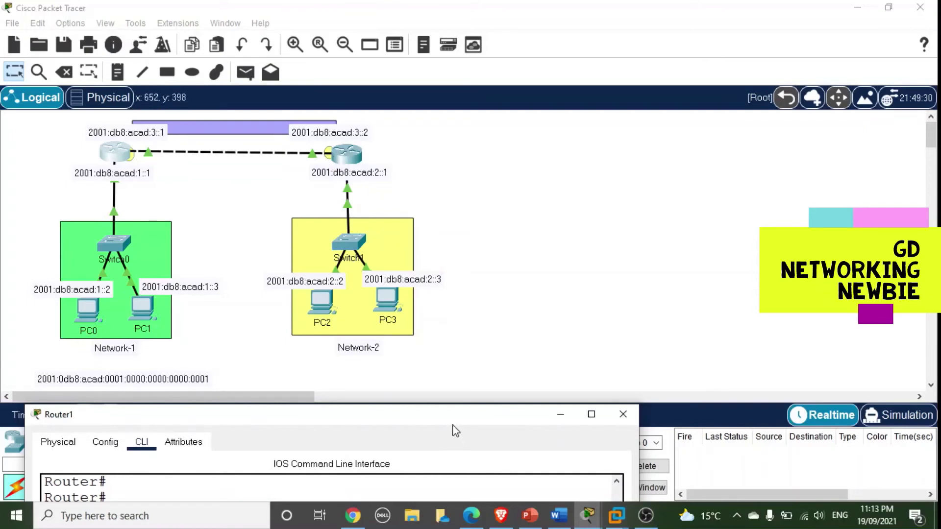
{"action": "left_click_drag", "start_coordinate": [449, 415], "coordinate": [351, 179]}
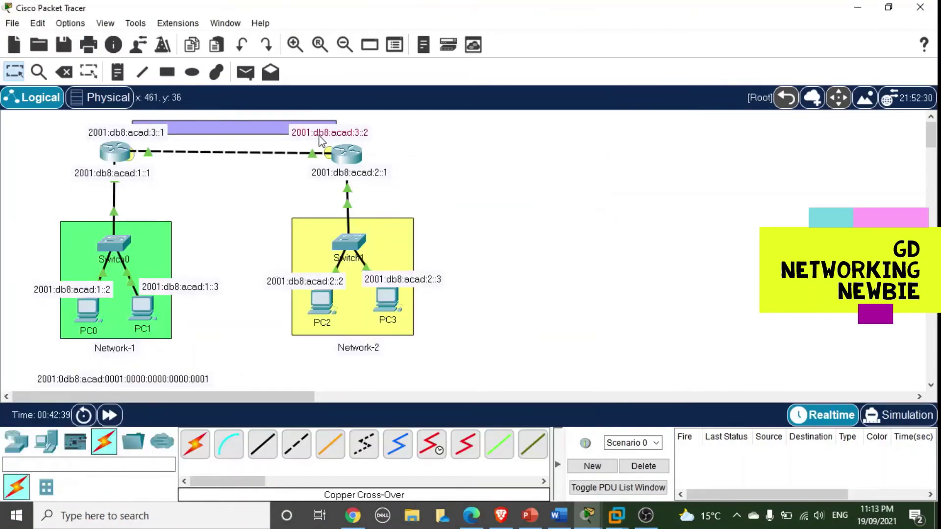
{"action": "left_click_drag", "start_coordinate": [319, 137], "coordinate": [325, 134]}
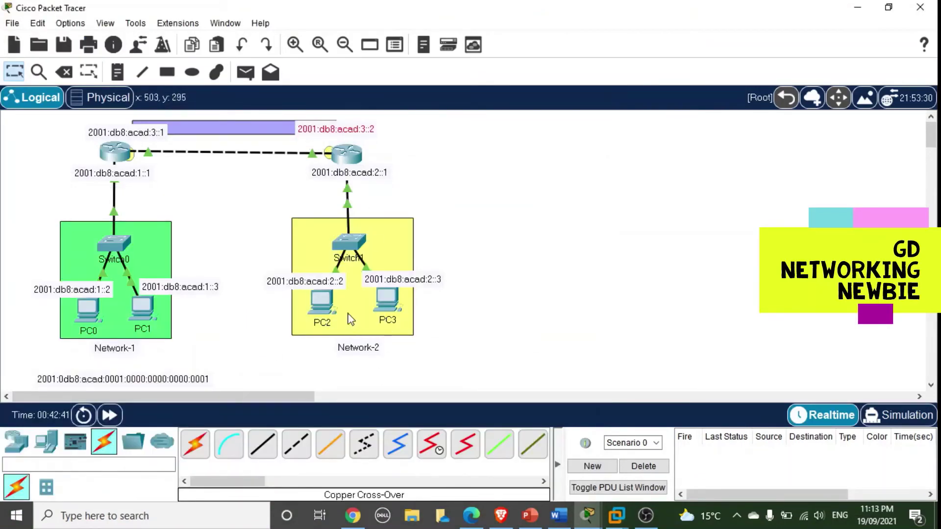
{"action": "left_click", "coordinate": [115, 153]}
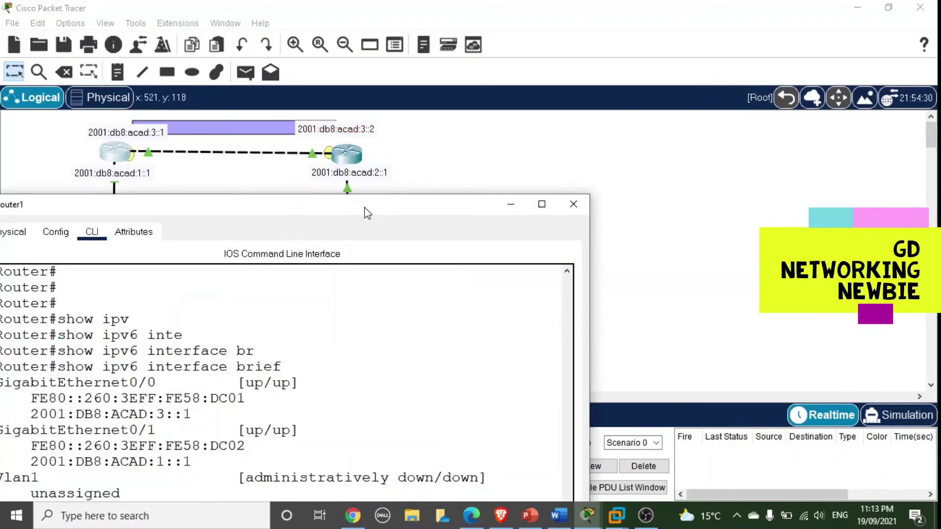
{"action": "left_click_drag", "start_coordinate": [368, 212], "coordinate": [466, 178]}
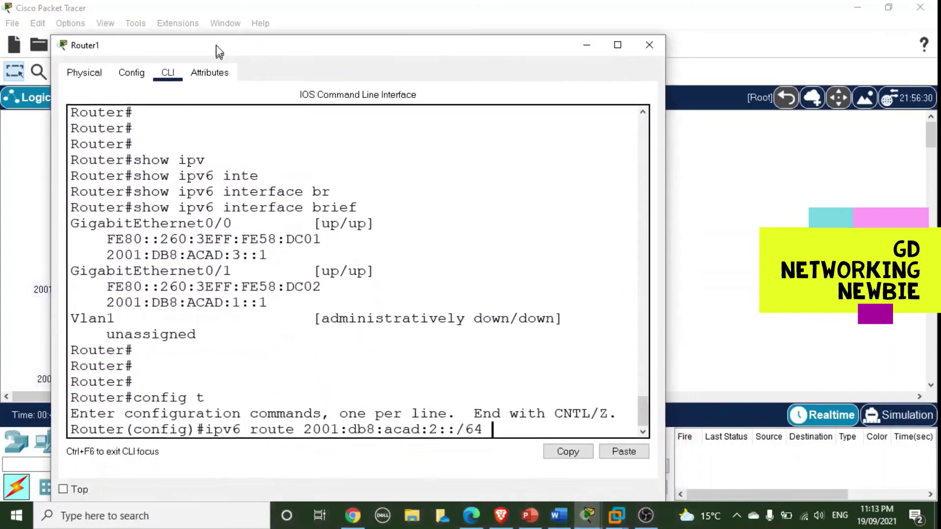
{"action": "left_click_drag", "start_coordinate": [216, 51], "coordinate": [201, 25]}
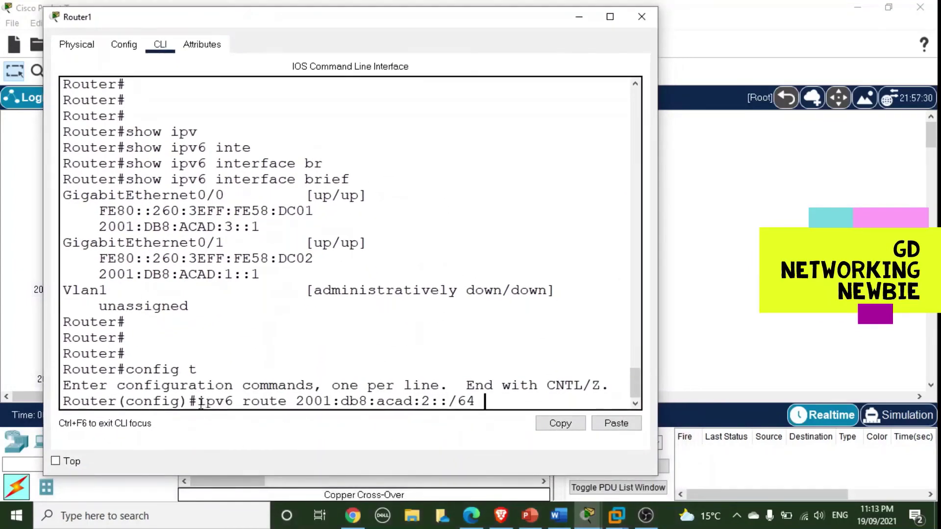
{"action": "left_click_drag", "start_coordinate": [200, 404], "coordinate": [495, 405]}
{"action": "left_click", "coordinate": [508, 402]}
{"action": "type", "text": "2001:db"}
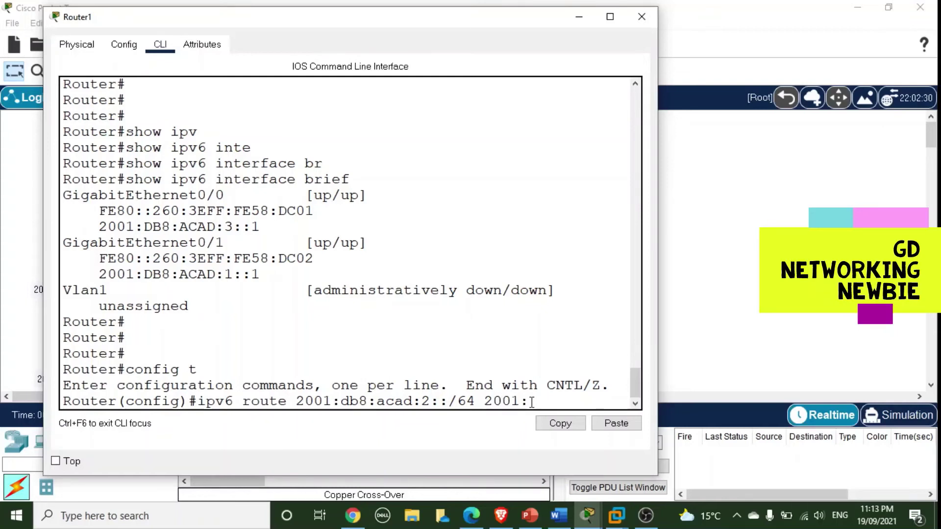
{"action": "type", "text": "8:acad:"}
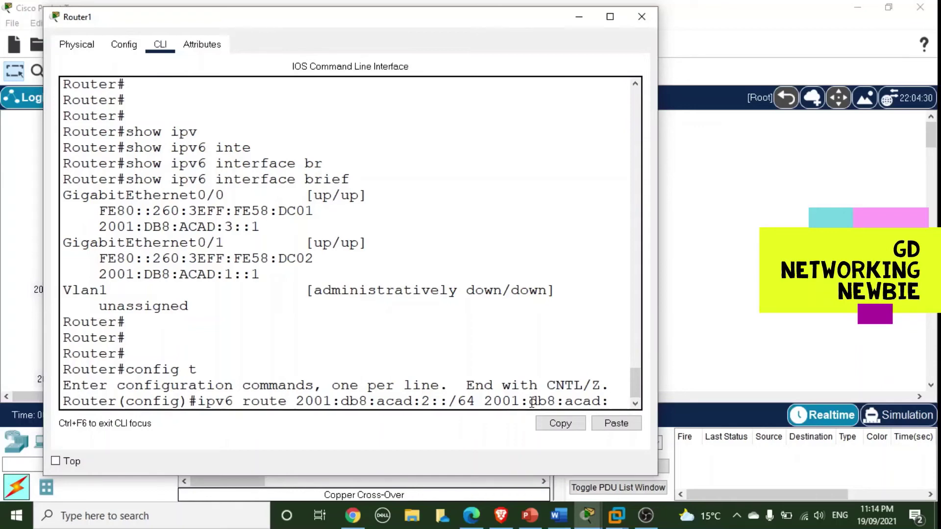
{"action": "type", "text": "3::2"}
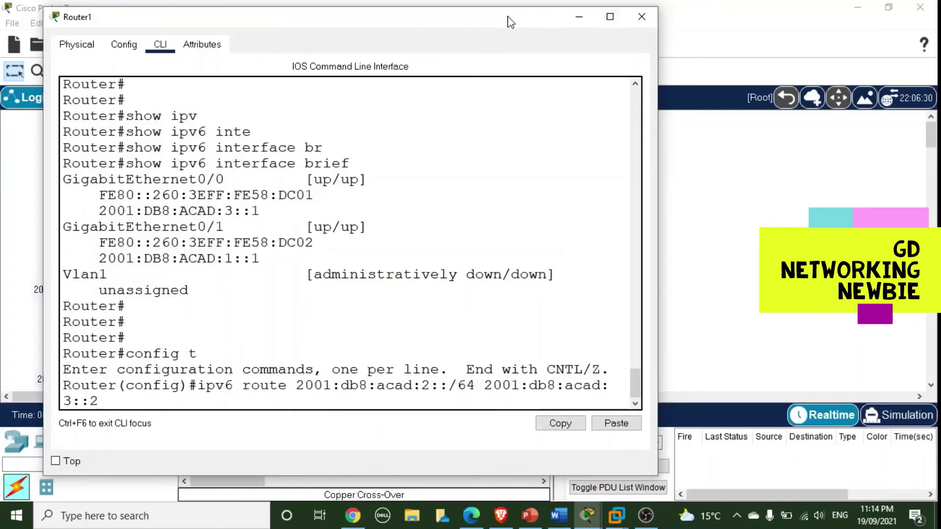
Maximize the Router1 window, review and execute the static route command, then minimize the window
{"action": "left_click_drag", "start_coordinate": [506, 21], "coordinate": [430, 193]}
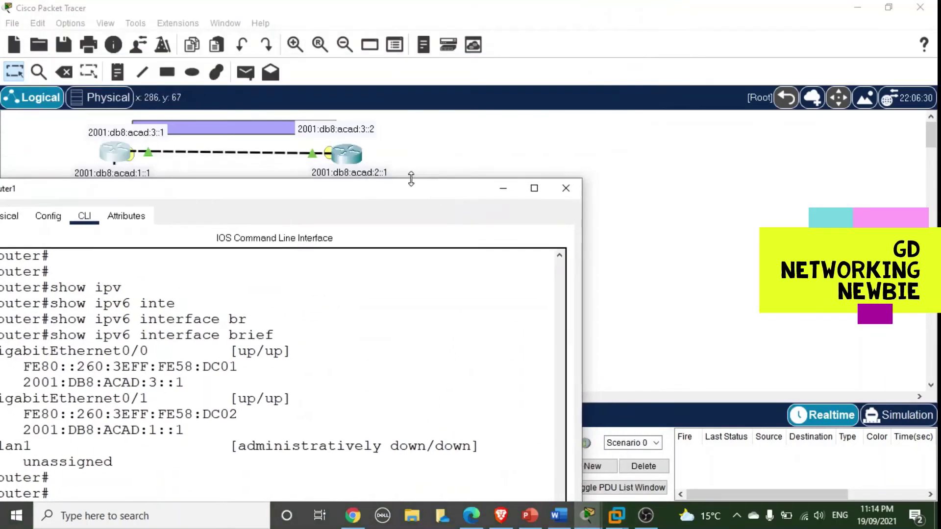
{"action": "left_click_drag", "start_coordinate": [344, 193], "coordinate": [392, 92]}
{"action": "double_click", "coordinate": [393, 92]}
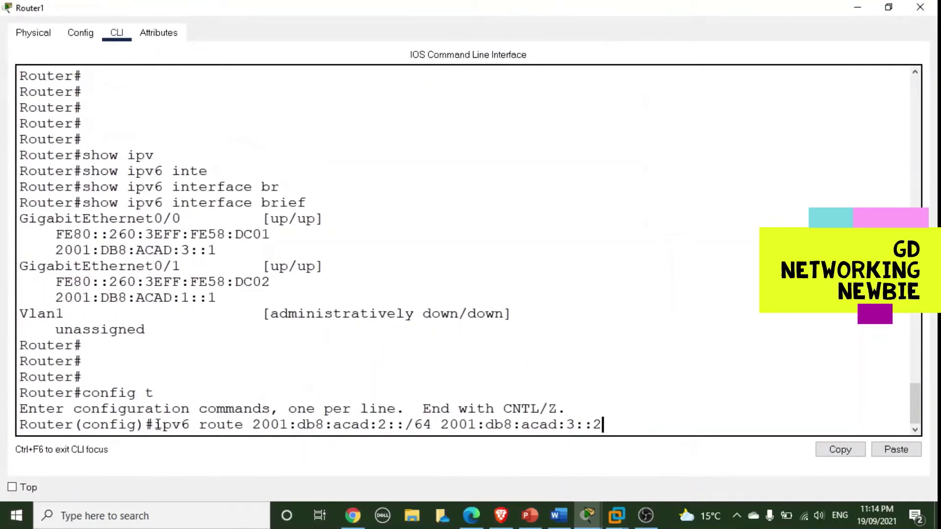
{"action": "left_click_drag", "start_coordinate": [154, 424], "coordinate": [599, 430]}
{"action": "left_click", "coordinate": [621, 431]}
{"action": "key", "text": "Return"}
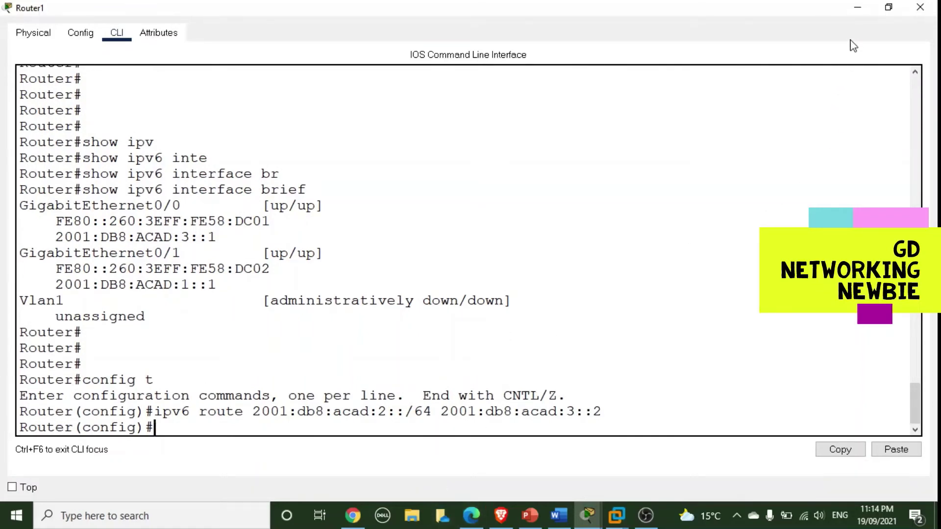
{"action": "left_click", "coordinate": [871, 13]}
{"action": "left_click", "coordinate": [500, 189]}
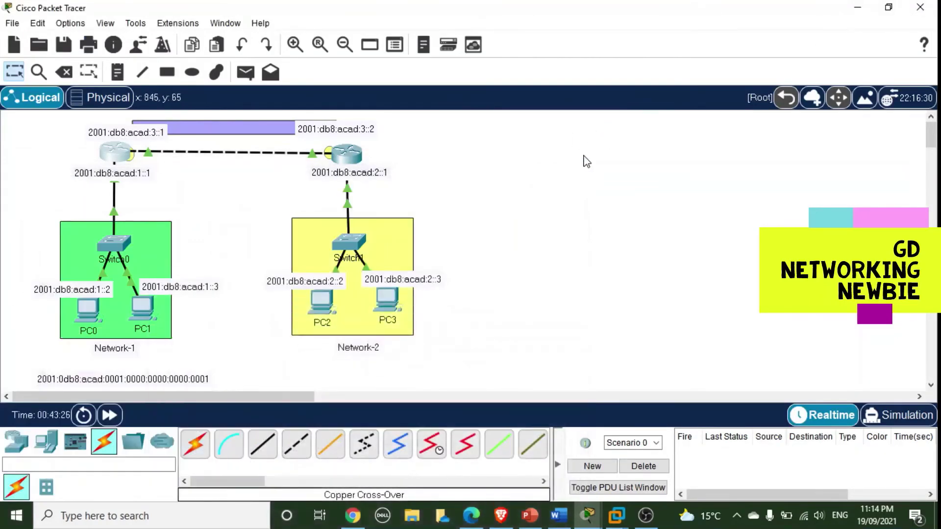
Open Router0's command line and enter global configuration mode with configure terminal
{"action": "left_click", "coordinate": [346, 155]}
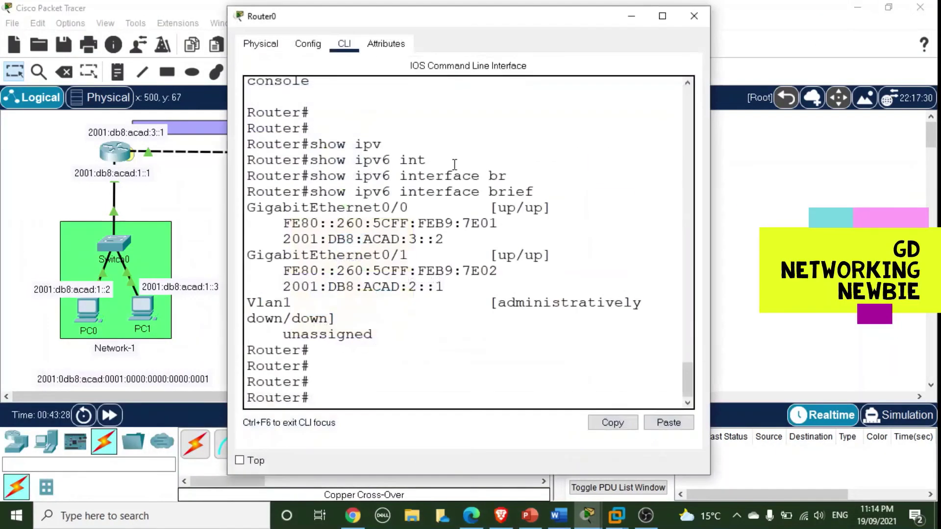
{"action": "type", "text": "config"}
{"action": "key", "text": "Tab"}
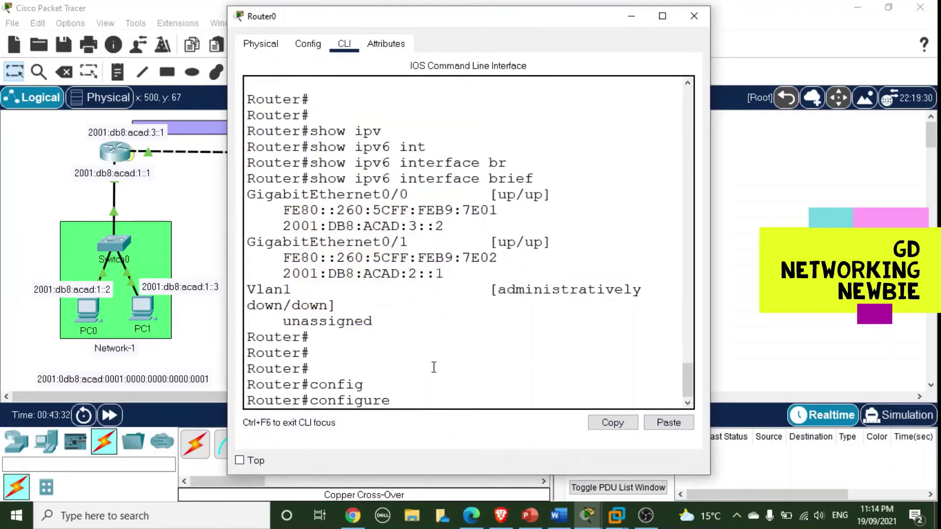
{"action": "type", "text": "t"}
{"action": "key", "text": "Tab"}
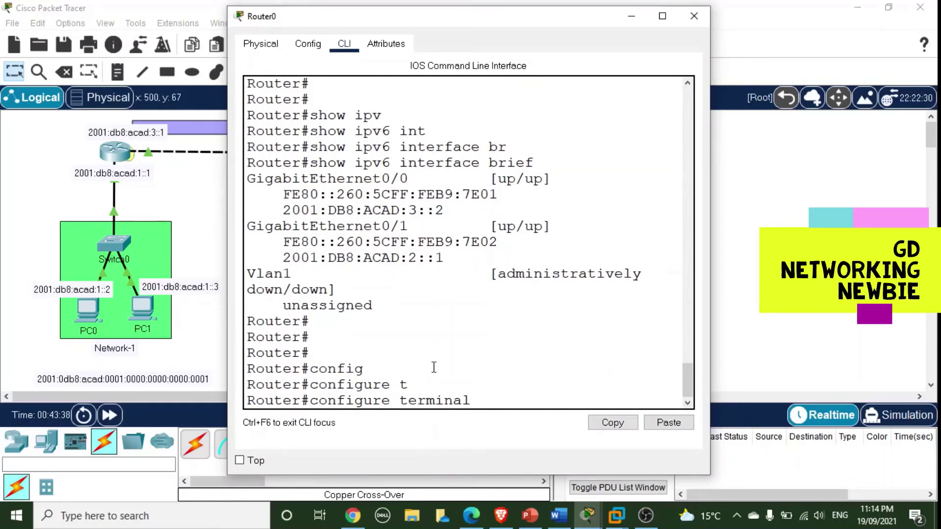
{"action": "key", "text": "Return"}
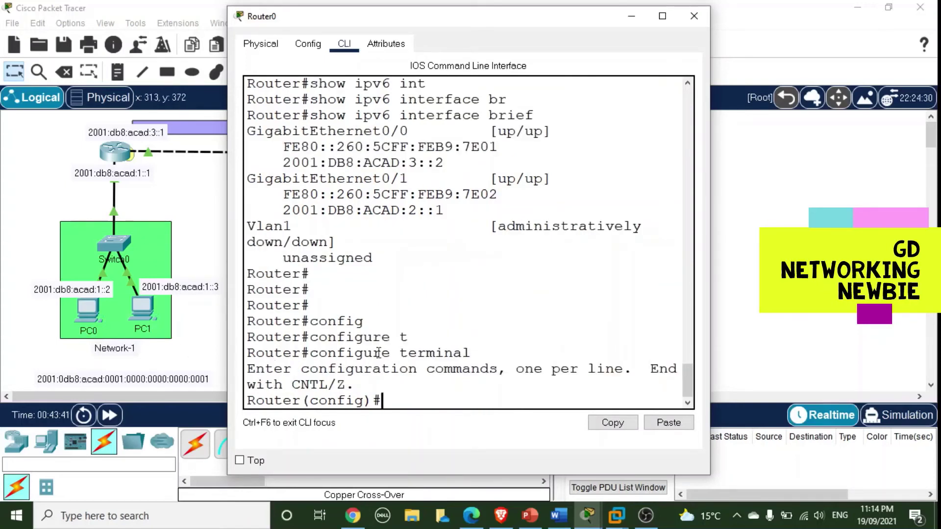
Begin an ipv6 route command on Router0 with Network-1's prefix 2001:db8:acad:1::/64 as the destination
{"action": "type", "text": "ipv"}
{"action": "key", "text": "Tab"}
{"action": "type", "text": "route "}
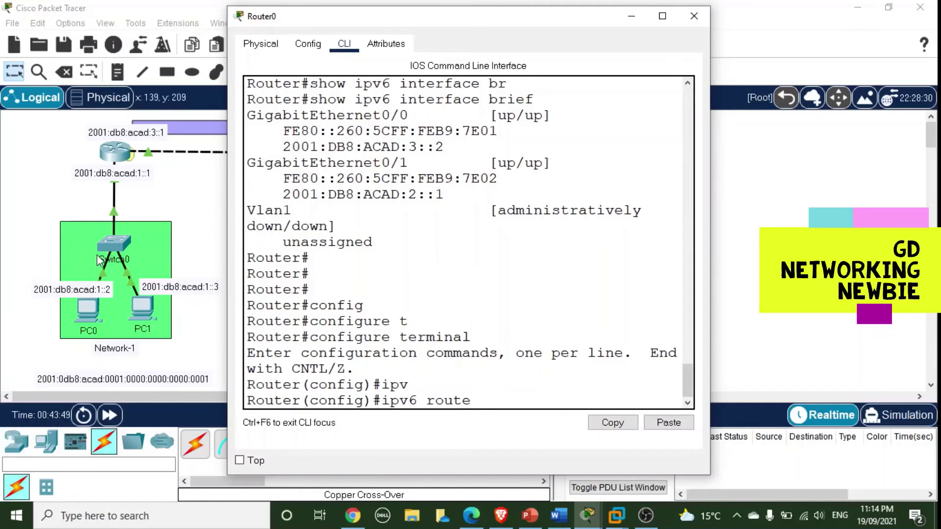
{"action": "type", "text": "2001:"}
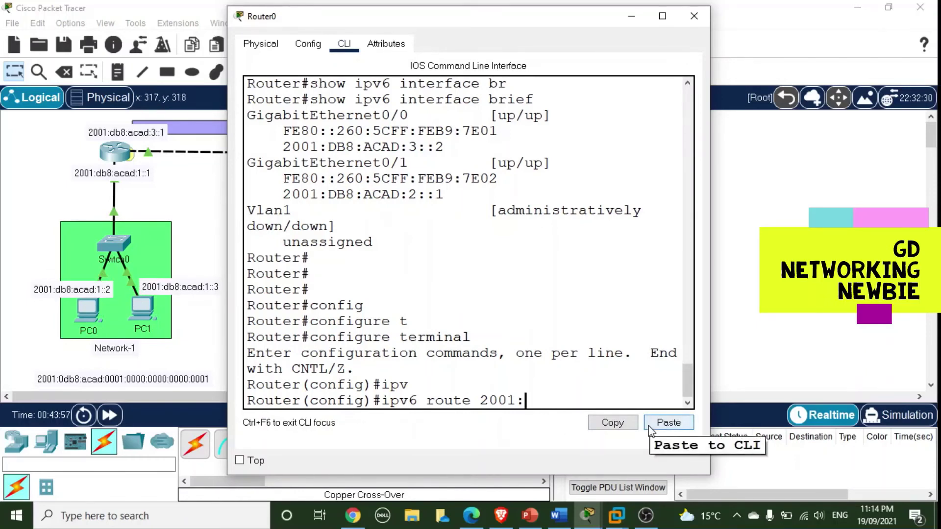
{"action": "type", "text": "db8:acad"}
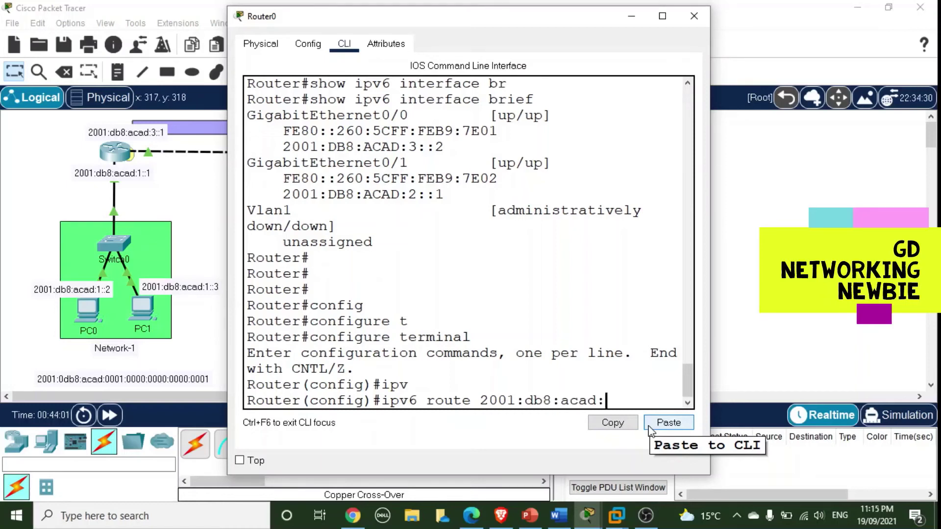
{"action": "type", "text": ":1::/64"}
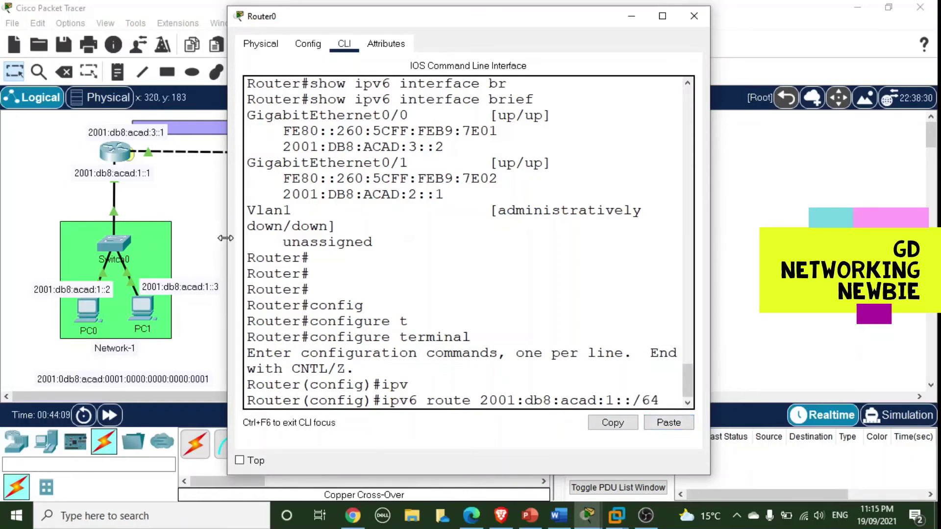
Check the neighbouring router's address in the topology and add 2001:db8:acad:3::1 as the next hop of Router0's route command
{"action": "left_click_drag", "start_coordinate": [227, 237], "coordinate": [73, 250]}
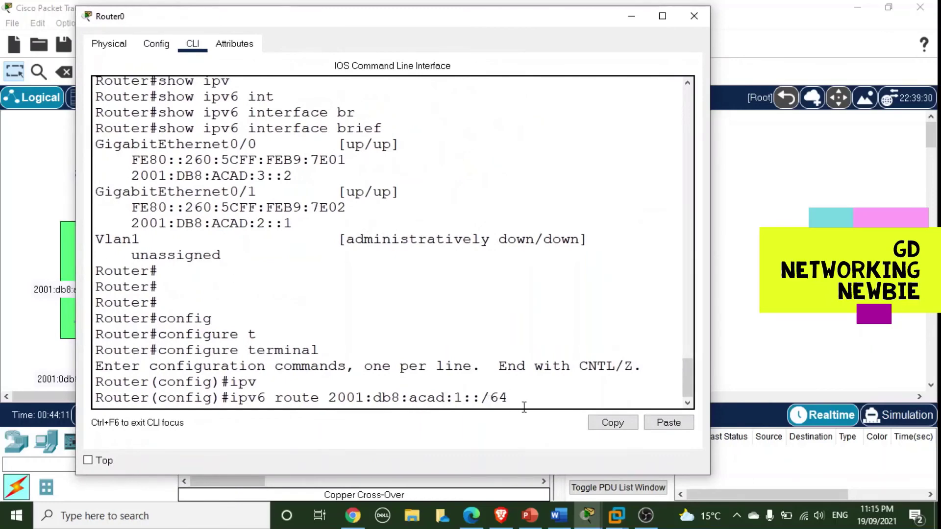
{"action": "left_click_drag", "start_coordinate": [507, 20], "coordinate": [444, 308]}
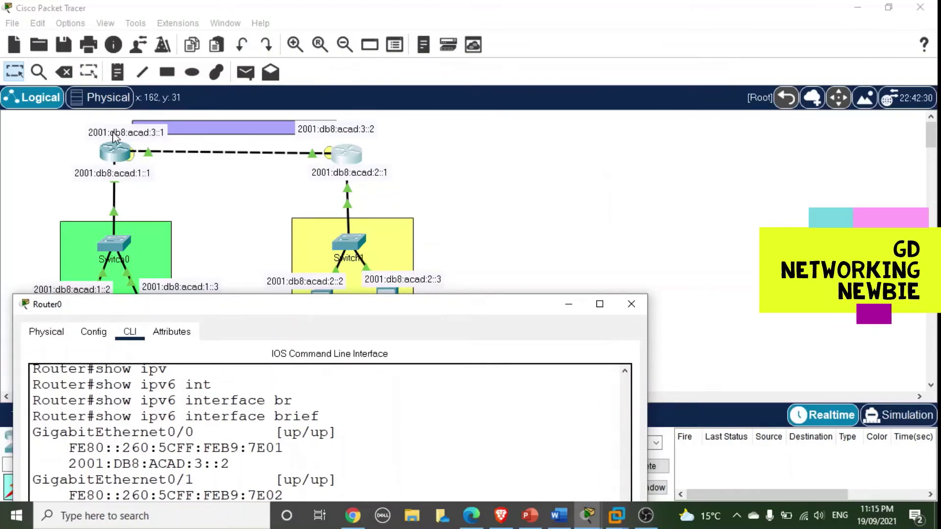
{"action": "left_click_drag", "start_coordinate": [250, 306], "coordinate": [265, 46]}
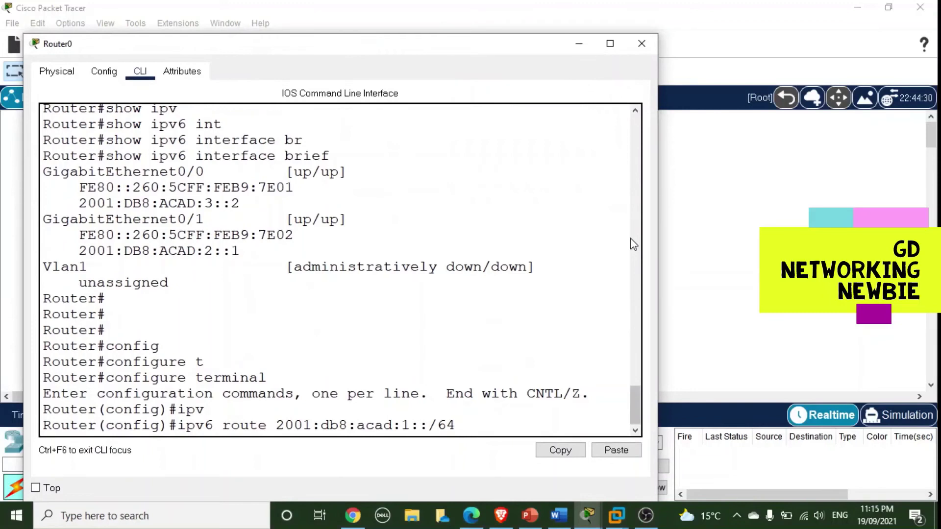
{"action": "type", "text": "2001:da"}
{"action": "type", "text": "8:a"}
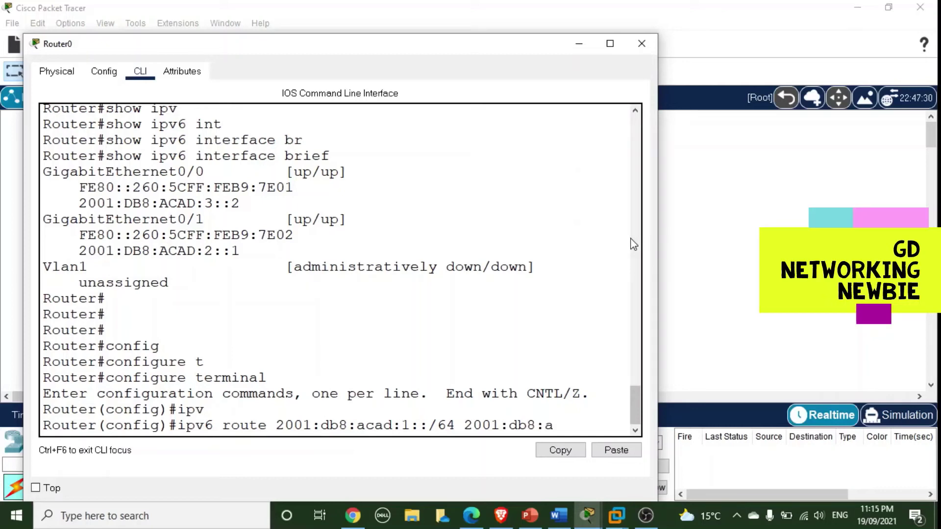
{"action": "type", "text": "cad:3"}
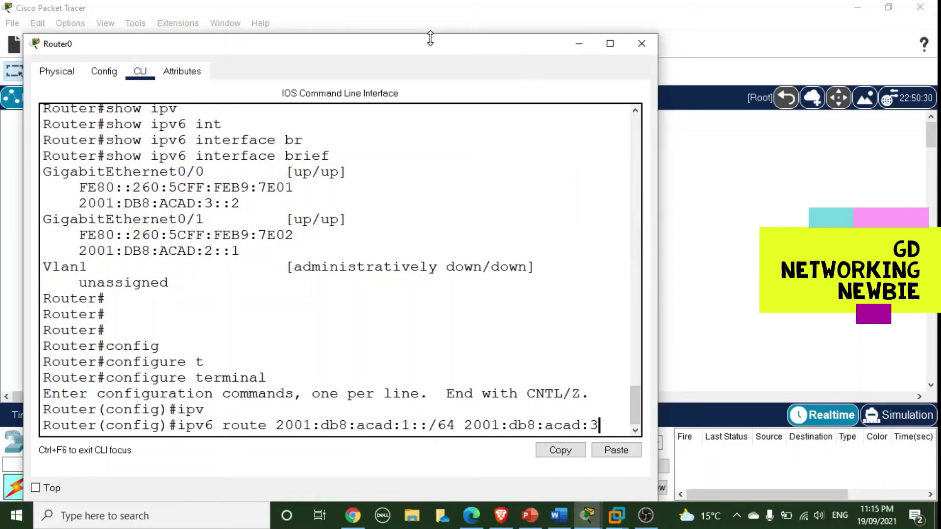
{"action": "left_click_drag", "start_coordinate": [430, 44], "coordinate": [379, 228]}
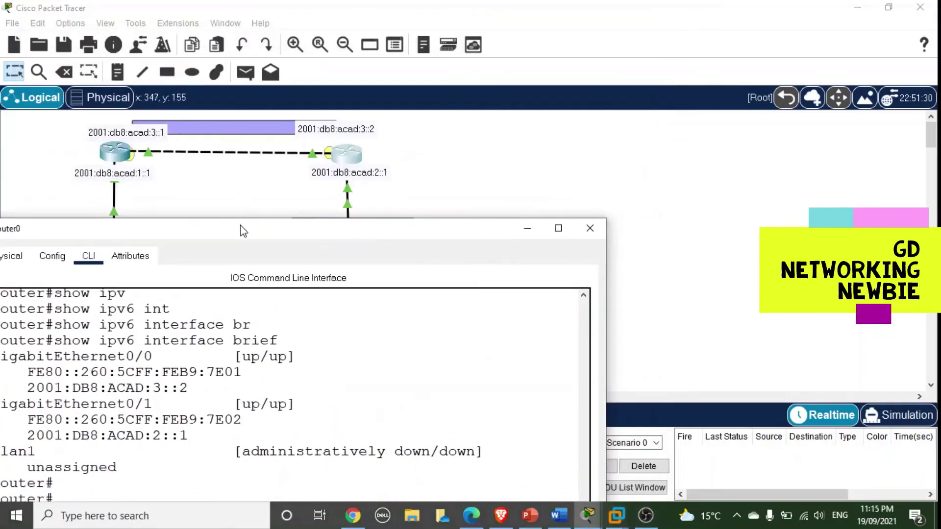
{"action": "left_click_drag", "start_coordinate": [242, 227], "coordinate": [267, 2]}
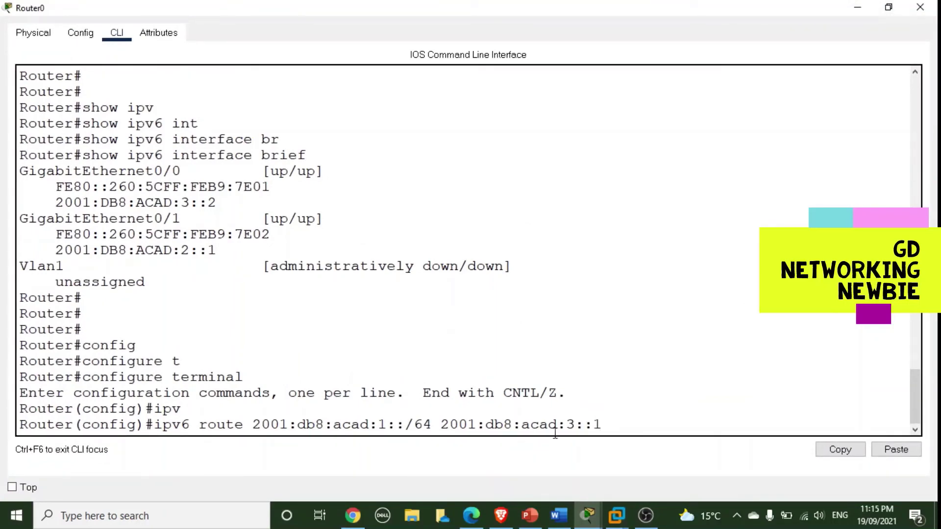
Review and execute Router0's static route command, leave configuration mode, and minimize the router window
{"action": "left_click_drag", "start_coordinate": [442, 424], "coordinate": [597, 424]}
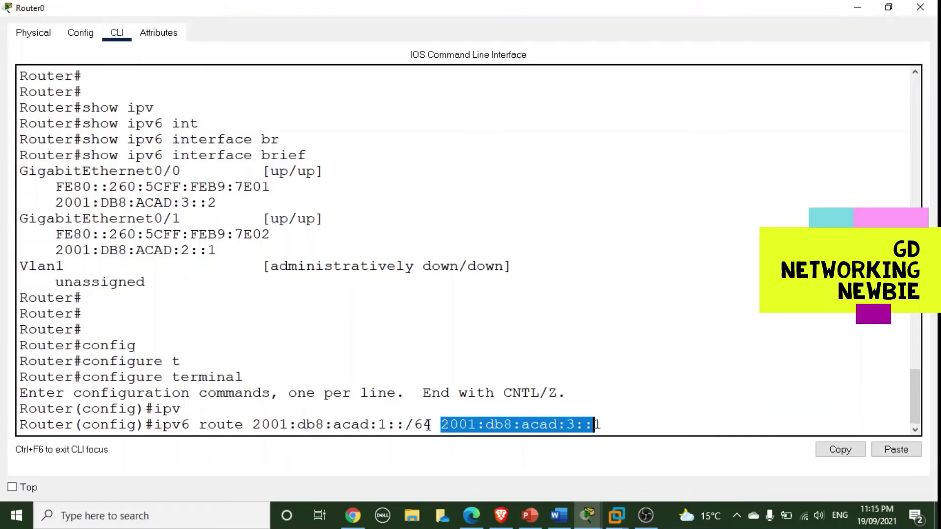
{"action": "left_click_drag", "start_coordinate": [428, 424], "coordinate": [262, 432]}
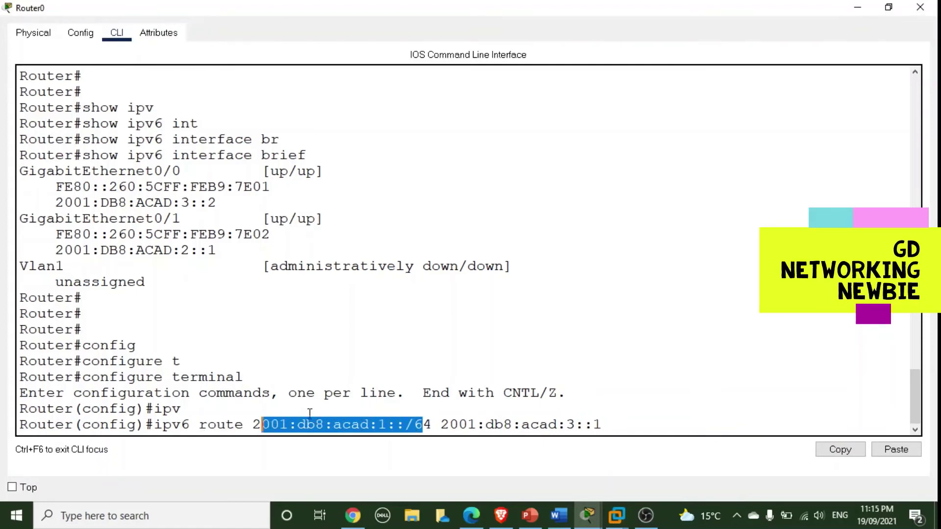
{"action": "left_click", "coordinate": [616, 424]}
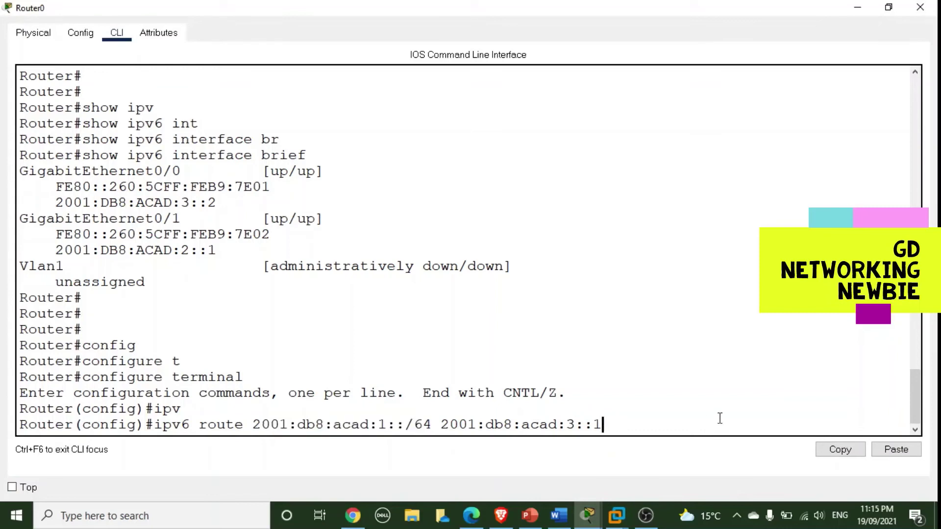
{"action": "key", "text": "Return"}
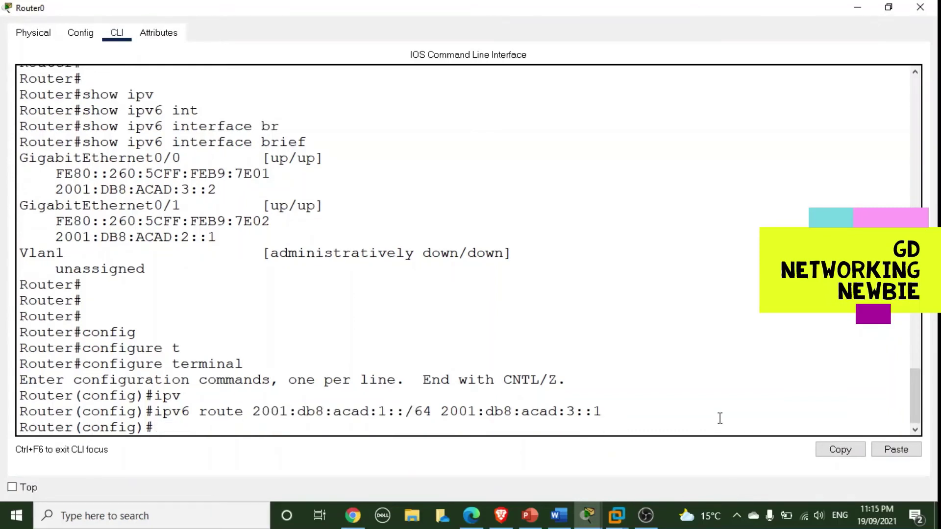
{"action": "key", "text": "ctrl+z"}
{"action": "key", "text": "Return"}
{"action": "key", "text": "Return"}
{"action": "key", "text": "Return"}
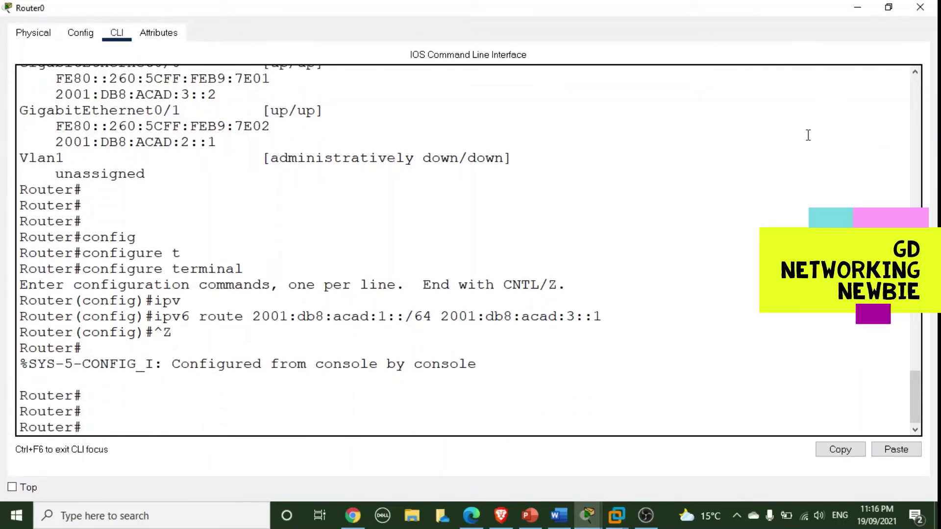
{"action": "left_click", "coordinate": [857, 8]}
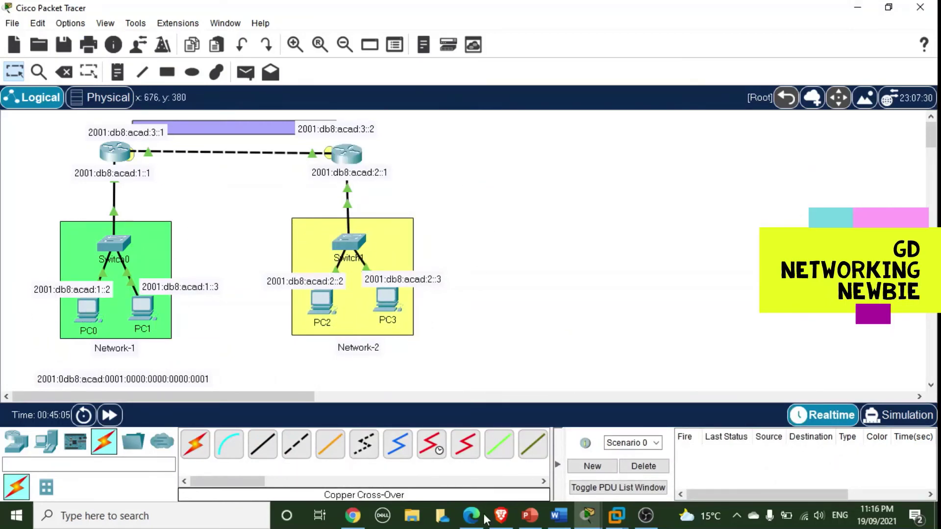
Copy PC2's IPv6 address from its IP configuration and close the PC2 window
{"action": "left_click", "coordinate": [327, 313]}
{"action": "left_click", "coordinate": [265, 126]}
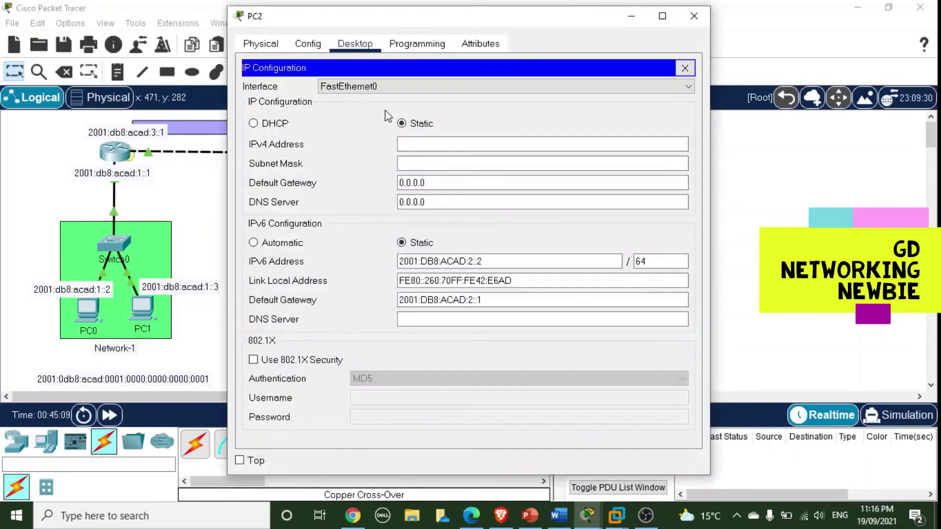
{"action": "left_click_drag", "start_coordinate": [499, 262], "coordinate": [325, 263]}
{"action": "key", "text": "ctrl+c"}
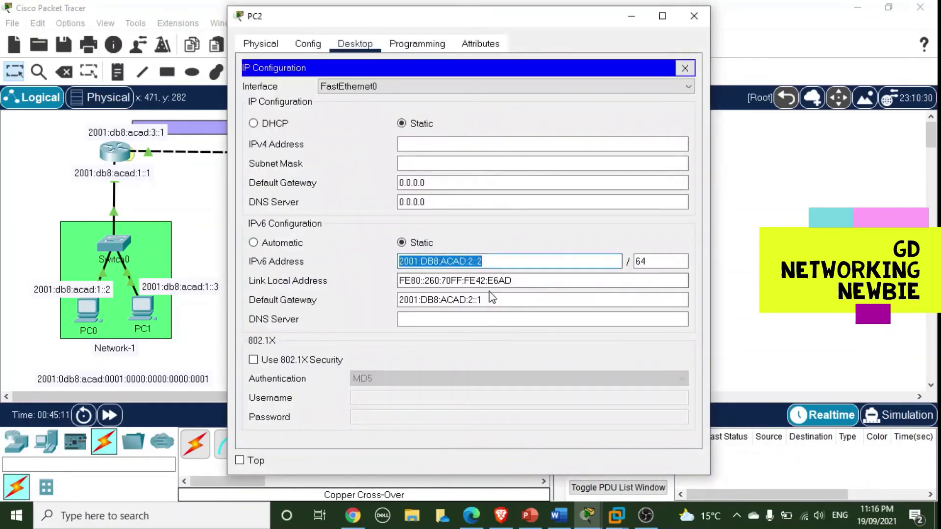
{"action": "left_click", "coordinate": [694, 15]}
Ping PC2 at 2001:DB8:ACAD:2::2 from PC0's command prompt, then minimize the PC0 window
{"action": "left_click", "coordinate": [89, 310]}
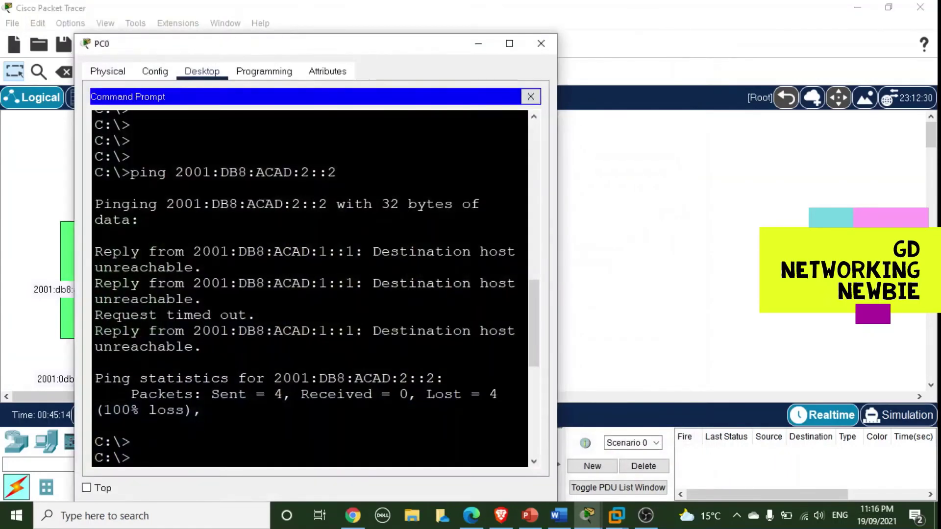
{"action": "type", "text": "pin"}
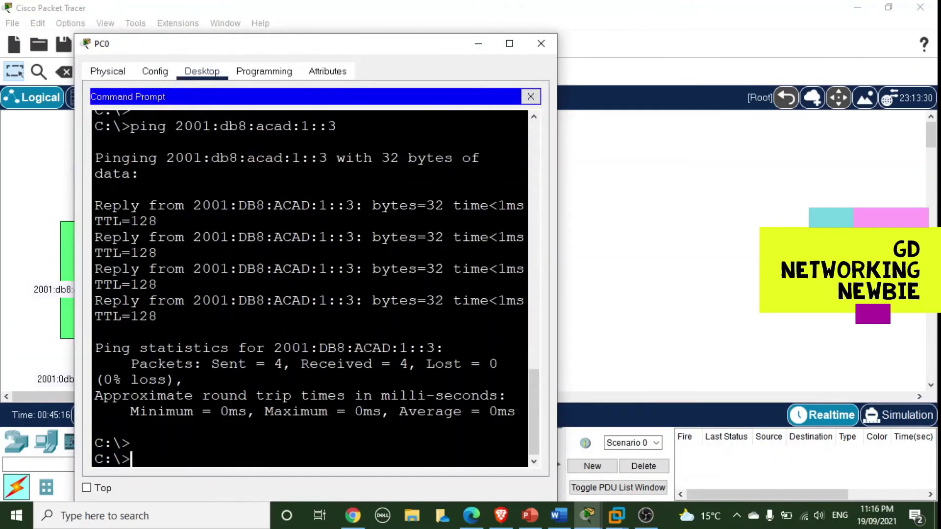
{"action": "type", "text": "g"}
{"action": "right_click", "coordinate": [230, 434]}
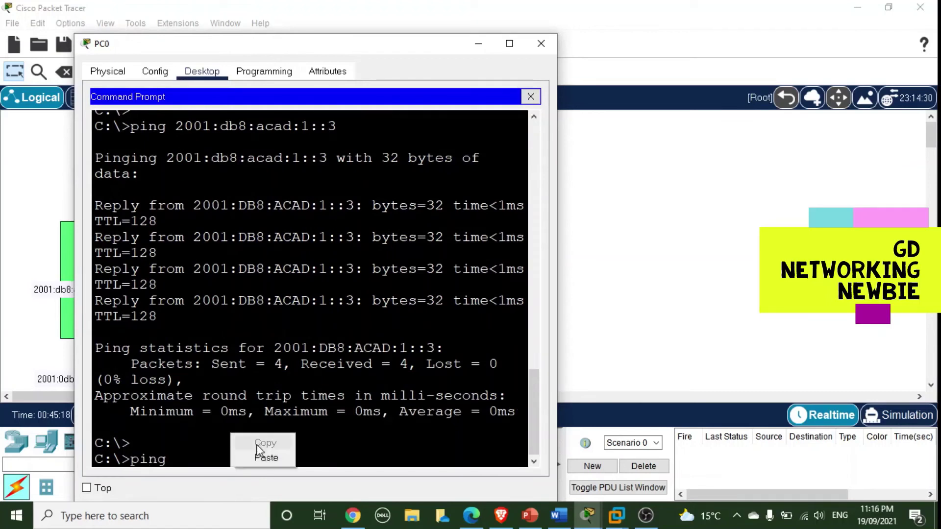
{"action": "left_click", "coordinate": [267, 456]}
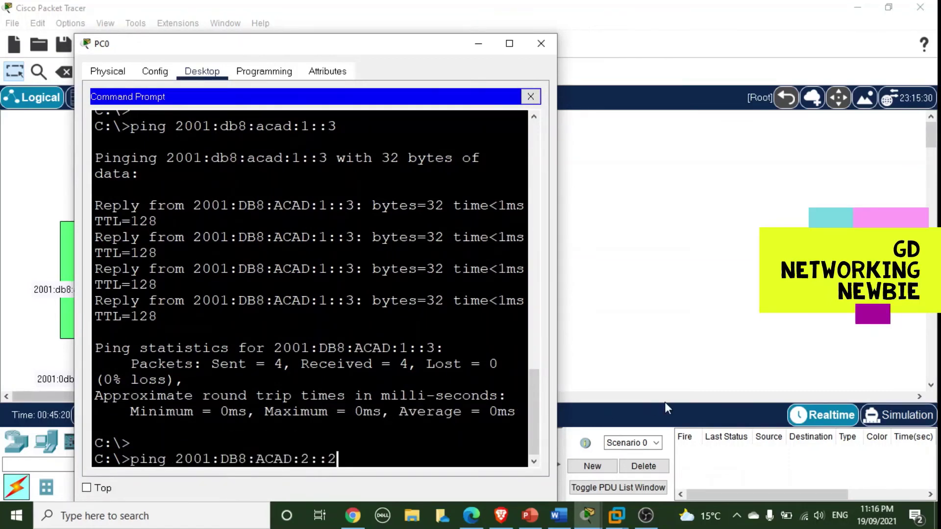
{"action": "key", "text": "Return"}
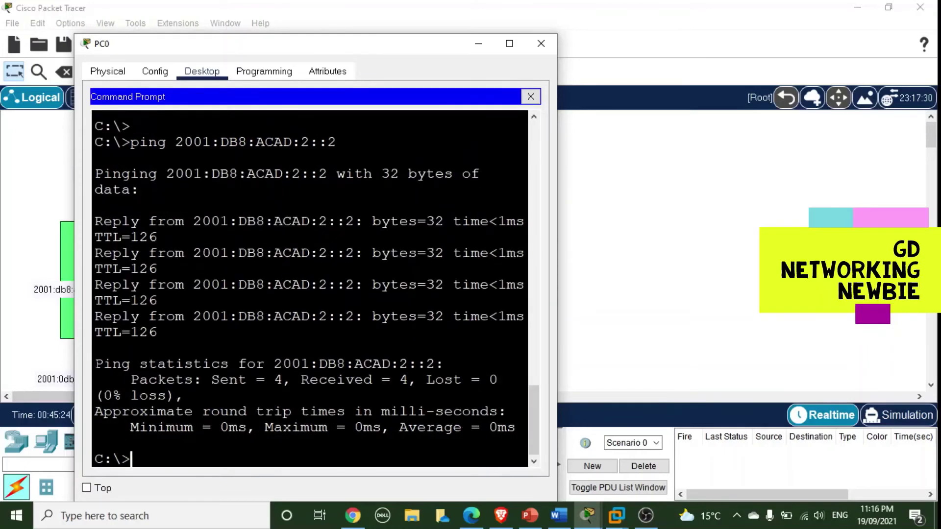
{"action": "left_click", "coordinate": [478, 43]}
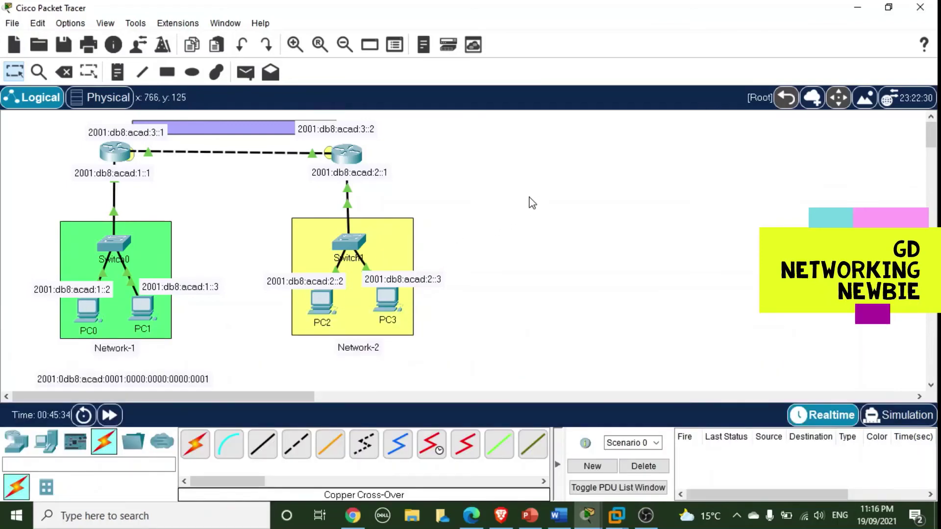
Switch to Simulation mode and limit the event list filters to ICMPv6 only
{"action": "left_click", "coordinate": [898, 415]}
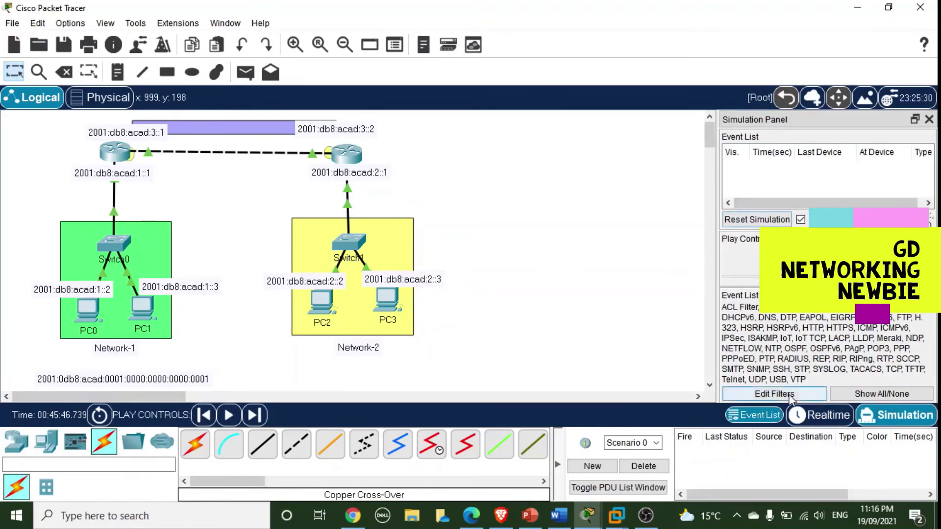
{"action": "left_click", "coordinate": [791, 396]}
{"action": "left_click", "coordinate": [872, 392]}
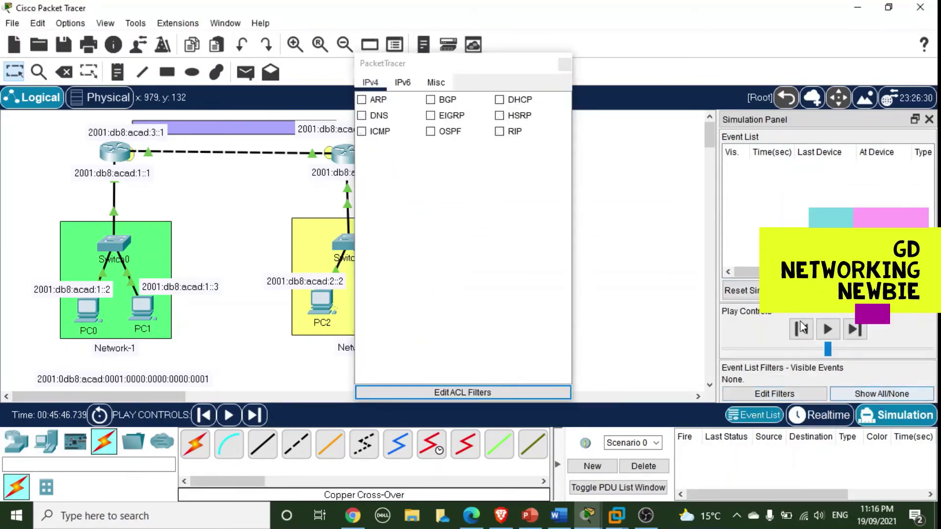
{"action": "left_click", "coordinate": [404, 84]}
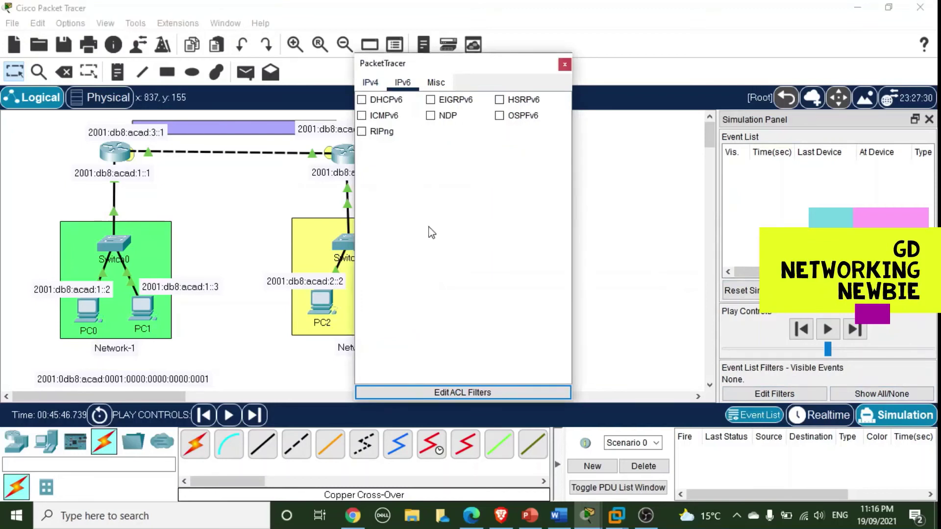
{"action": "left_click", "coordinate": [362, 115]}
{"action": "left_click", "coordinate": [564, 64]}
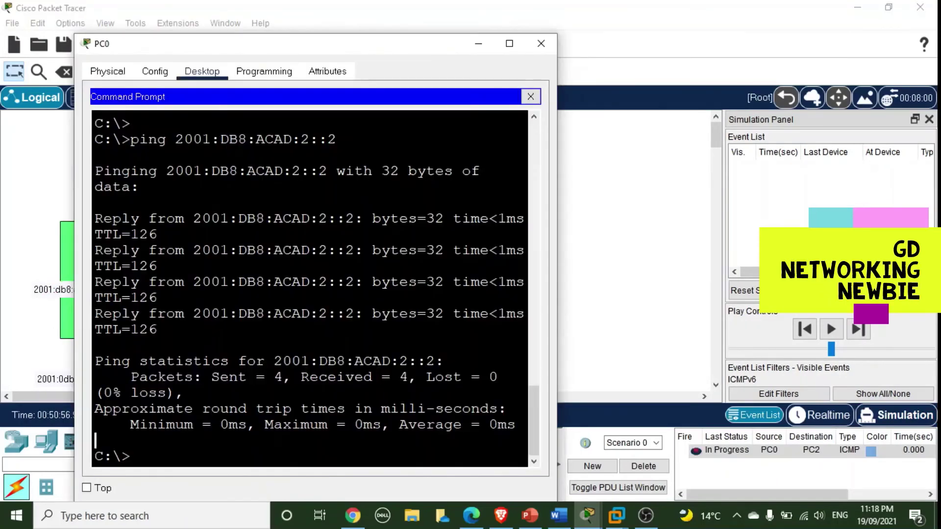
Repeat the ping to 2001:DB8:ACAD:2::2 from PC0's command prompt in Simulation mode
{"action": "key", "text": "Return"}
{"action": "key", "text": "Up"}
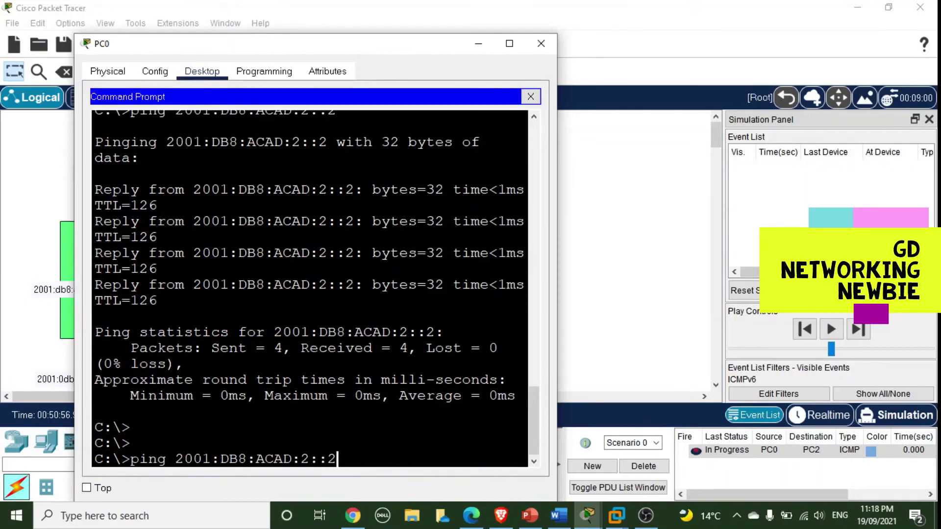
{"action": "key", "text": "Return"}
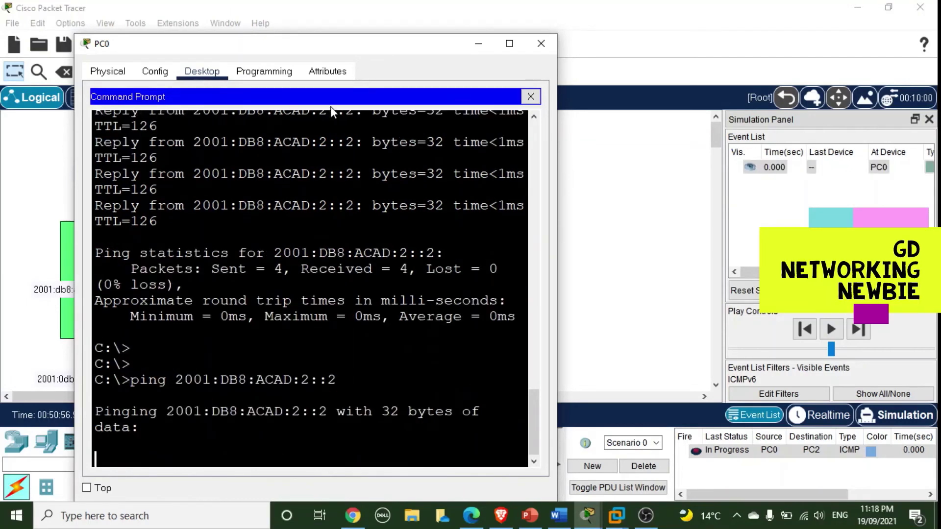
Step the ping simulation forward event by event, following the ICMPv6 packet from PC0 to PC2 and its reply back to PC0
{"action": "left_click", "coordinate": [478, 43]}
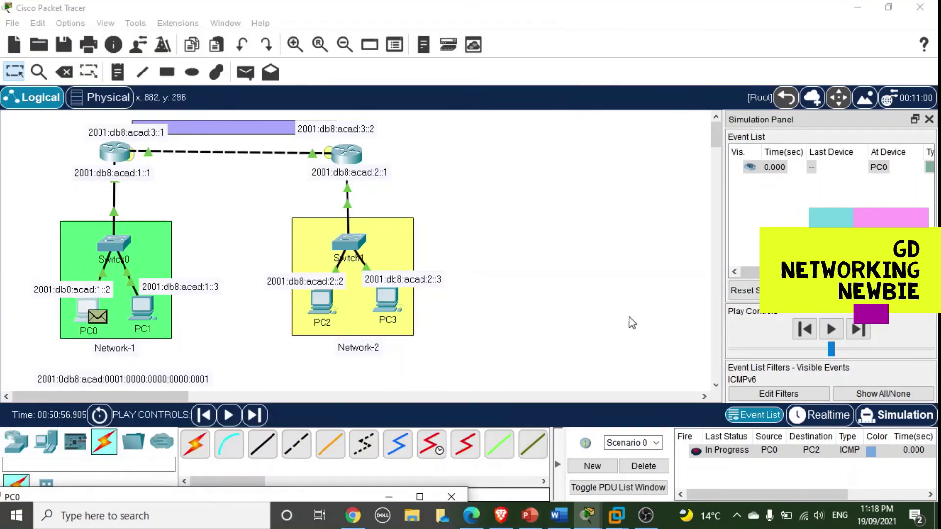
{"action": "left_click", "coordinate": [858, 329]}
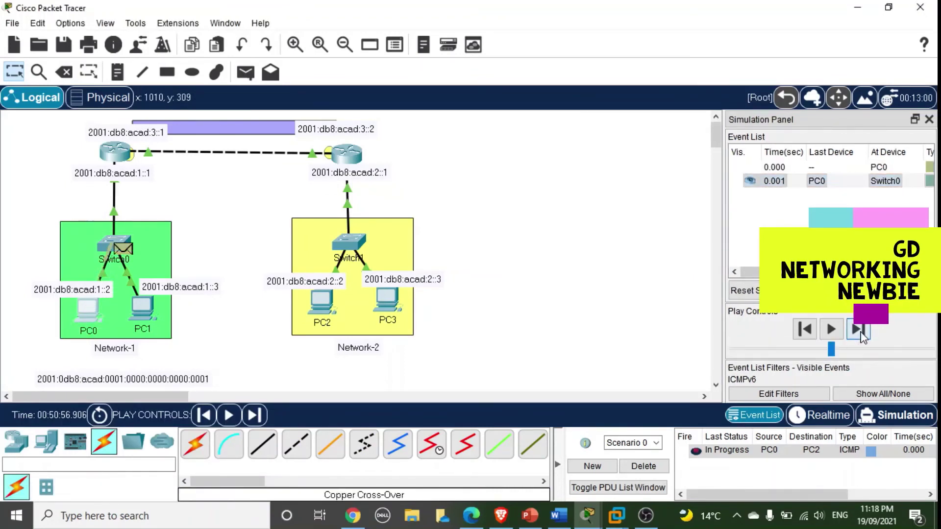
{"action": "left_click", "coordinate": [858, 329]}
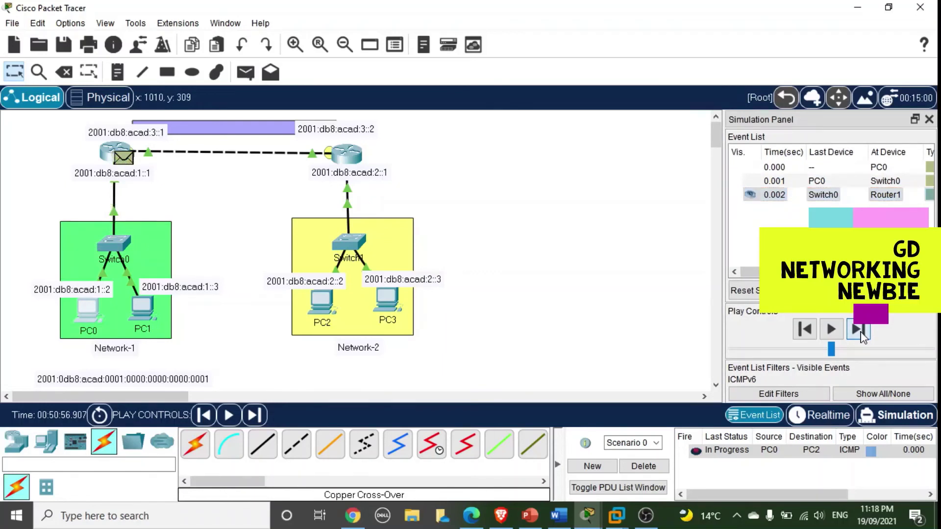
{"action": "left_click", "coordinate": [862, 334]}
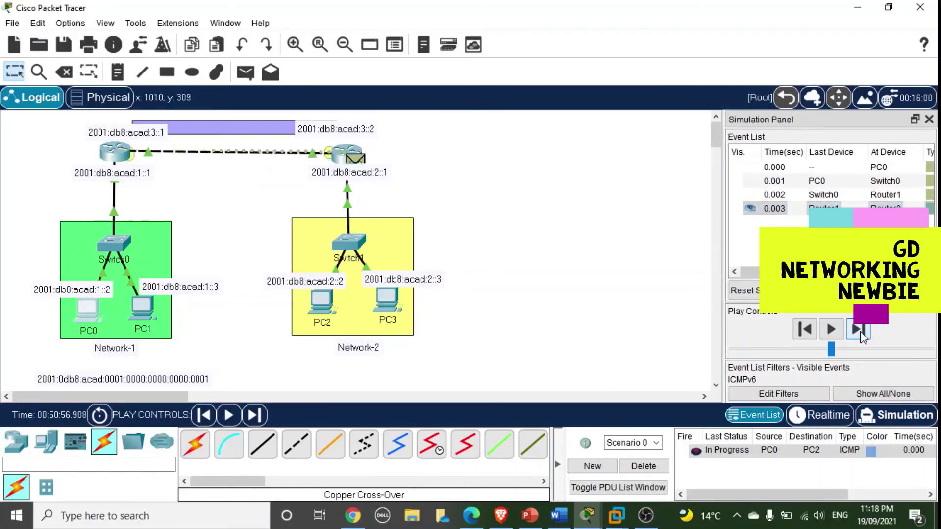
{"action": "left_click", "coordinate": [862, 334]}
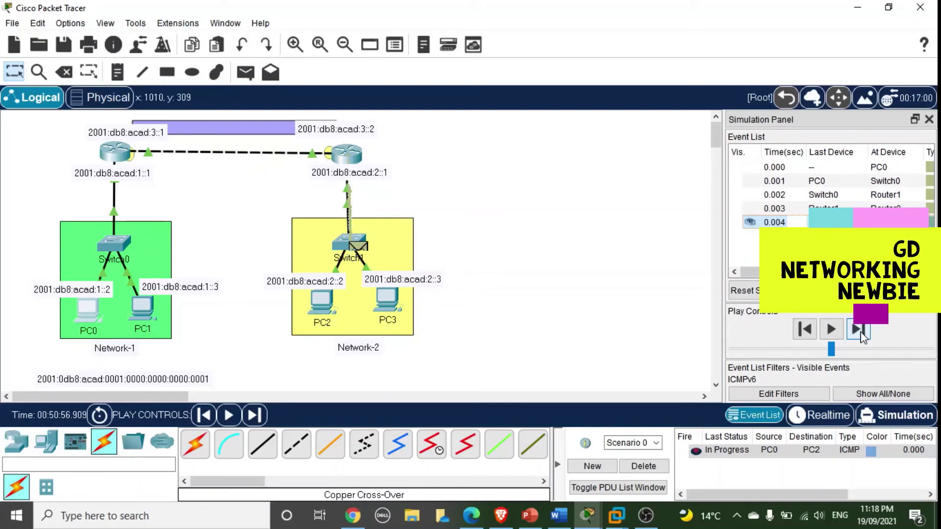
{"action": "left_click", "coordinate": [861, 335]}
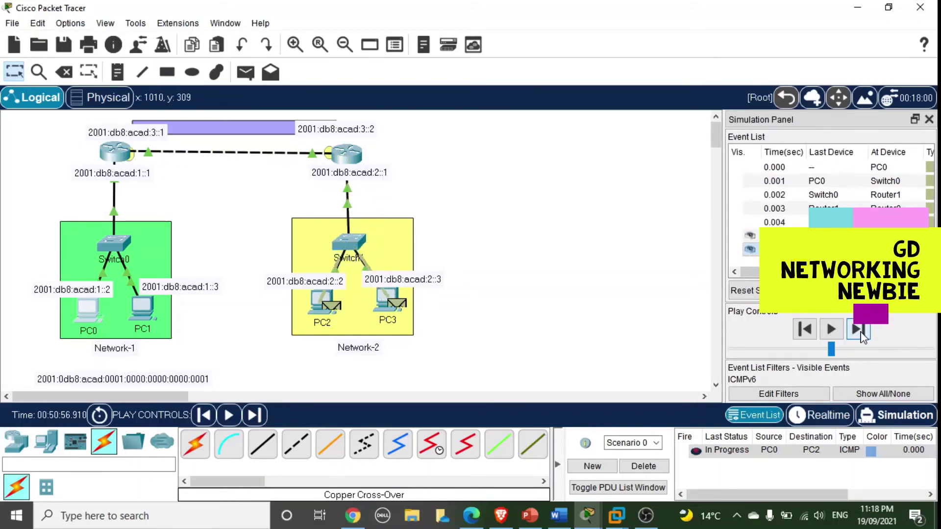
{"action": "left_click", "coordinate": [862, 334]}
{"action": "left_click", "coordinate": [862, 334]}
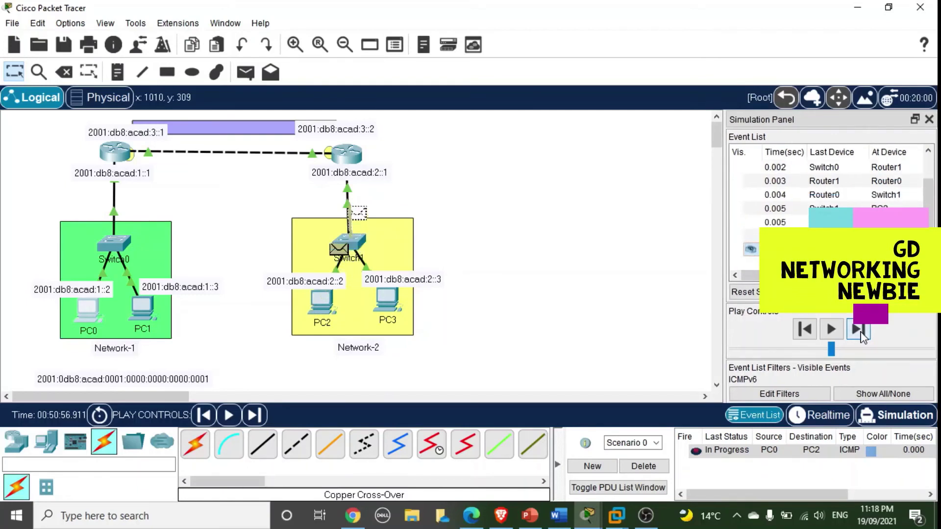
{"action": "left_click", "coordinate": [862, 334]}
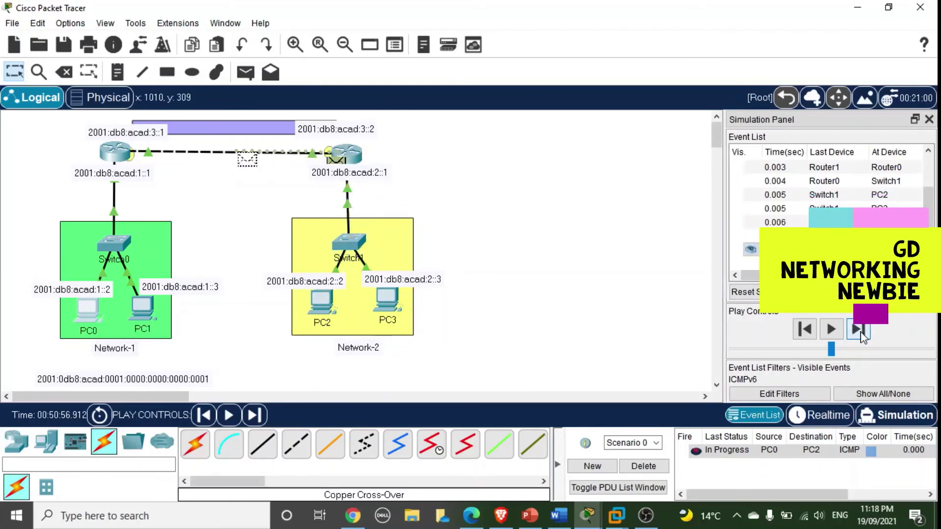
{"action": "left_click", "coordinate": [861, 334]}
{"action": "left_click", "coordinate": [861, 334]}
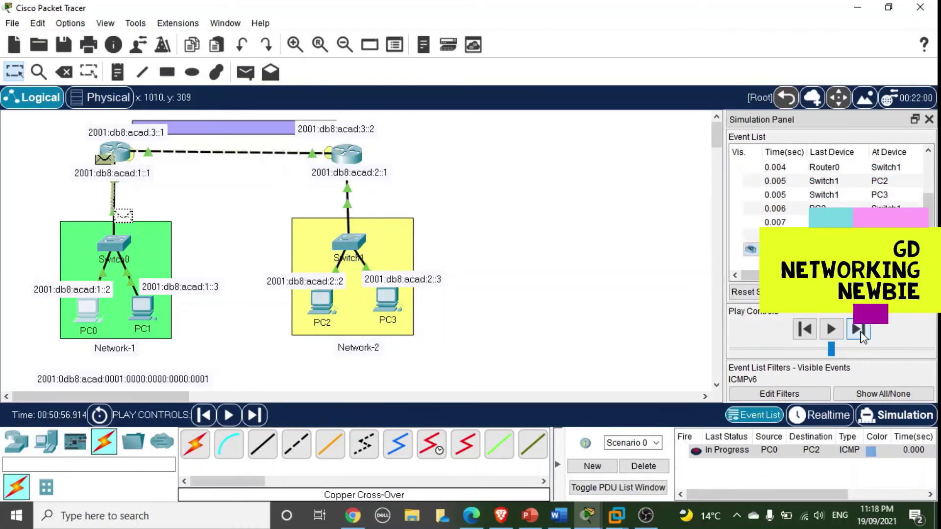
{"action": "left_click", "coordinate": [862, 334]}
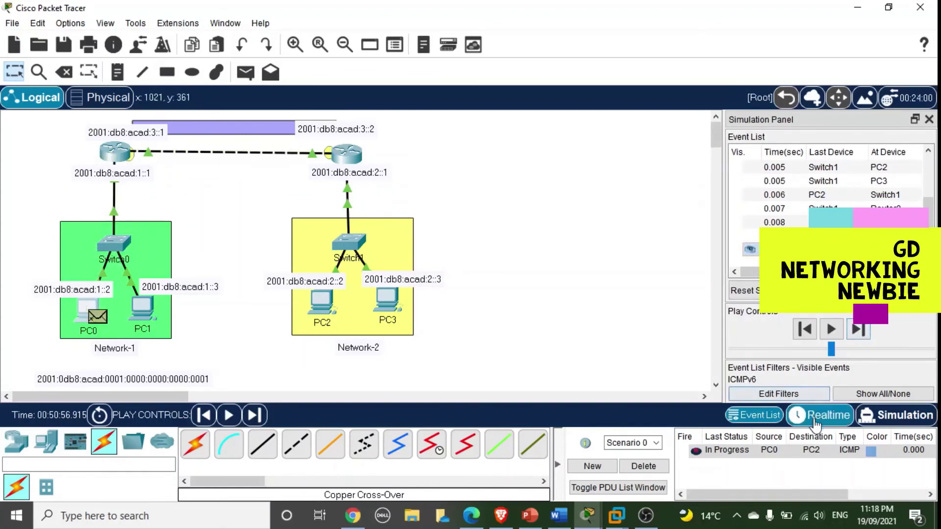
Delete the current simulation scenario and switch back to Realtime mode
{"action": "left_click", "coordinate": [643, 467]}
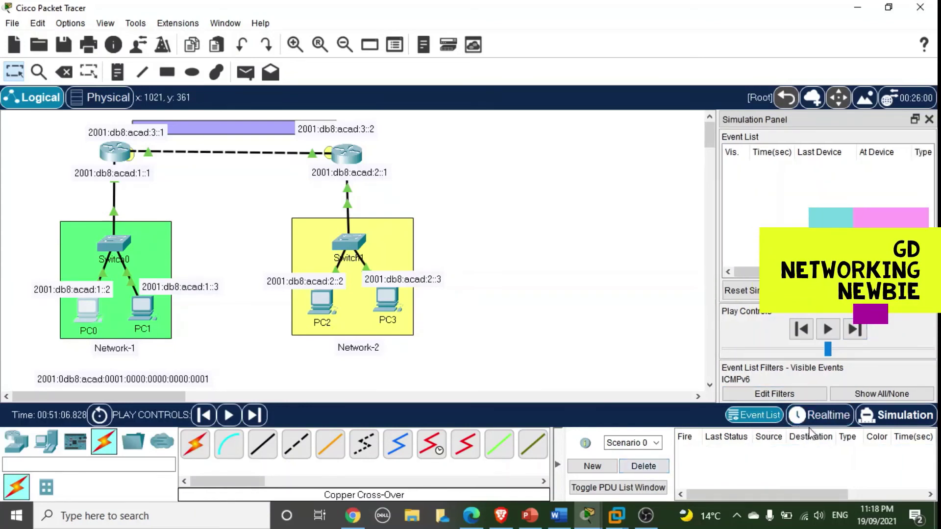
{"action": "left_click", "coordinate": [844, 417]}
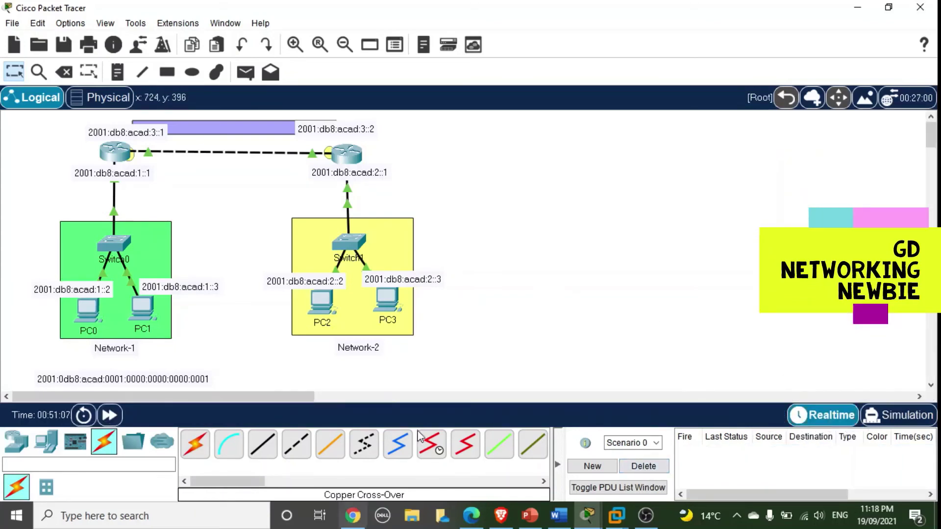
Align the purple rectangle with the link between the routers and move PC1's 2001:db8:acad:1::3 label below Network-2
{"action": "left_click", "coordinate": [239, 152]}
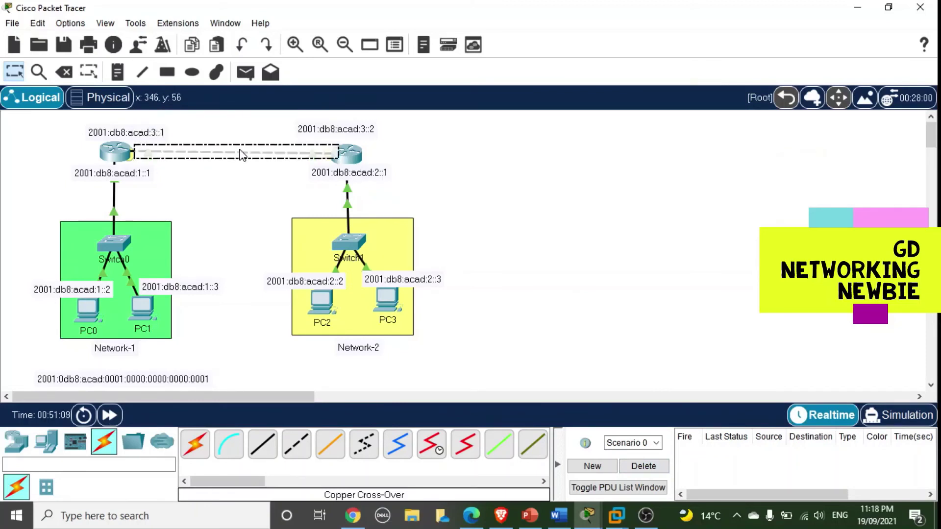
{"action": "left_click", "coordinate": [491, 160]}
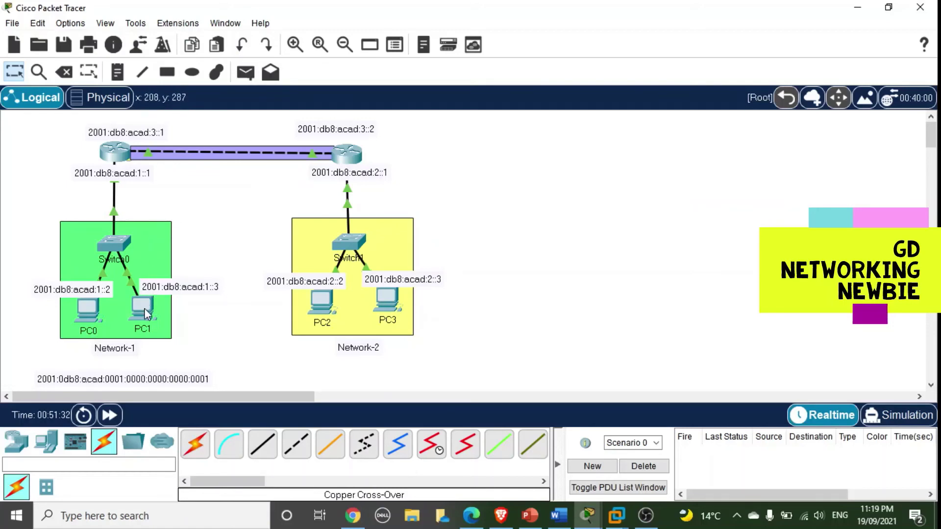
{"action": "mouse_move", "coordinate": [145, 308]}
{"action": "left_click_drag", "start_coordinate": [197, 295], "coordinate": [401, 391]}
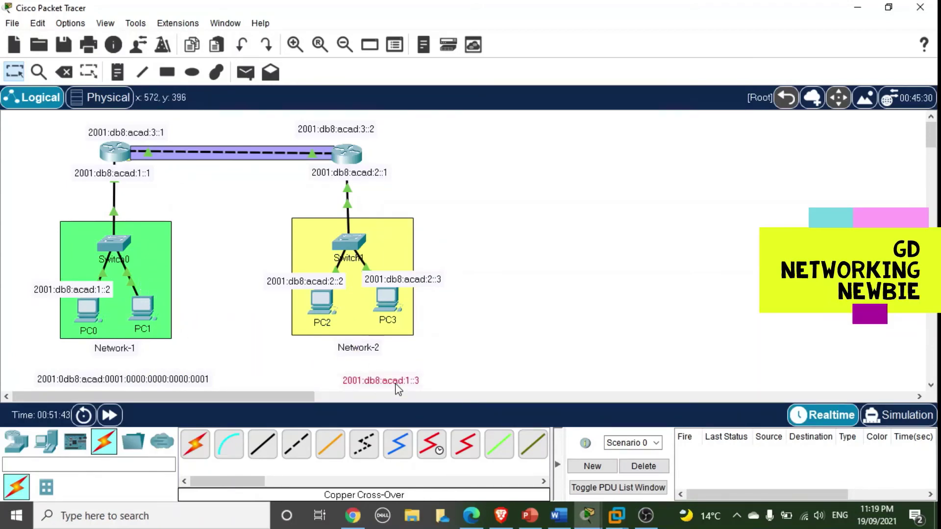
Review PC1's static IPv6 address and default gateway in its IP configuration, and close the PC1 window
{"action": "left_click", "coordinate": [151, 304]}
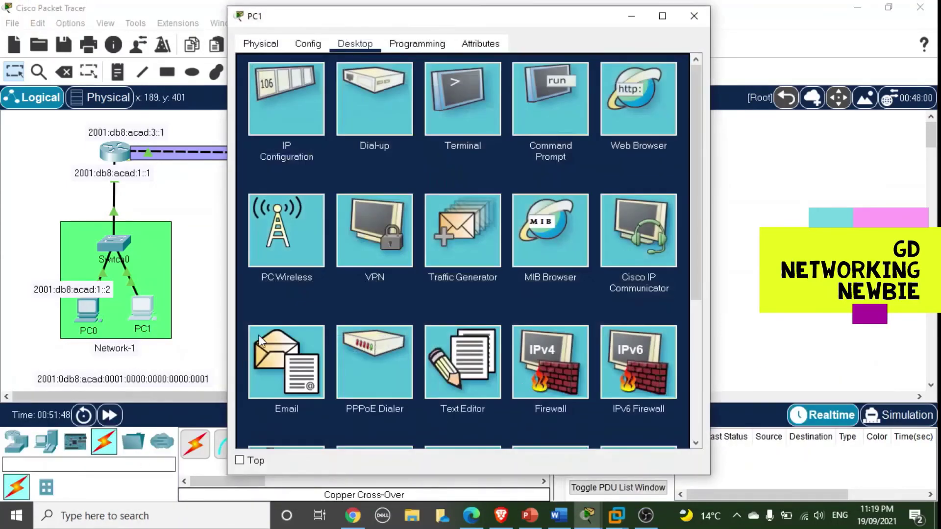
{"action": "left_click", "coordinate": [286, 95]}
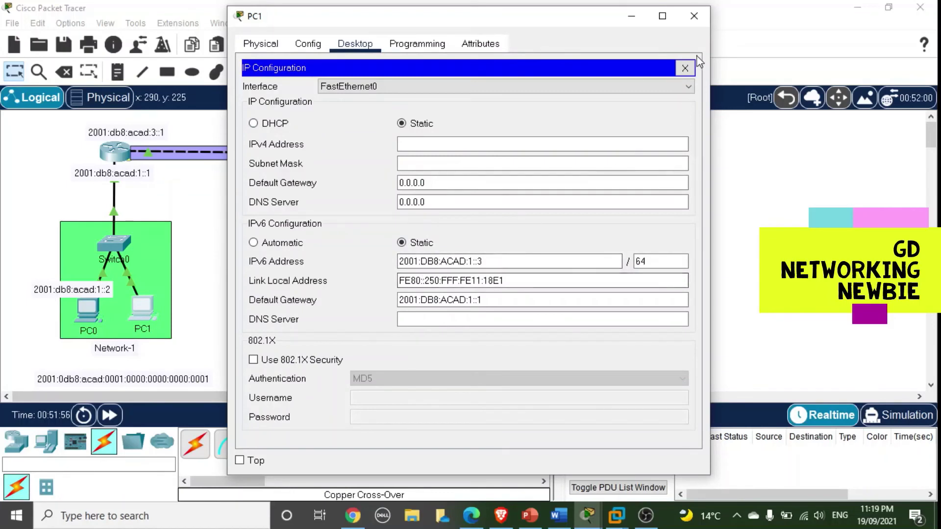
{"action": "left_click", "coordinate": [697, 23]}
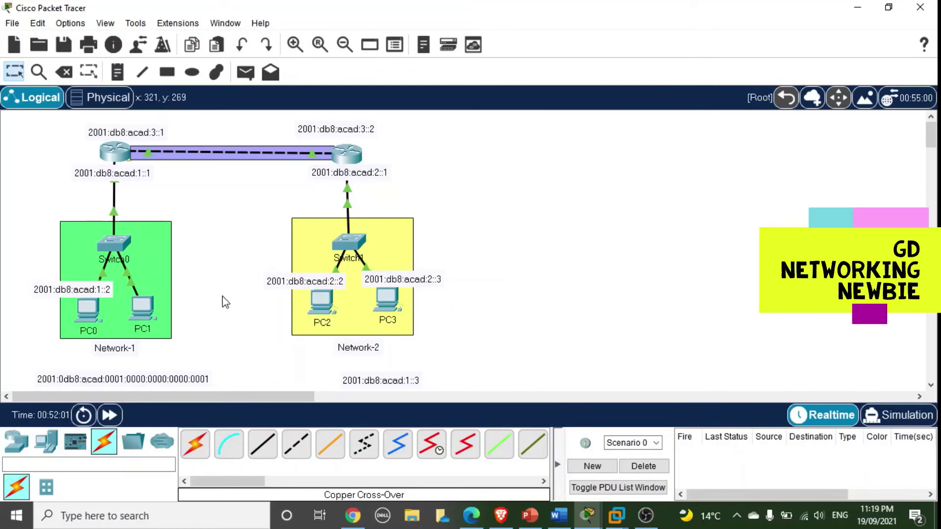
Clear the static IPv6 default gateway, prefix length and IPv6 address in PC1's IP configuration
{"action": "left_click", "coordinate": [144, 310]}
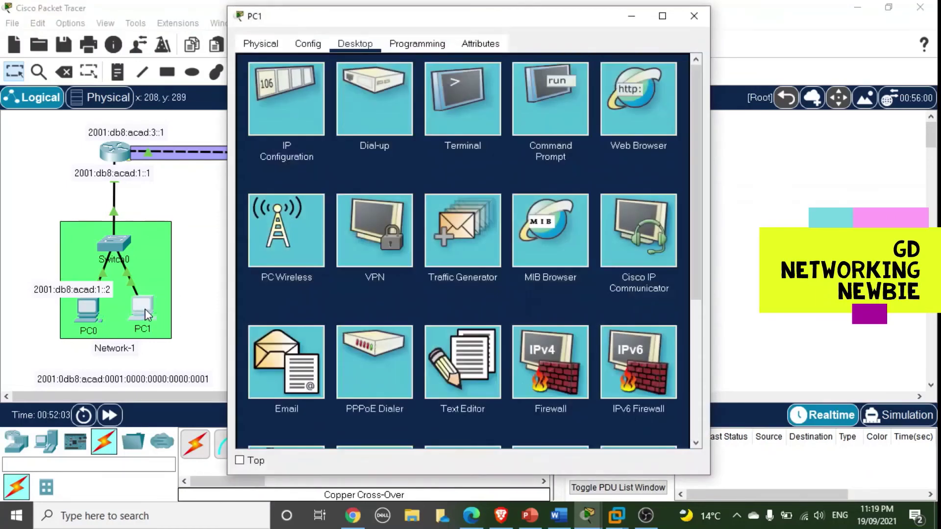
{"action": "left_click", "coordinate": [298, 100]}
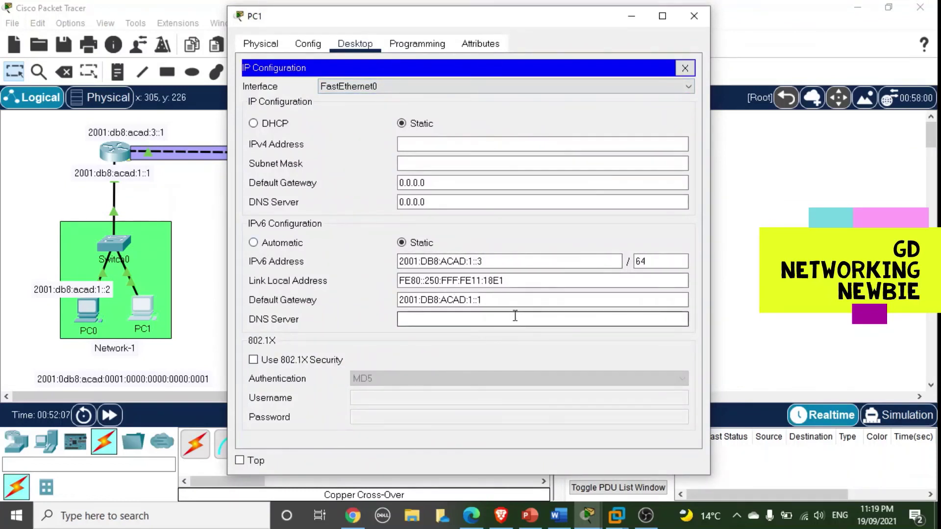
{"action": "left_click_drag", "start_coordinate": [483, 300], "coordinate": [322, 303]}
{"action": "key", "text": "BackSpace"}
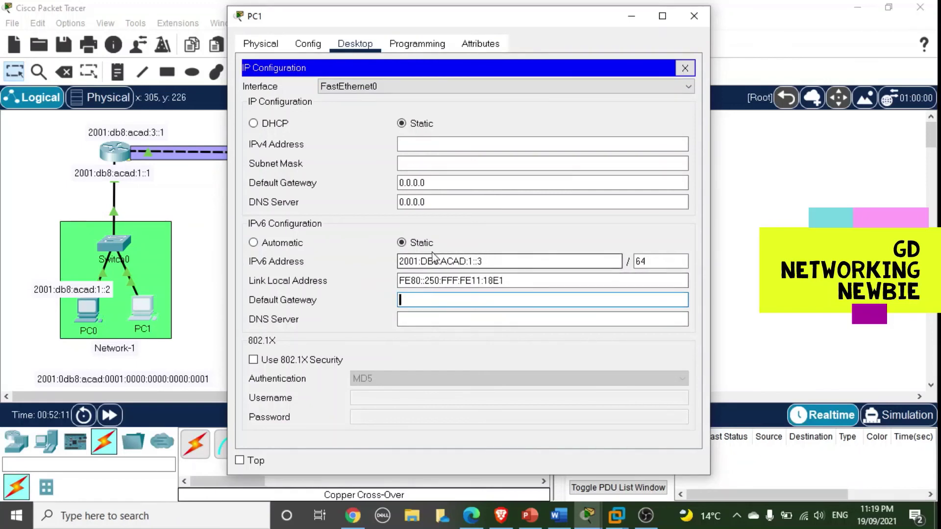
{"action": "double_click", "coordinate": [640, 261]}
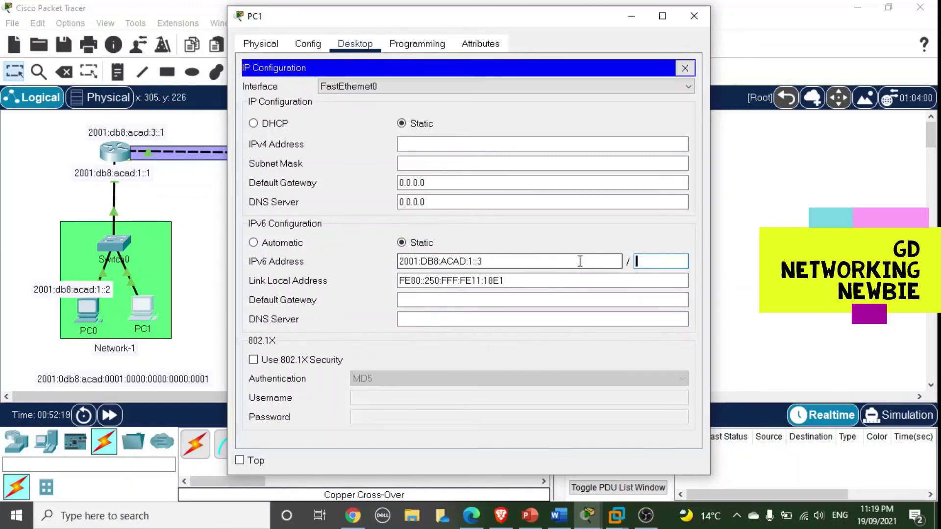
{"action": "triple_click", "coordinate": [495, 262]}
{"action": "key", "text": "BackSpace"}
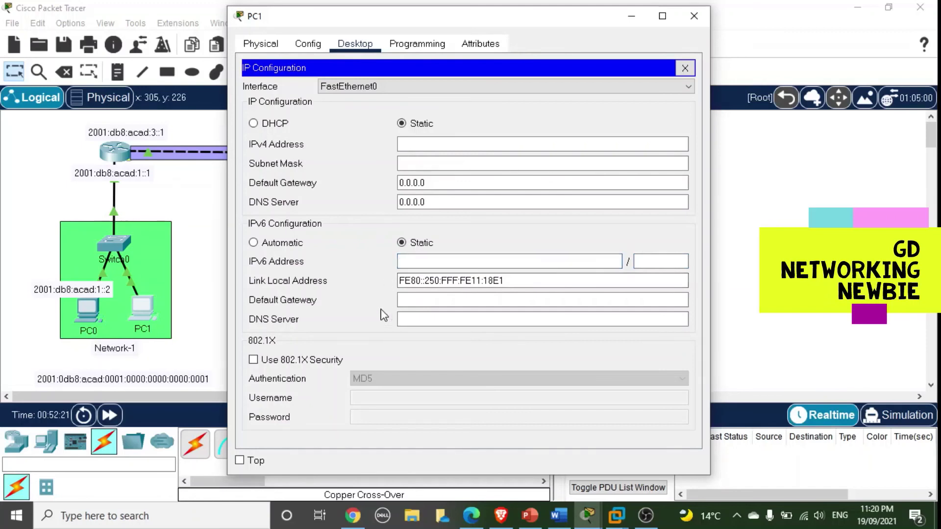
Set PC1's IPv6 configuration to Automatic and close the PC1 window
{"action": "left_click", "coordinate": [254, 243]}
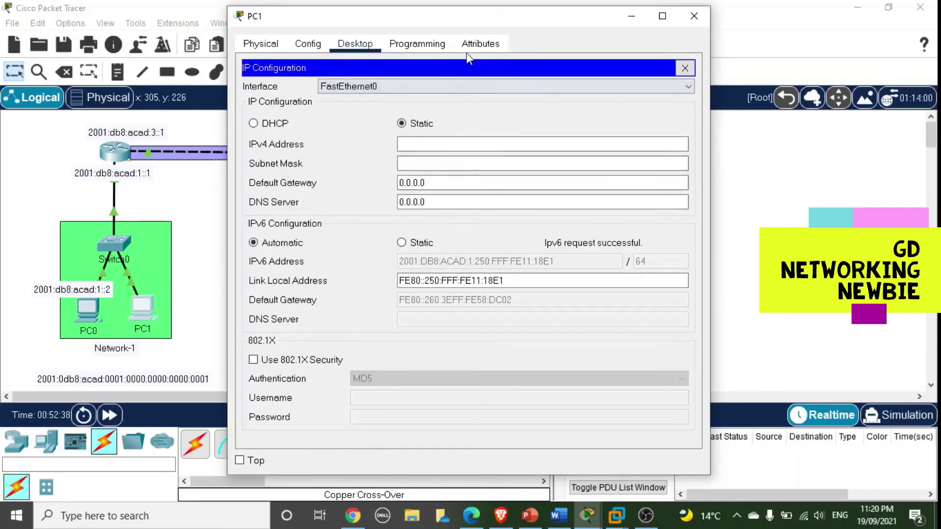
{"action": "left_click_drag", "start_coordinate": [451, 20], "coordinate": [413, 131]}
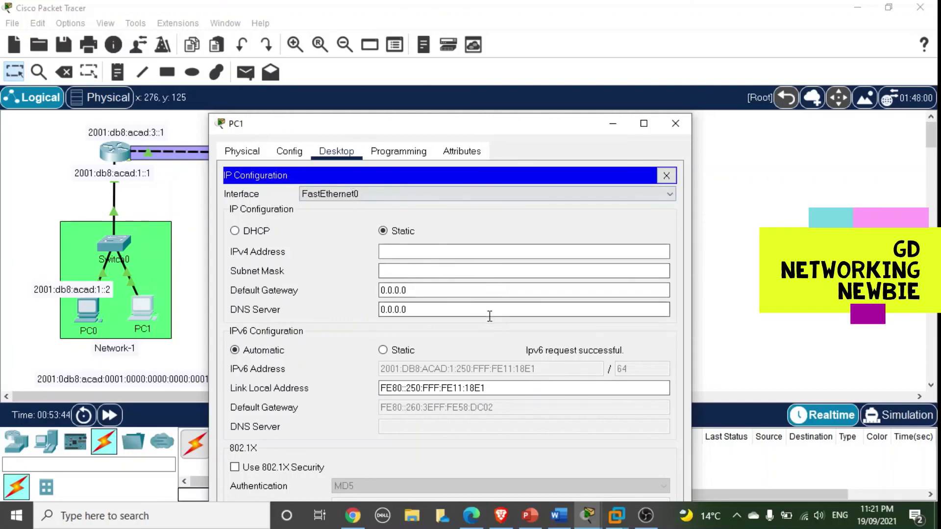
{"action": "left_click", "coordinate": [666, 176]}
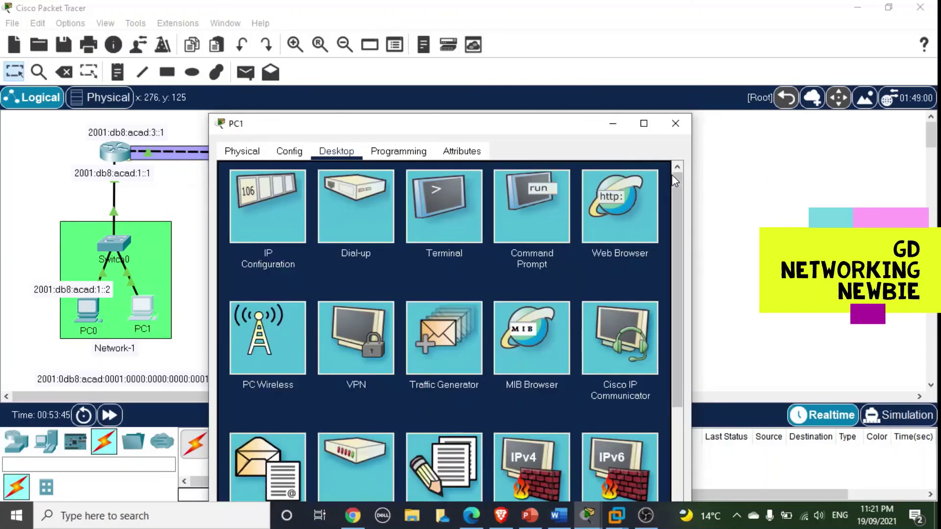
{"action": "left_click", "coordinate": [675, 124]}
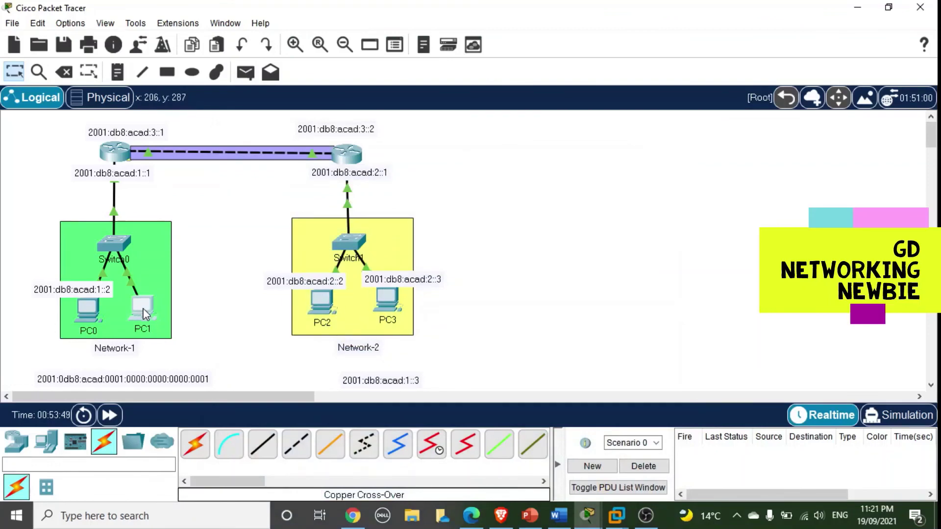
Copy PC2's IPv6 address from its IP configuration and close the PC2 window
{"action": "mouse_move", "coordinate": [145, 308]}
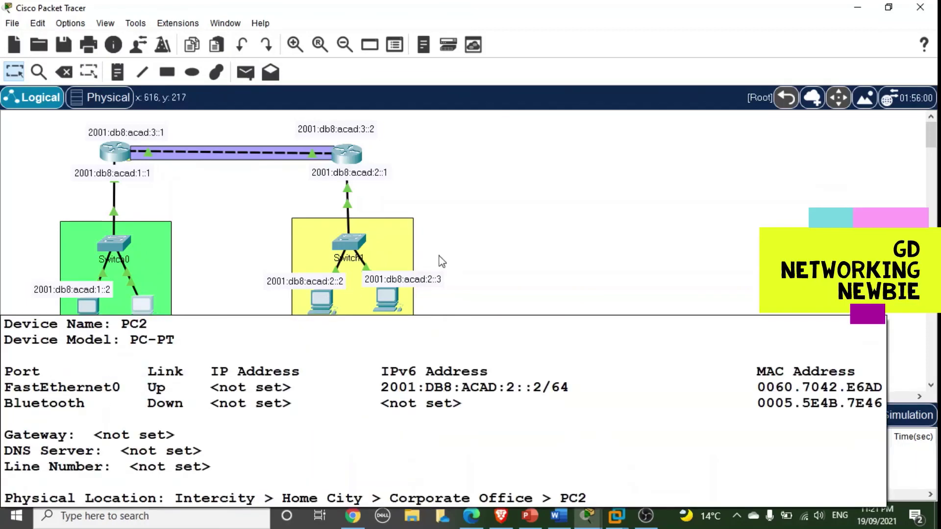
{"action": "left_click", "coordinate": [325, 309]}
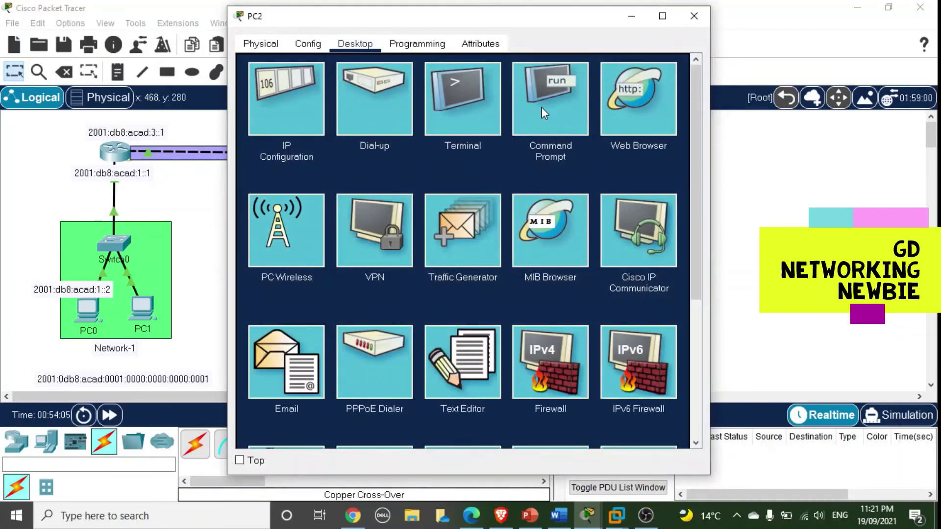
{"action": "left_click", "coordinate": [275, 96]}
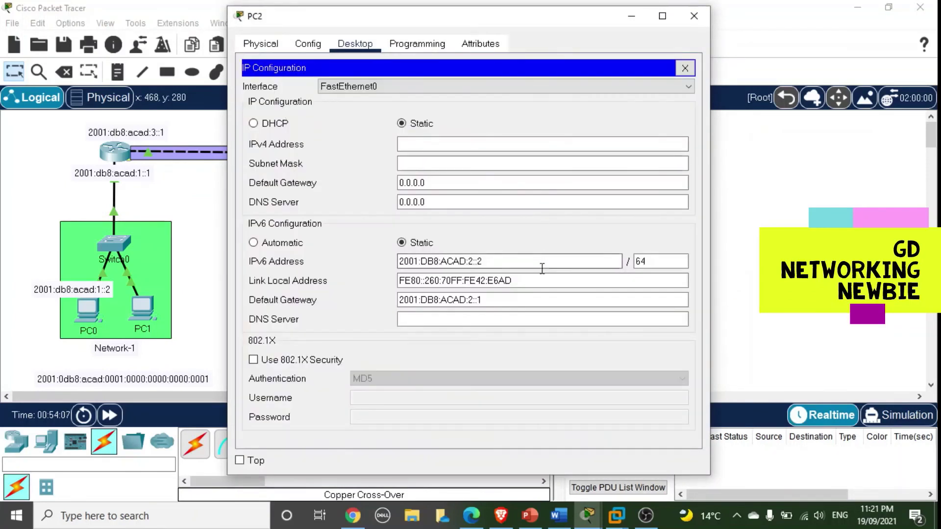
{"action": "triple_click", "coordinate": [512, 263]}
{"action": "key", "text": "ctrl+c"}
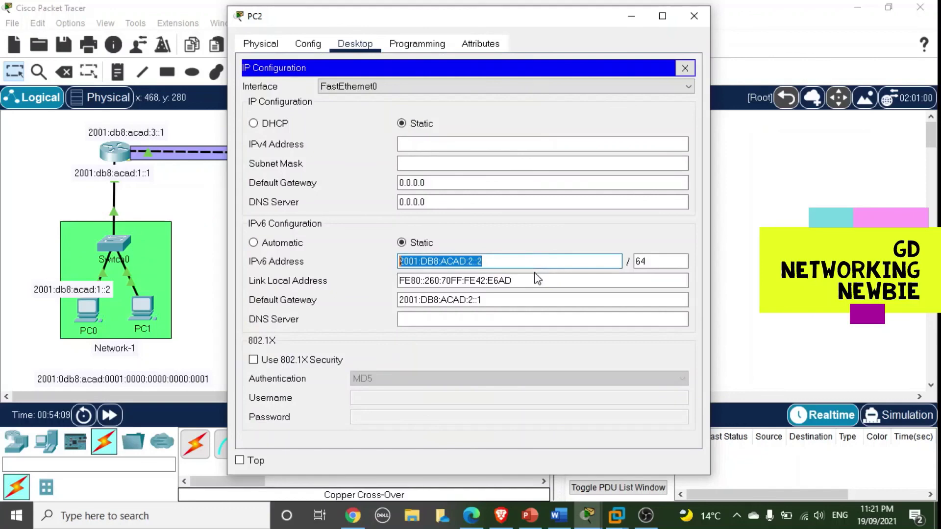
{"action": "left_click", "coordinate": [693, 15]}
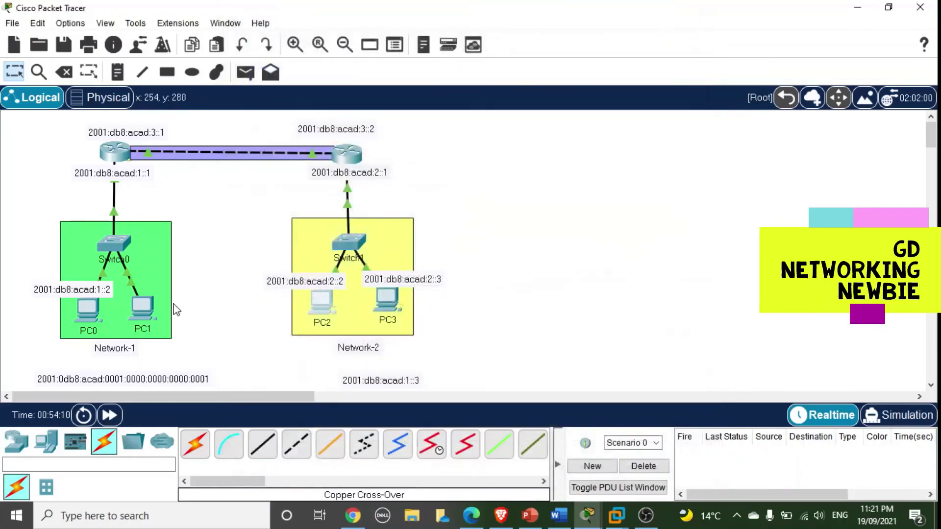
Ping PC2's copied IPv6 address 2001:DB8:ACAD:2::2 from PC1's command prompt, and minimize the PC1 window
{"action": "left_click", "coordinate": [143, 308]}
{"action": "left_click", "coordinate": [541, 95]}
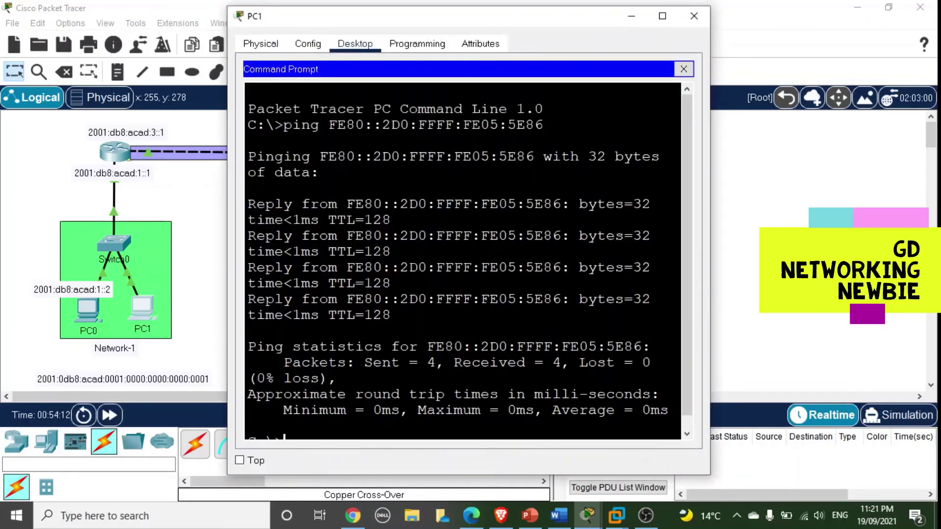
{"action": "key", "text": "Return"}
{"action": "key", "text": "Return"}
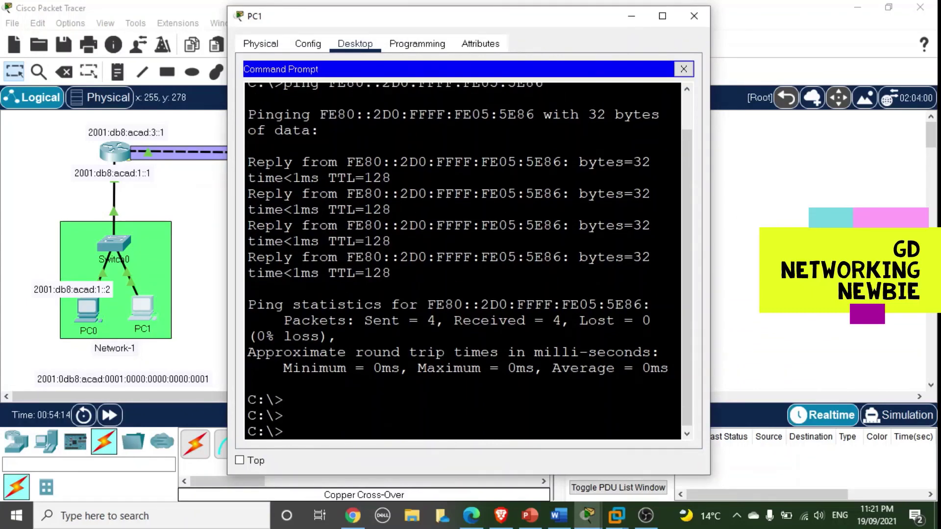
{"action": "type", "text": "ping"}
{"action": "right_click", "coordinate": [385, 432]}
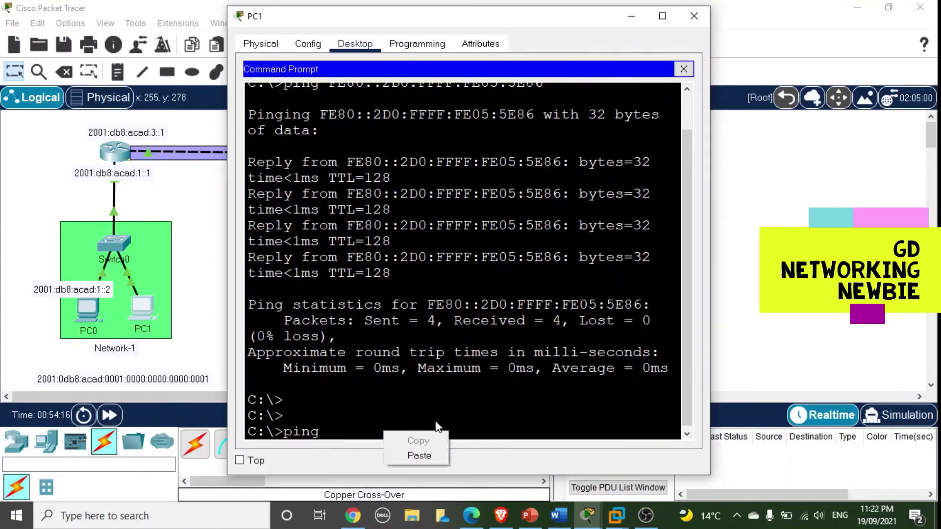
{"action": "left_click", "coordinate": [419, 455]}
{"action": "left_click_drag", "start_coordinate": [539, 23], "coordinate": [383, 391]}
{"action": "left_click_drag", "start_coordinate": [311, 384], "coordinate": [326, 48]}
{"action": "key", "text": "Return"}
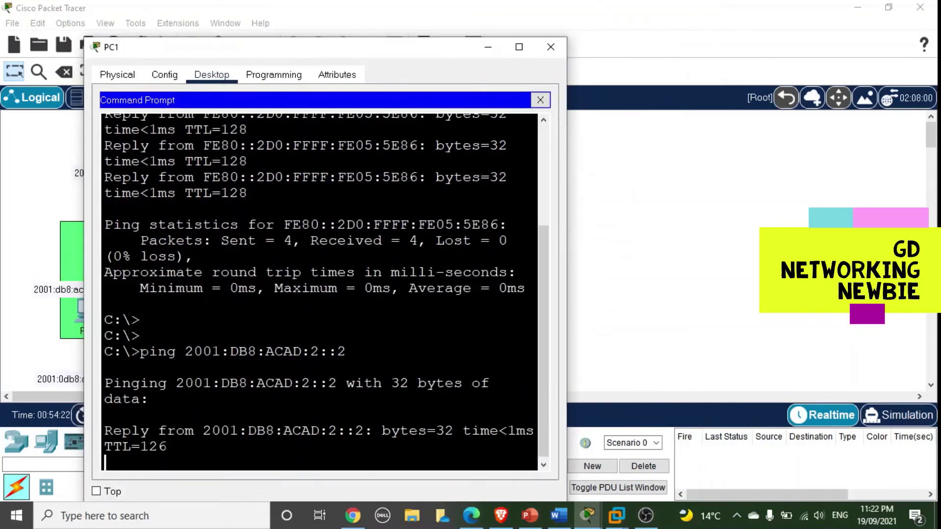
{"action": "left_click", "coordinate": [488, 46]}
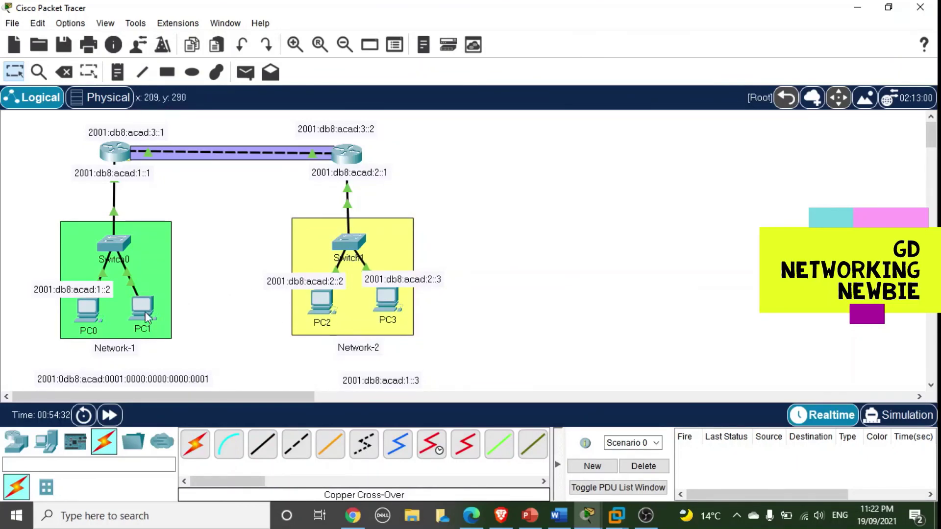
Review PC1's automatically assigned IPv6 address and default gateway in its IP configuration, and close the configuration
{"action": "mouse_move", "coordinate": [145, 309]}
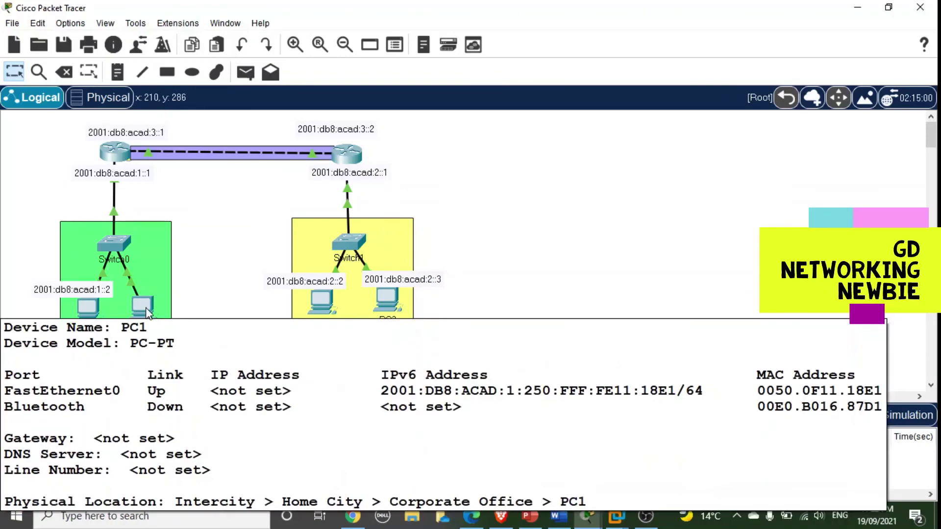
{"action": "left_click", "coordinate": [146, 308]}
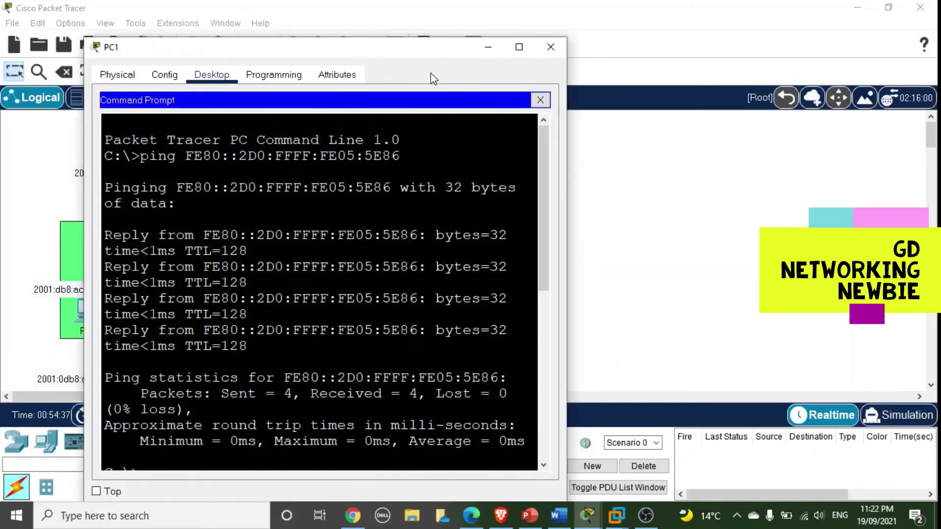
{"action": "left_click", "coordinate": [540, 100]}
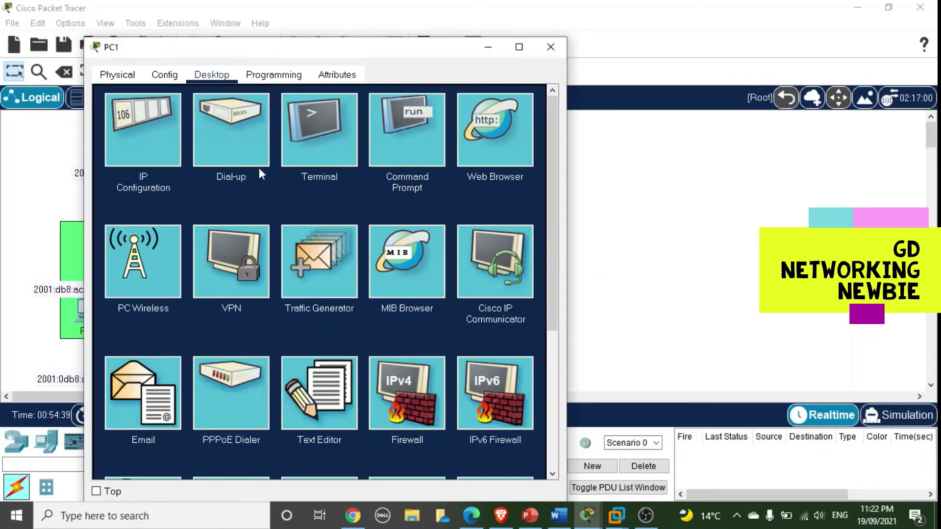
{"action": "left_click", "coordinate": [149, 156]}
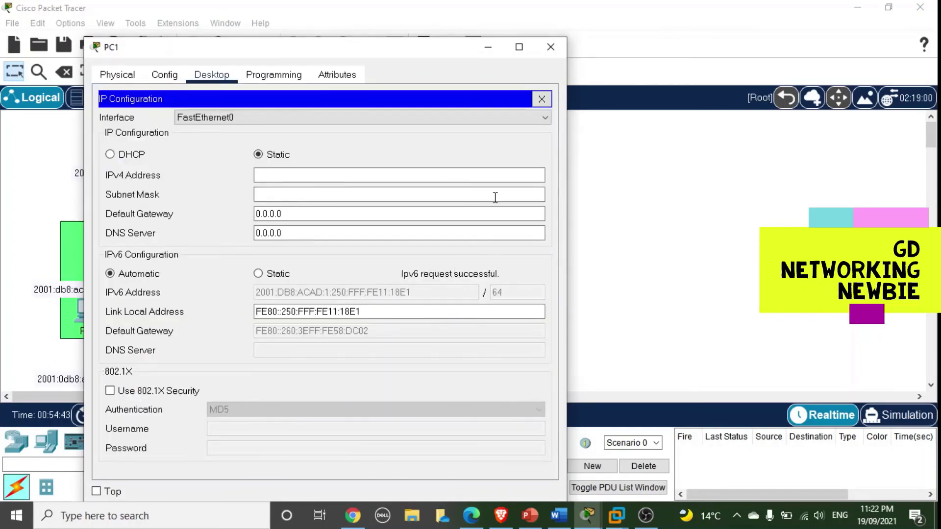
{"action": "left_click", "coordinate": [541, 100]}
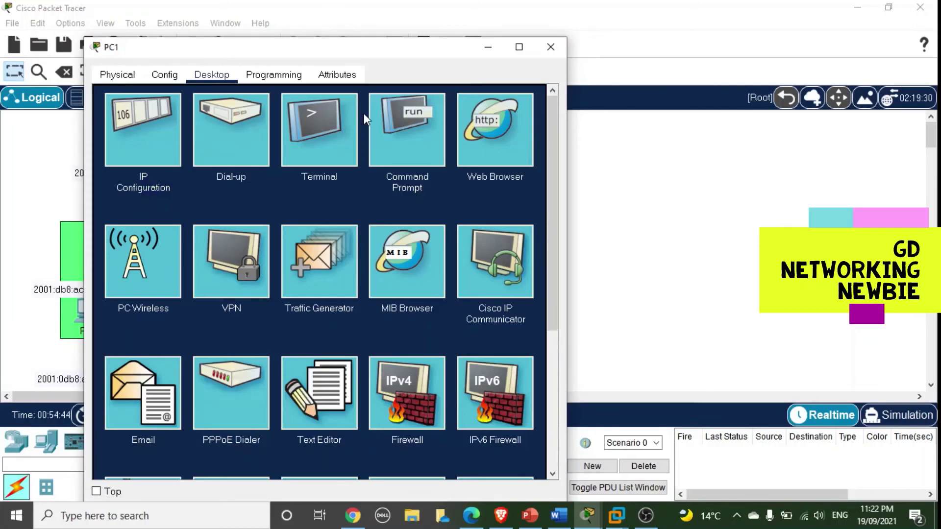
Run ipconfig in PC1's command prompt and widen the window until the IPv6 address fits on one line
{"action": "left_click", "coordinate": [407, 139]}
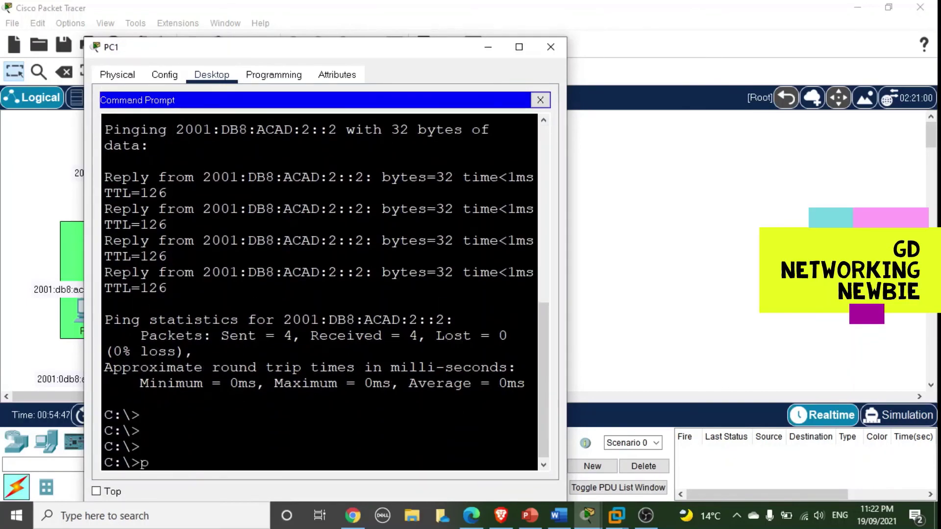
{"action": "type", "text": "ipconfig"}
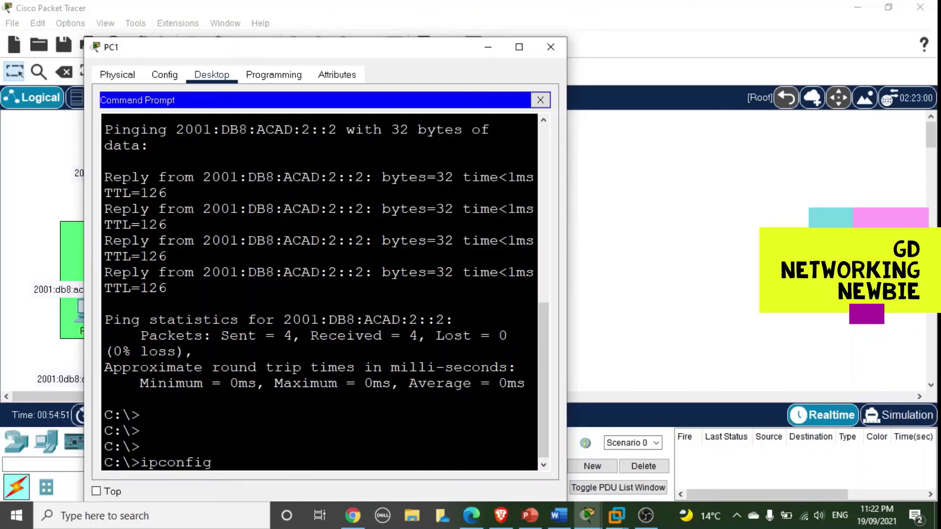
{"action": "key", "text": "Return"}
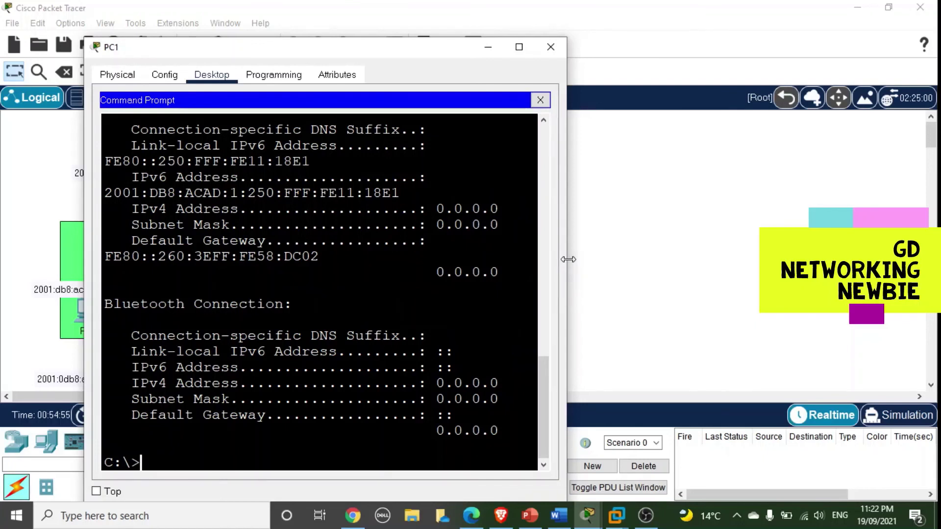
{"action": "left_click_drag", "start_coordinate": [567, 259], "coordinate": [737, 258]}
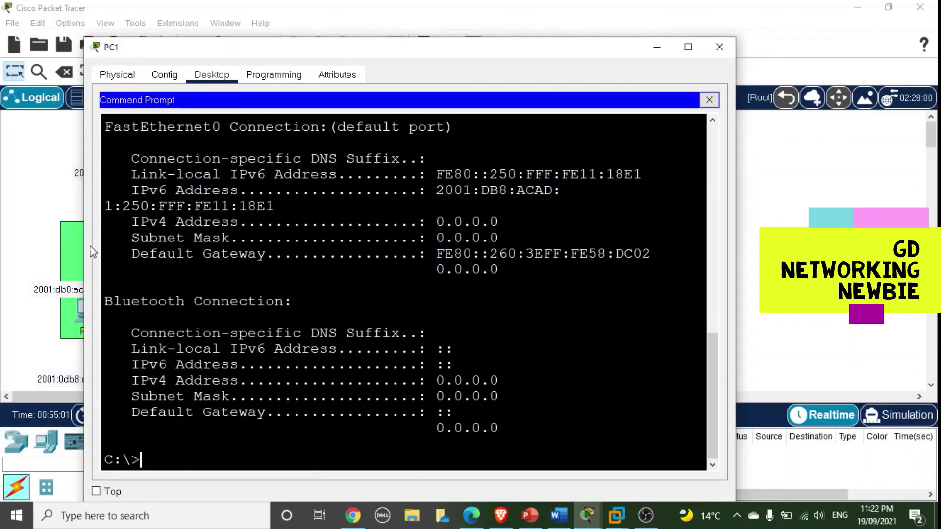
{"action": "left_click_drag", "start_coordinate": [371, 52], "coordinate": [347, 37]}
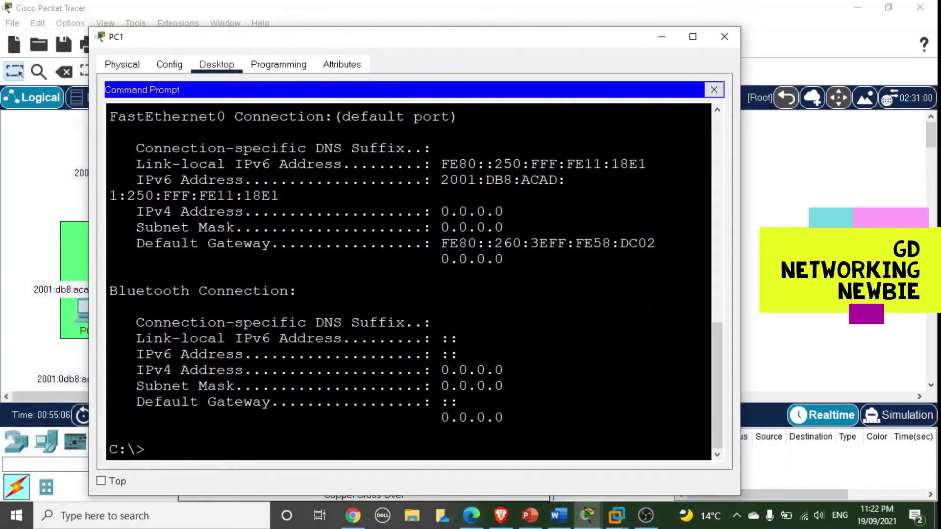
{"action": "left_click_drag", "start_coordinate": [89, 197], "coordinate": [4, 197]}
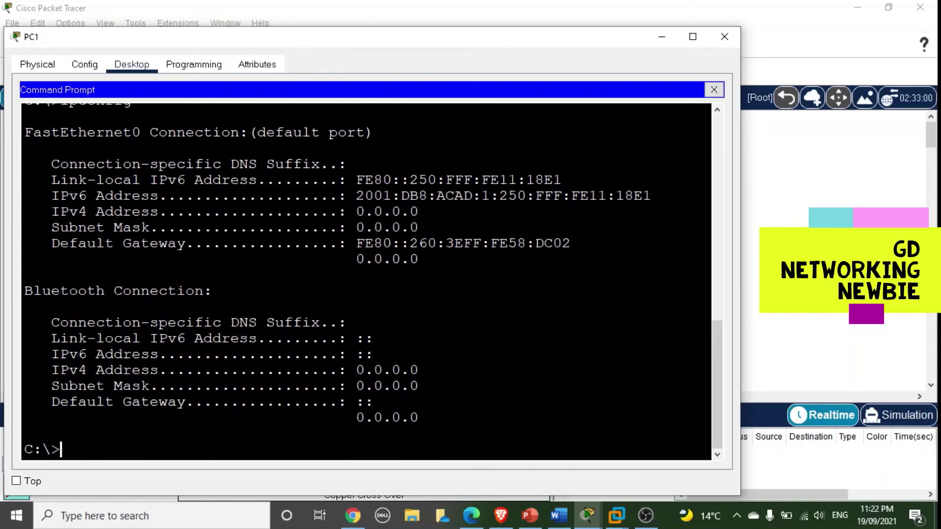
Copy PC1's global IPv6 address from the ipconfig output, and close the command prompt and the PC1 window
{"action": "left_click_drag", "start_coordinate": [87, 181], "coordinate": [214, 180]}
{"action": "left_click_drag", "start_coordinate": [51, 196], "coordinate": [141, 196]}
{"action": "left_click_drag", "start_coordinate": [356, 196], "coordinate": [654, 196]}
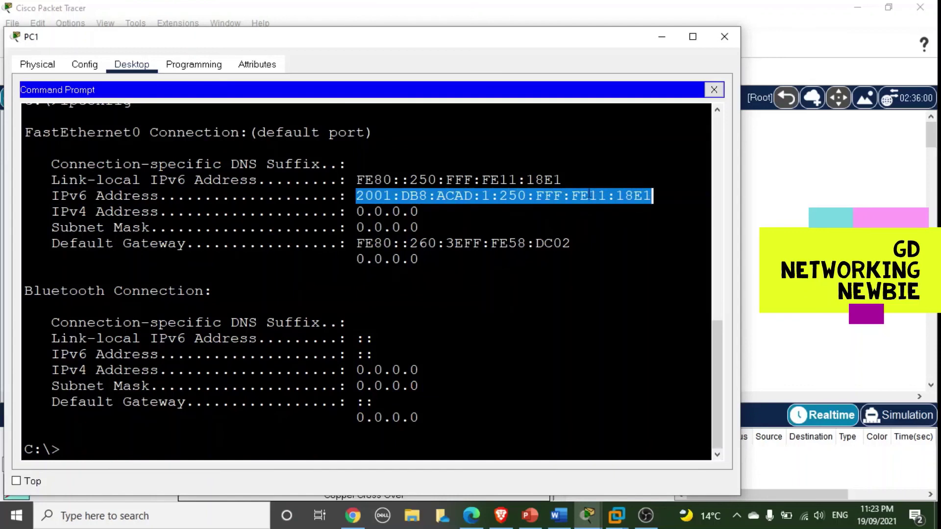
{"action": "right_click", "coordinate": [590, 196]}
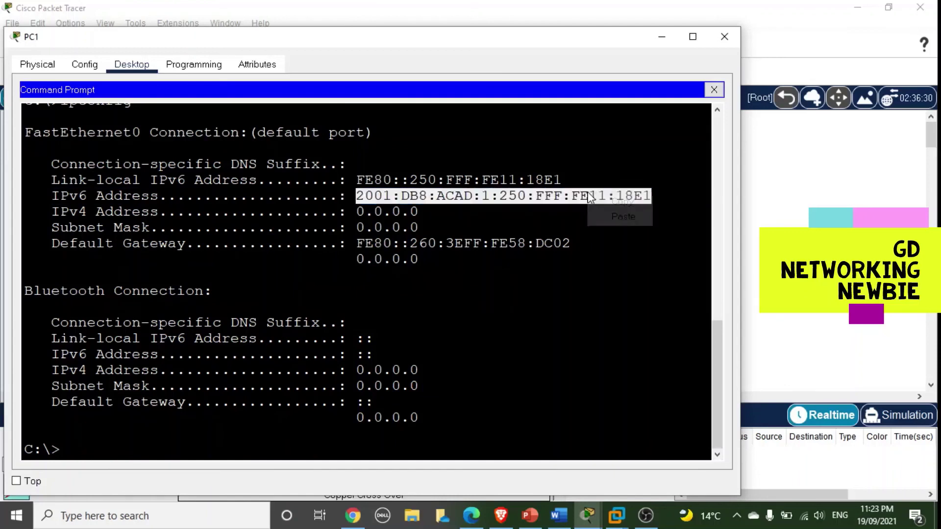
{"action": "left_click", "coordinate": [613, 204]}
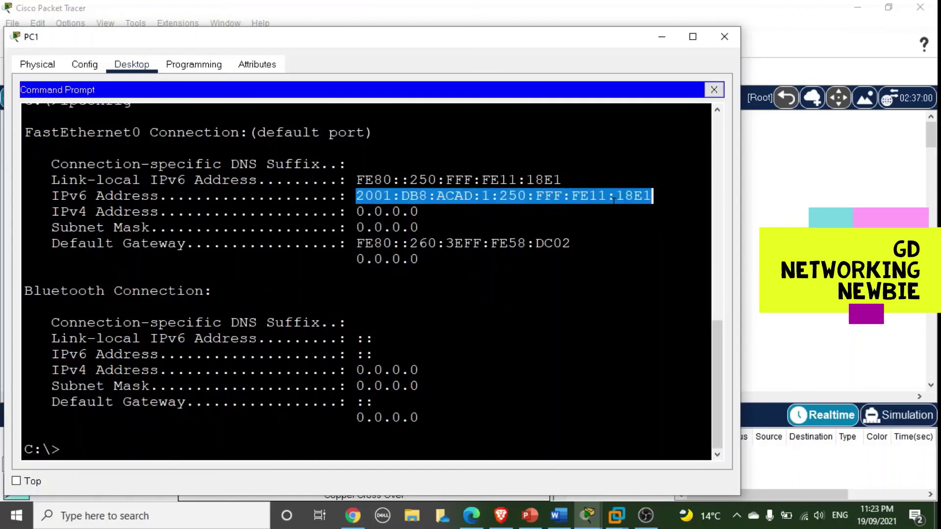
{"action": "left_click", "coordinate": [714, 90]}
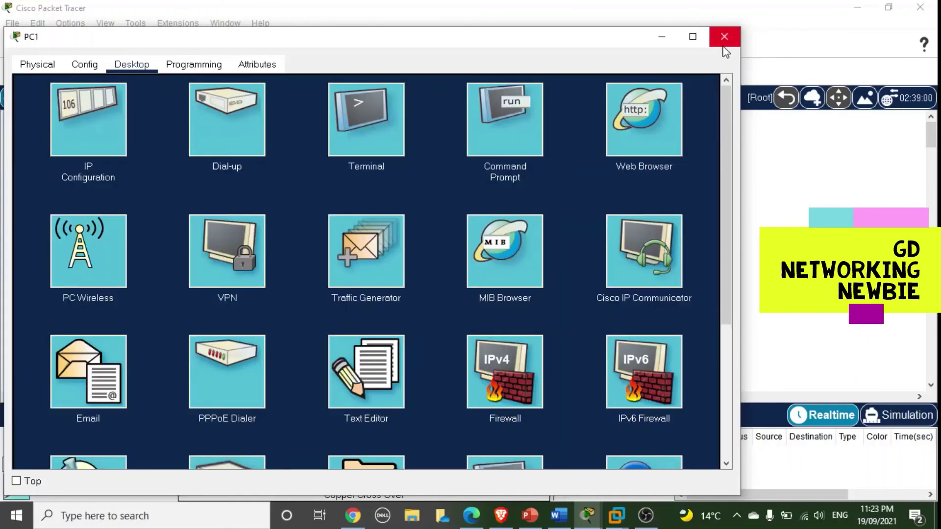
{"action": "left_click", "coordinate": [725, 36]}
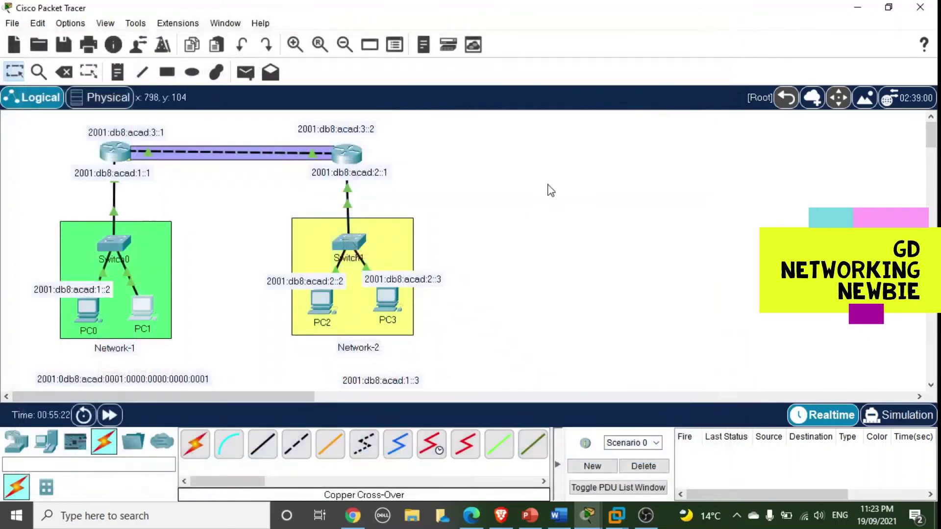
Ping PC1's copied IPv6 address 2001:DB8:ACAD:1:250:FFF:FE11:18E1 from PC2's command prompt, and close the PC2 window
{"action": "left_click", "coordinate": [328, 308]}
{"action": "left_click", "coordinate": [529, 124]}
{"action": "key", "text": "Return"}
{"action": "key", "text": "Return"}
{"action": "key", "text": "Return"}
{"action": "key", "text": "Return"}
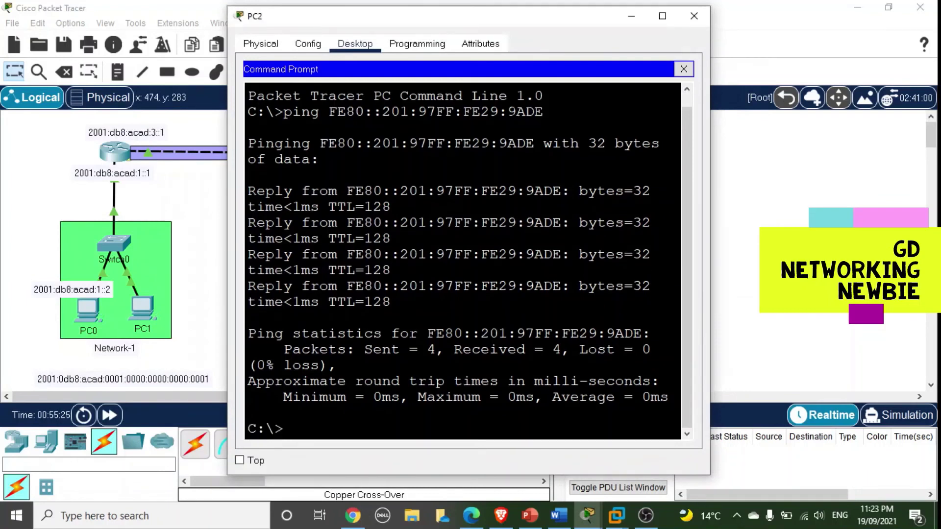
{"action": "type", "text": "pin"}
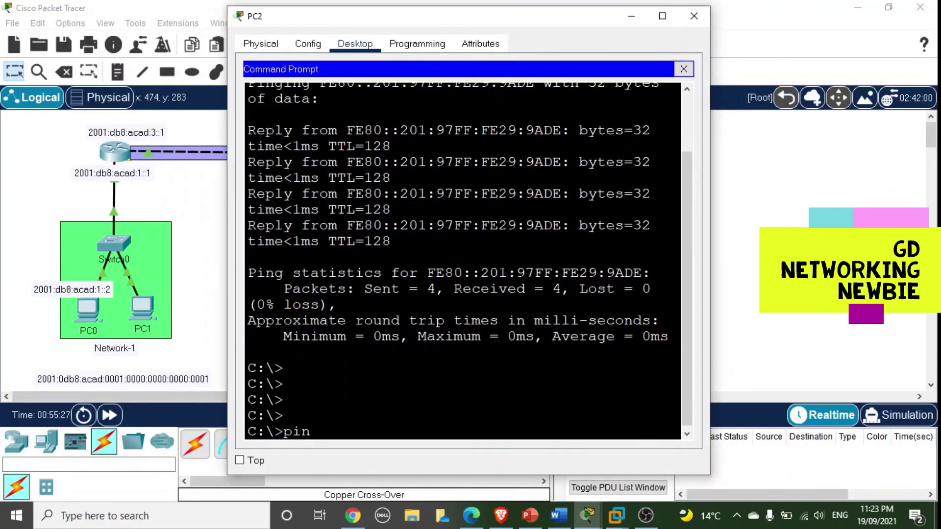
{"action": "type", "text": "g"}
{"action": "right_click", "coordinate": [371, 426]}
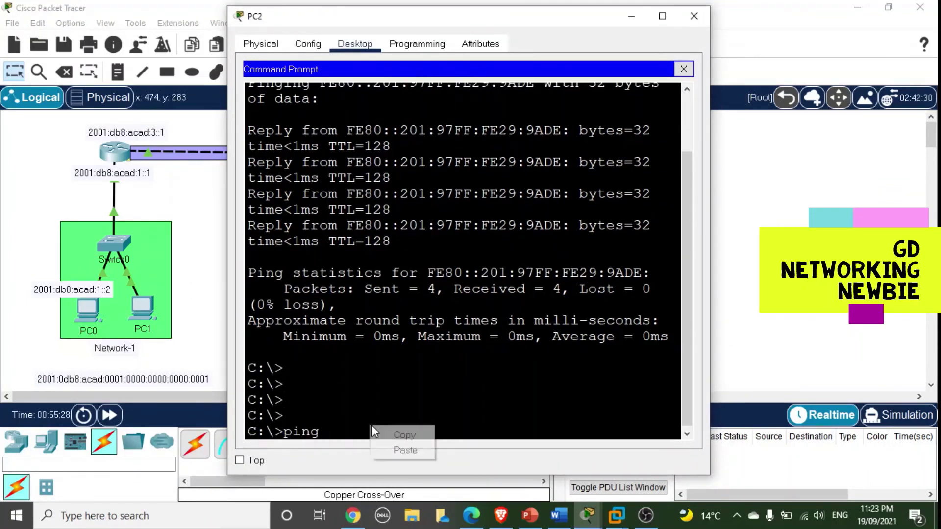
{"action": "left_click", "coordinate": [403, 450]}
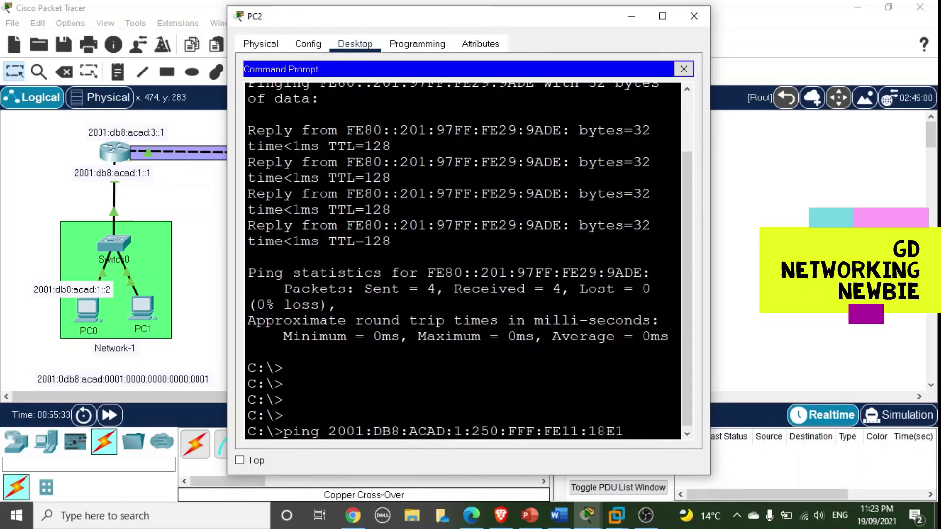
{"action": "key", "text": "Return"}
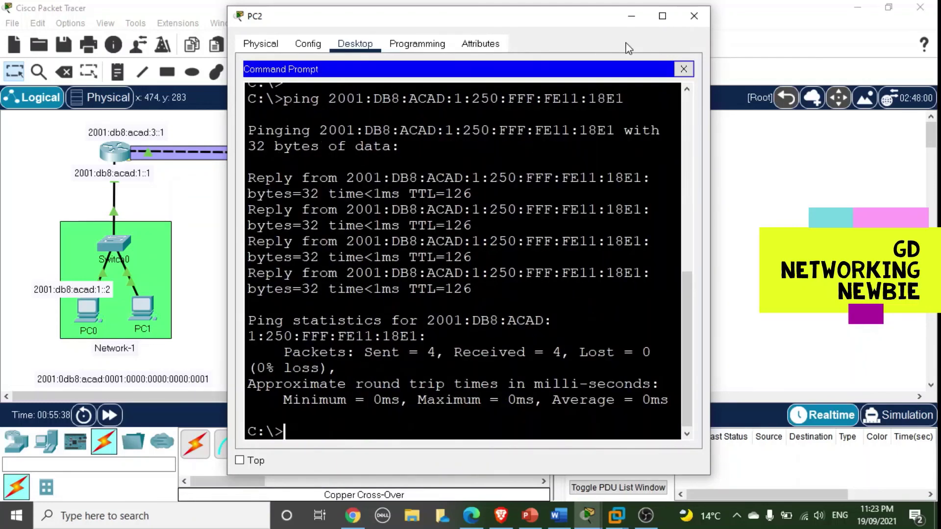
{"action": "left_click", "coordinate": [689, 22]}
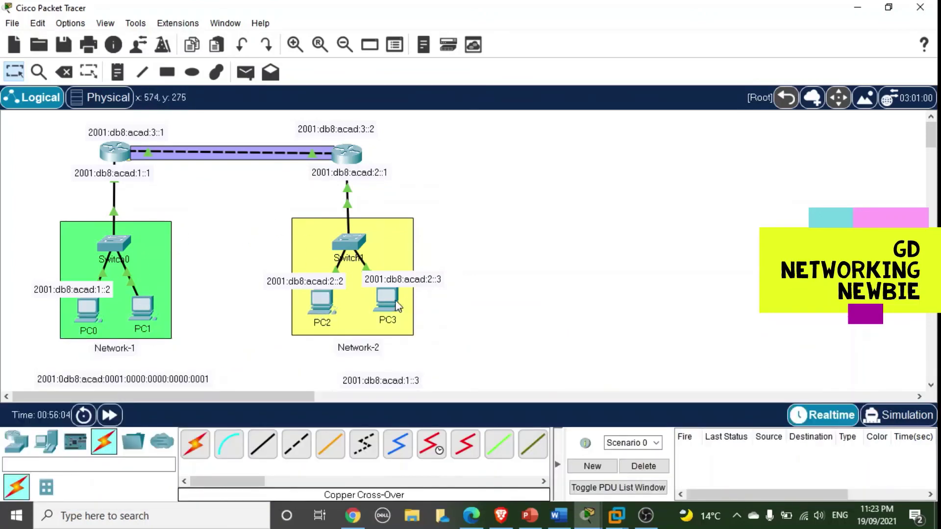
Set PC3's IPv6 configuration to Automatic and close the PC3 window
{"action": "left_click", "coordinate": [392, 306]}
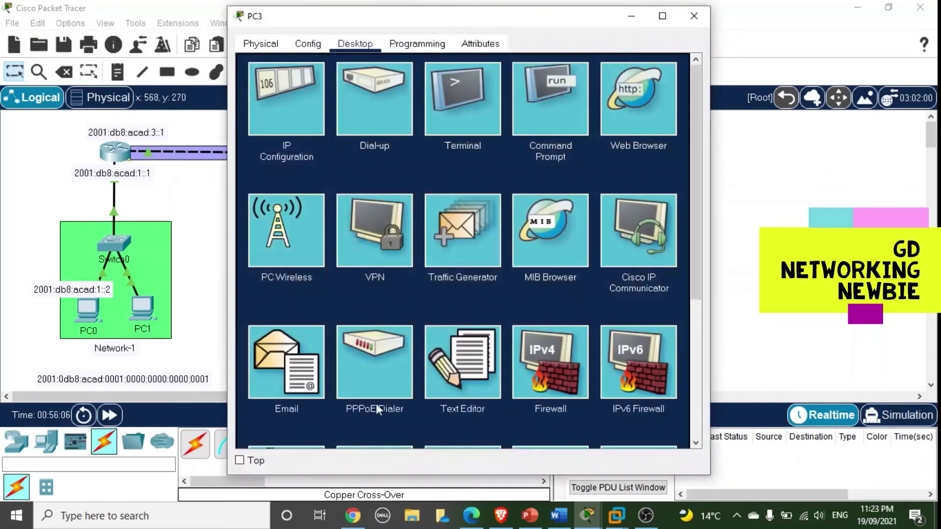
{"action": "left_click", "coordinate": [309, 136]}
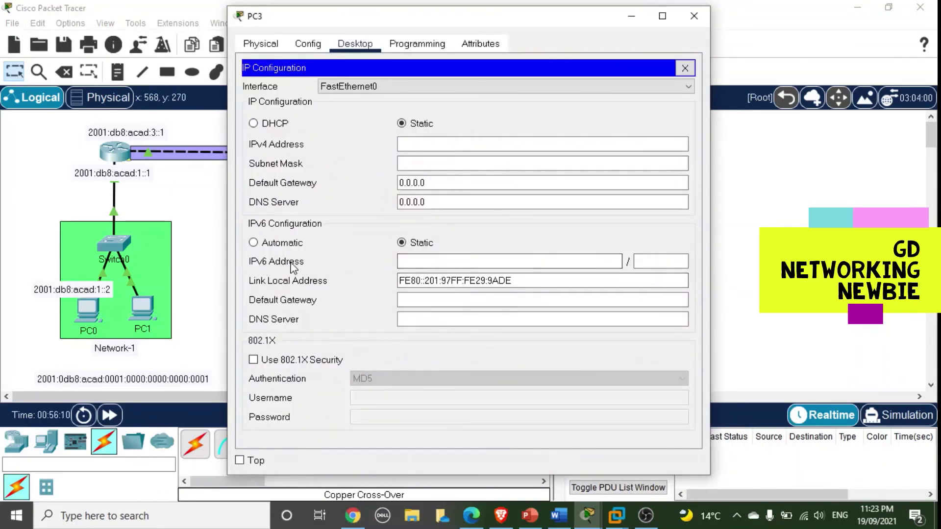
{"action": "left_click", "coordinate": [254, 243]}
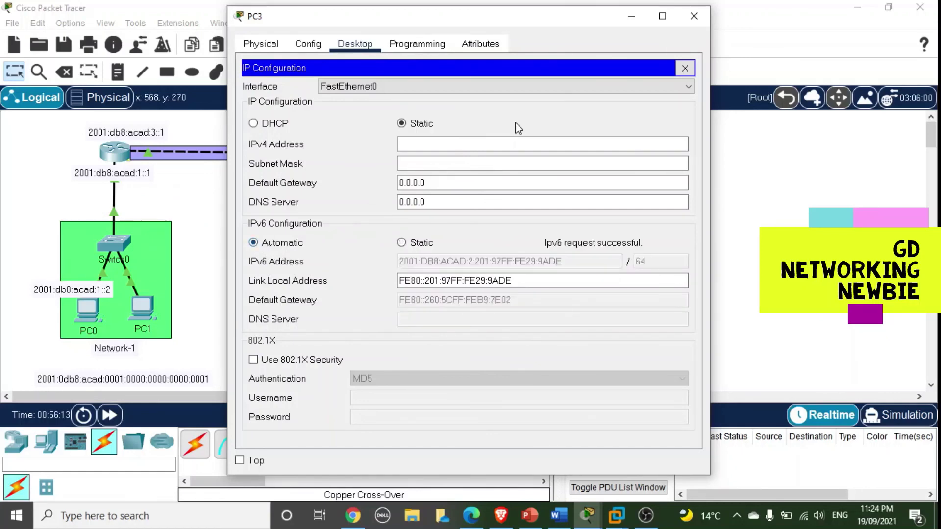
{"action": "left_click_drag", "start_coordinate": [521, 28], "coordinate": [420, 160]}
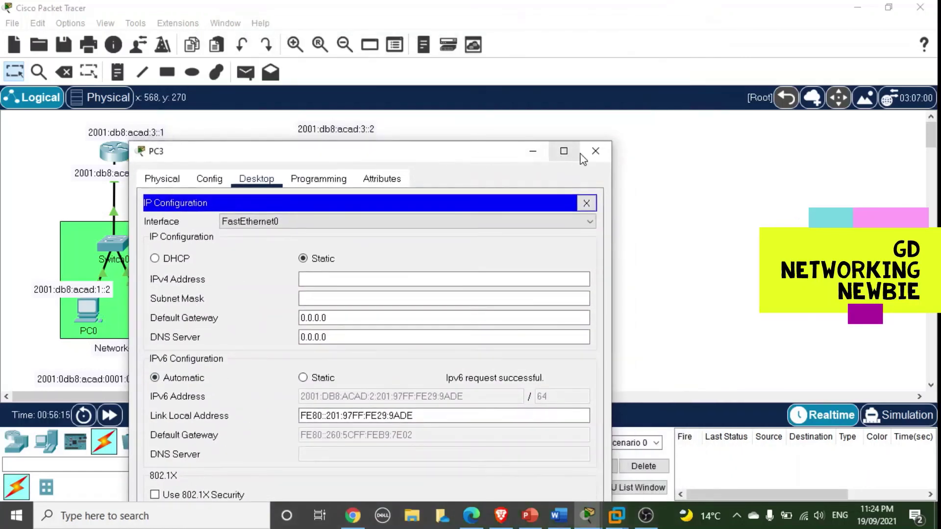
{"action": "left_click", "coordinate": [596, 151]}
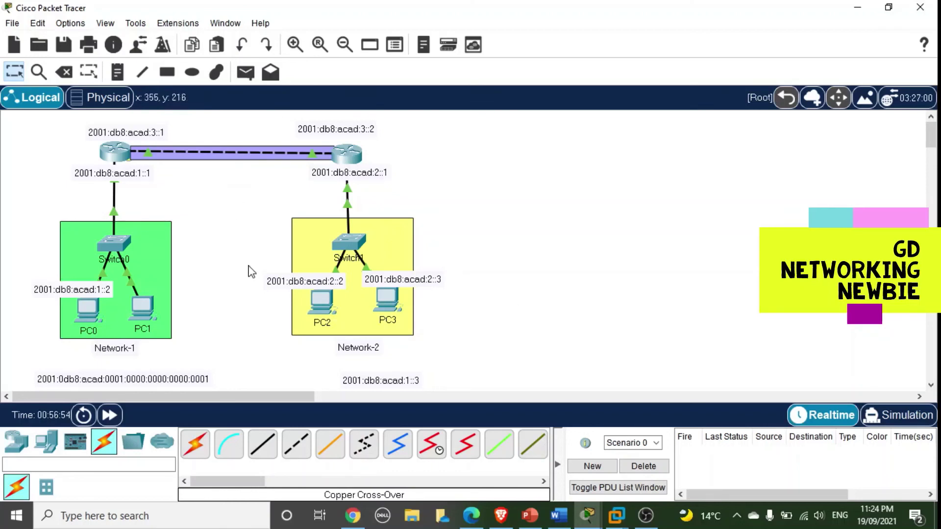
{"action": "left_click_drag", "start_coordinate": [256, 398], "coordinate": [231, 398]}
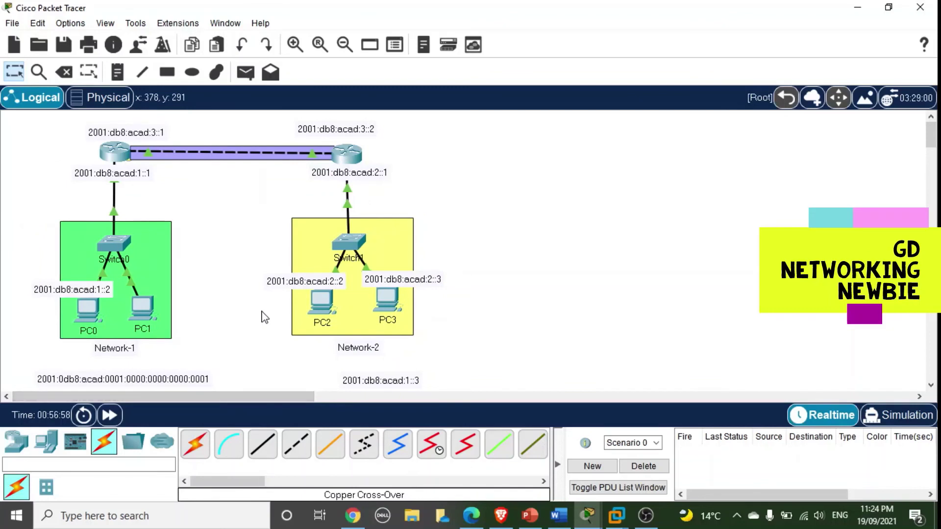